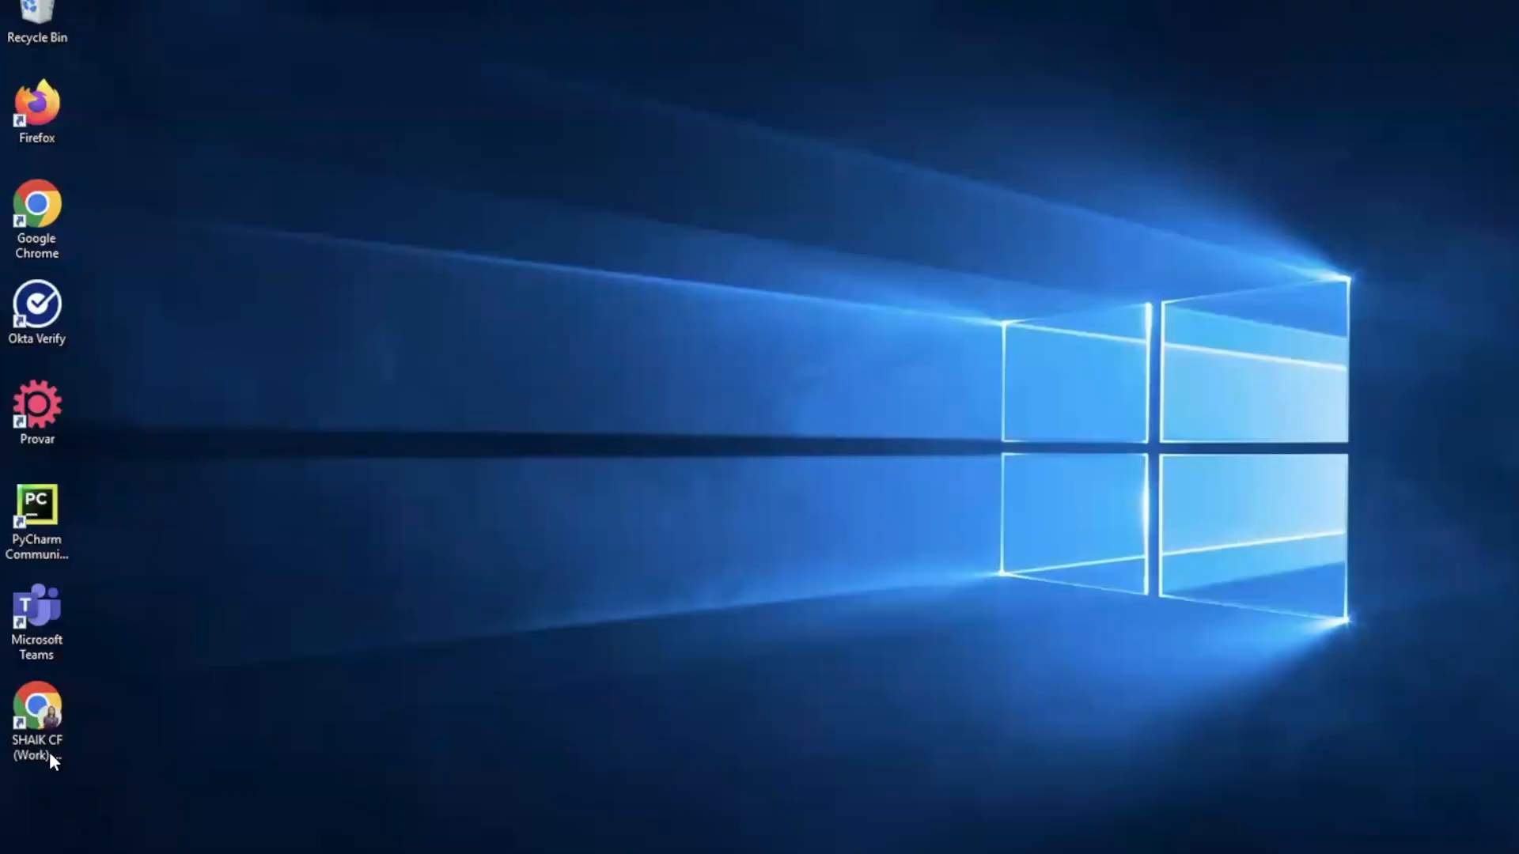
pyautogui.doubleClick(46, 722)
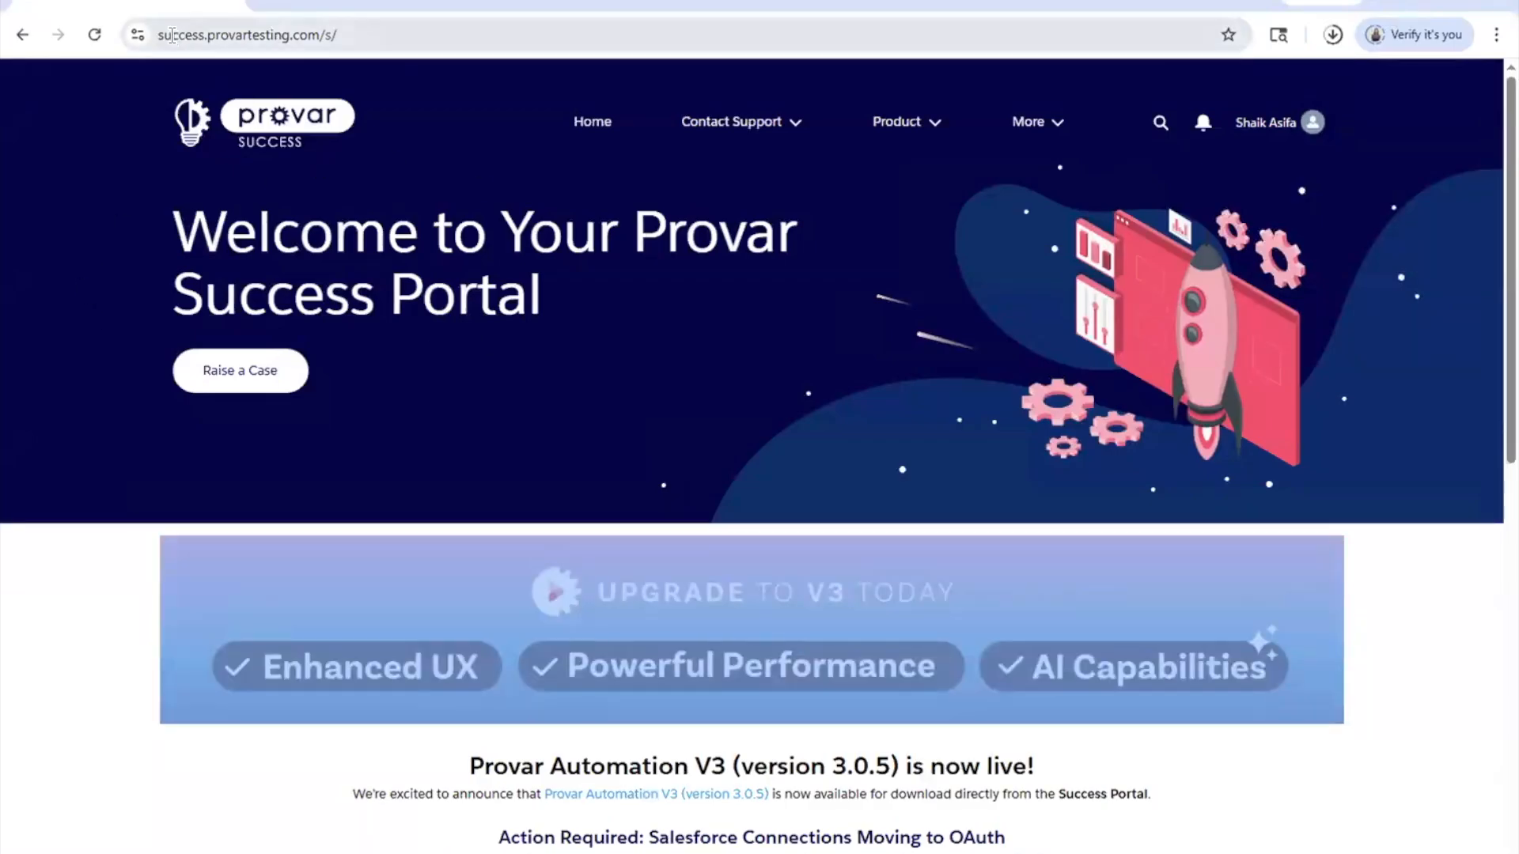
pyautogui.click(336, 34)
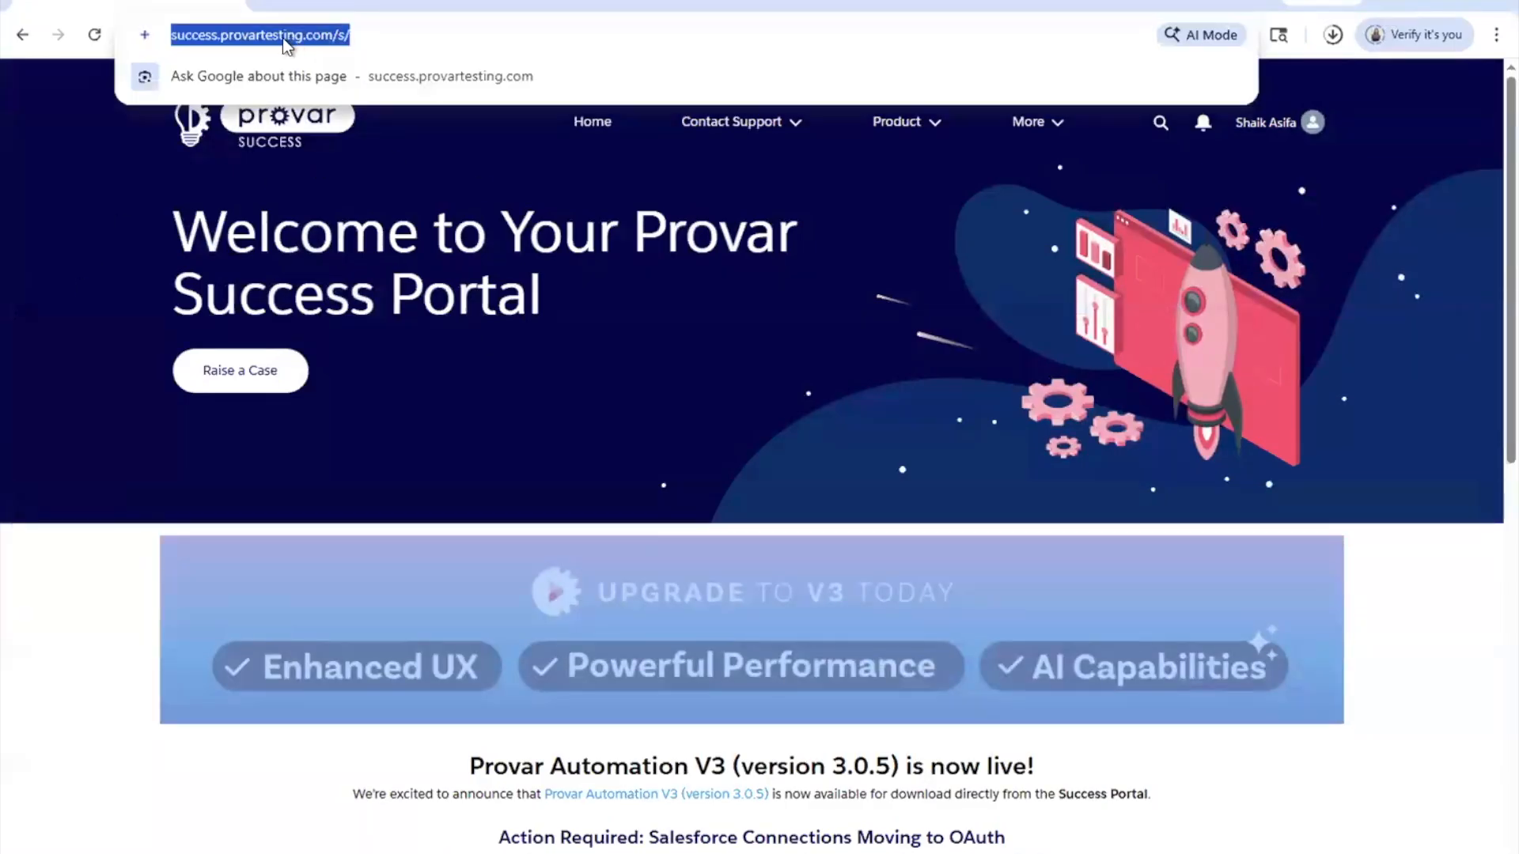
pyautogui.click(367, 31)
pyautogui.moveTo(396, 34)
pyautogui.mouseDown()
pyautogui.moveTo(340, 34)
pyautogui.moveTo(385, 34)
pyautogui.mouseUp()
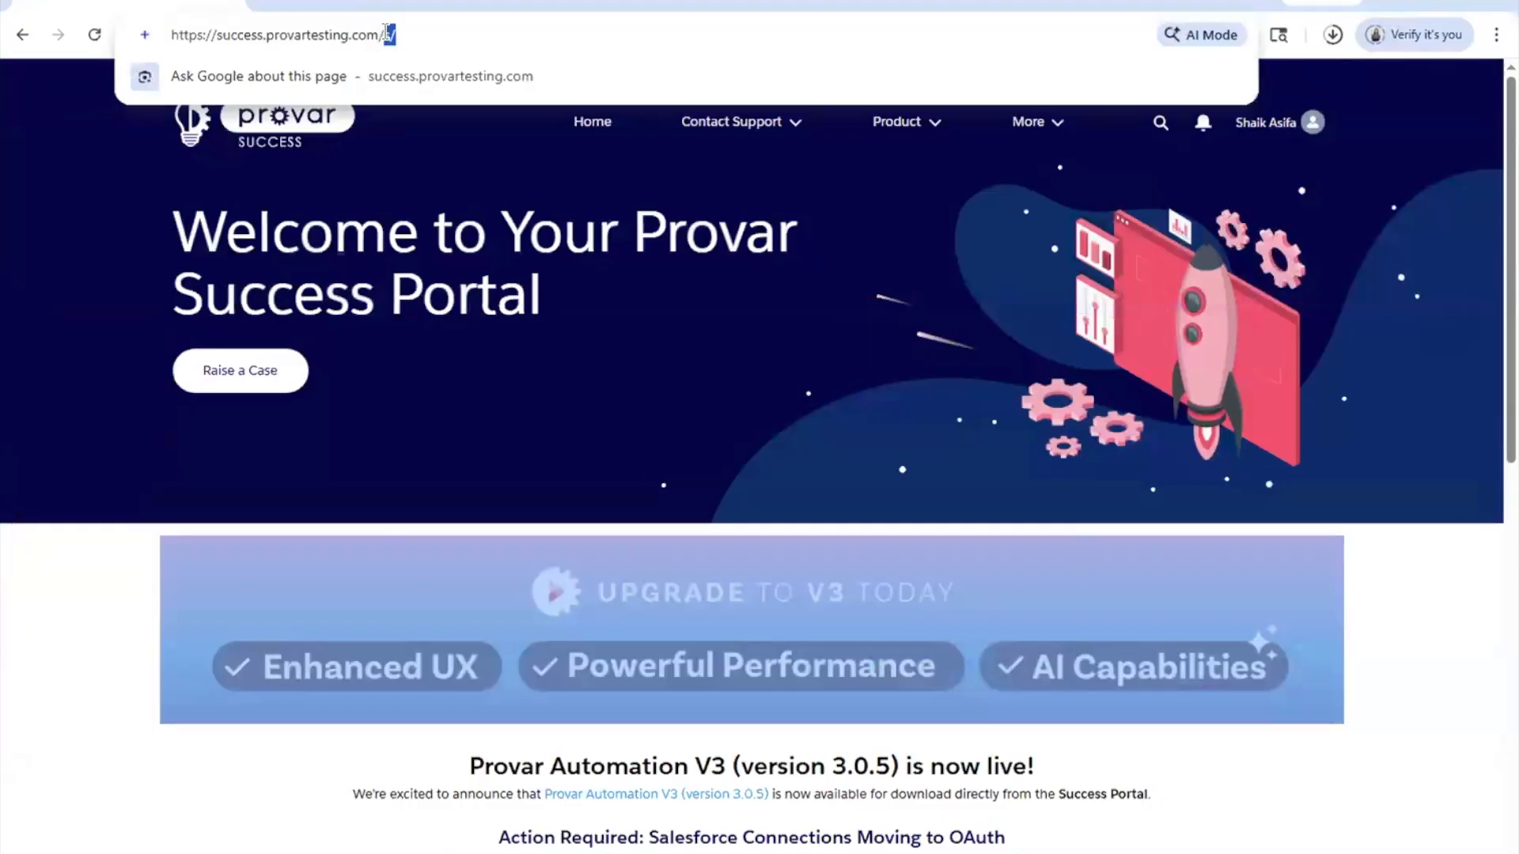
pyautogui.press('BackSpace')
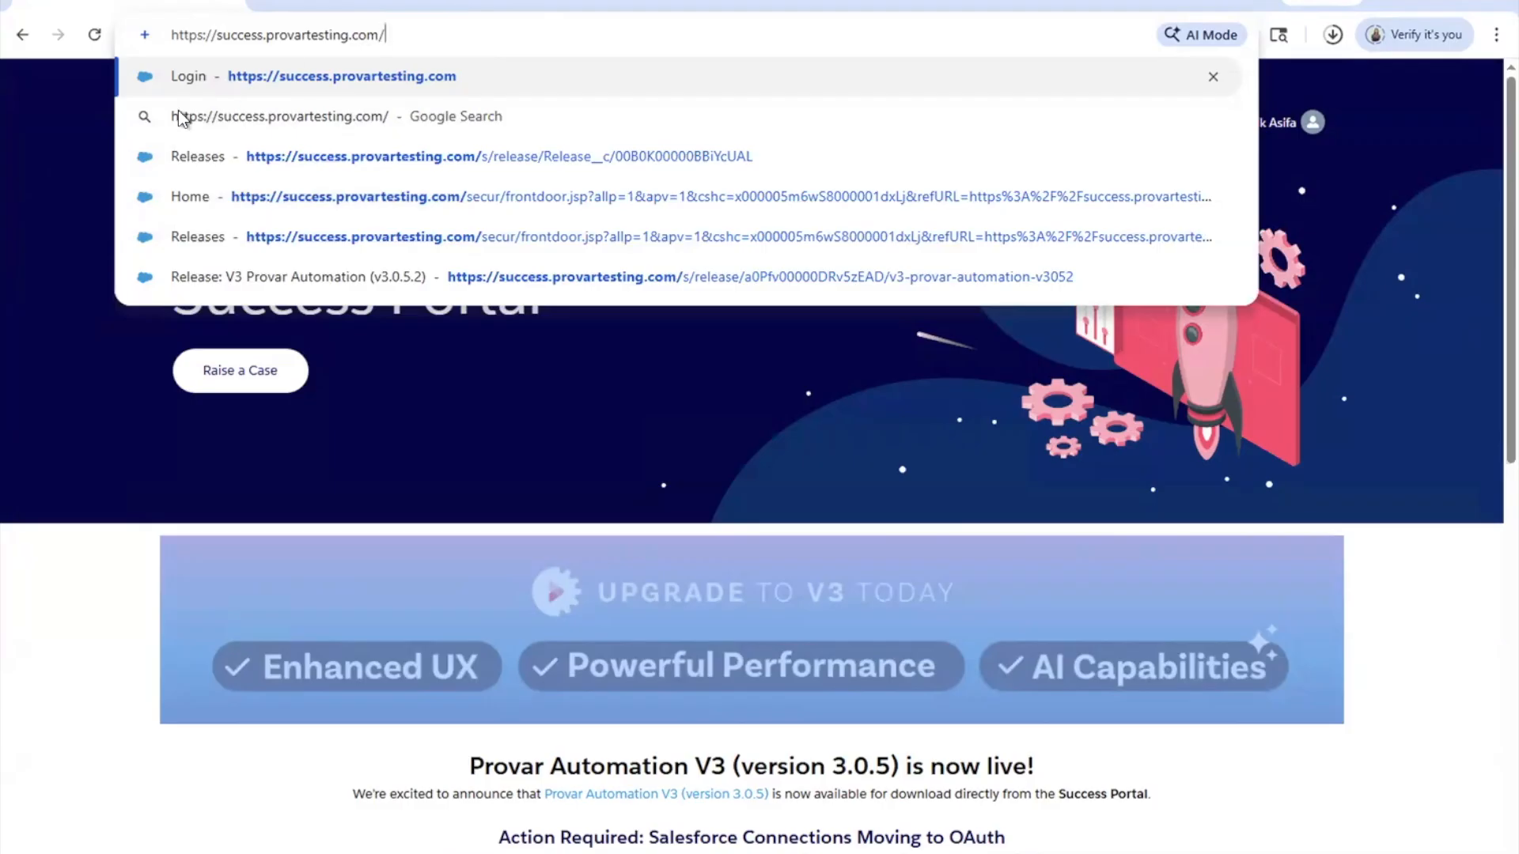
pyautogui.click(34, 117)
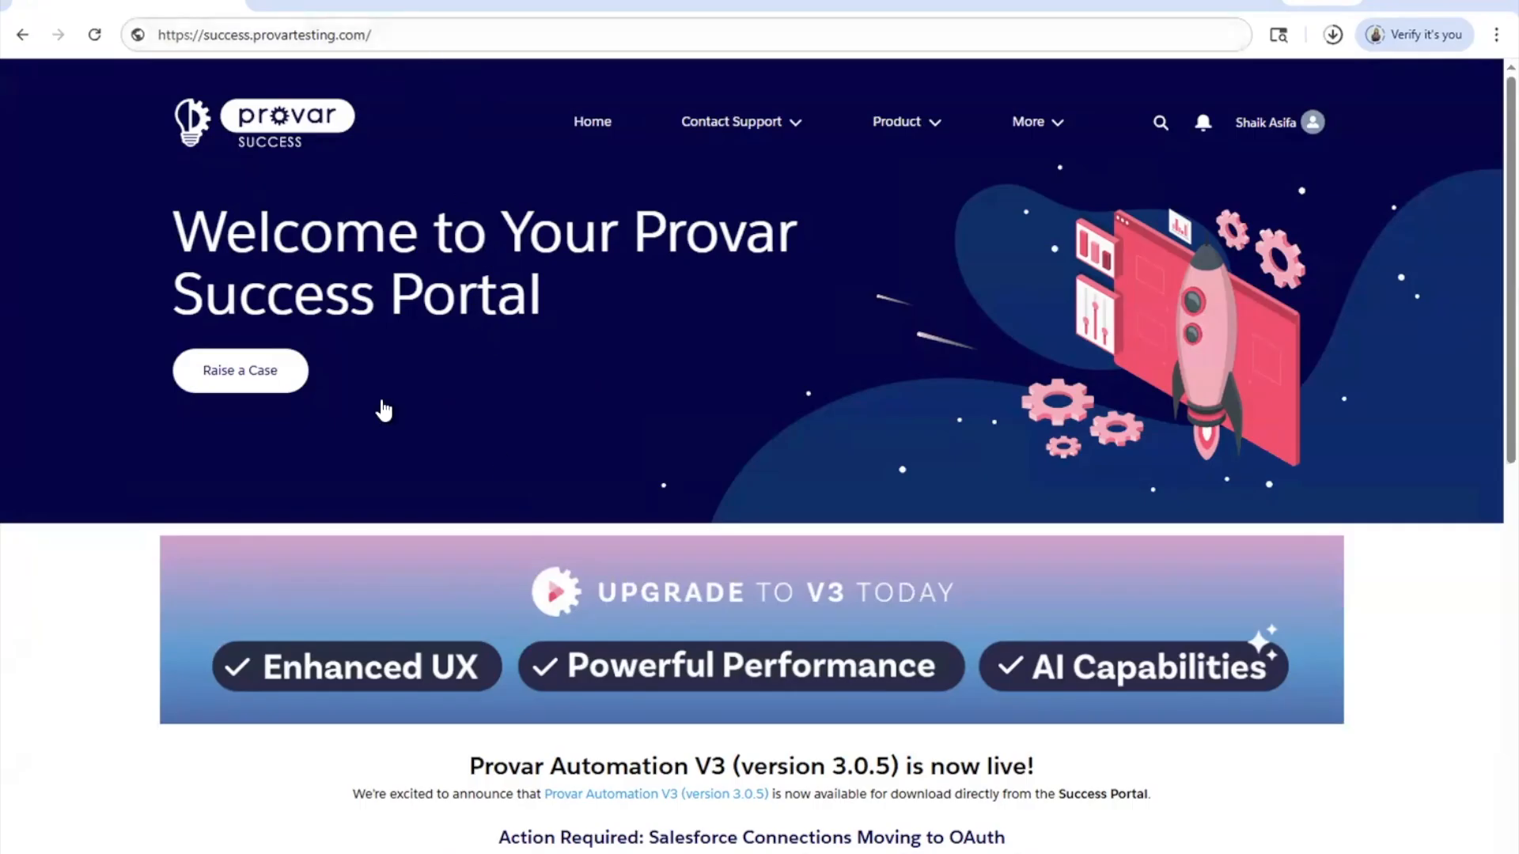
# - Review the portal's home page announcements and open the V3 Provar Automation (v3.0.5.3) release from Provar Releases
pyautogui.scroll(-1, 529, 417)
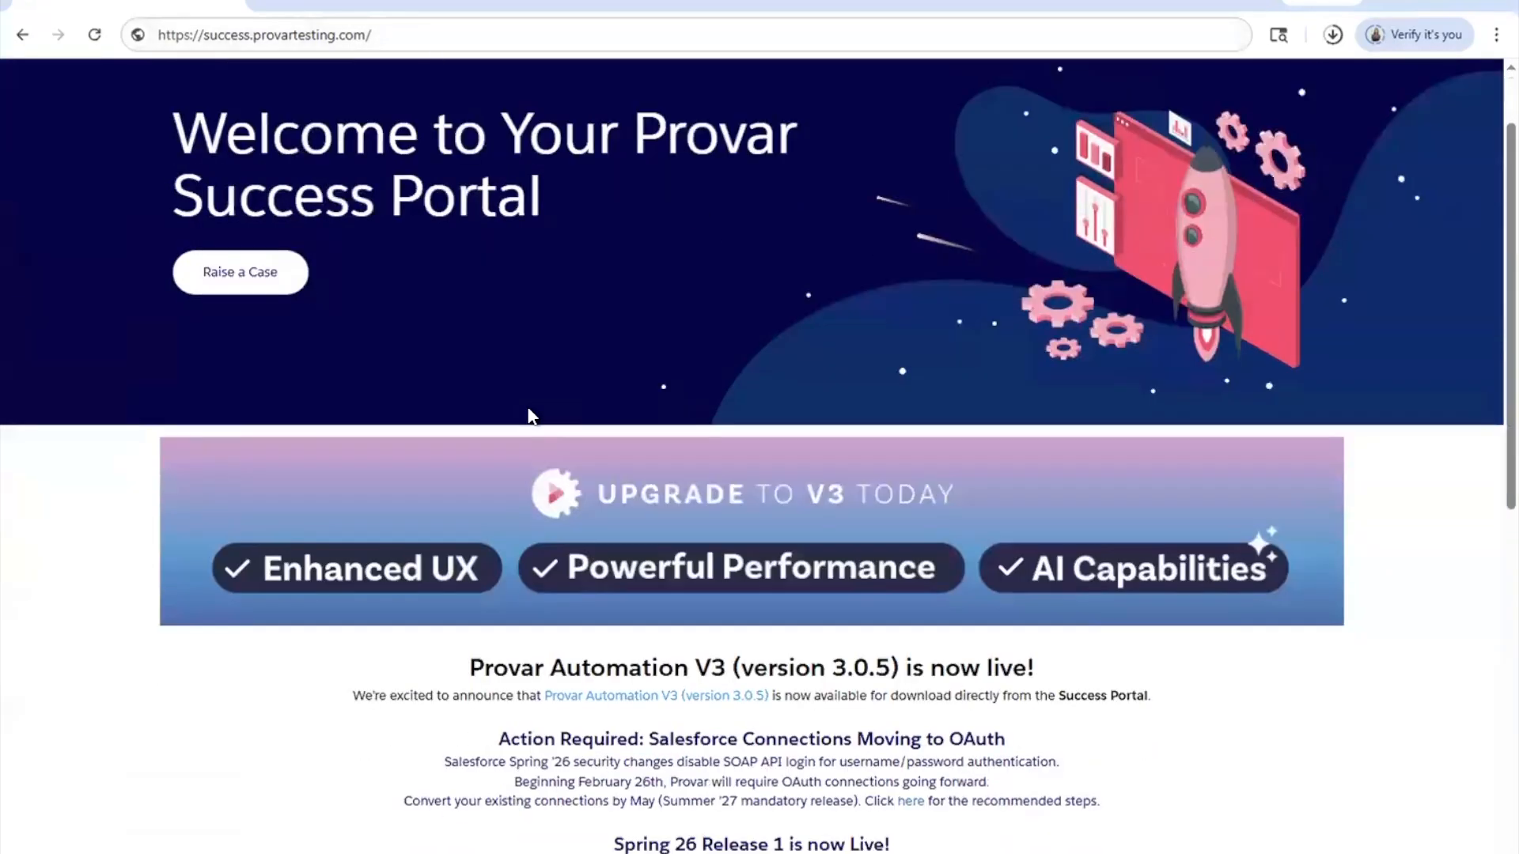
pyautogui.scroll(-4, 528, 417)
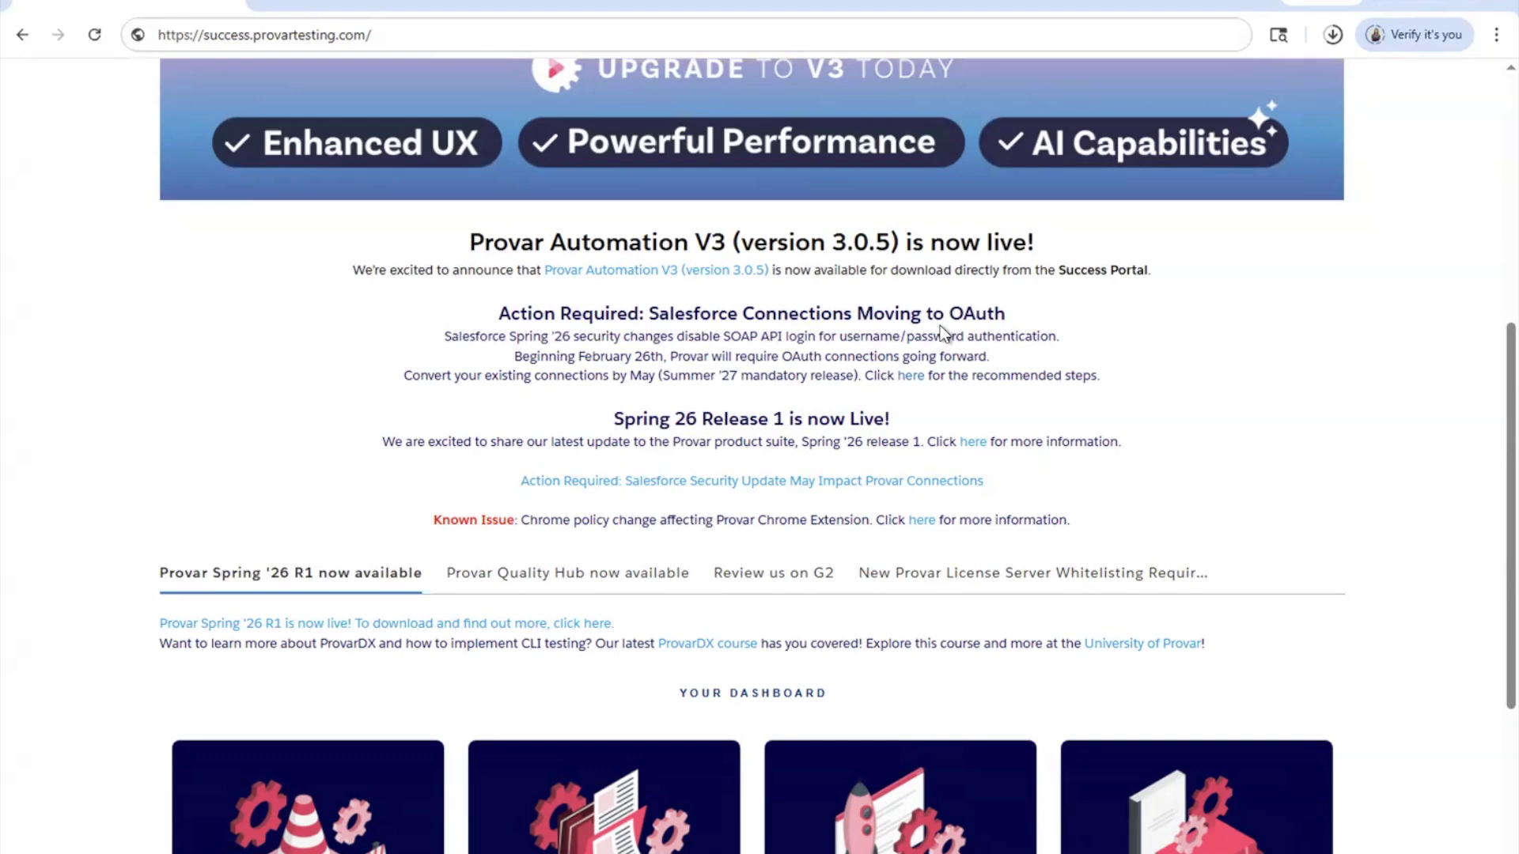
pyautogui.scroll(7, 939, 325)
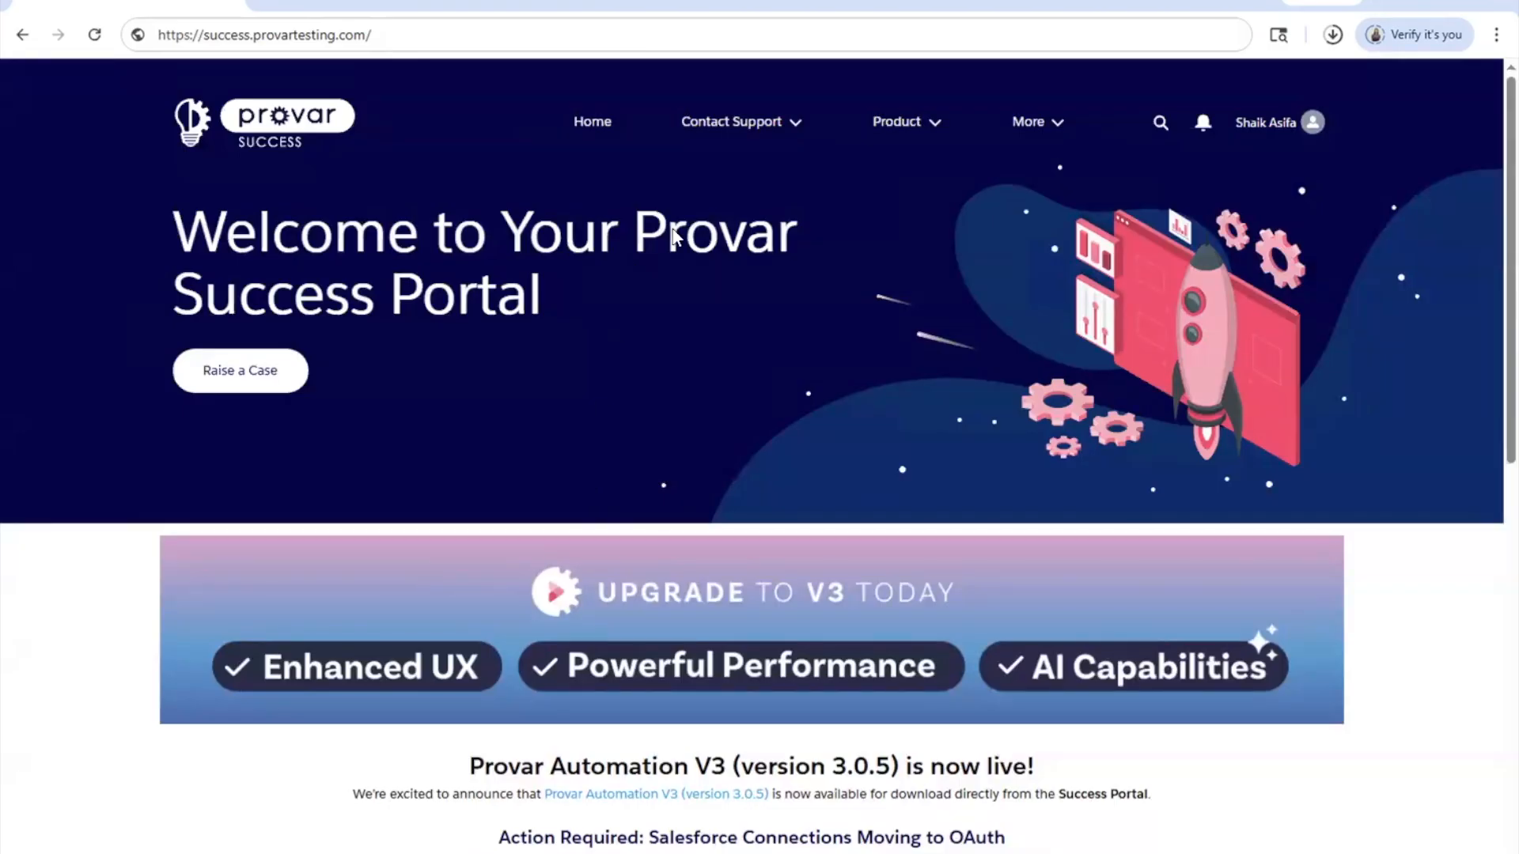
pyautogui.click(904, 128)
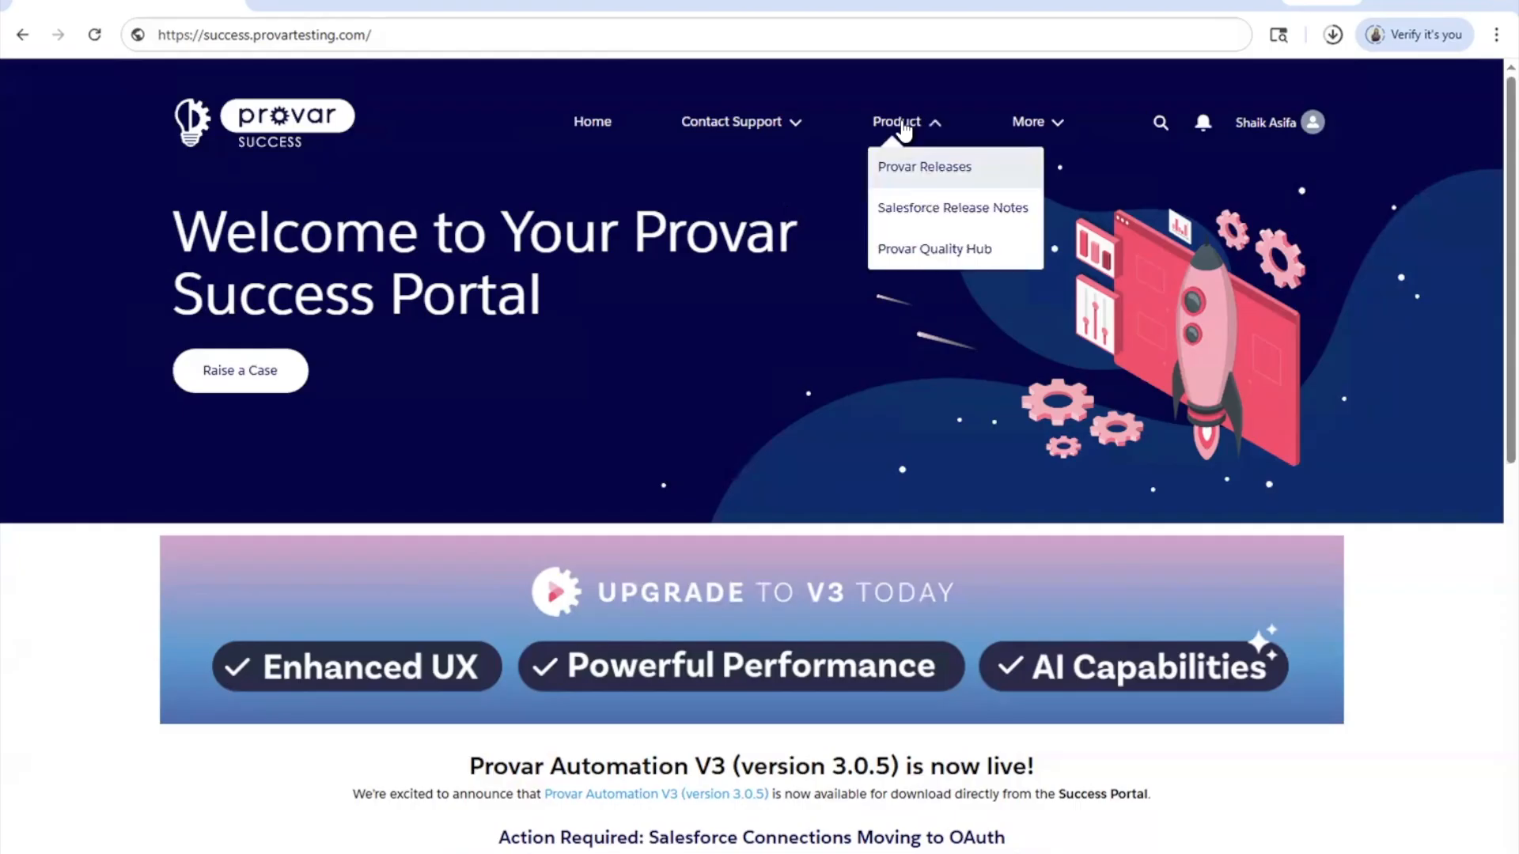
pyautogui.click(918, 167)
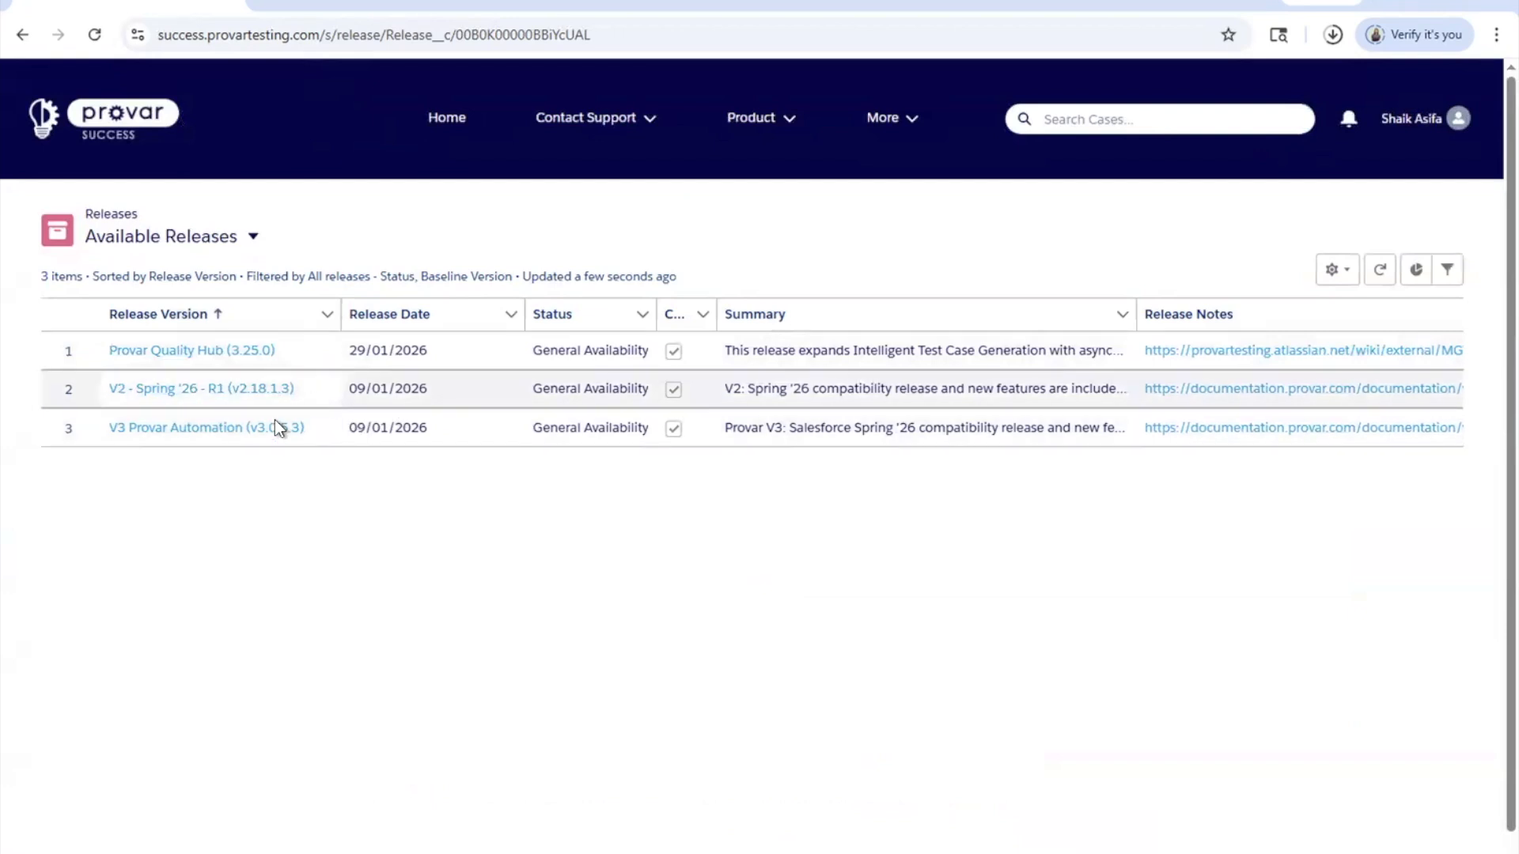
pyautogui.click(201, 431)
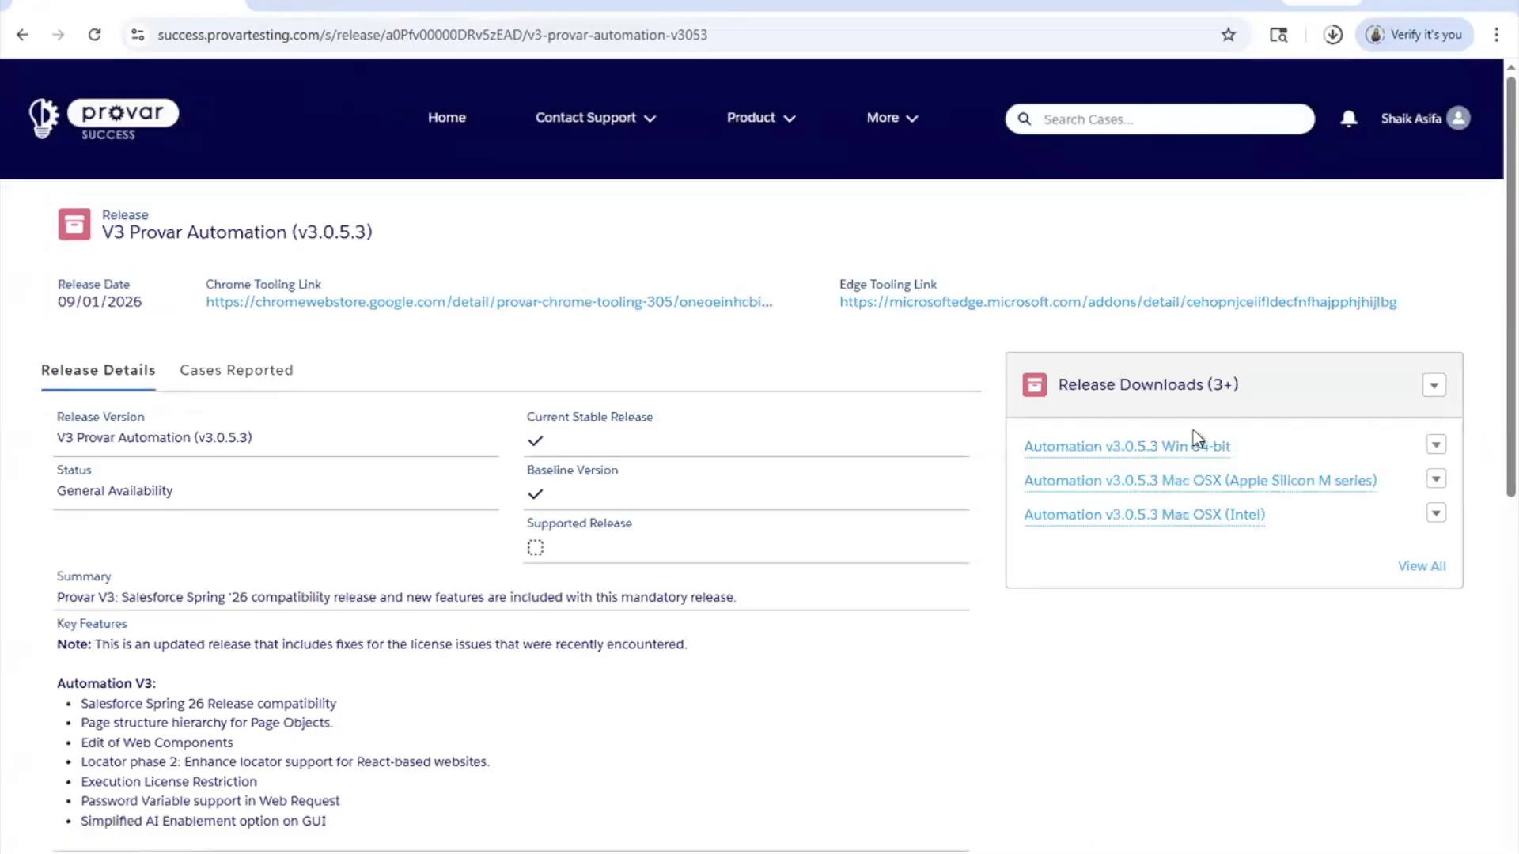
# - Start downloading the Automation v3.0.5.3 Win 64-bit installer, Provar_setup_3.0.5.3_win_64.exe
pyautogui.moveTo(1157, 452)
pyautogui.moveTo(1300, 498)
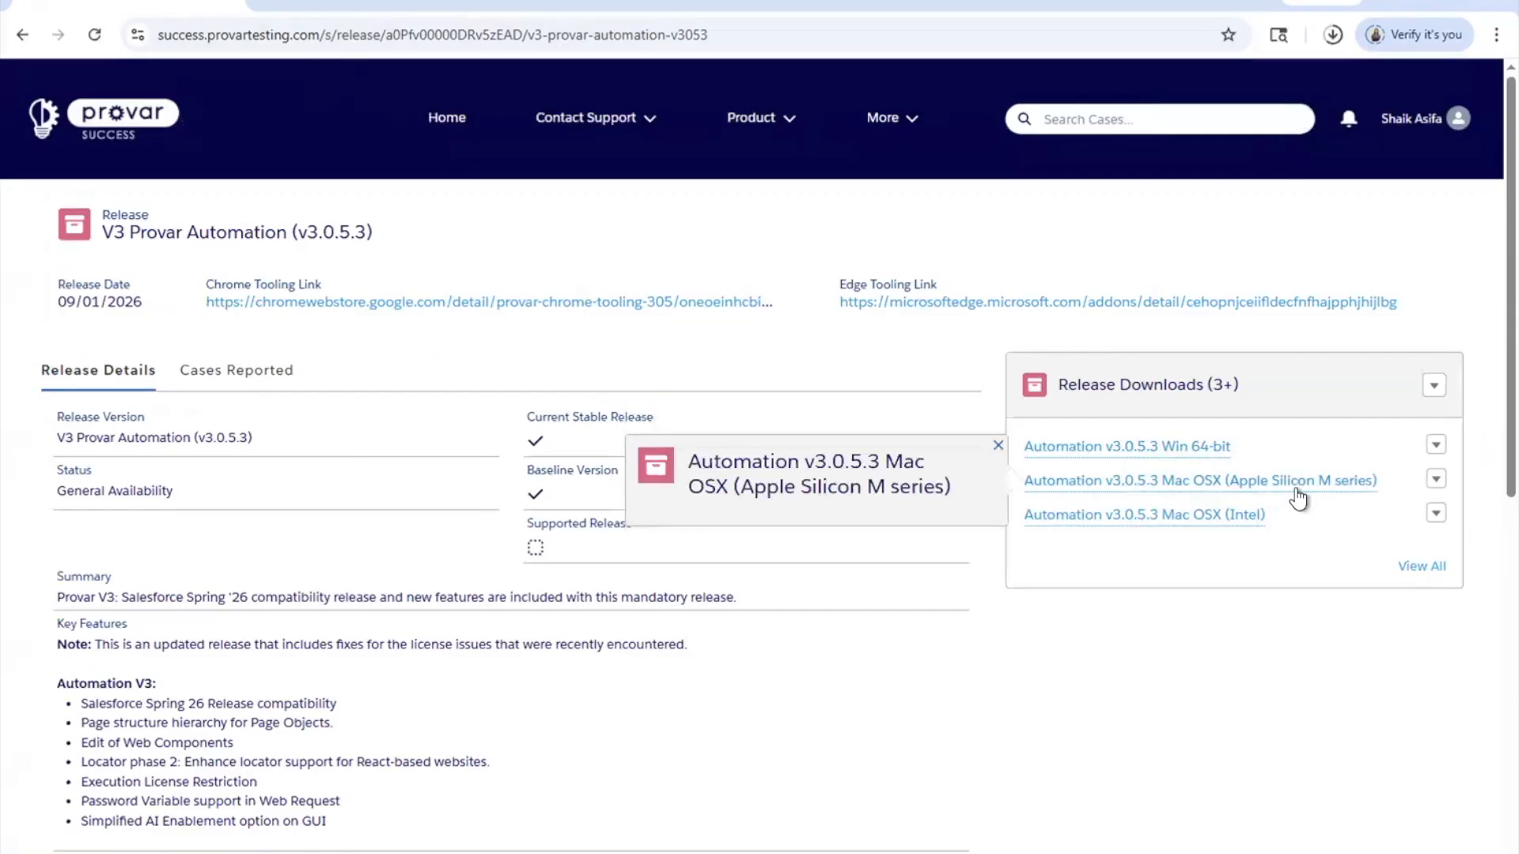
pyautogui.moveTo(1256, 518)
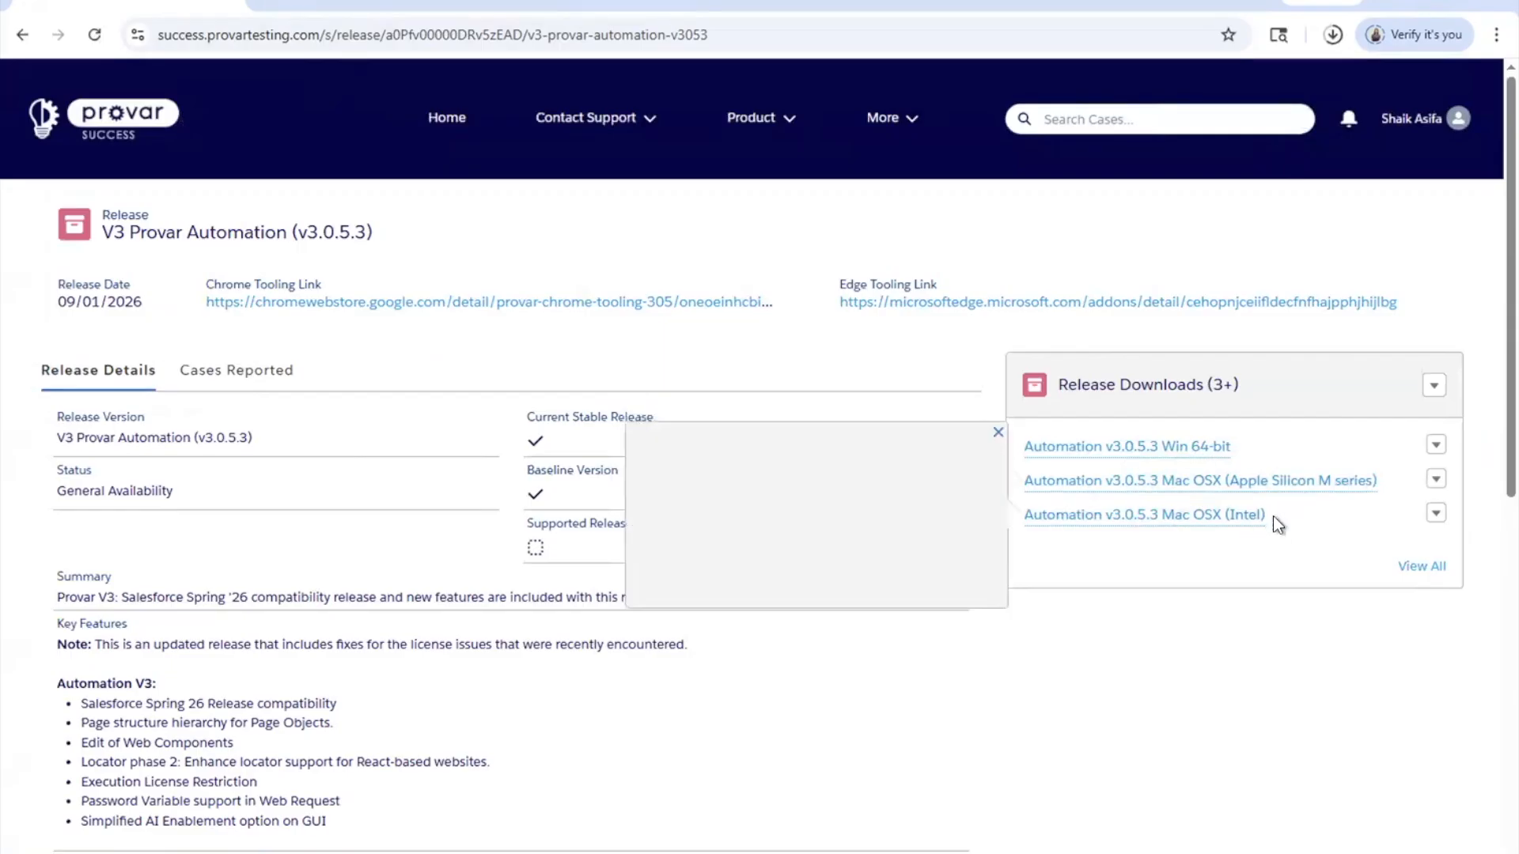
pyautogui.click(1184, 447)
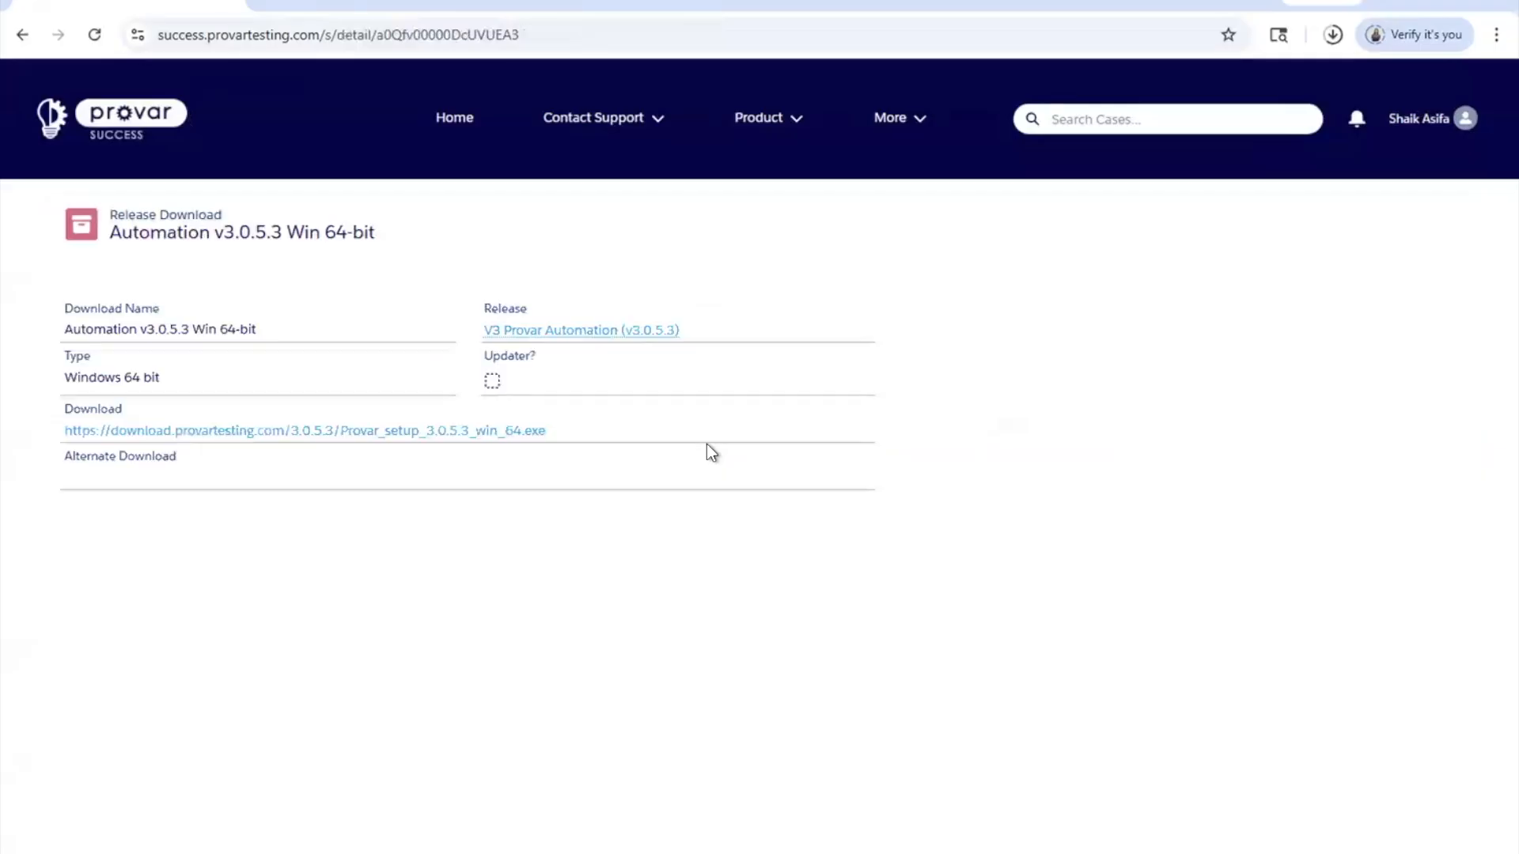
pyautogui.click(499, 434)
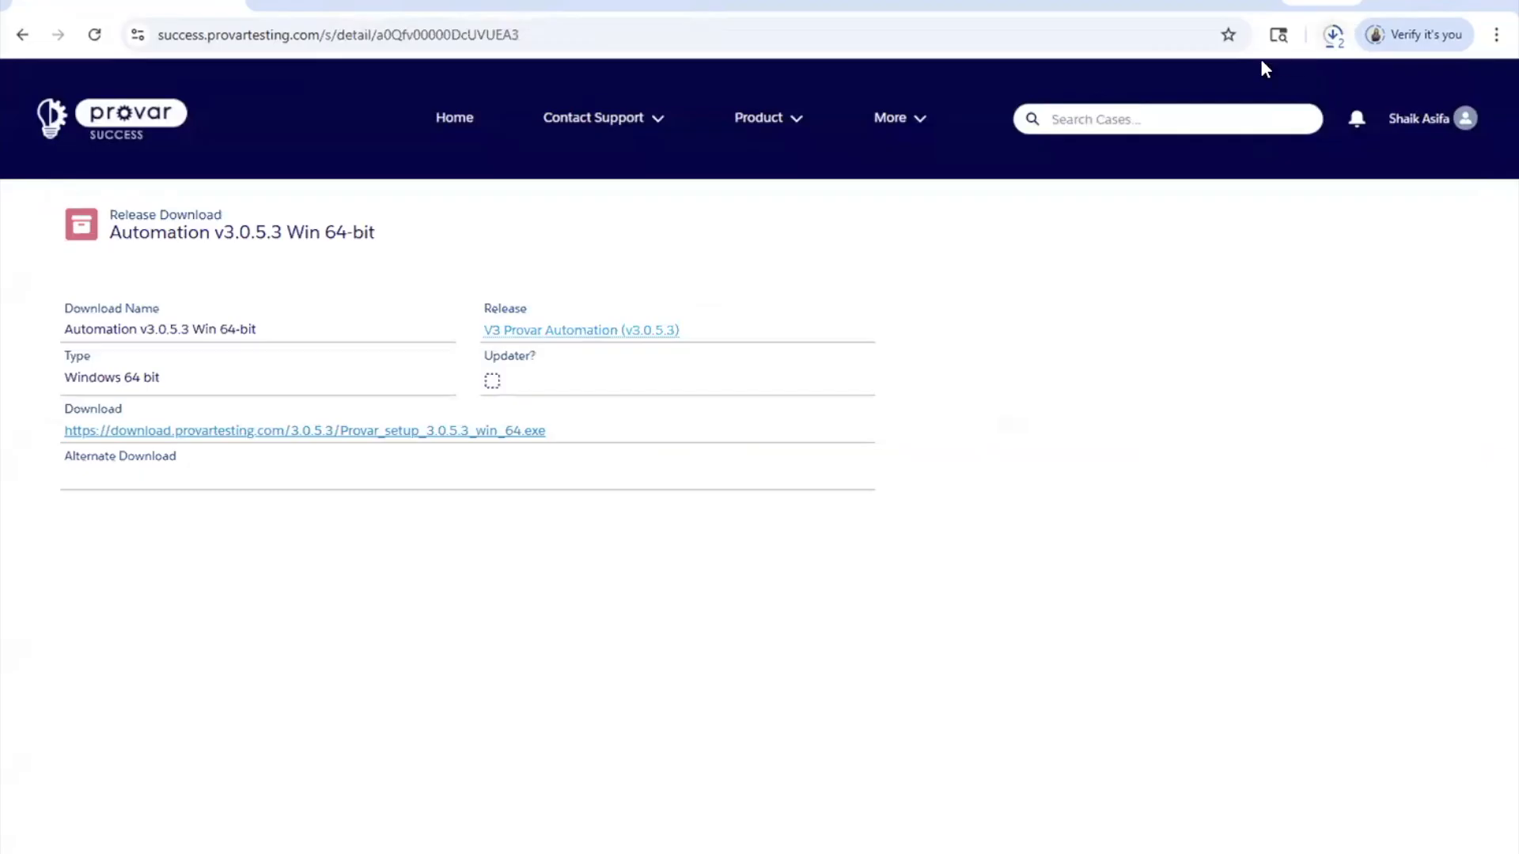
# - Cancel both Provar_setup_3.0.5.3_win_64 installer downloads and close the recent download history
pyautogui.click(1327, 38)
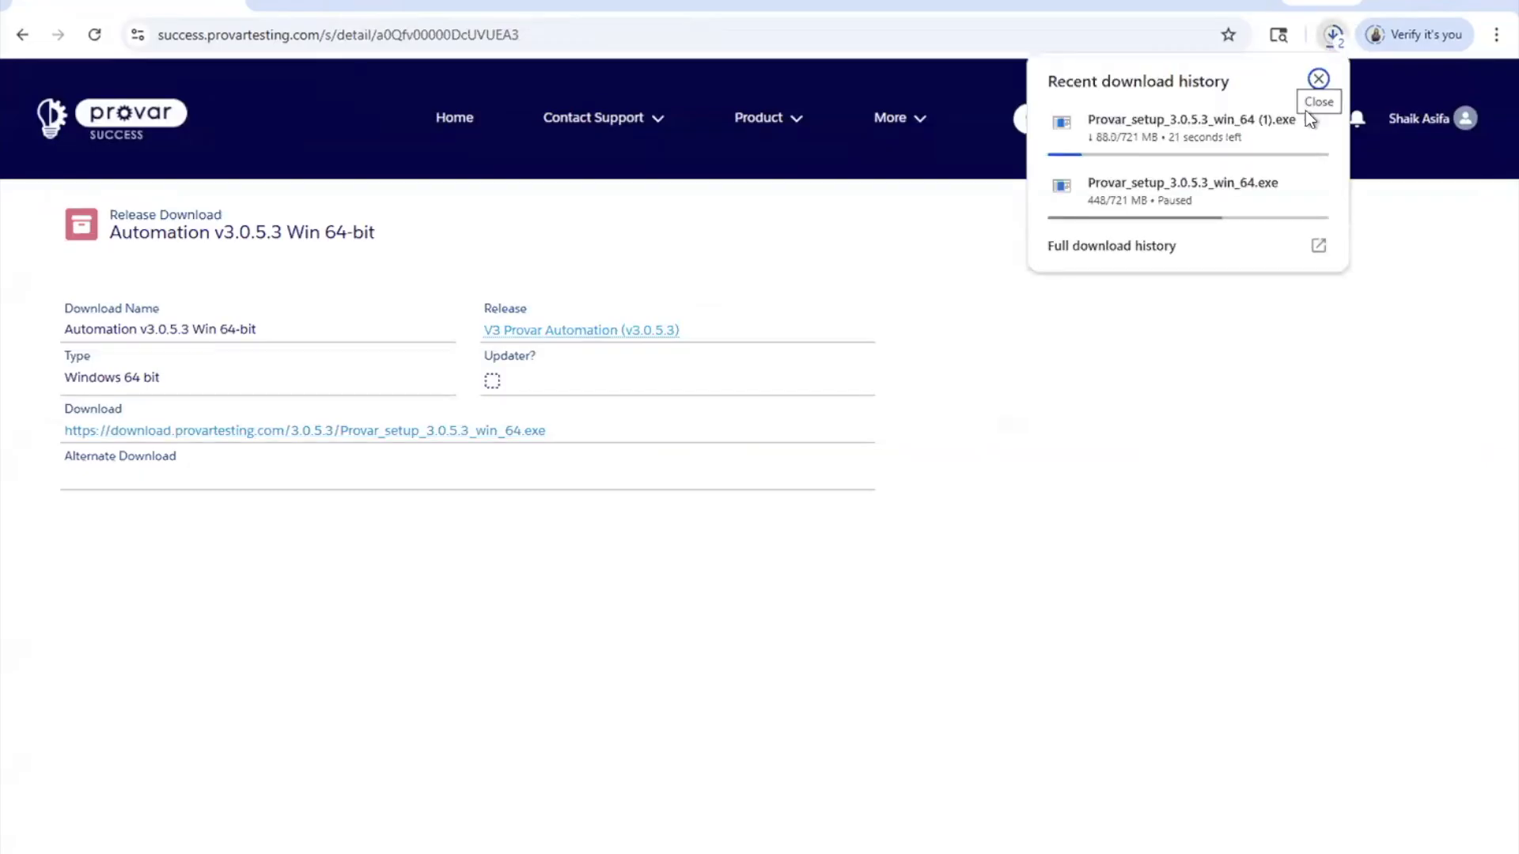
pyautogui.click(1278, 125)
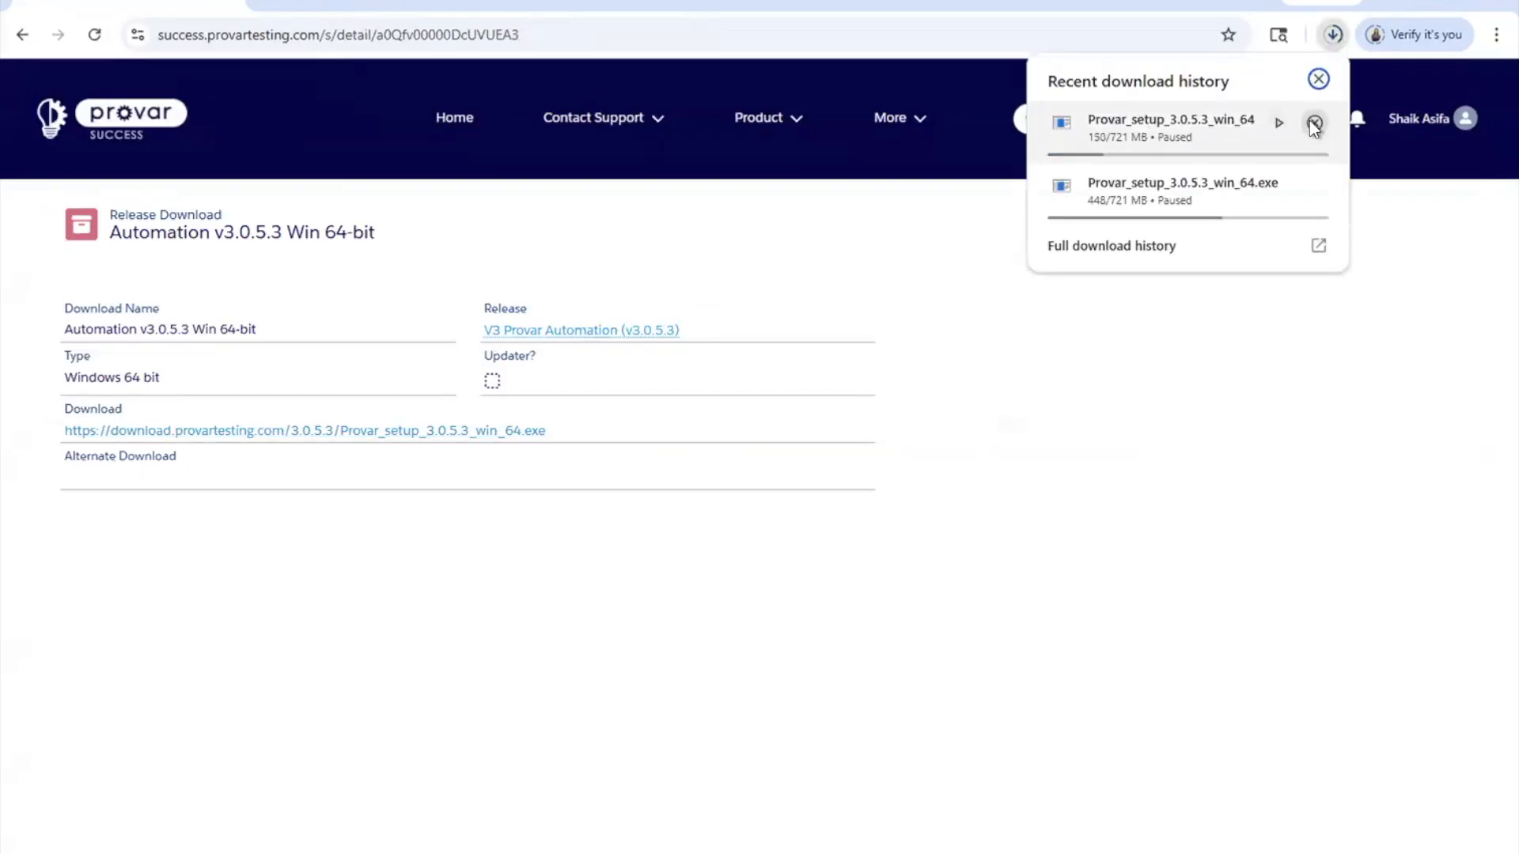
pyautogui.click(1314, 125)
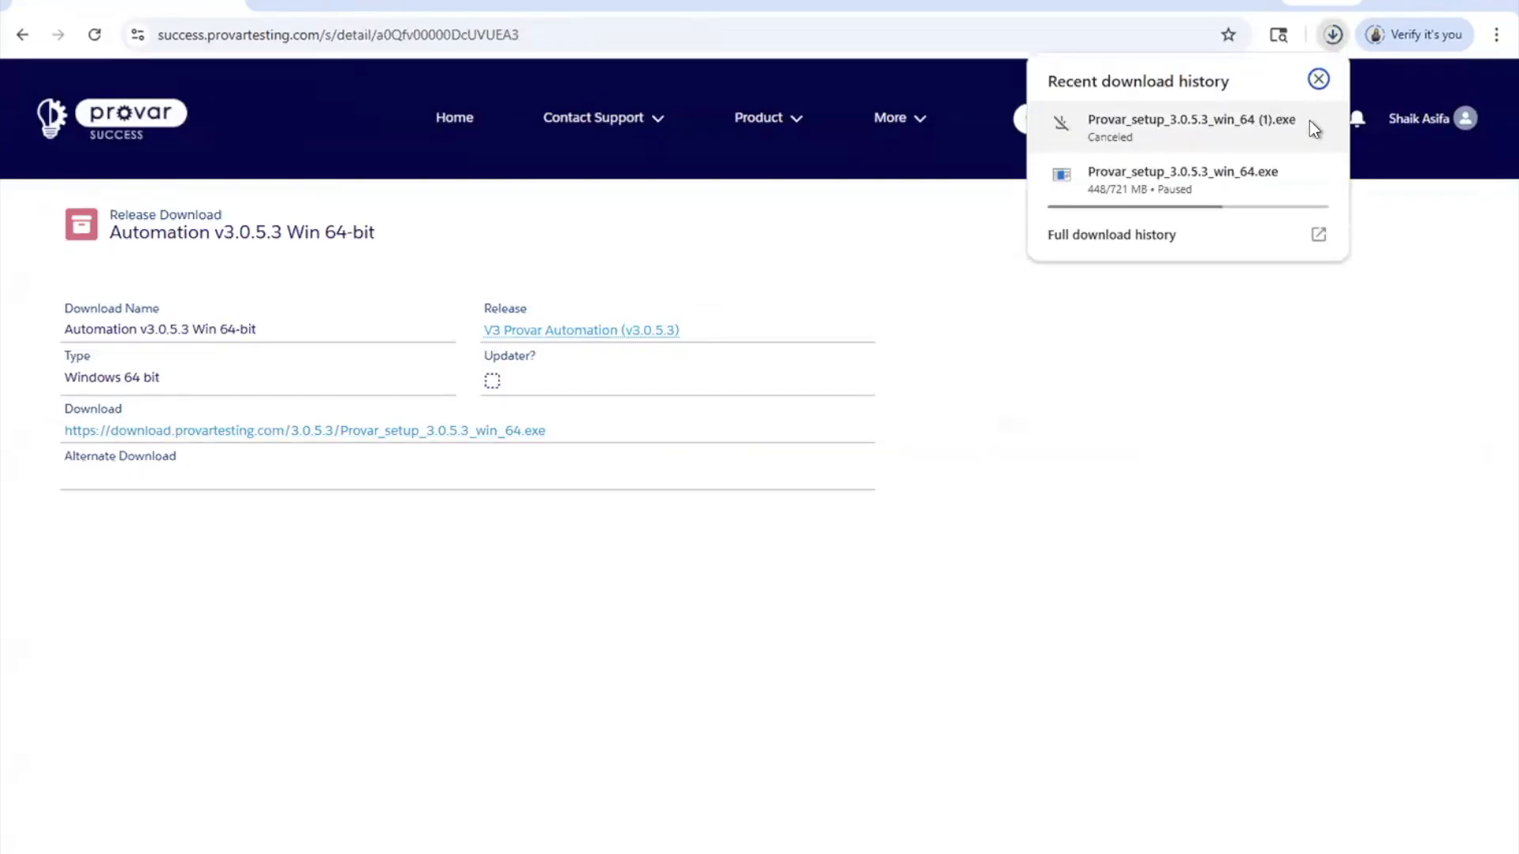
pyautogui.click(1314, 174)
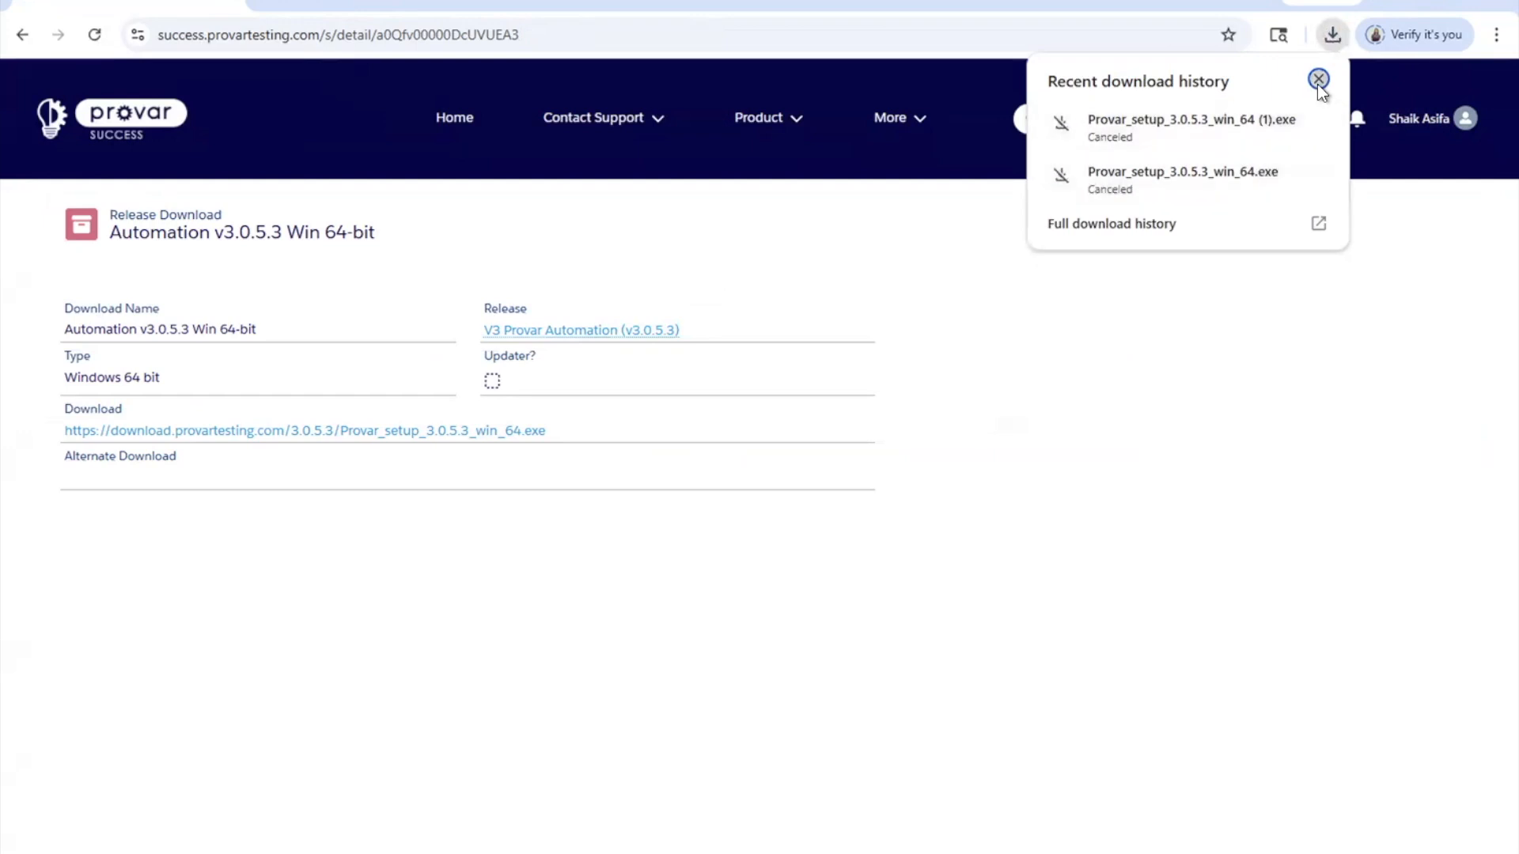
pyautogui.click(1317, 82)
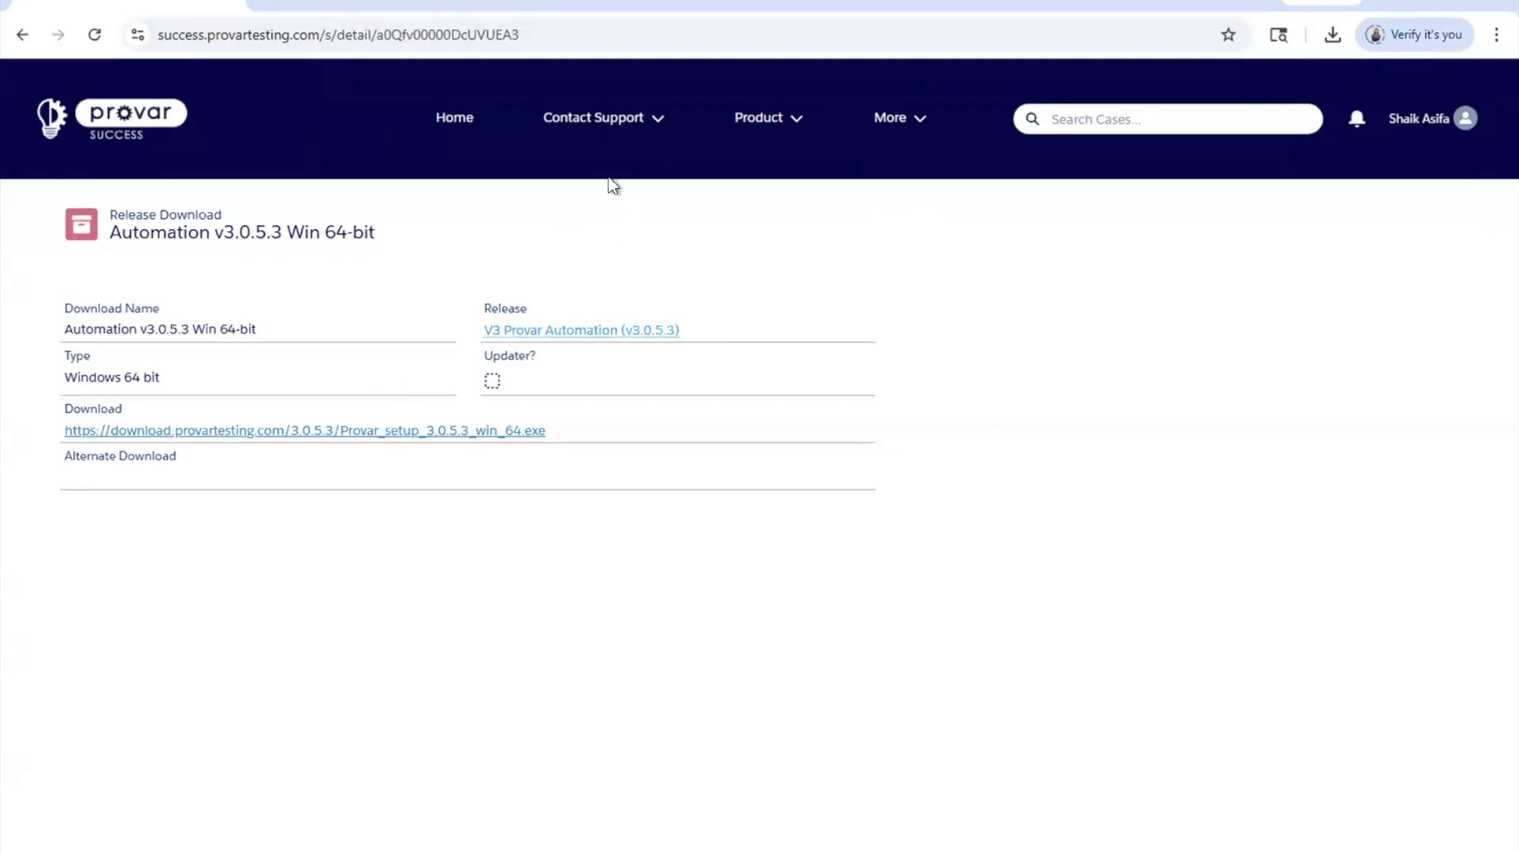
# - Return to the desktop and launch the installed Provar application
pyautogui.click(751, 117)
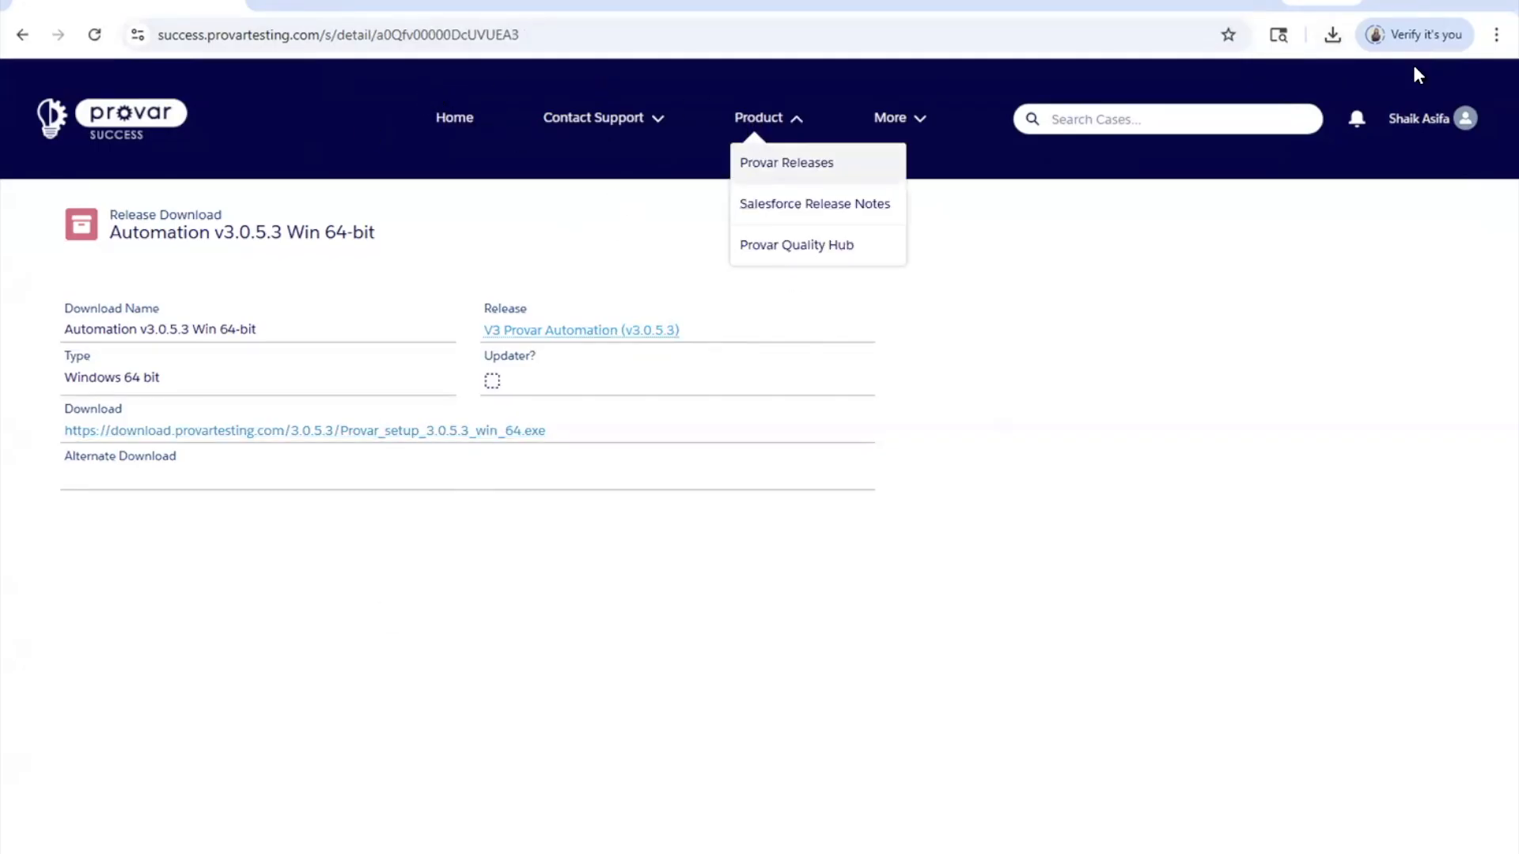
pyautogui.click(1413, 6)
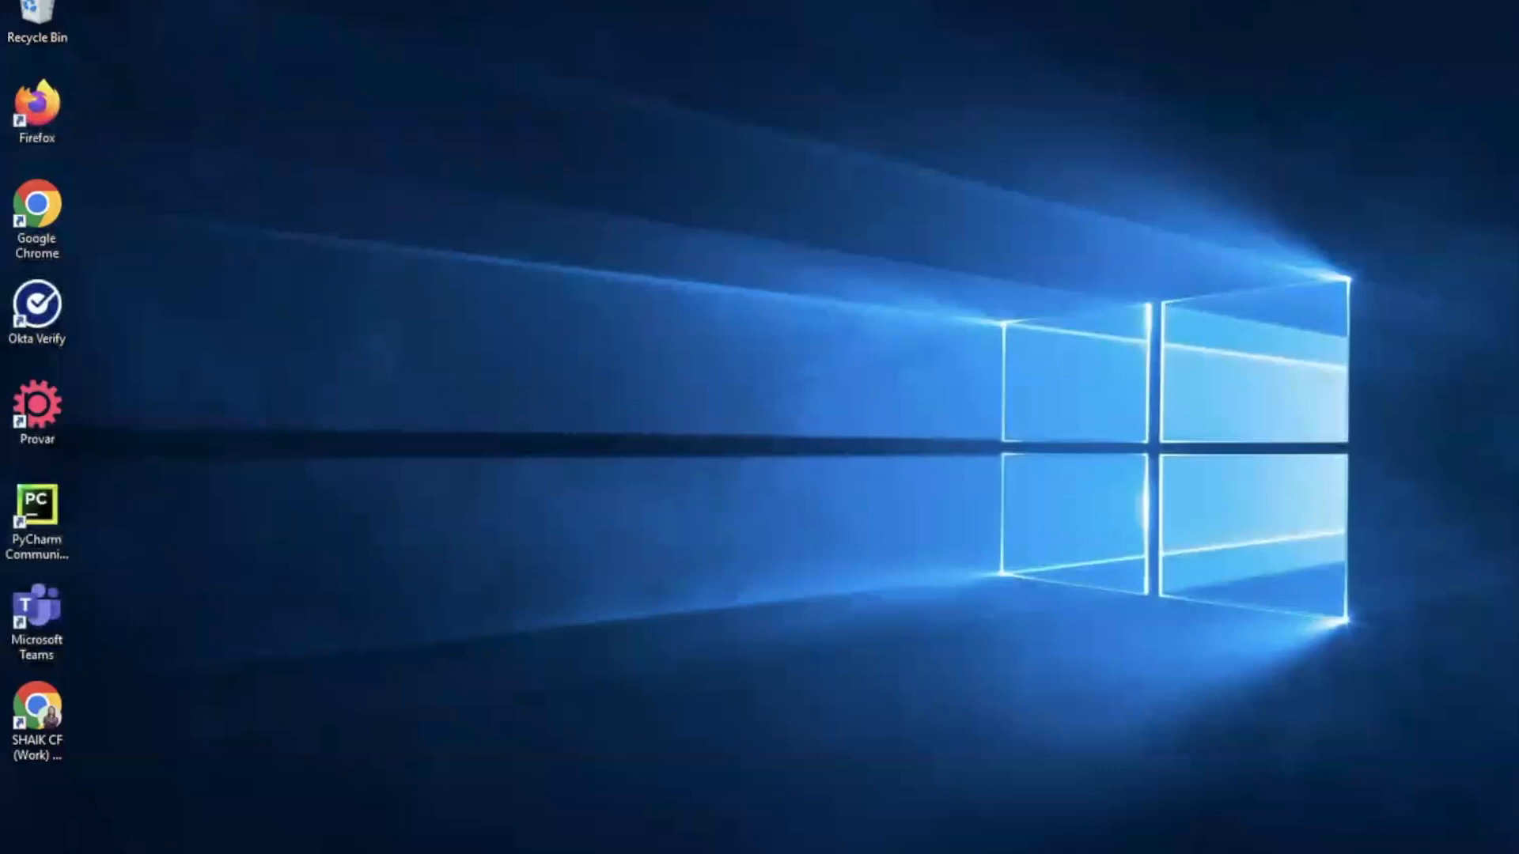
pyautogui.click(221, 853)
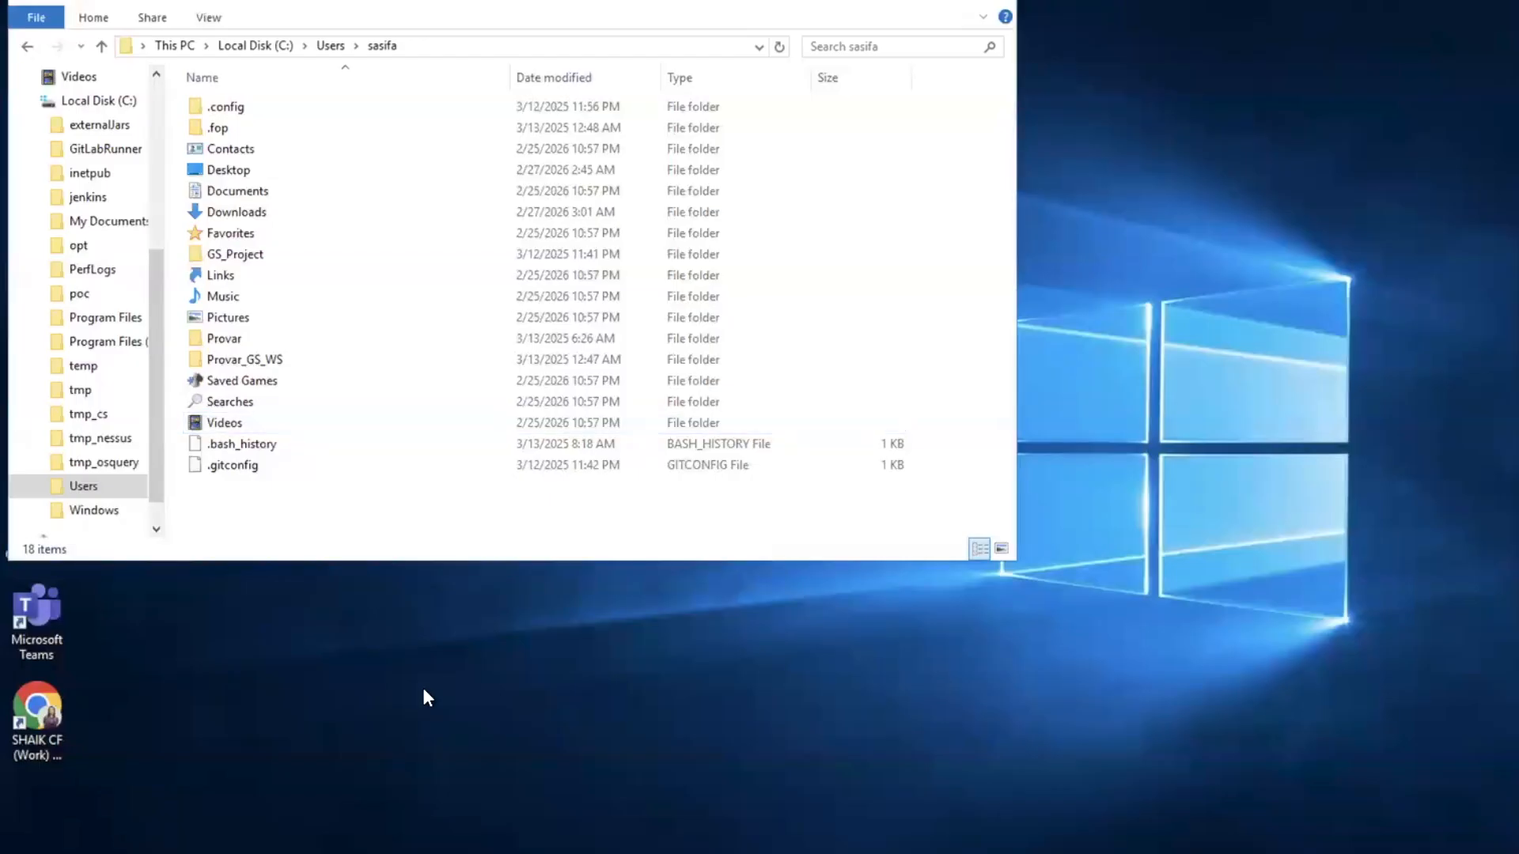
pyautogui.click(917, 3)
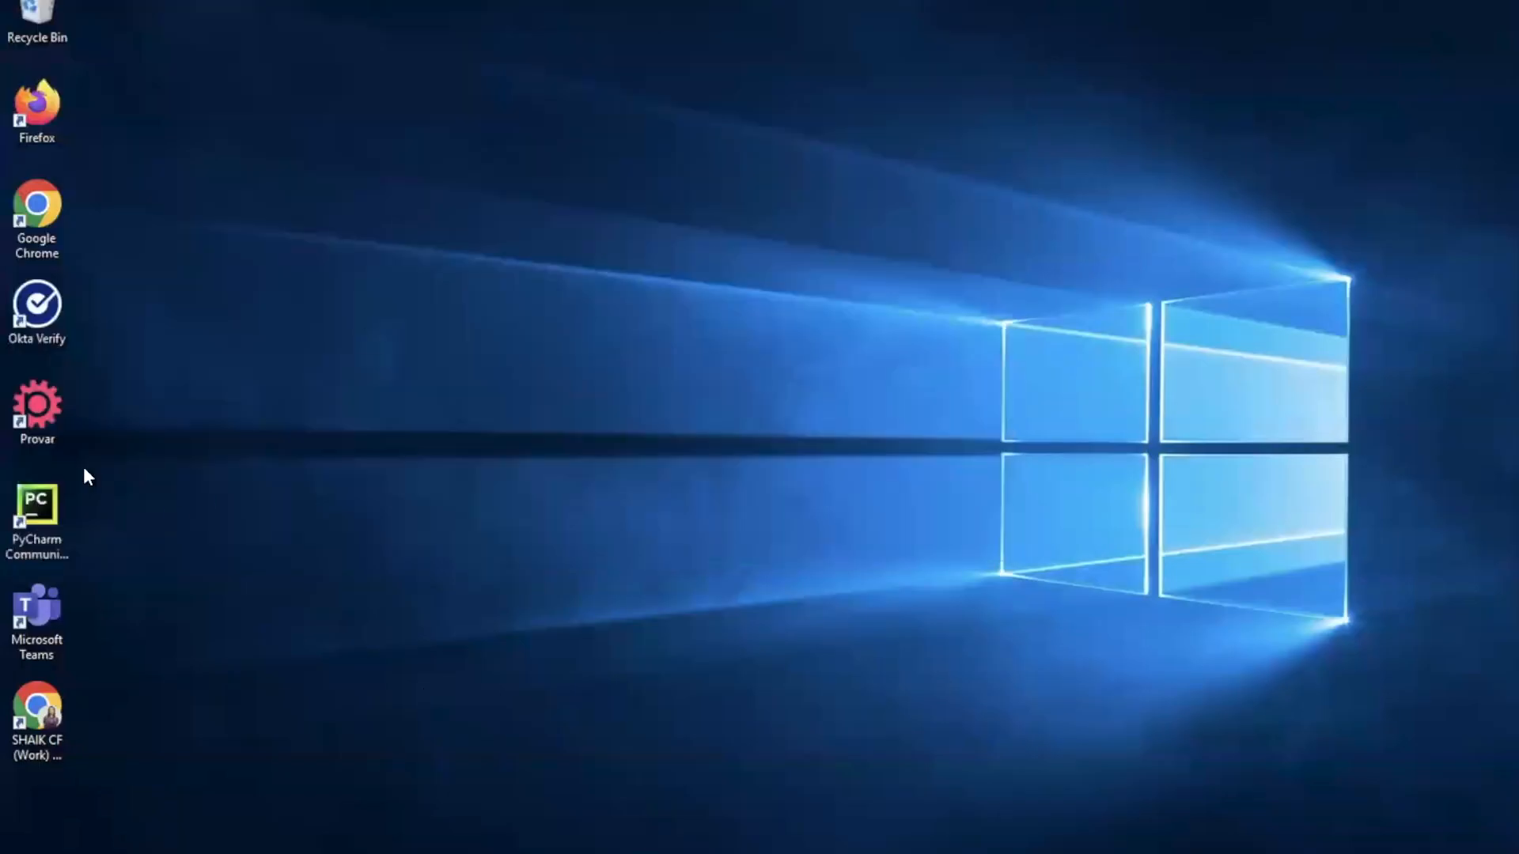
pyautogui.doubleClick(37, 411)
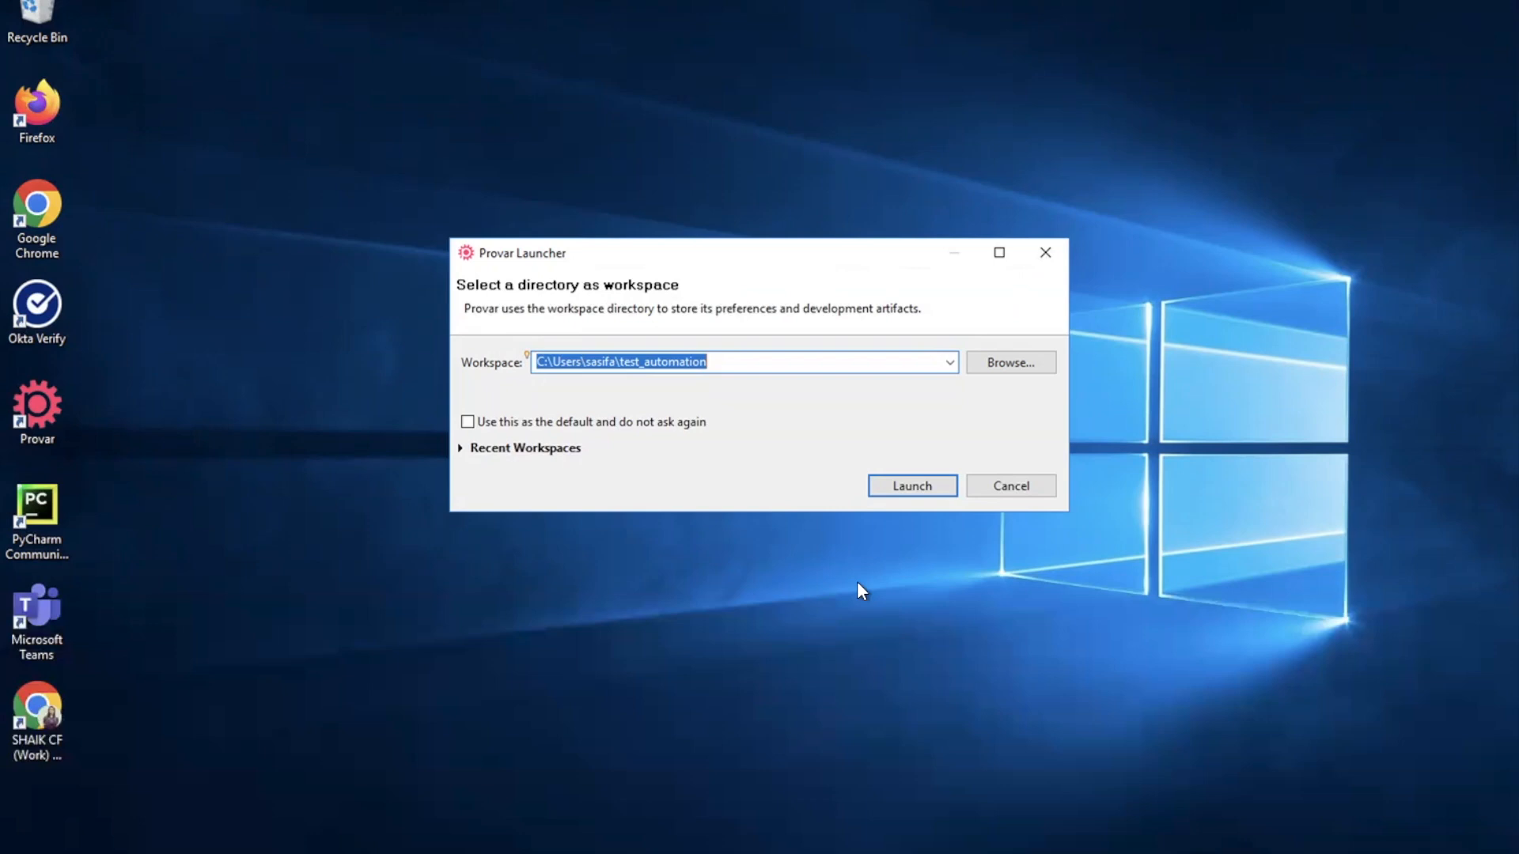
# - Examine the Provar installation folder under C:\Program Files in File Explorer, and return to the Provar Launcher
pyautogui.click(221, 853)
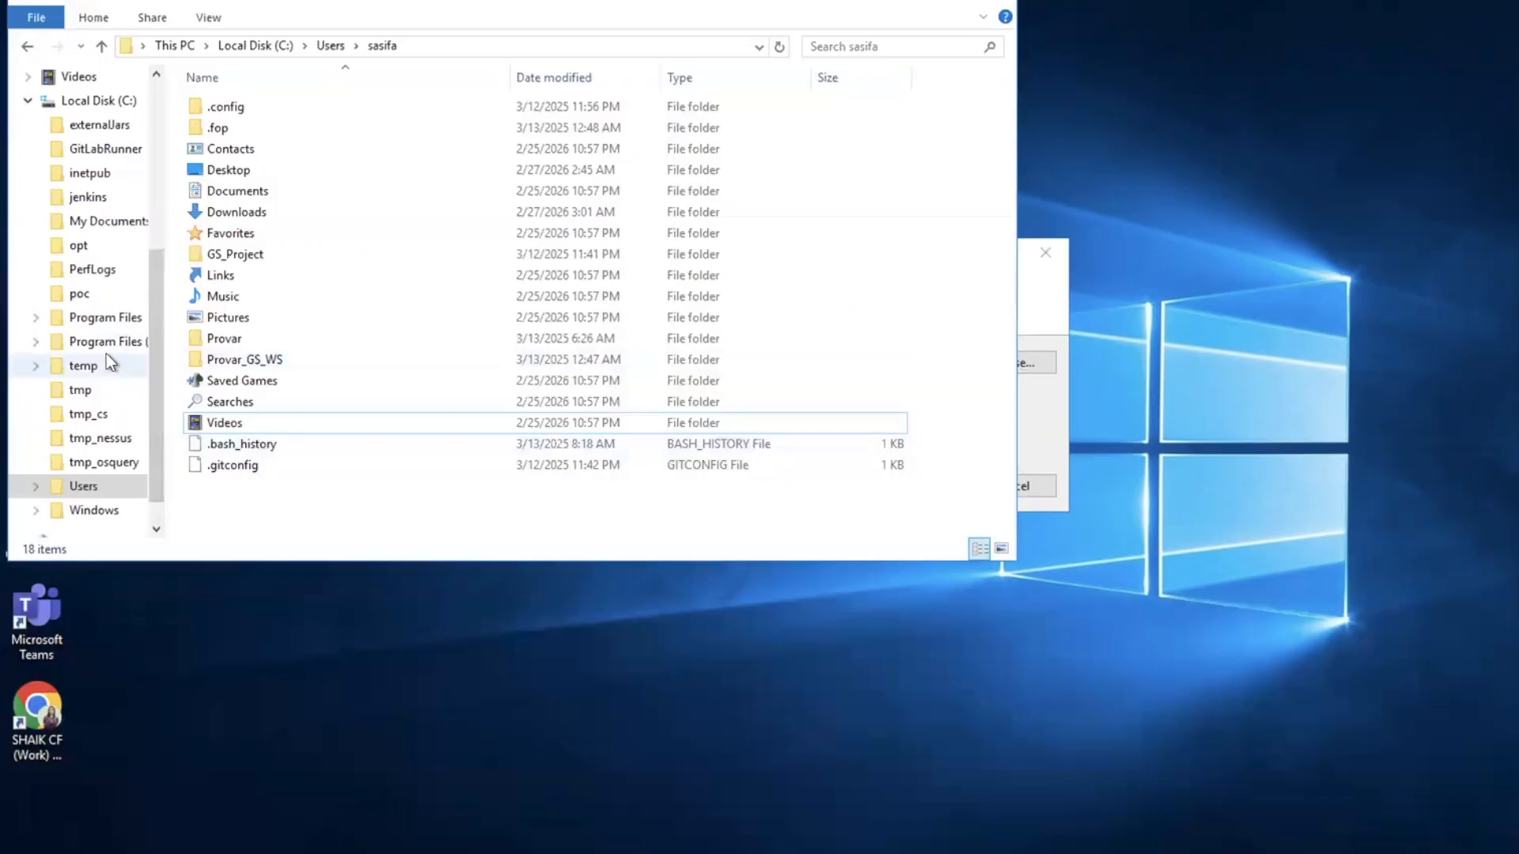
pyautogui.click(108, 319)
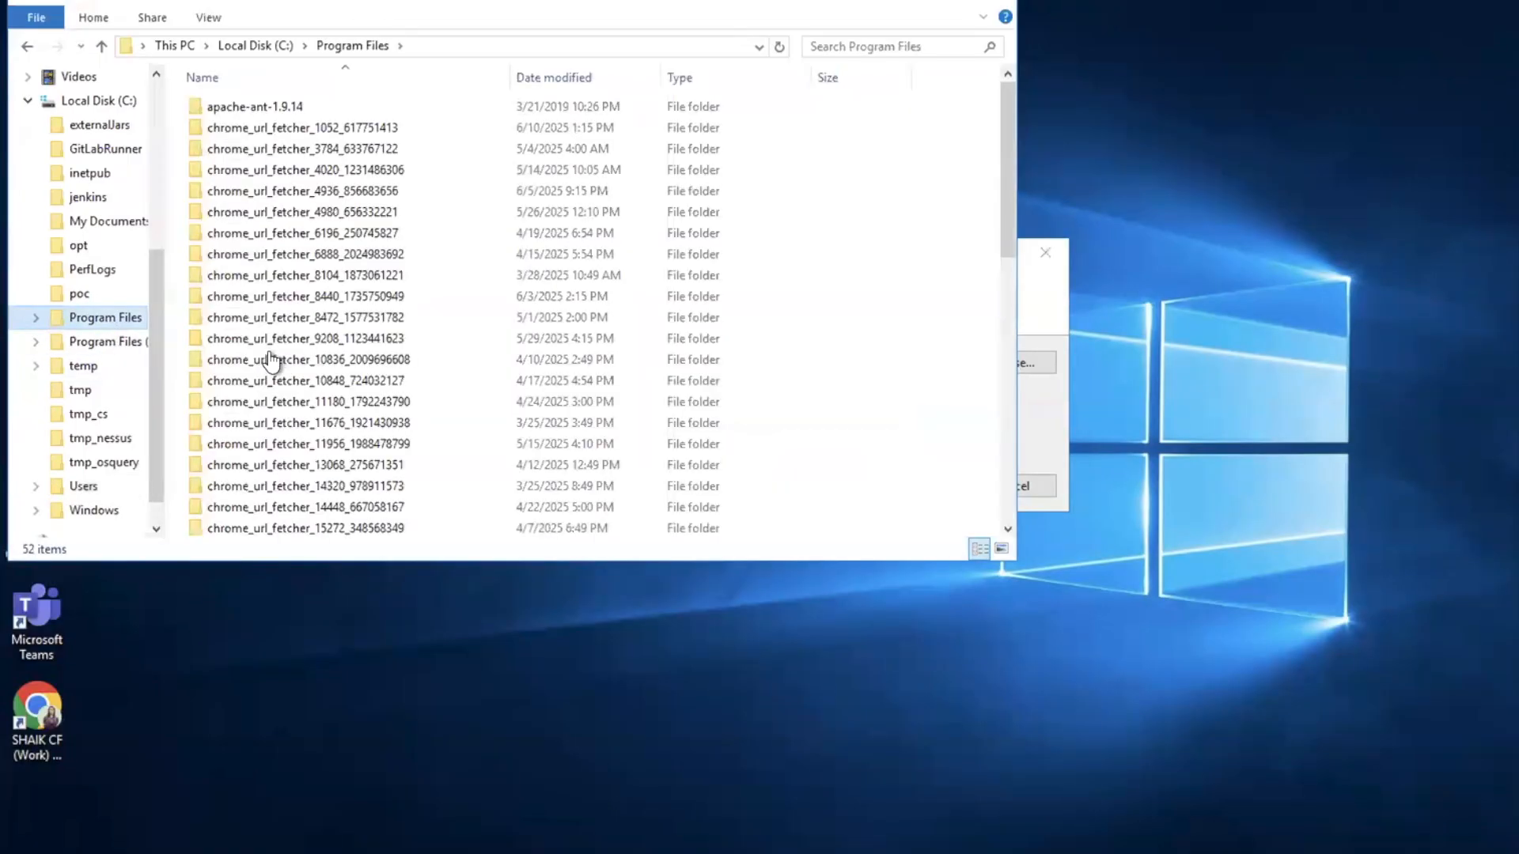
pyautogui.scroll(-3, 272, 359)
pyautogui.scroll(-4, 271, 358)
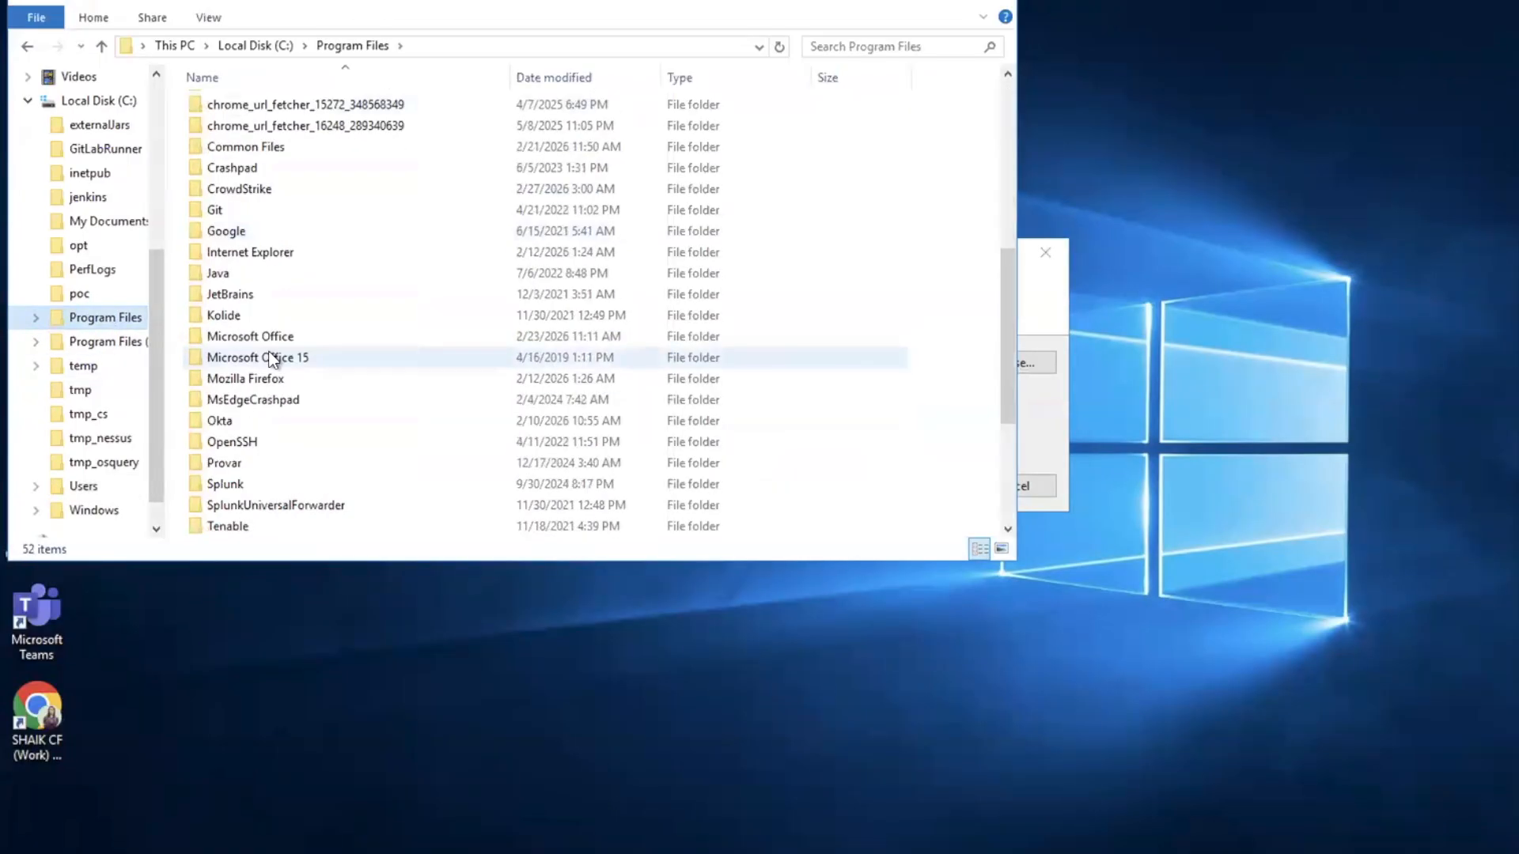
pyautogui.doubleClick(234, 458)
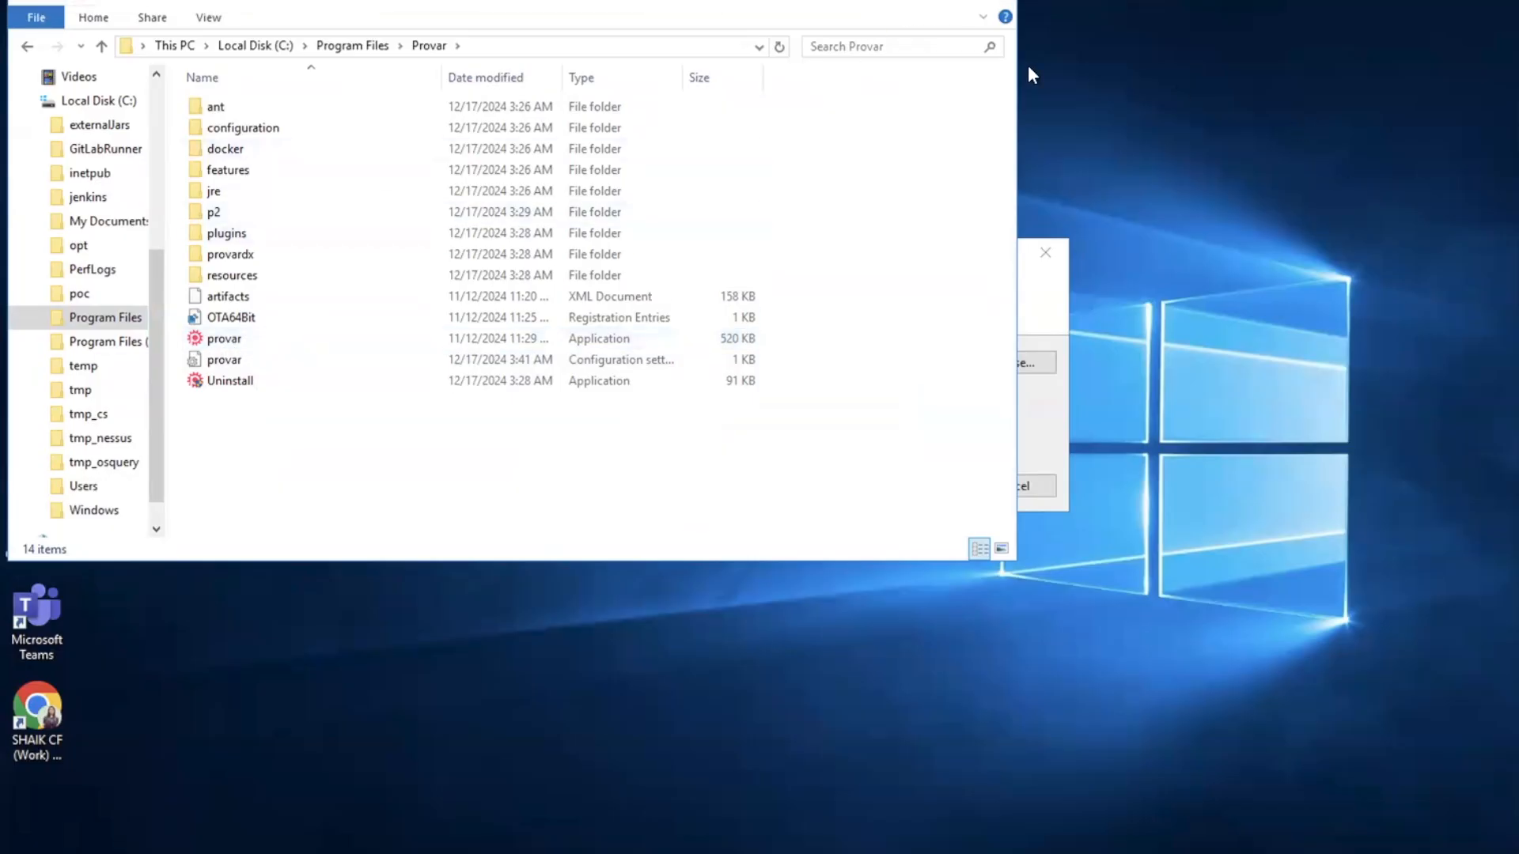
pyautogui.click(913, 5)
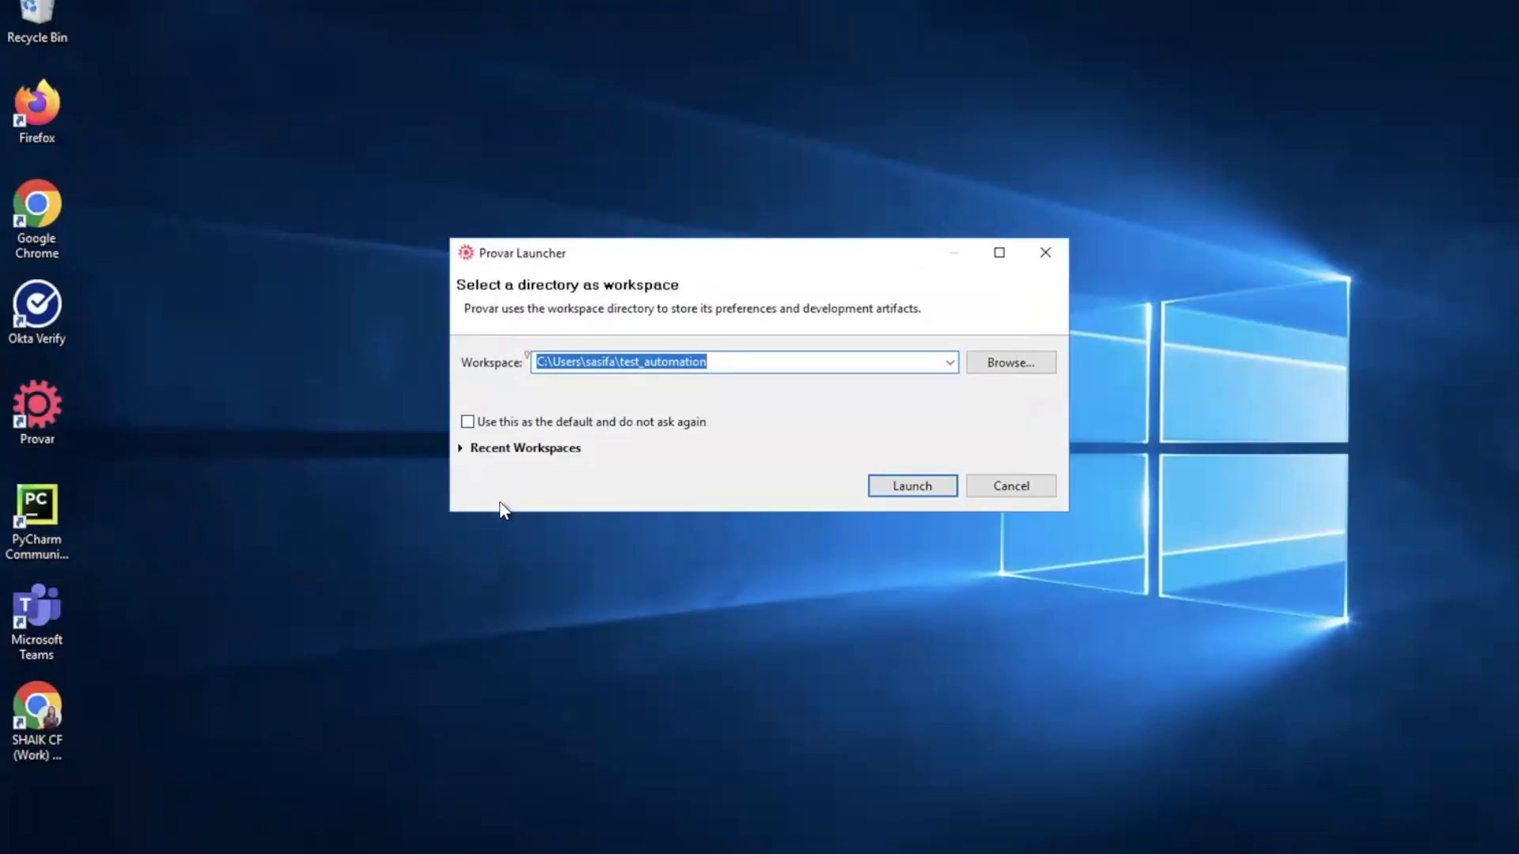
# - Remove the test_automation folder name from the end of the launcher's workspace path
pyautogui.click(726, 363)
pyautogui.moveTo(726, 364); pyautogui.dragTo(622, 351)
pyautogui.press('BackSpace')
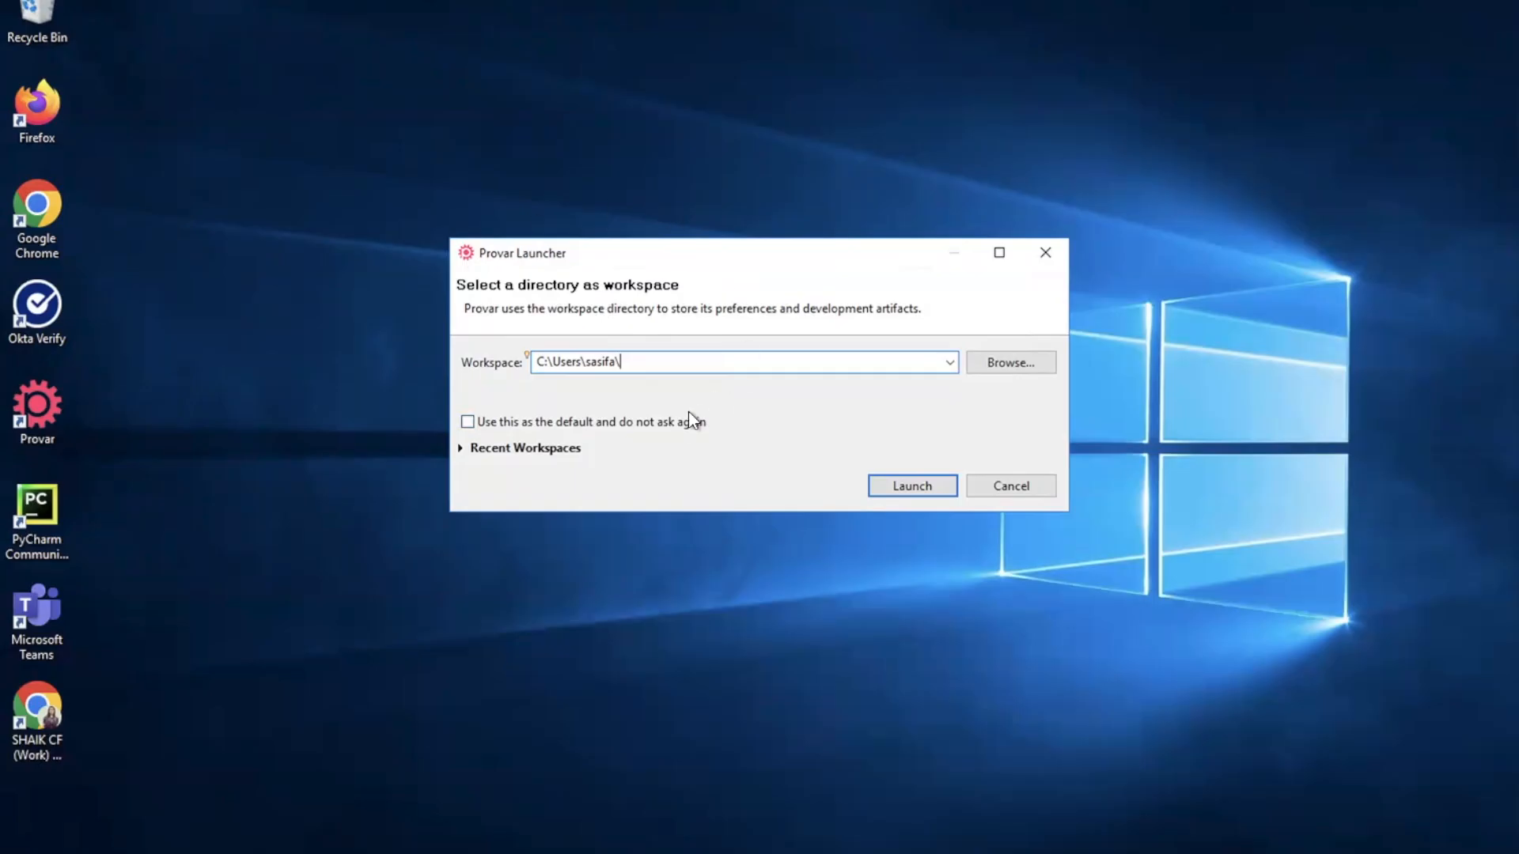
# - Switch to File Explorer and open the signed-in user's home folder under C:\Users
pyautogui.hotkey('alt', 'Tab')
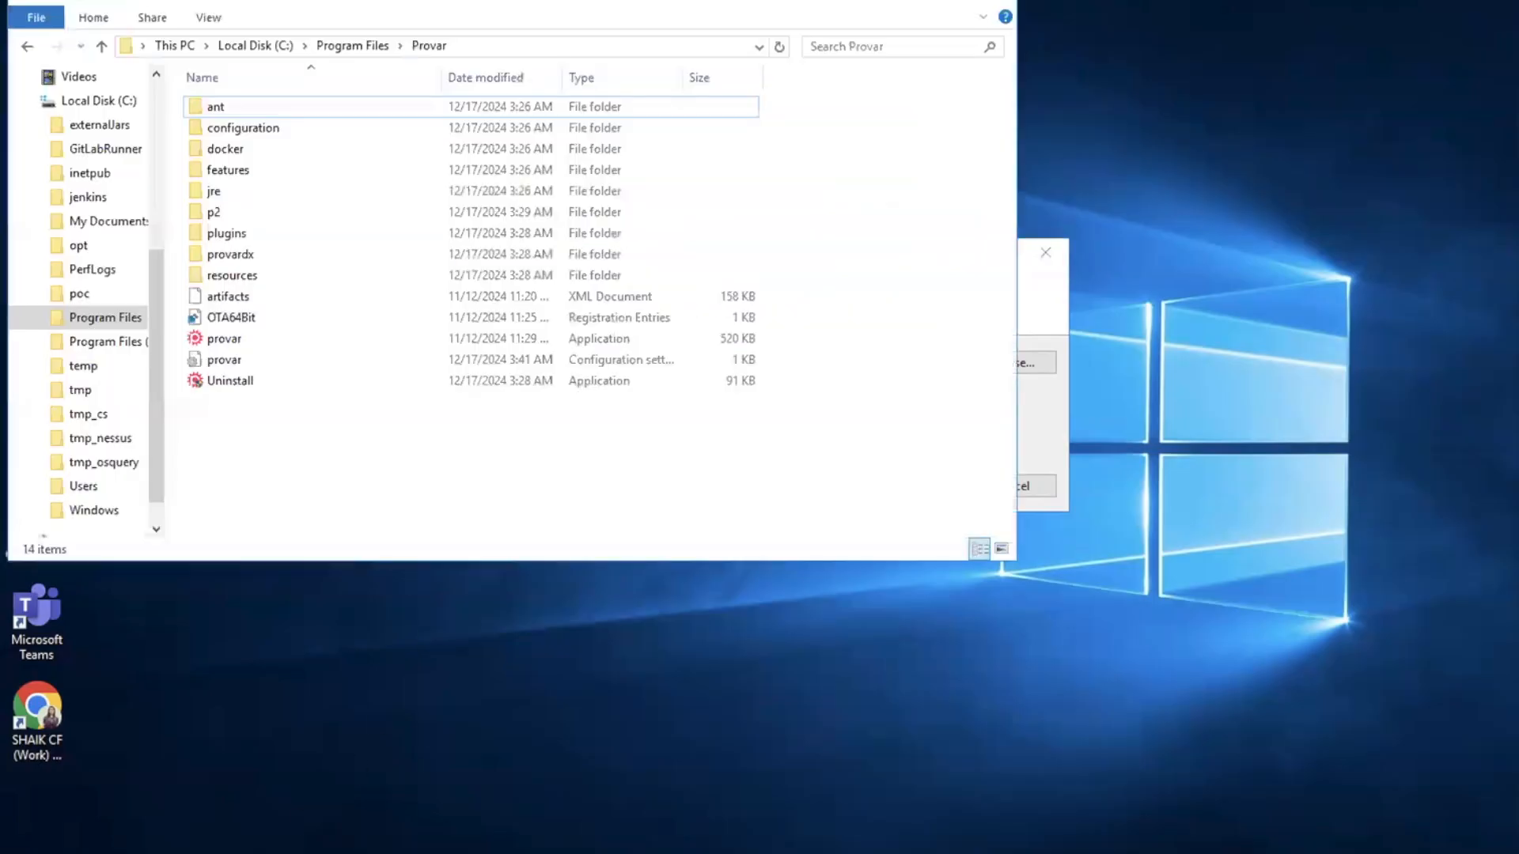
pyautogui.moveTo(369, 10); pyautogui.dragTo(367, 50)
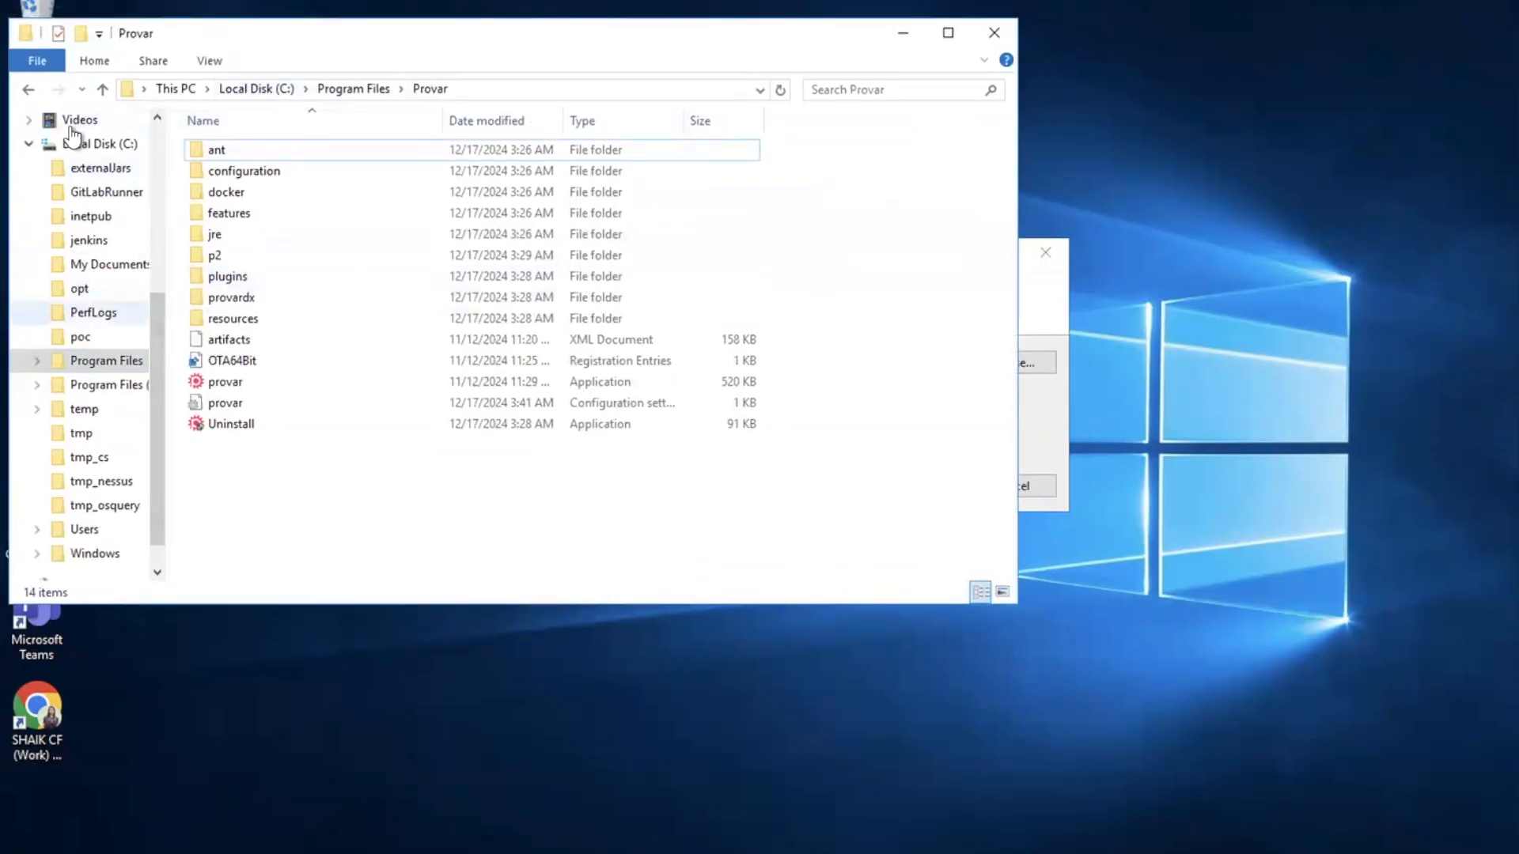
pyautogui.click(456, 89)
pyautogui.click(273, 85)
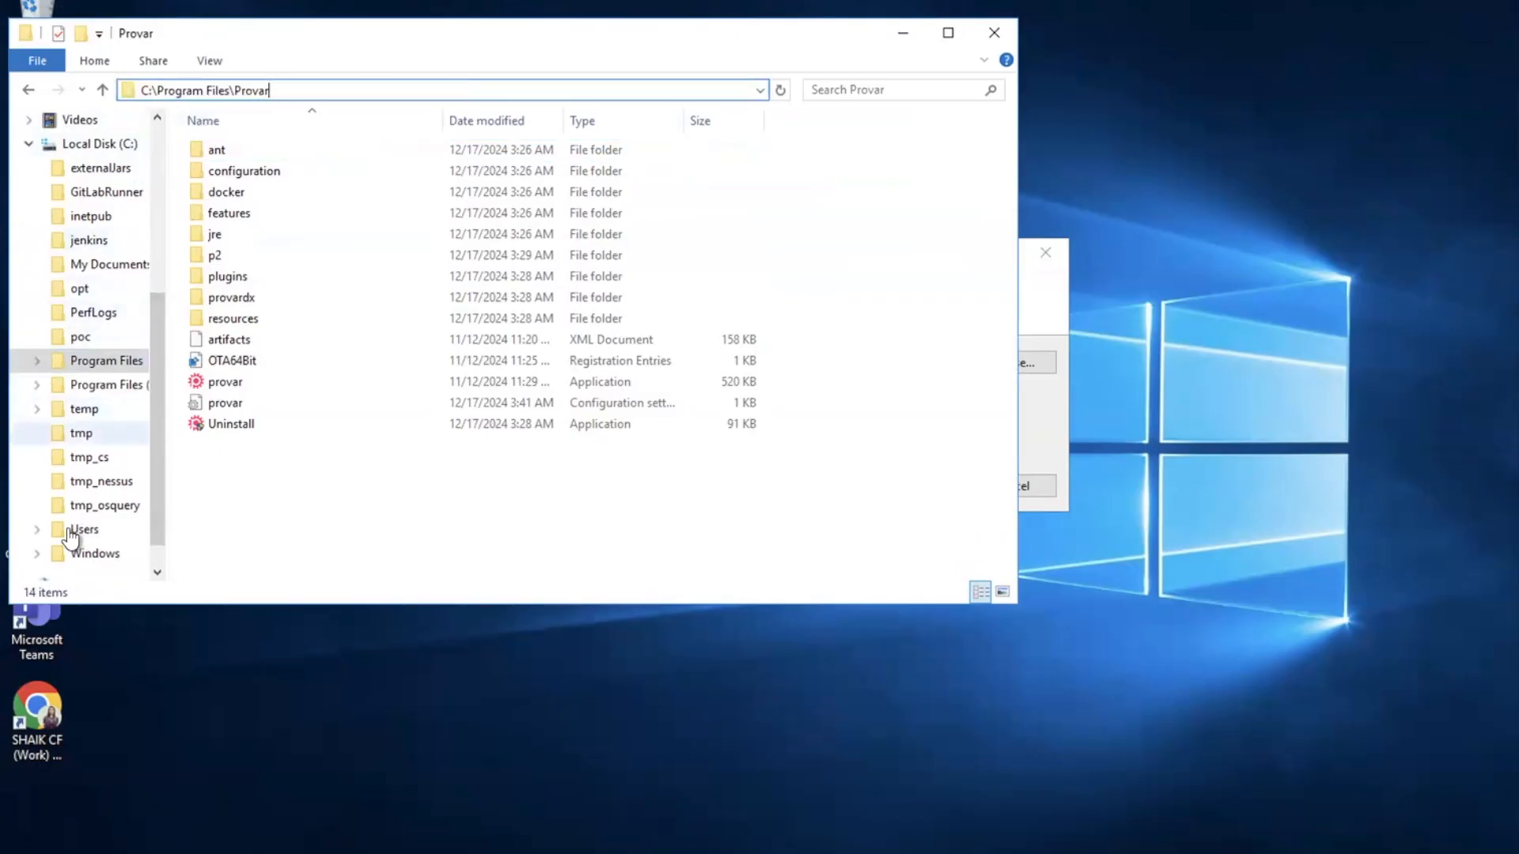
pyautogui.click(38, 531)
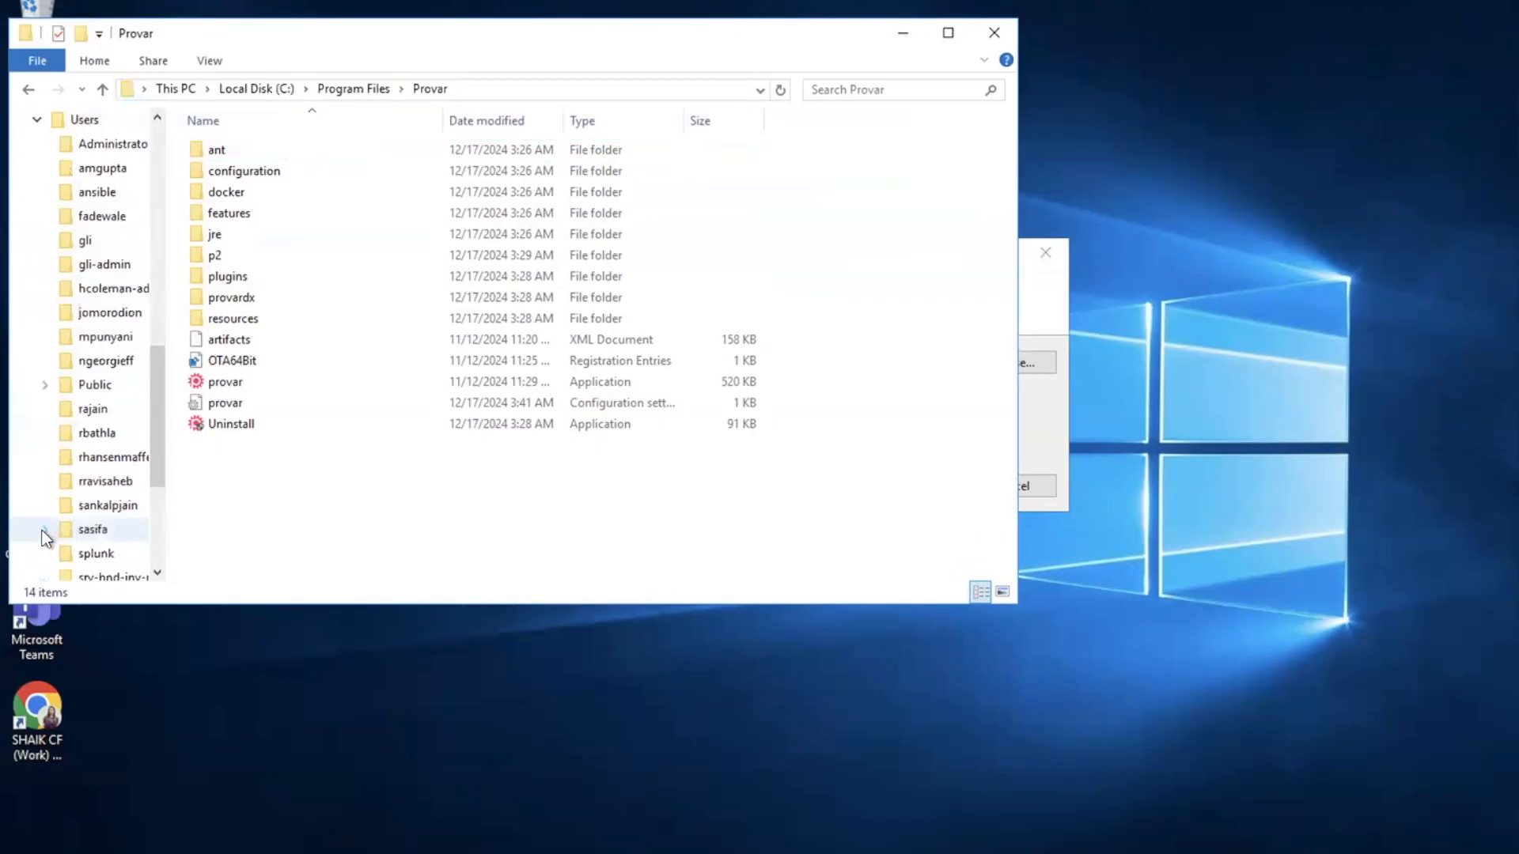
pyautogui.click(95, 529)
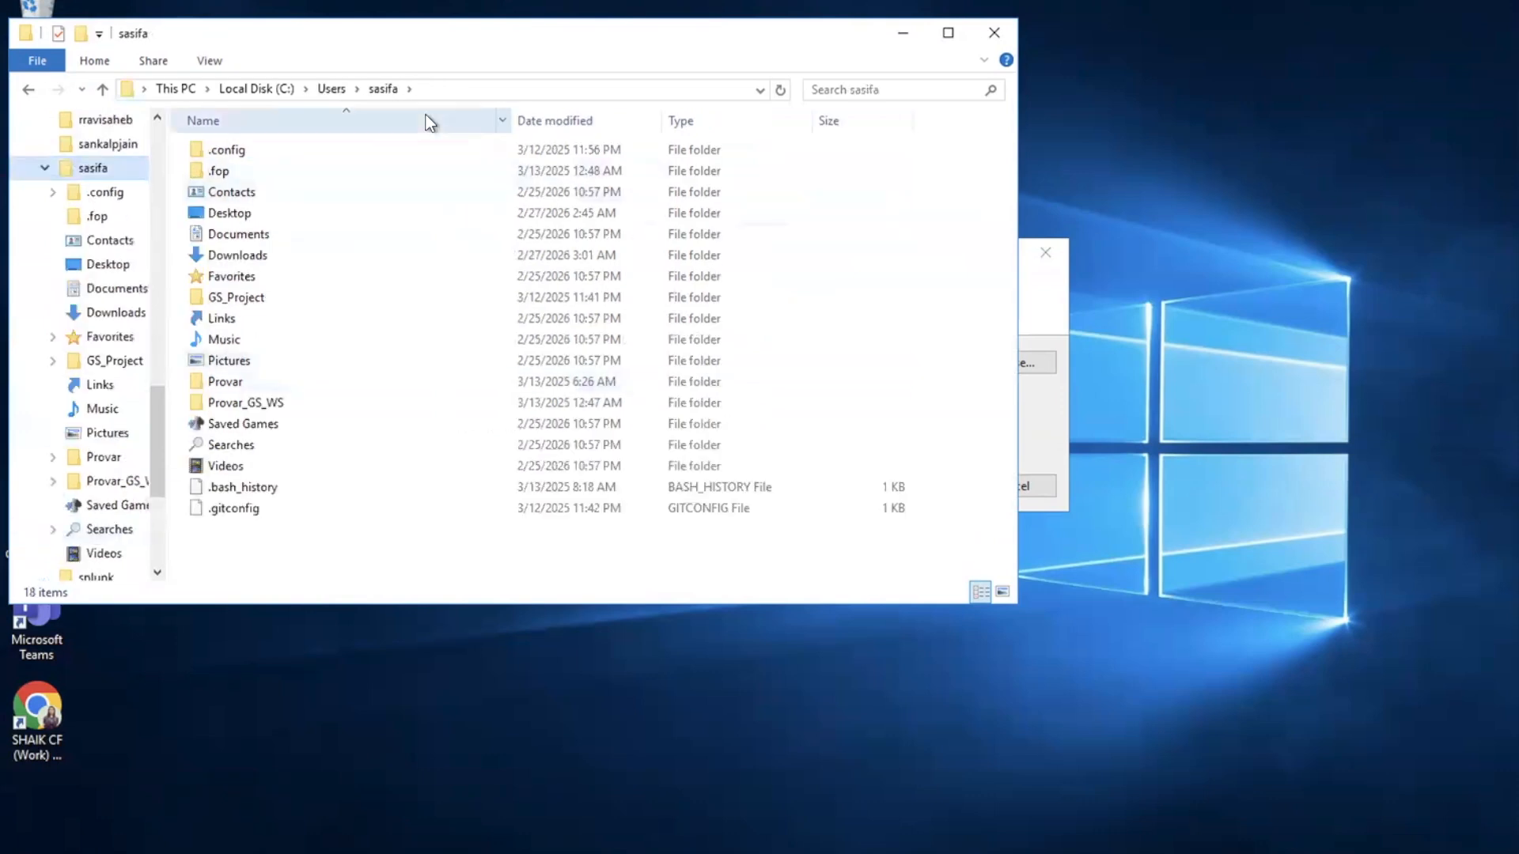
# - Create a folder named "Newproject folder" in the user's home folder, and minimize File Explorer to return to the Provar Launcher
pyautogui.rightClick(937, 293)
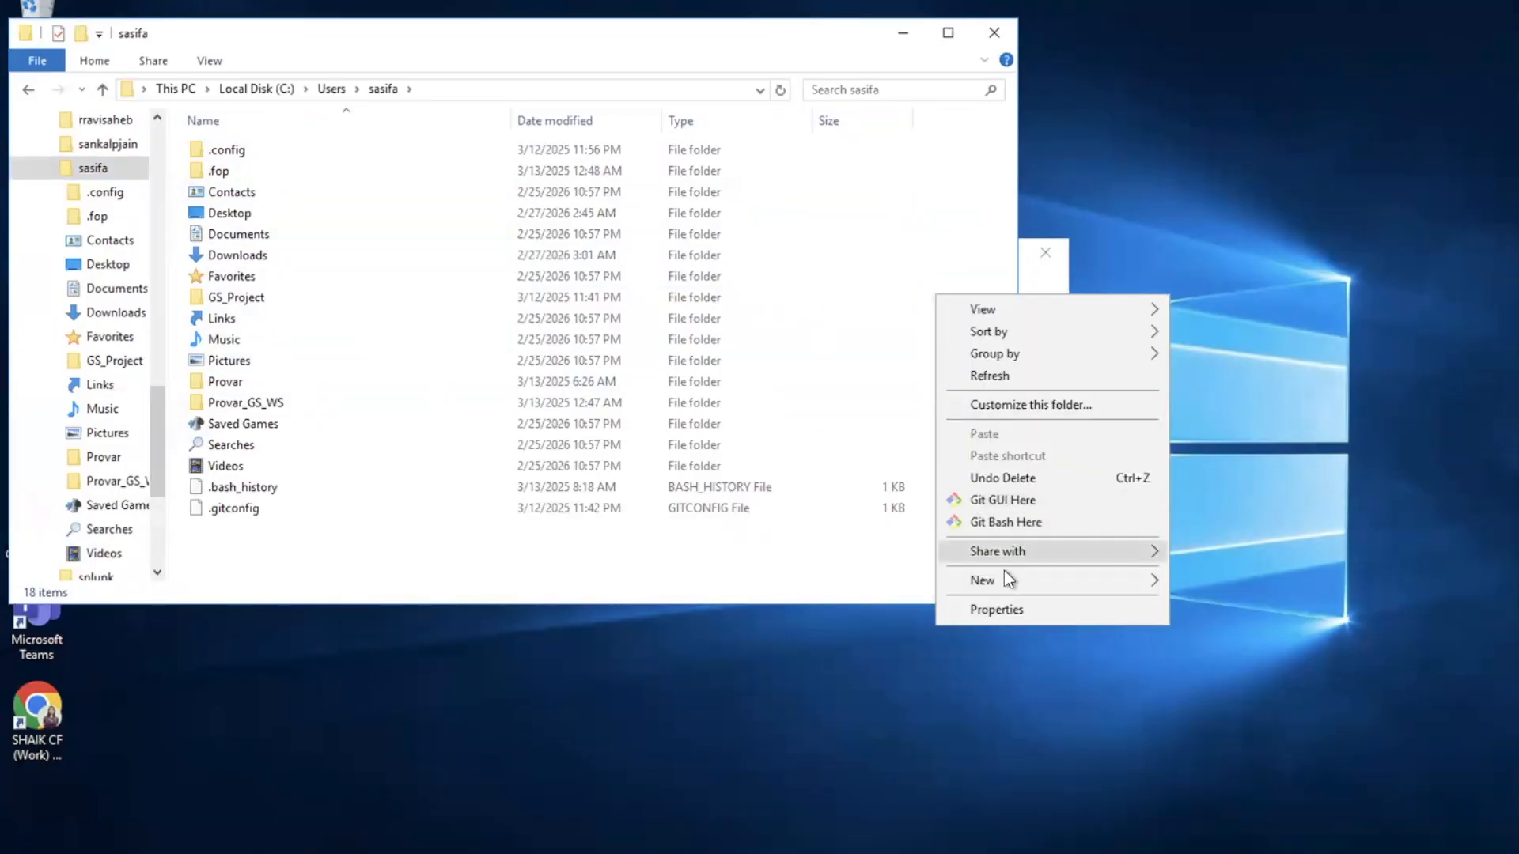
pyautogui.moveTo(1009, 583)
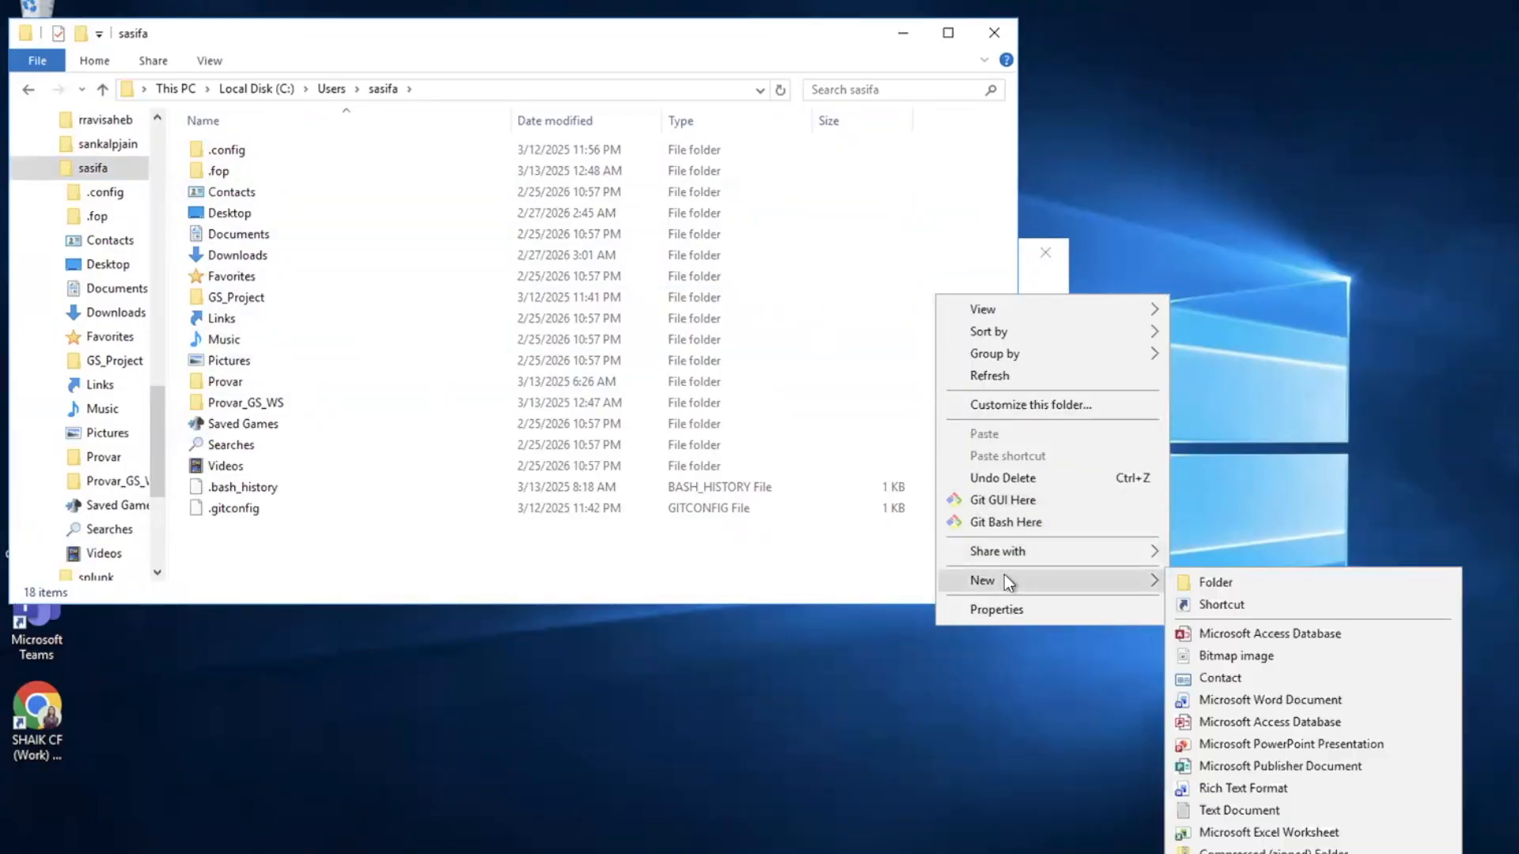
pyautogui.click(1215, 583)
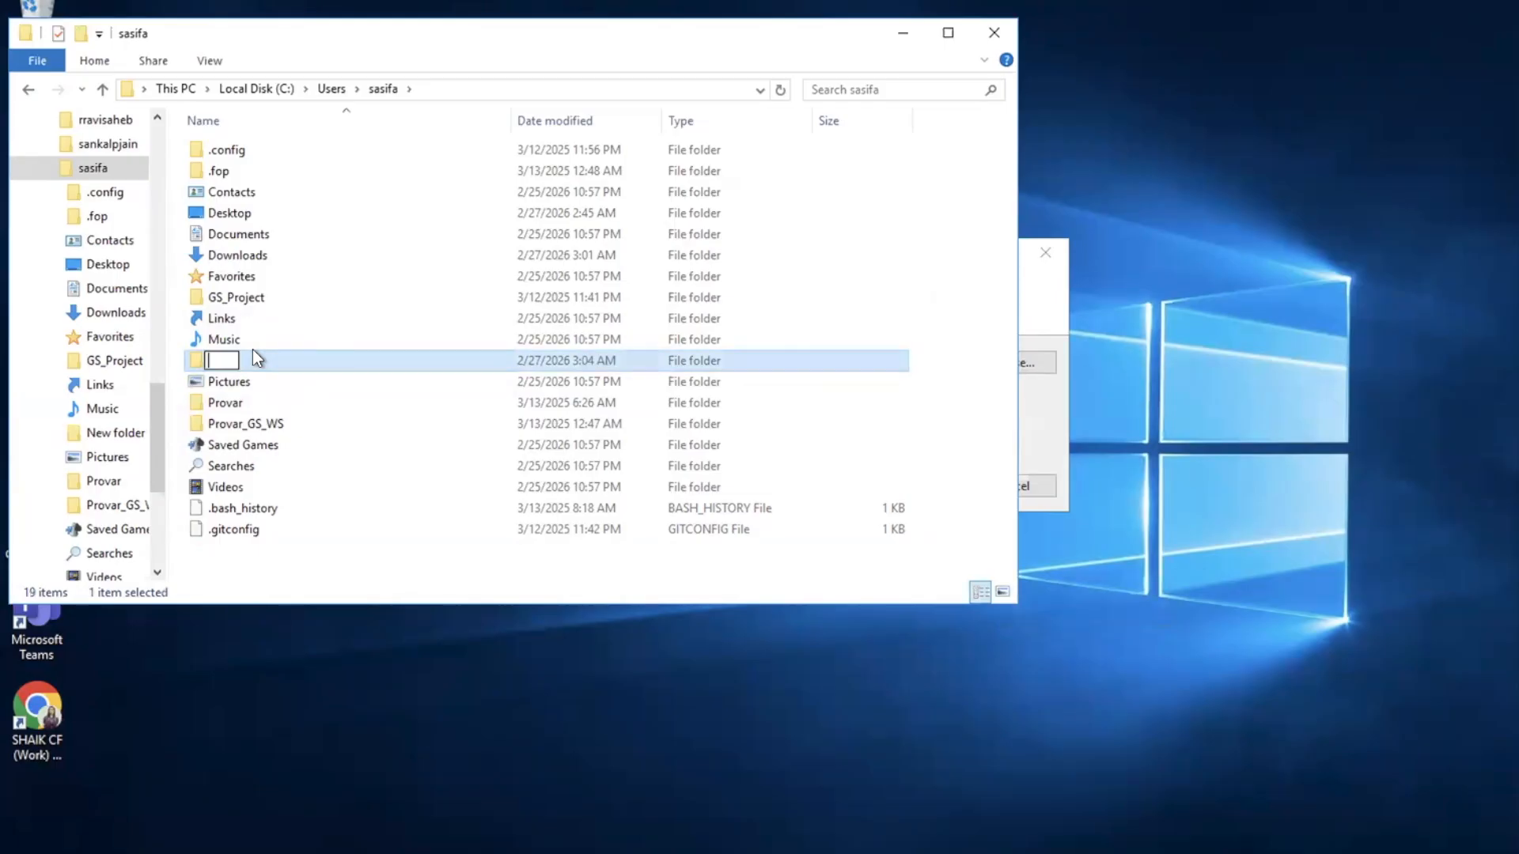
pyautogui.write('Newproject folder')
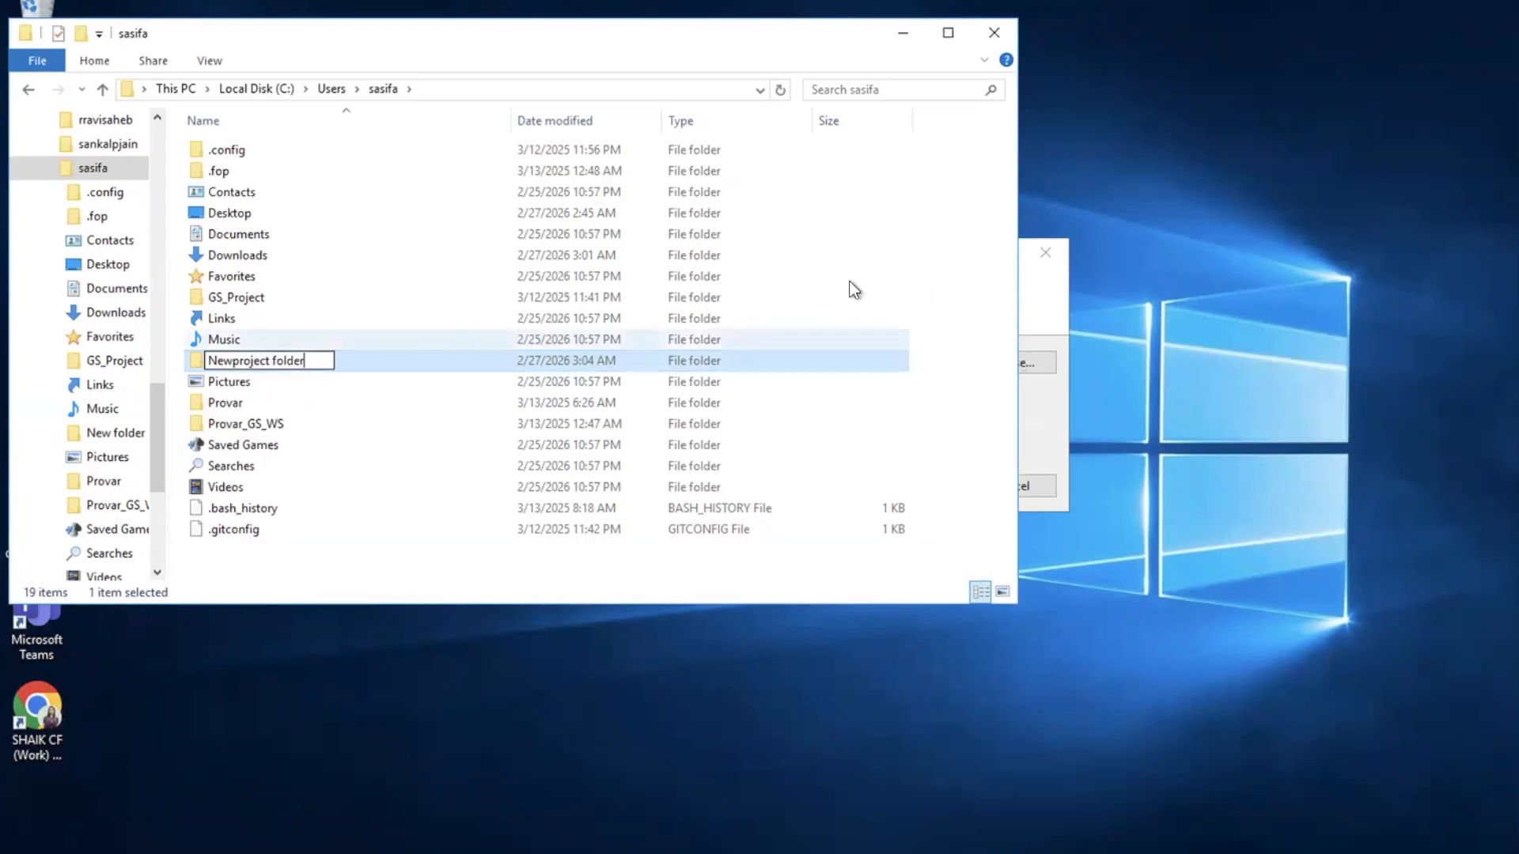
pyautogui.click(956, 267)
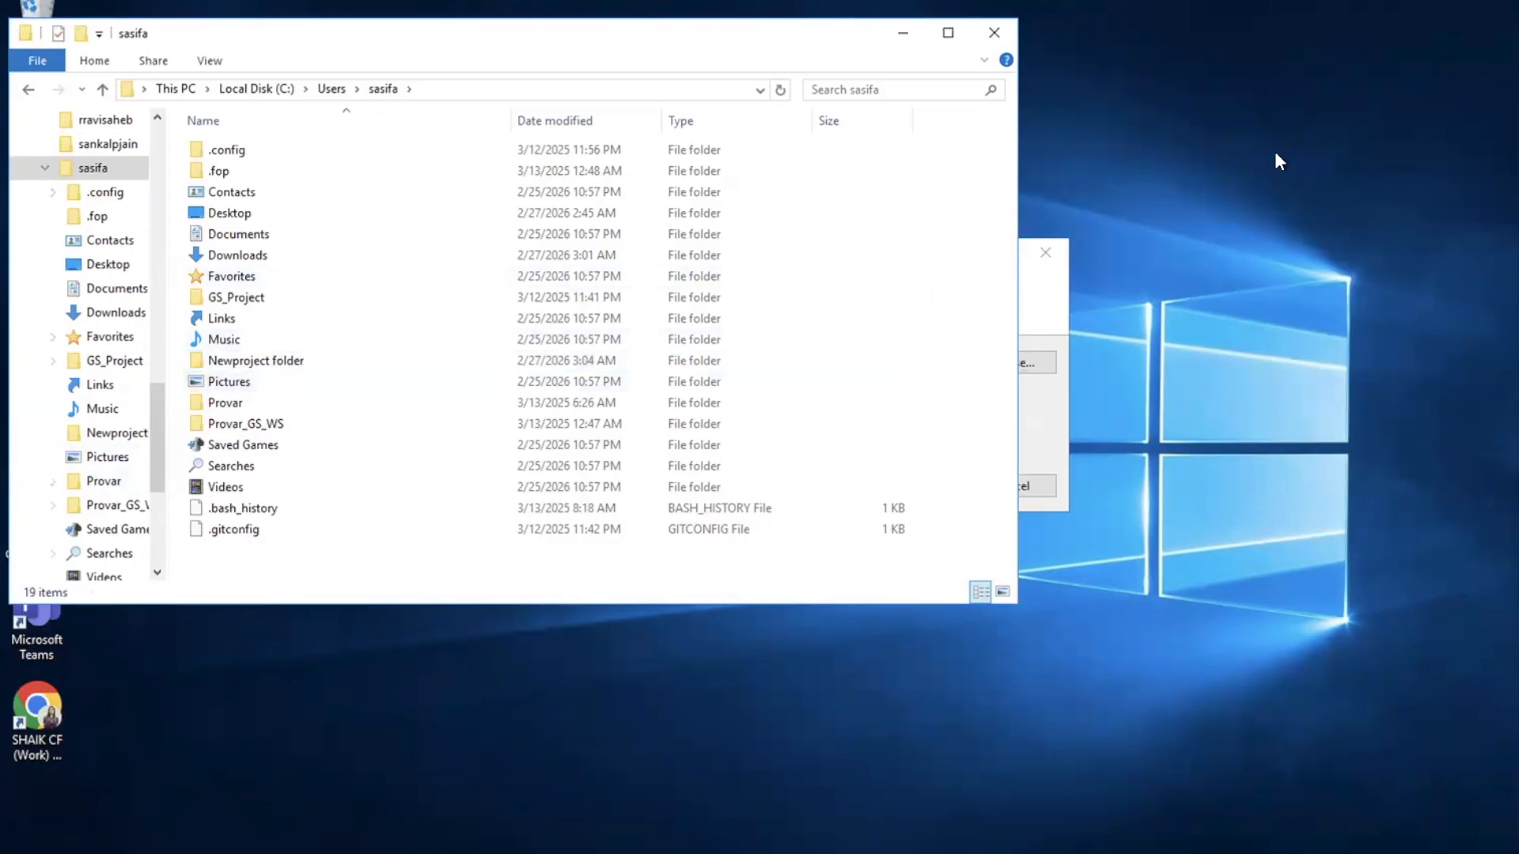
pyautogui.click(1237, 164)
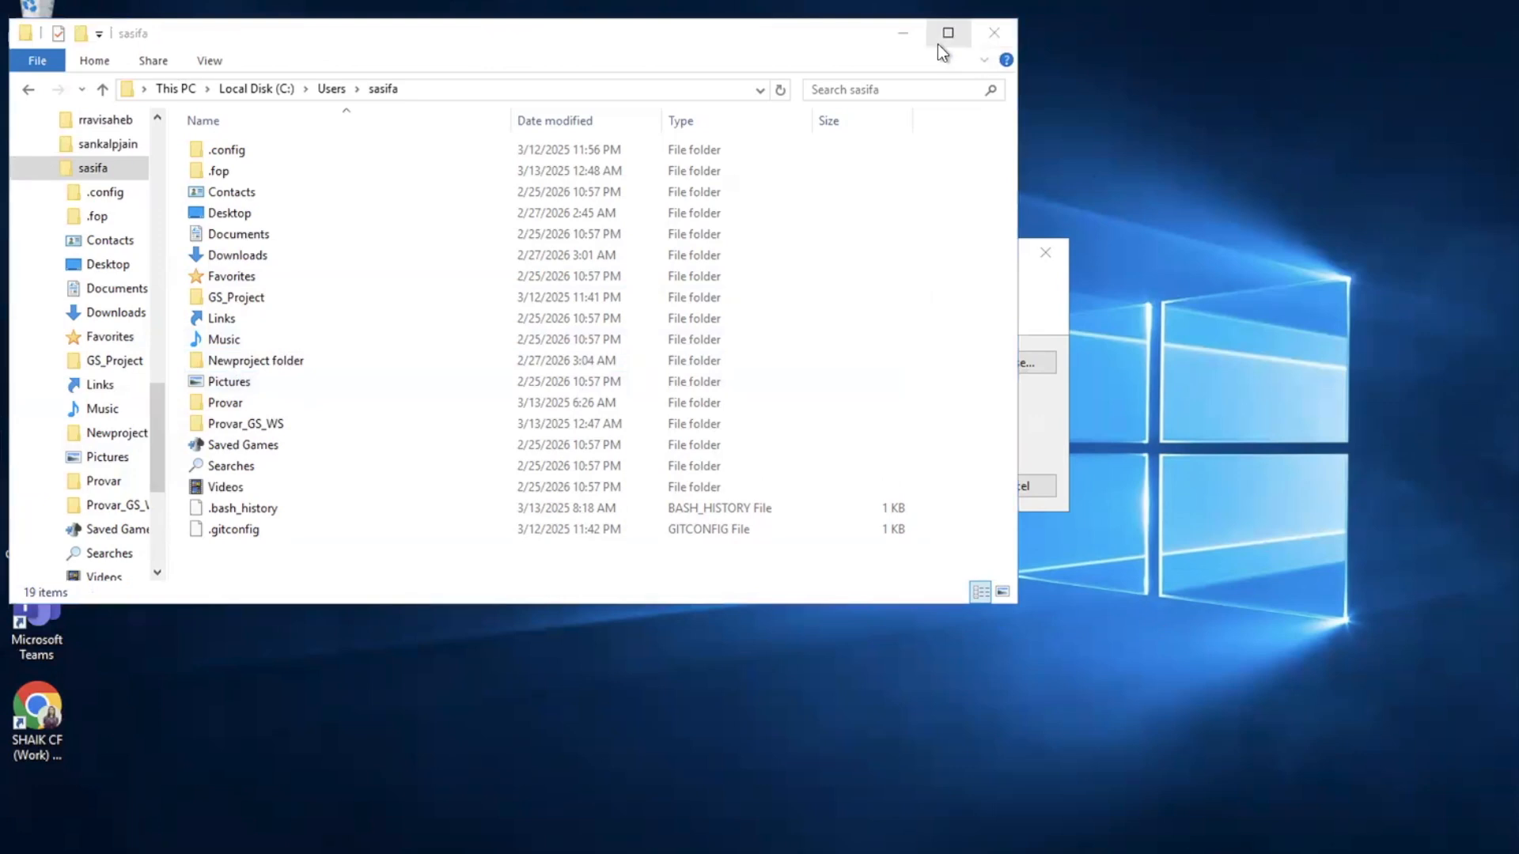
pyautogui.click(903, 32)
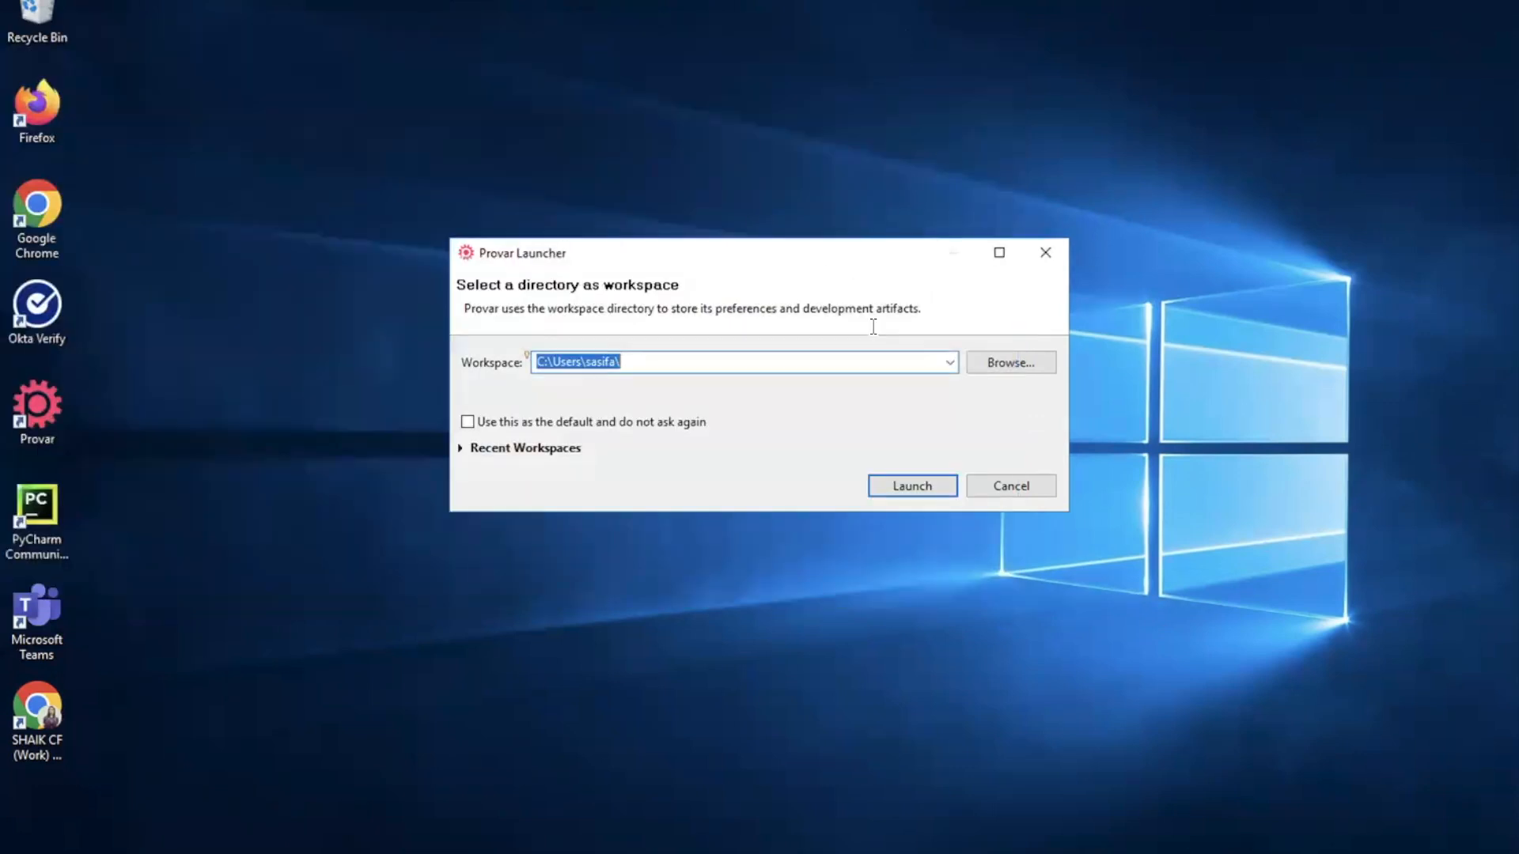
# - Browse for the workspace directory and select "Newproject folder" in the user's home folder
pyautogui.click(1003, 365)
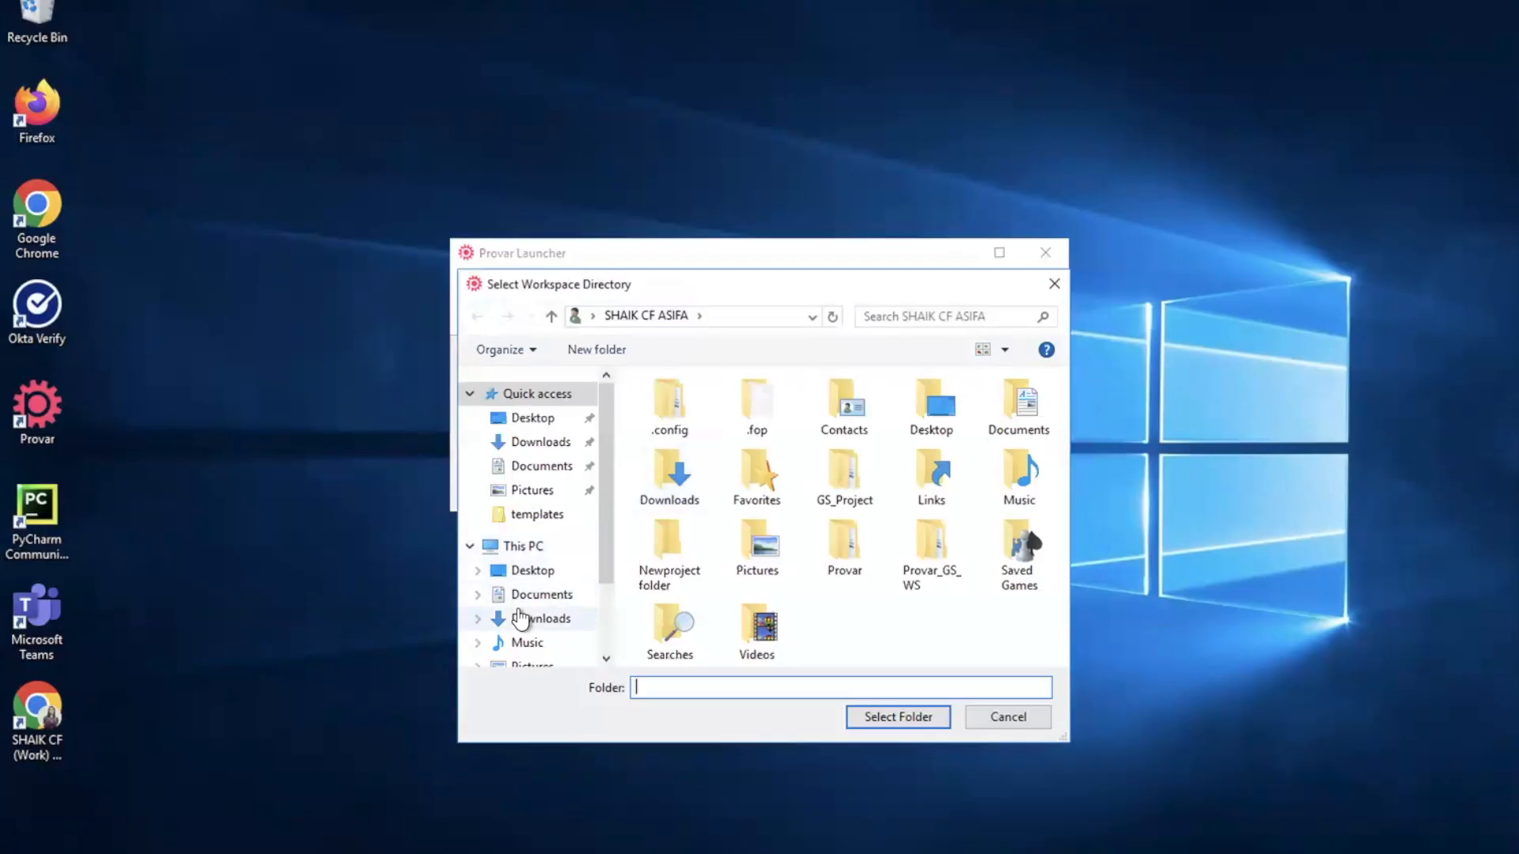
pyautogui.scroll(-1, 519, 618)
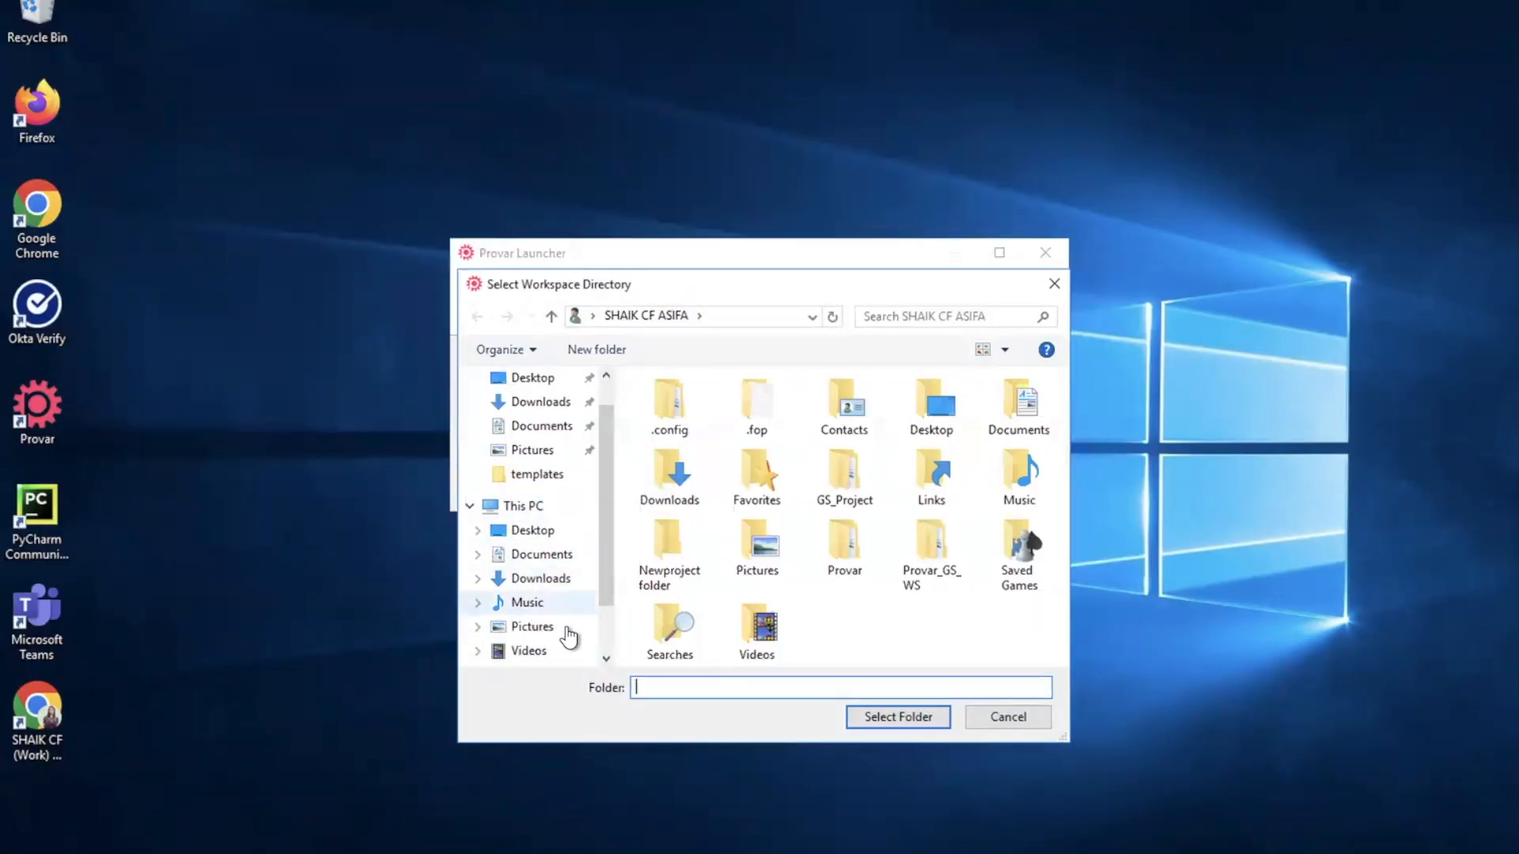
pyautogui.click(691, 575)
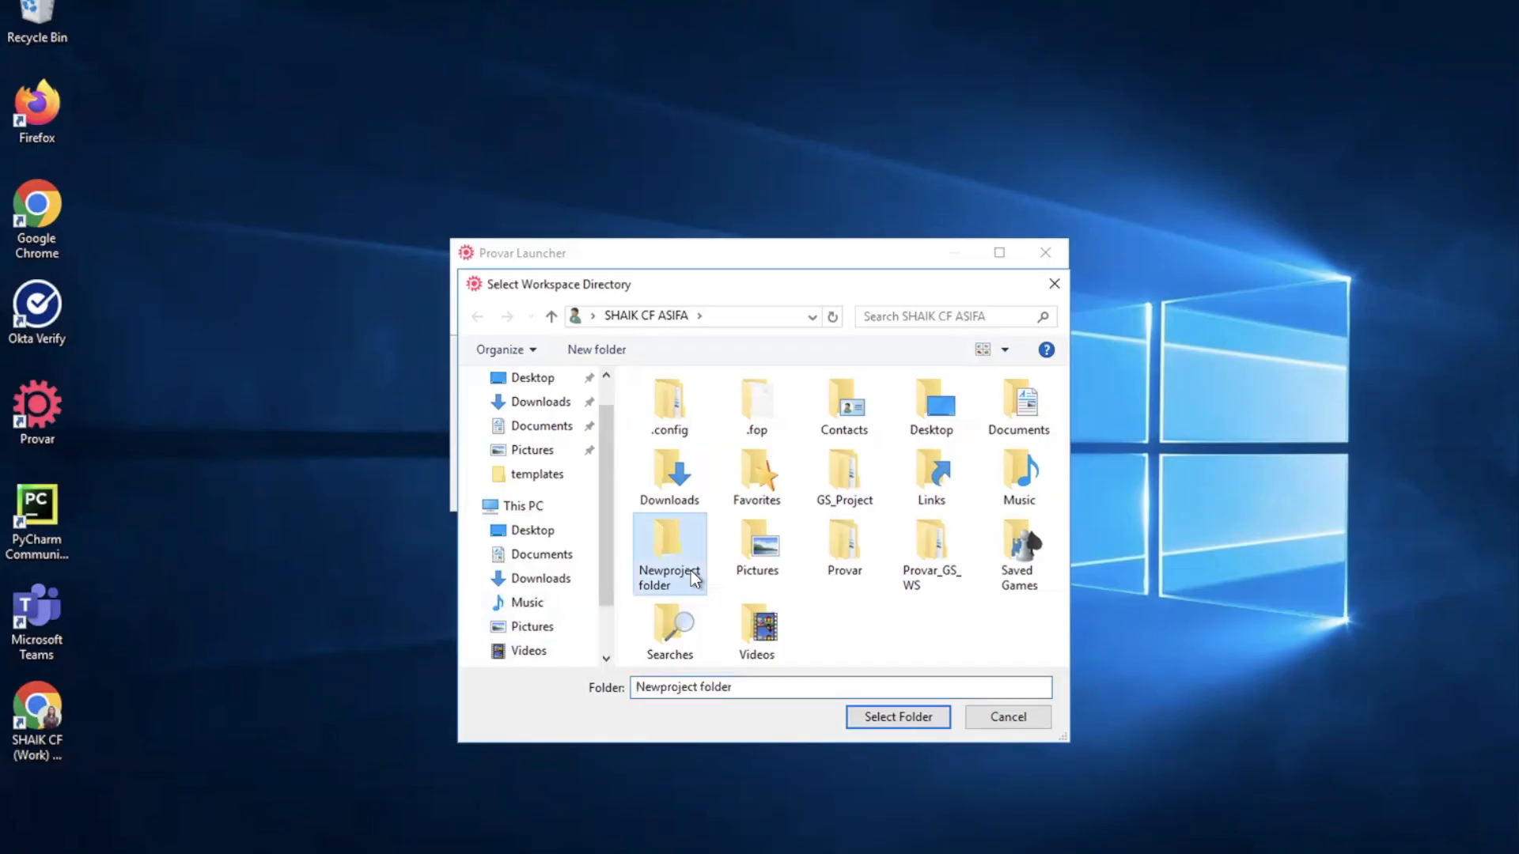
pyautogui.click(871, 720)
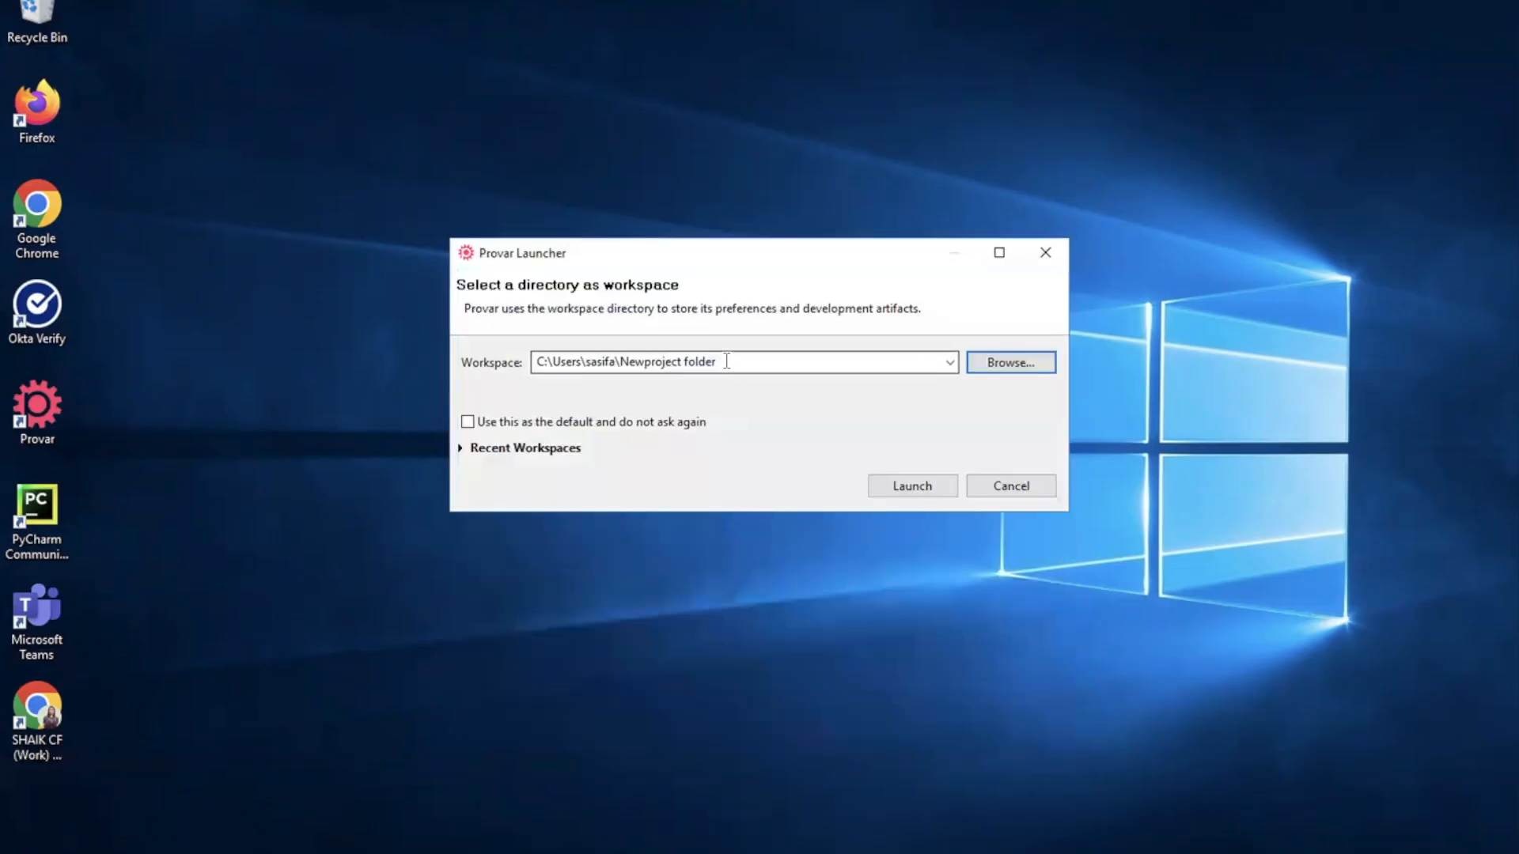
# - Change the last part of the workspace path to Newproject_WS and launch Provar with it
pyautogui.click(726, 362)
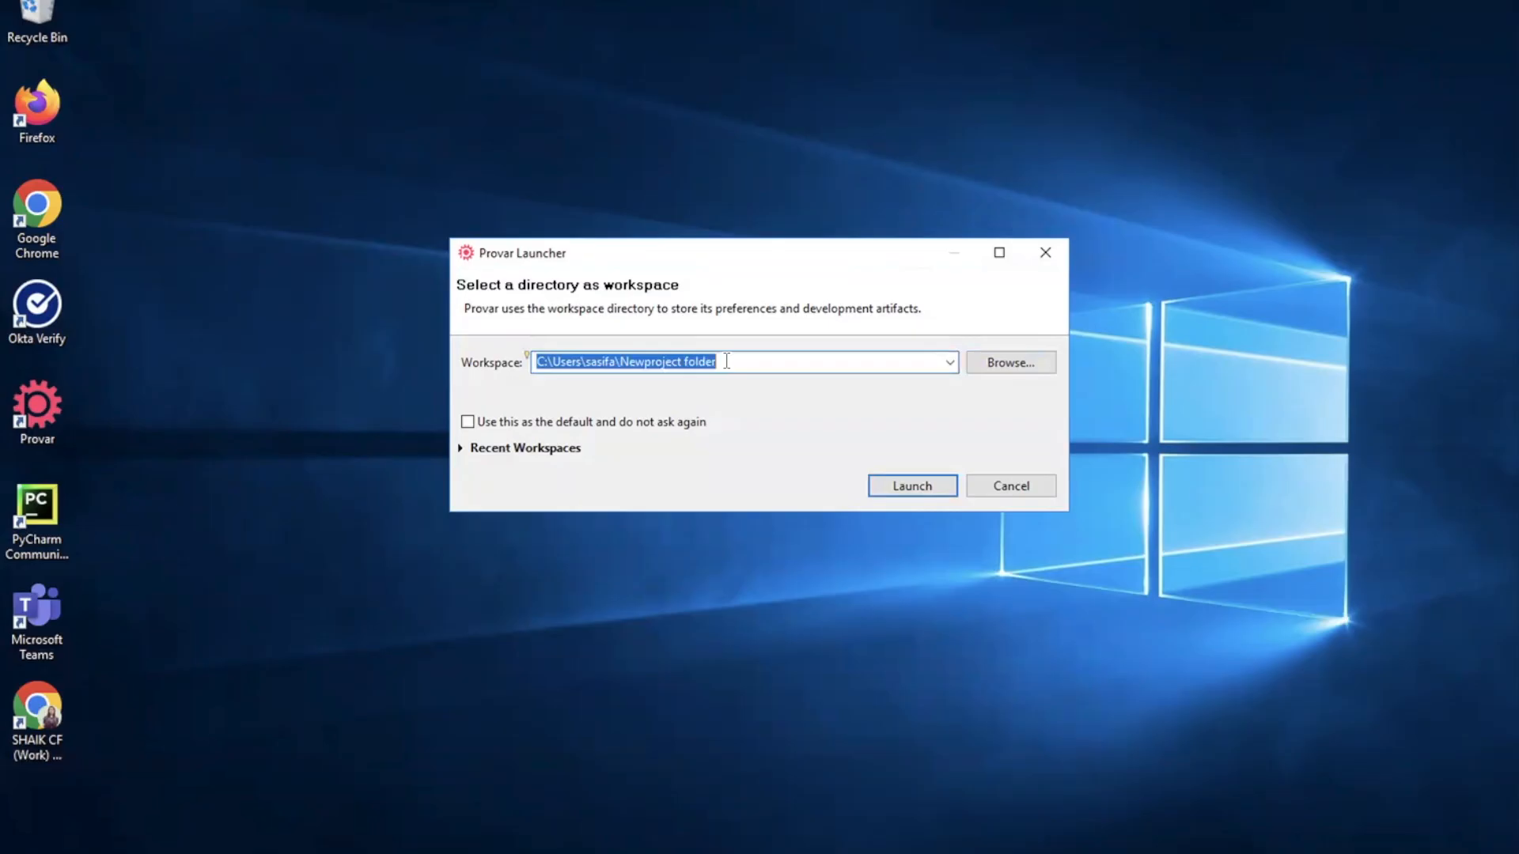
pyautogui.click(726, 362)
pyautogui.press('BackSpace')
pyautogui.press('BackSpace')
pyautogui.press('BackSpace')
pyautogui.press('BackSpace')
pyautogui.press('BackSpace')
pyautogui.press('BackSpace')
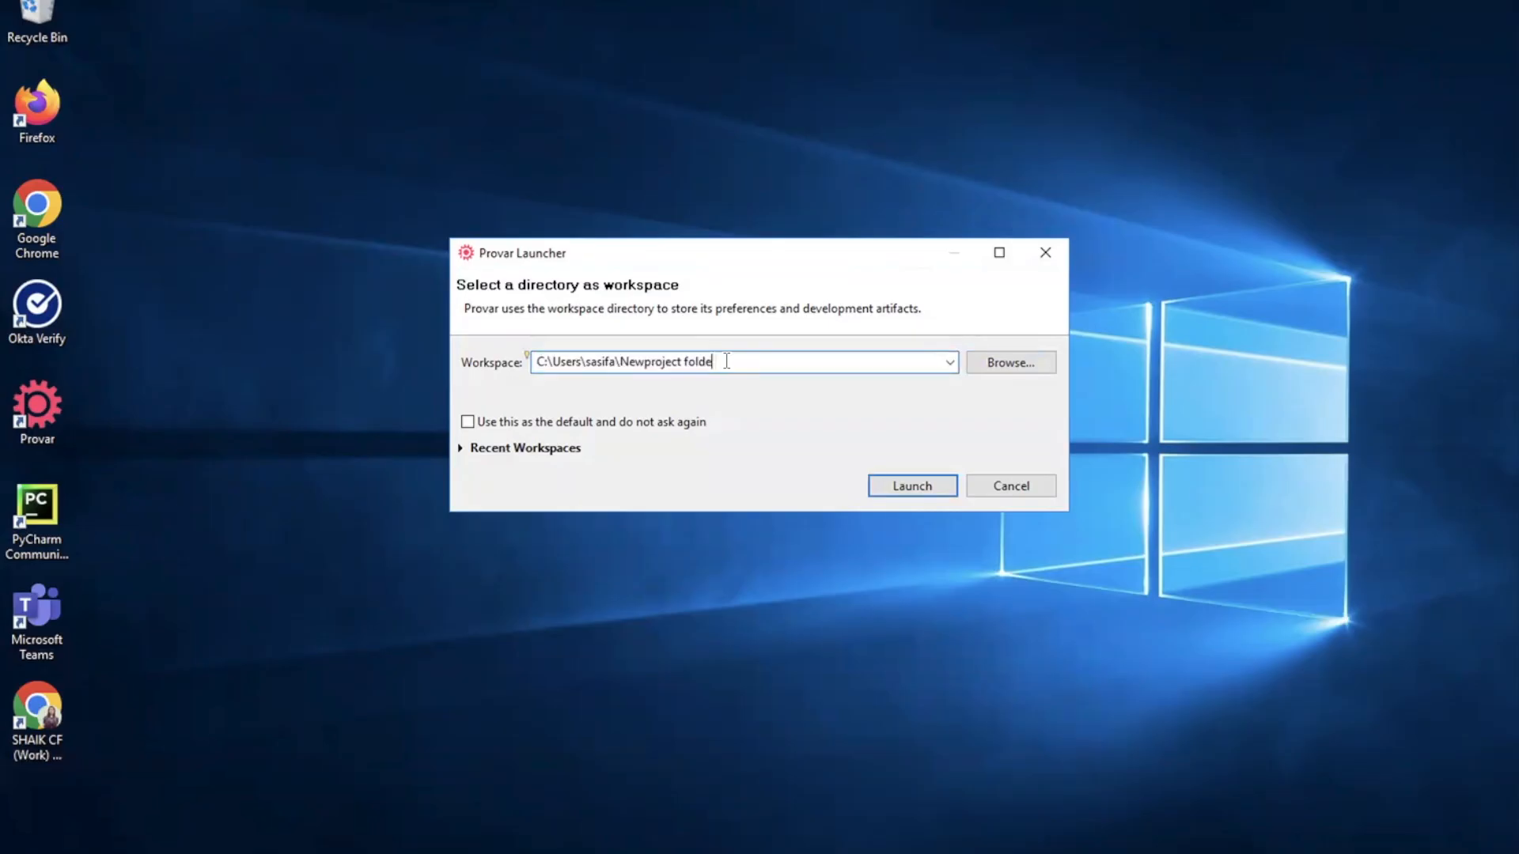
pyautogui.press('BackSpace')
pyautogui.write('t_w')
pyautogui.press('BackSpace')
pyautogui.write('WS')
pyautogui.click(905, 487)
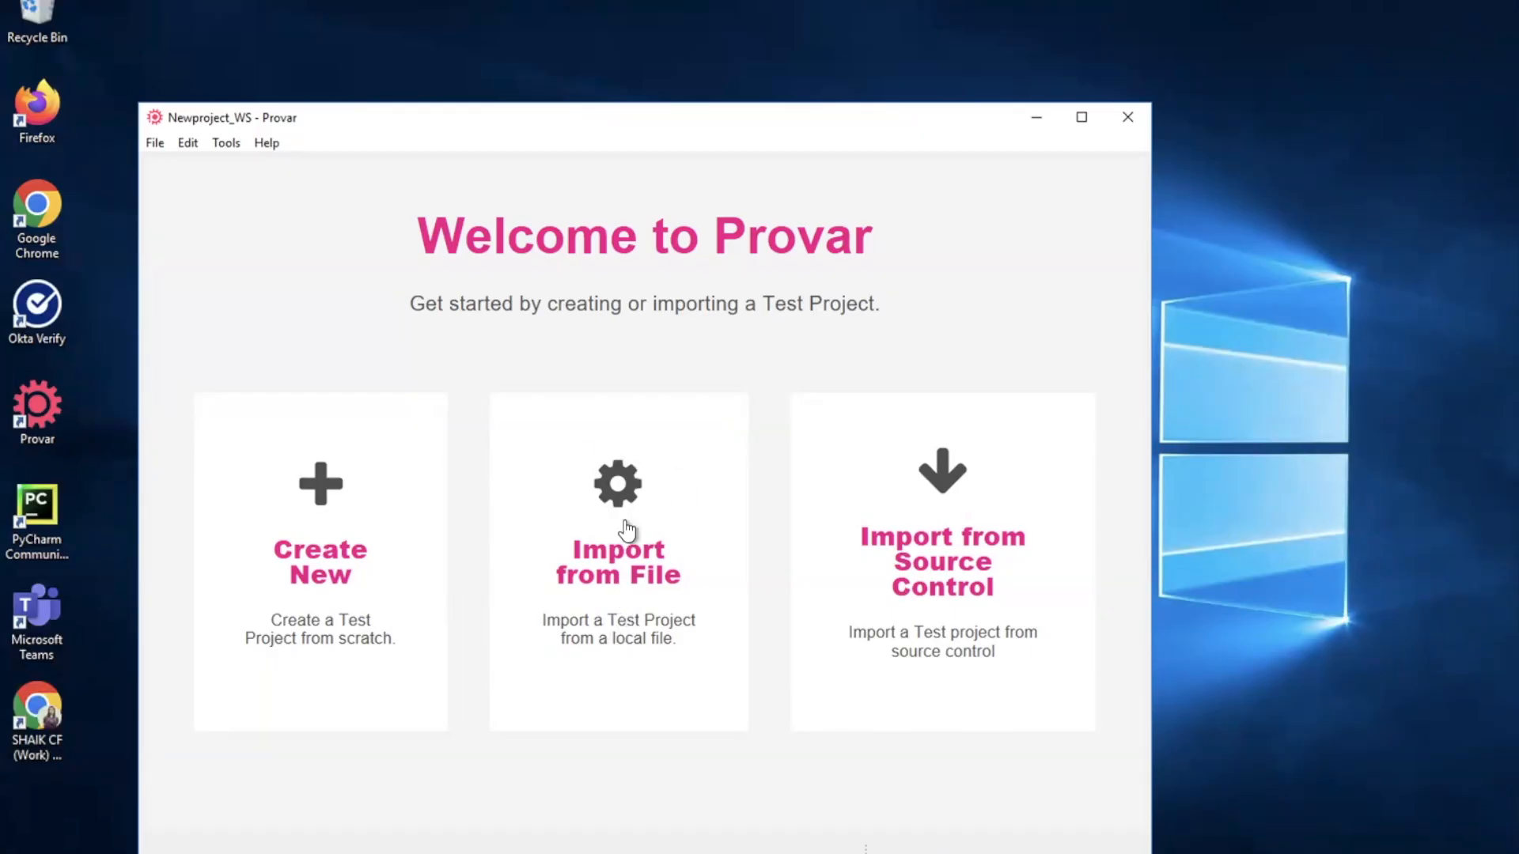
# - Create a new test project named NewProject_Testpurpose in the default location, with no Salesforce connection
pyautogui.click(321, 530)
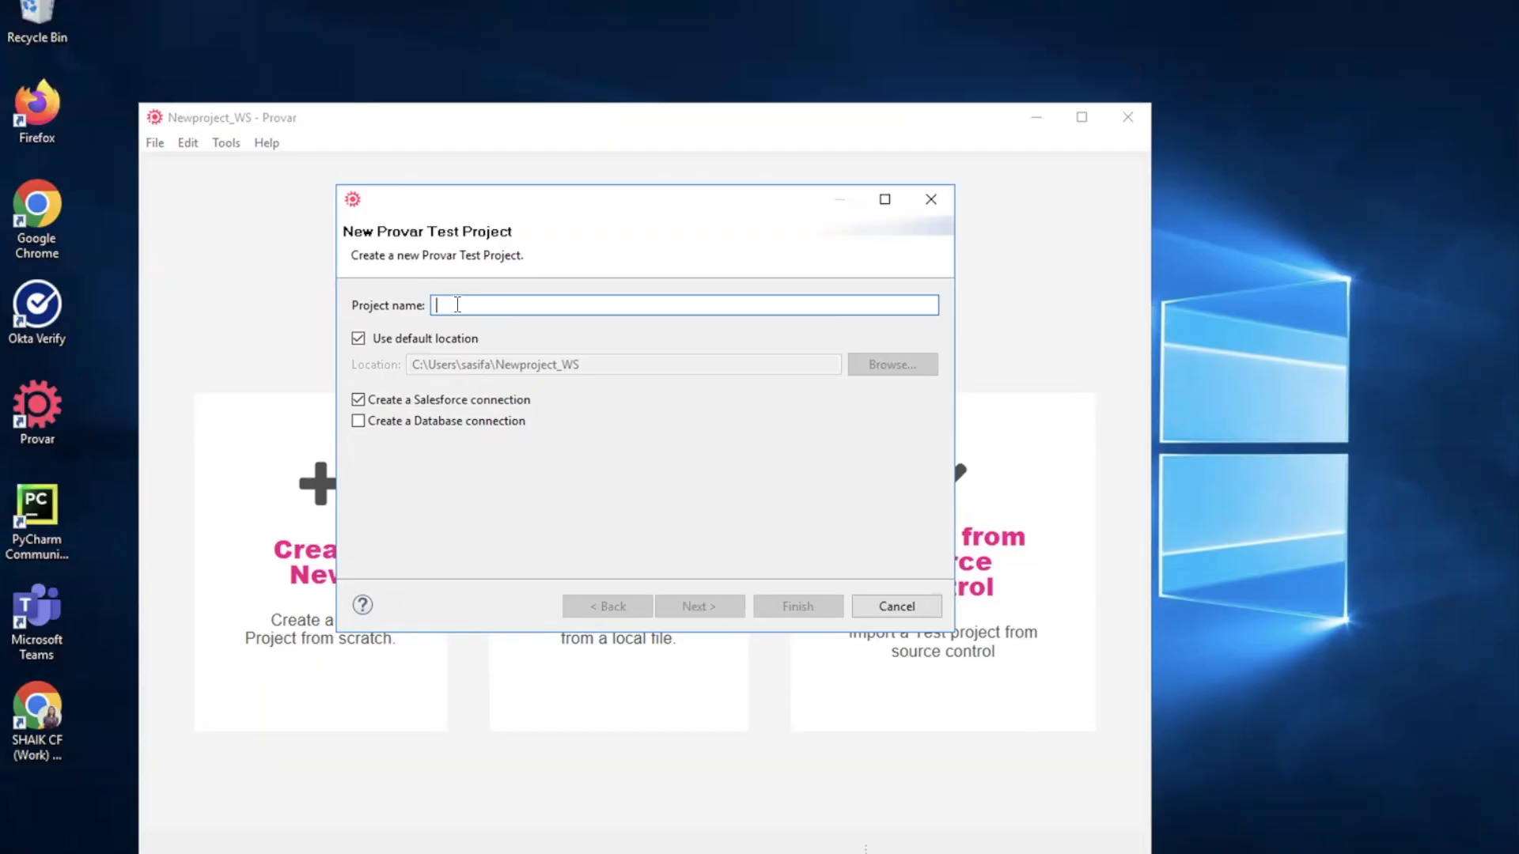
pyautogui.write('New')
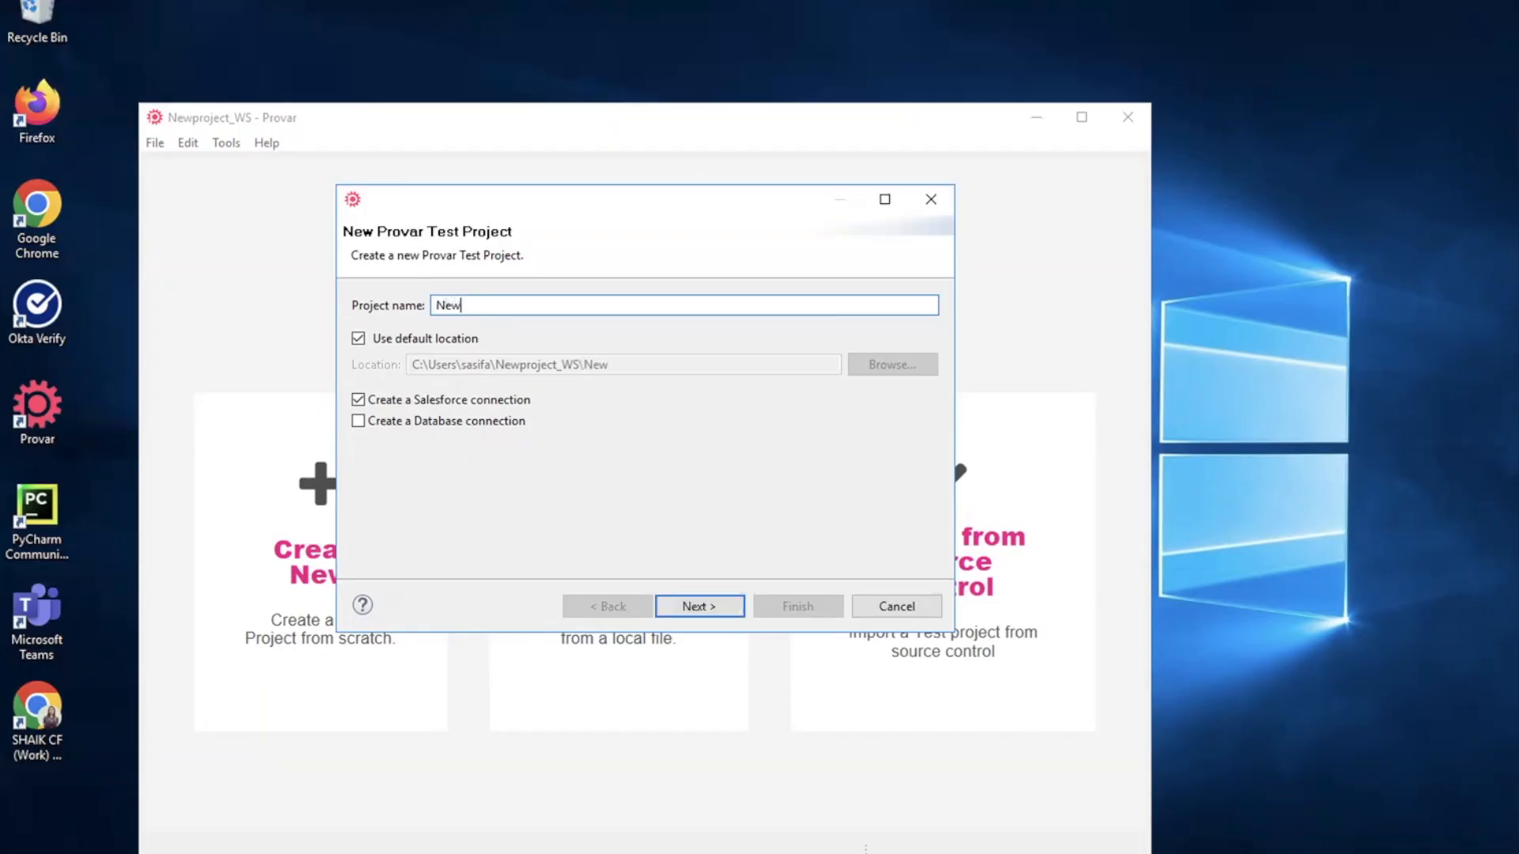
pyautogui.write('Project_')
pyautogui.write('Testpurpose')
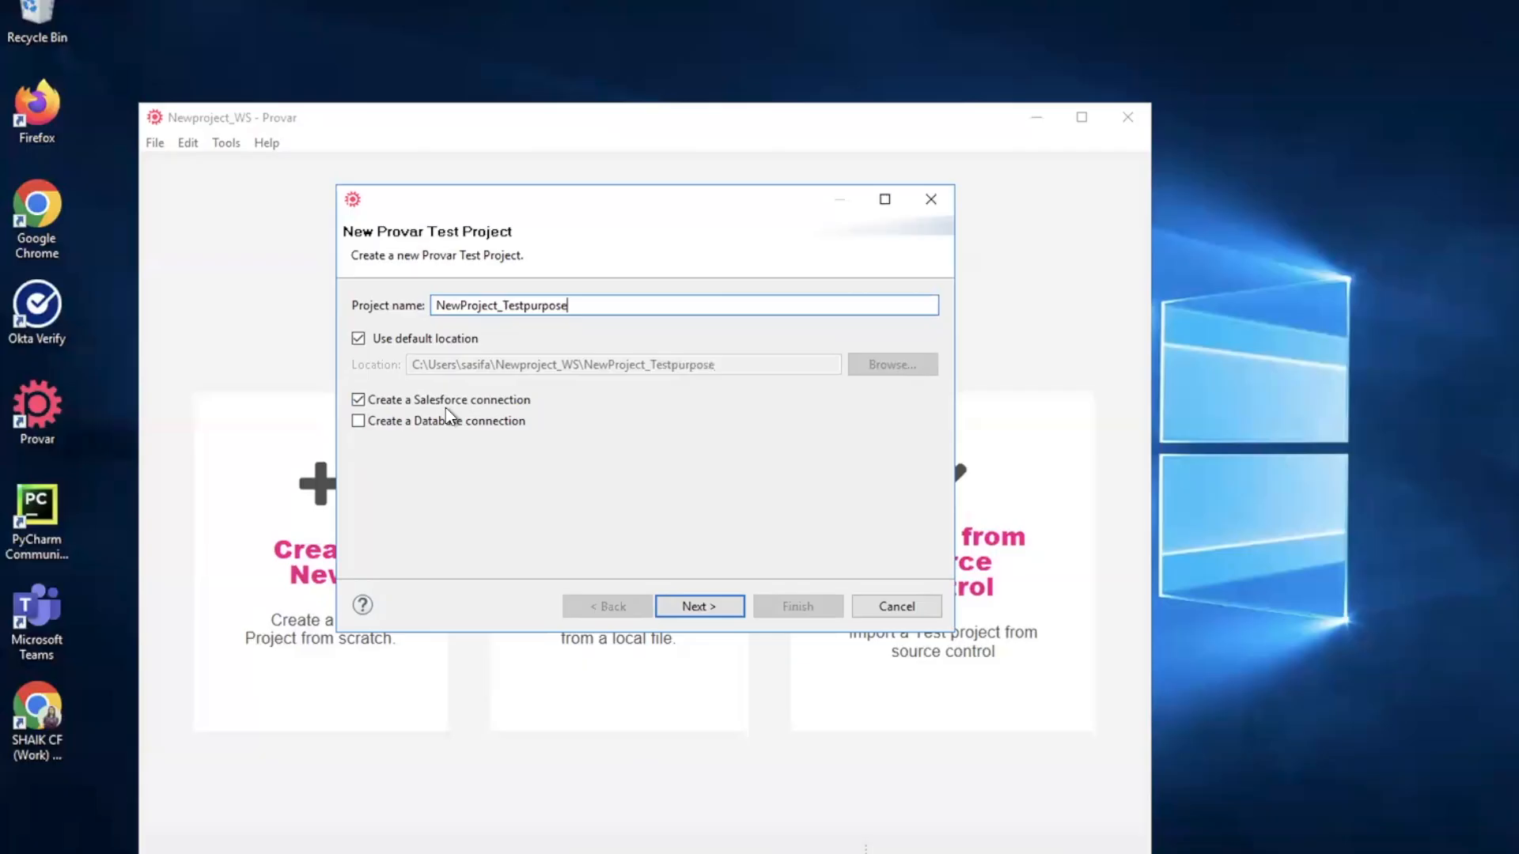
pyautogui.click(359, 403)
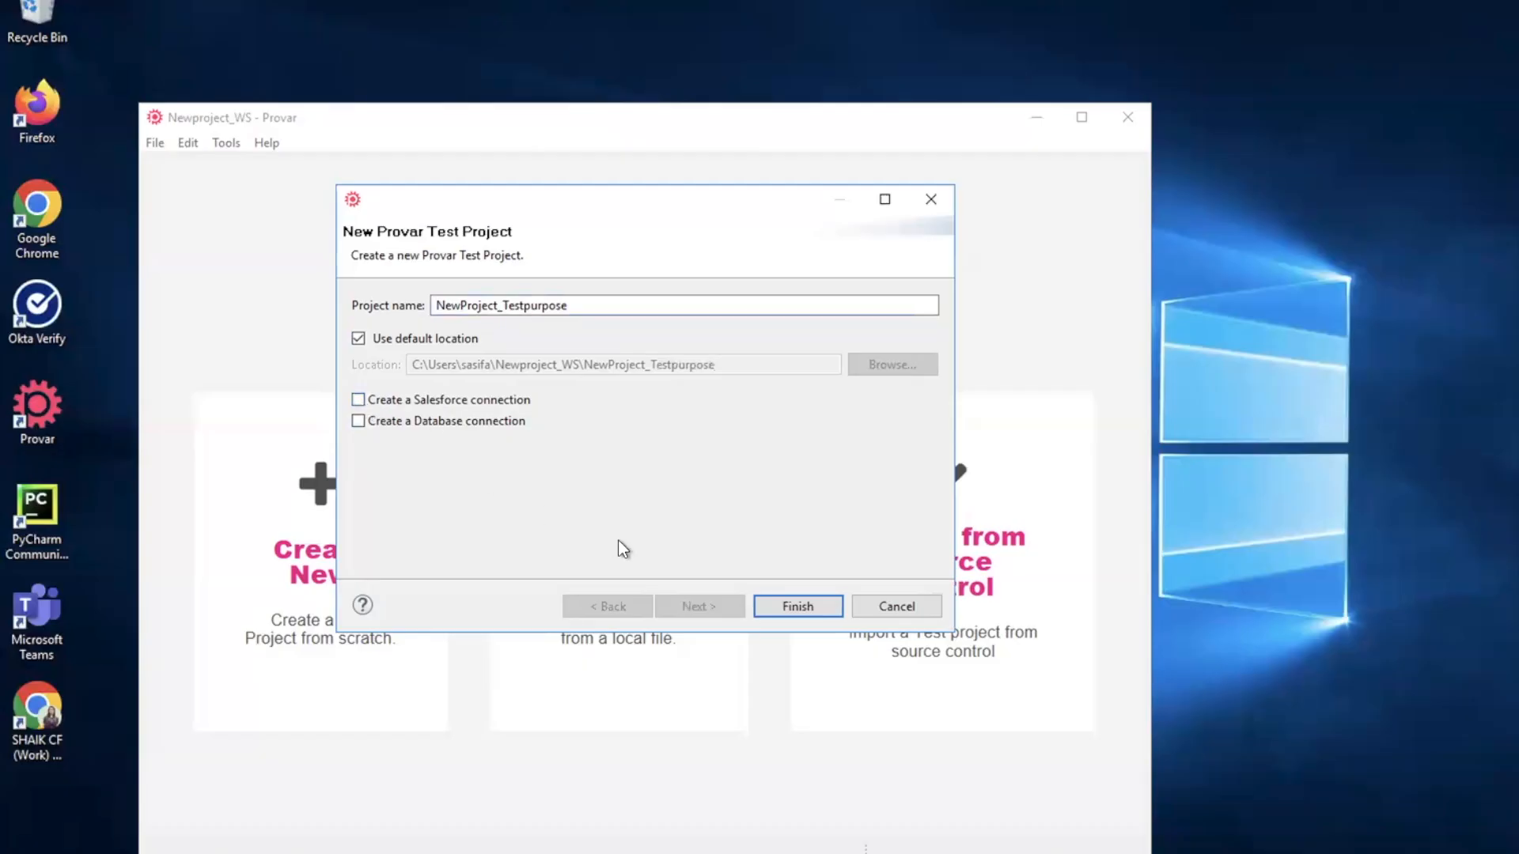
pyautogui.click(779, 611)
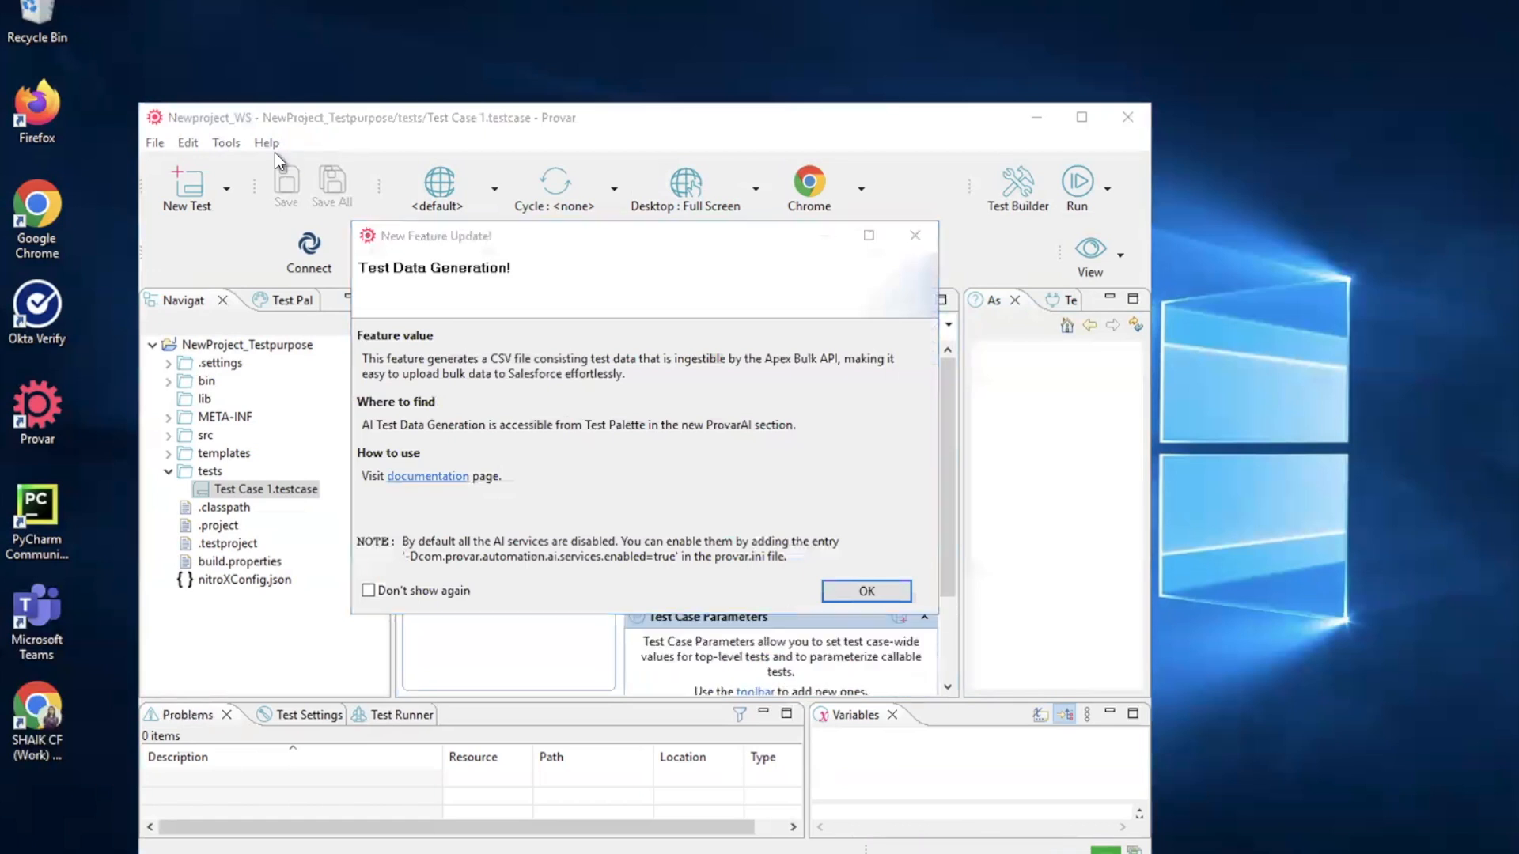
# - Dismiss the Test Data Generation feature notice, and open the License Manager in the maximized Provar window
pyautogui.click(915, 236)
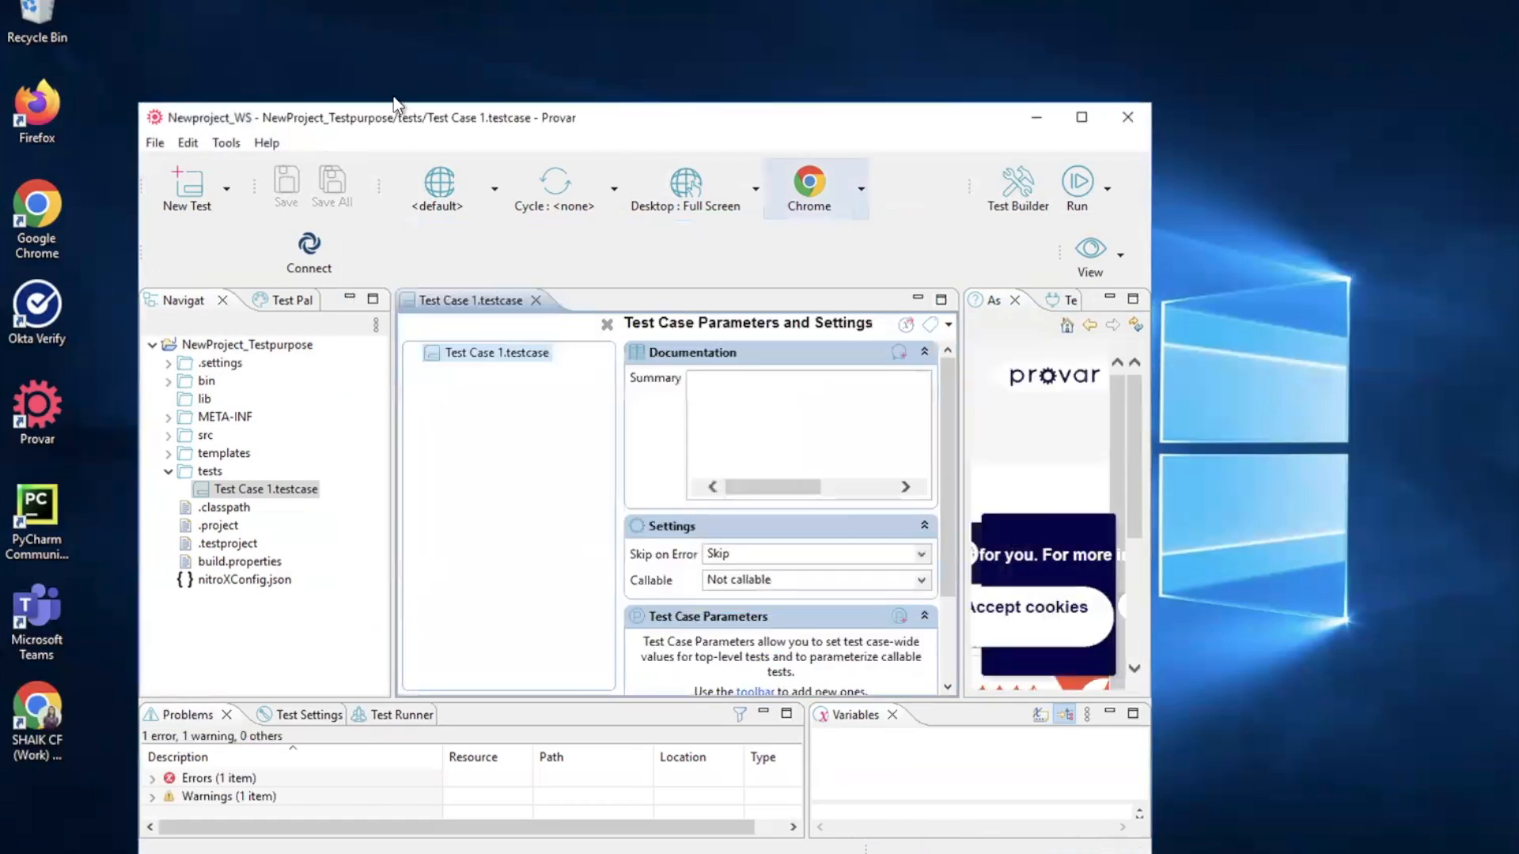
pyautogui.click(1081, 118)
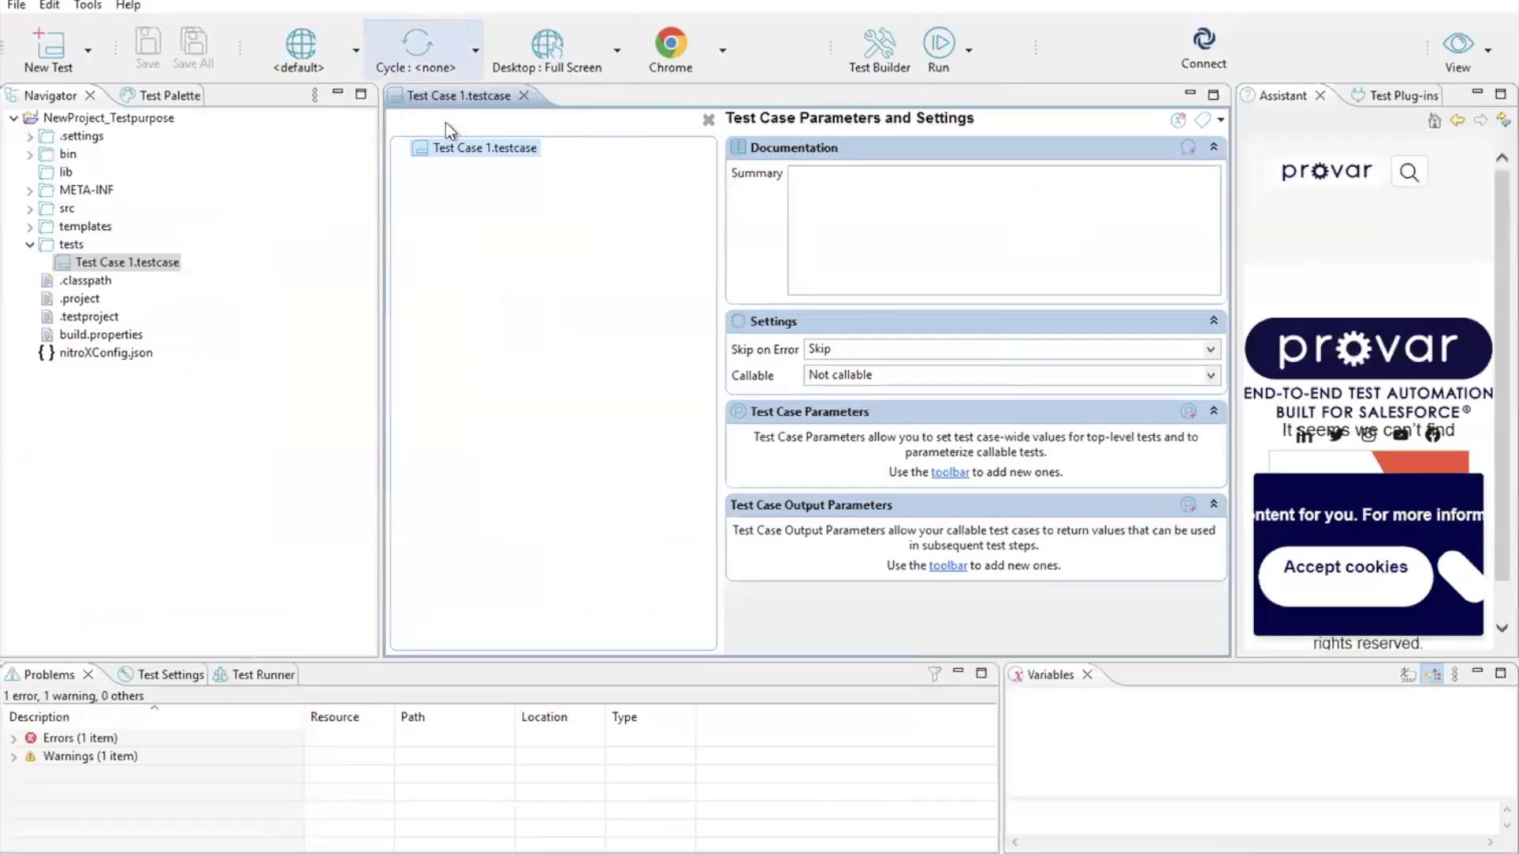
pyautogui.click(126, 6)
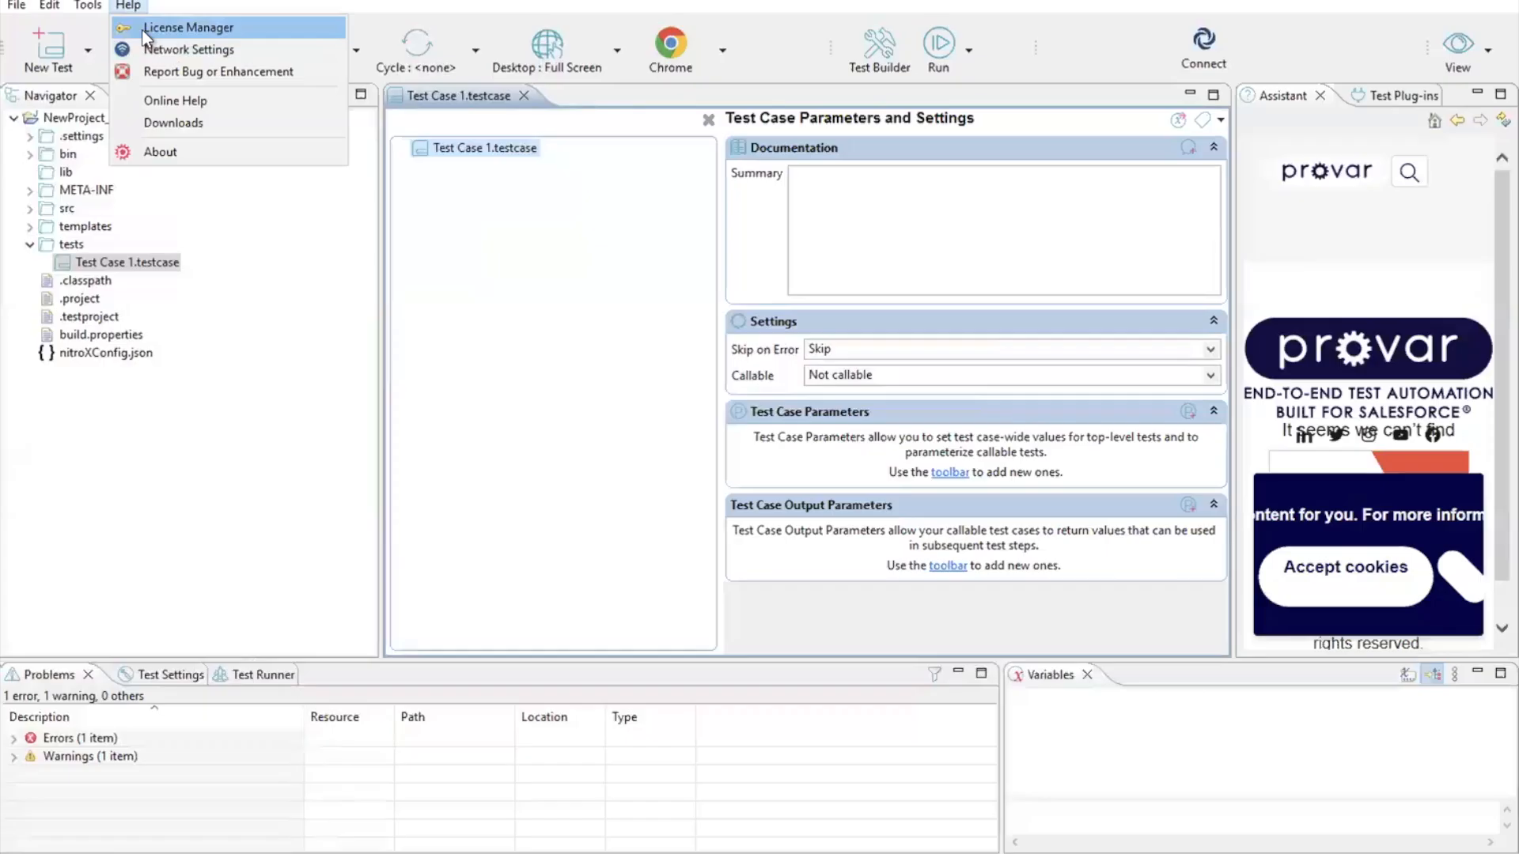
pyautogui.click(141, 31)
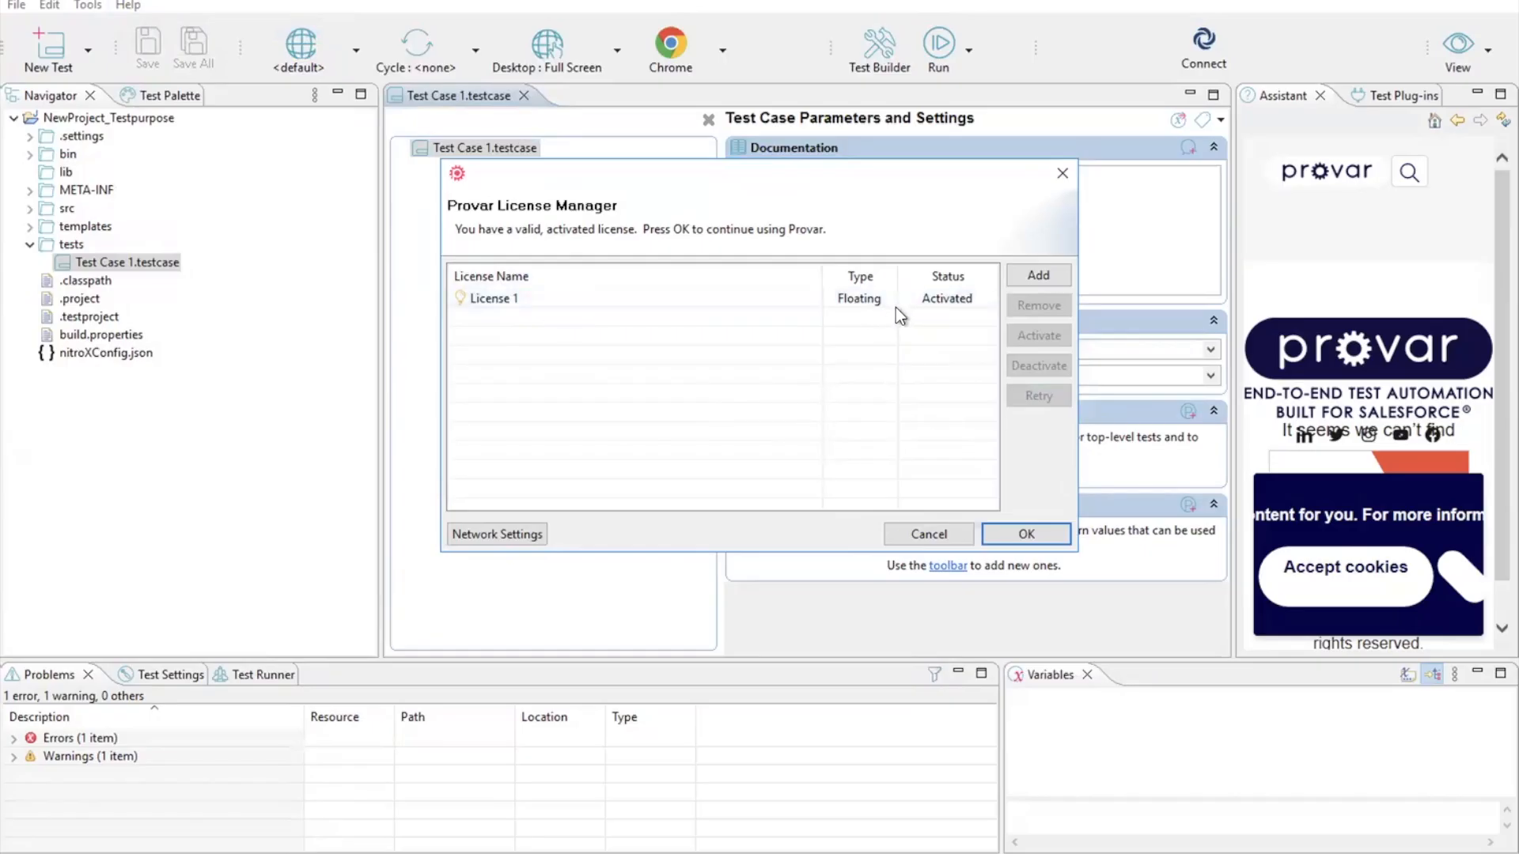
# - Open the Add License form, choose the Floating license type, and close the form without adding a license
pyautogui.click(1036, 277)
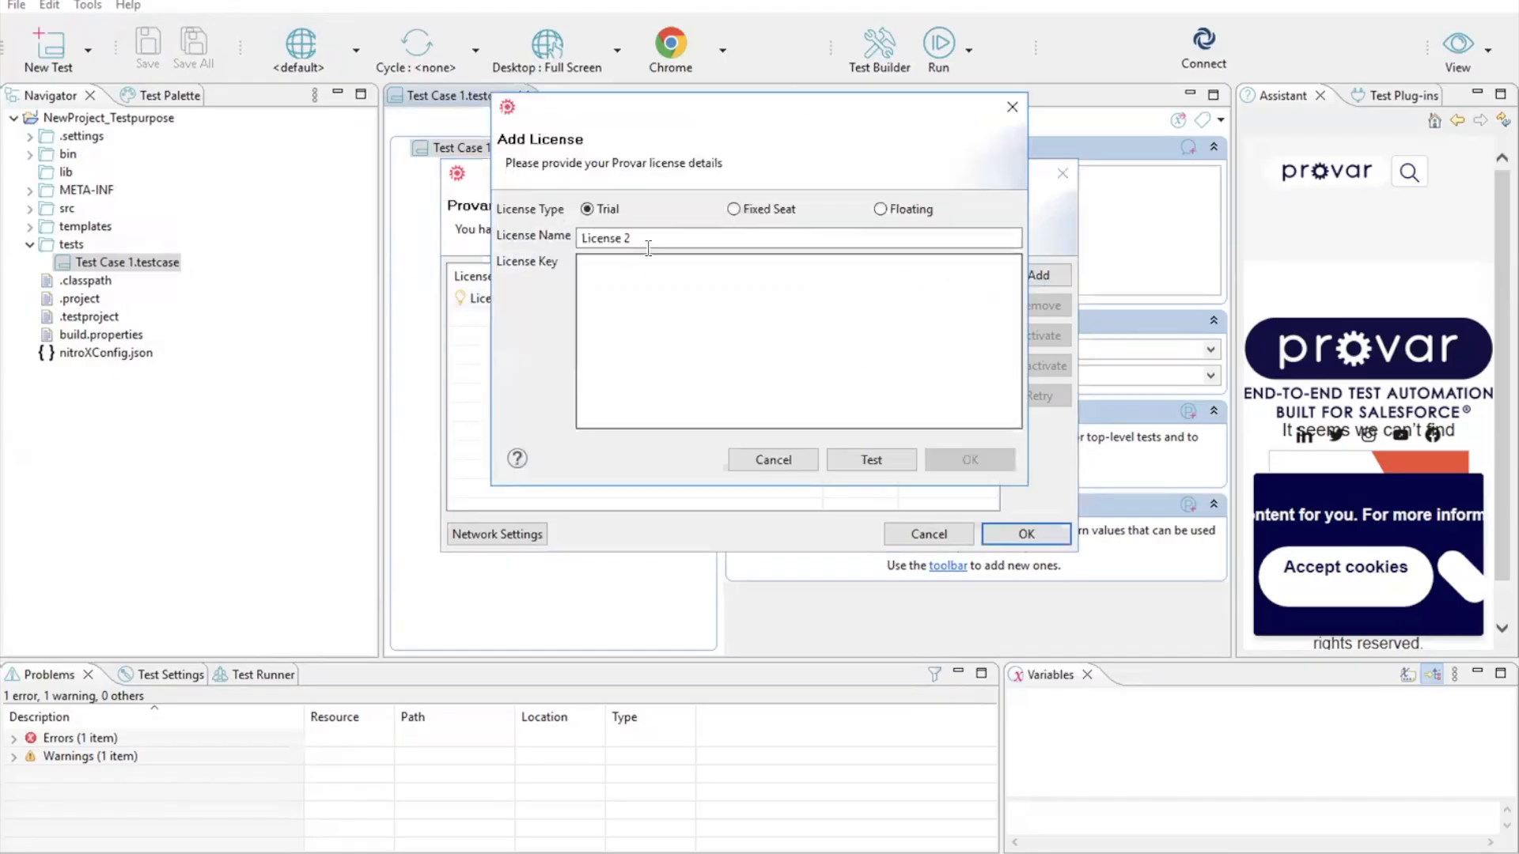
pyautogui.click(881, 209)
pyautogui.click(692, 236)
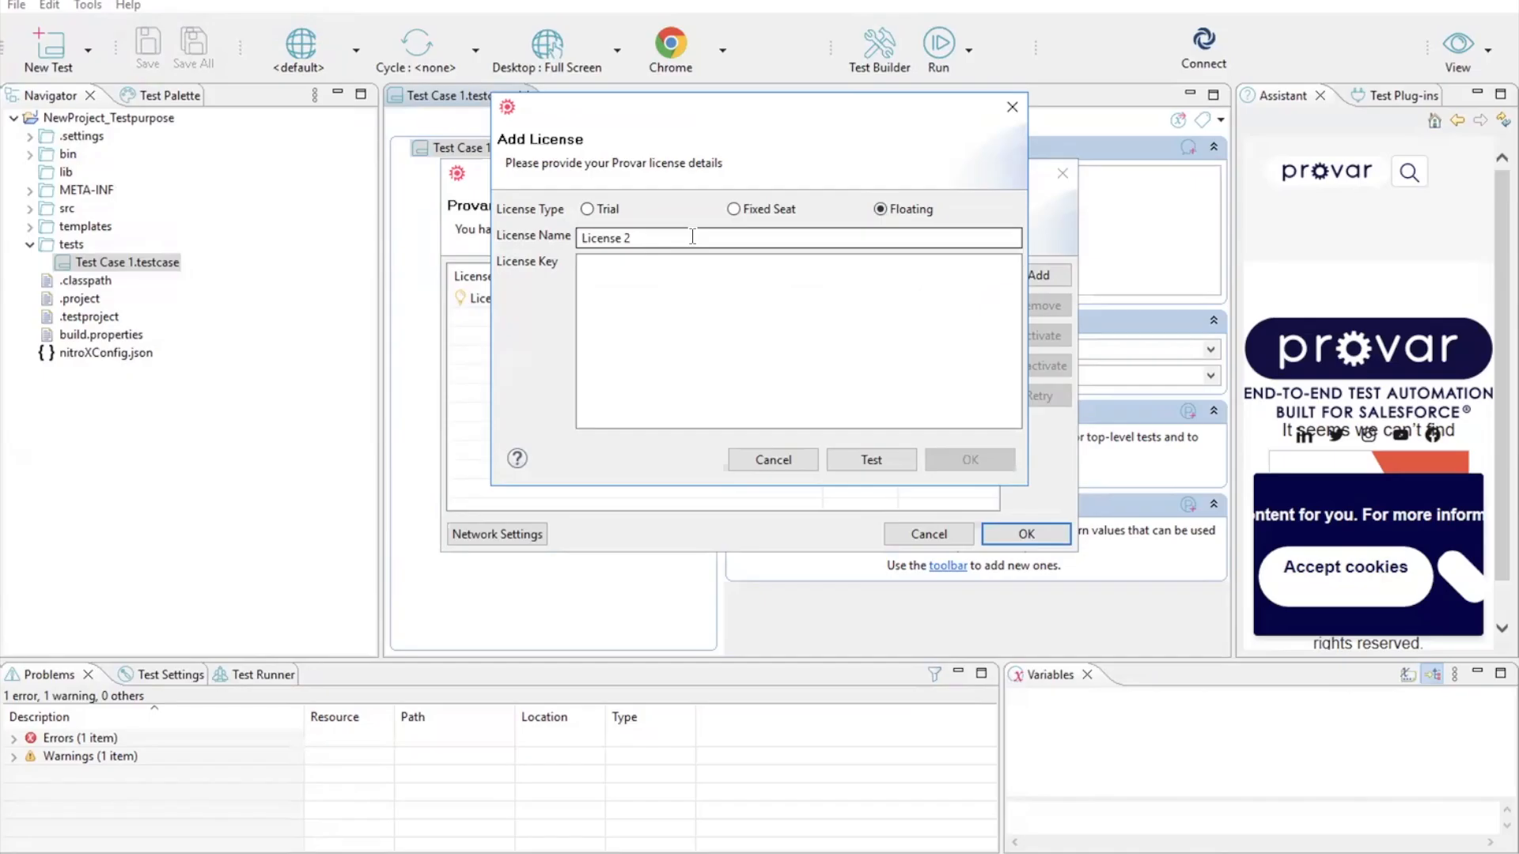
pyautogui.click(624, 278)
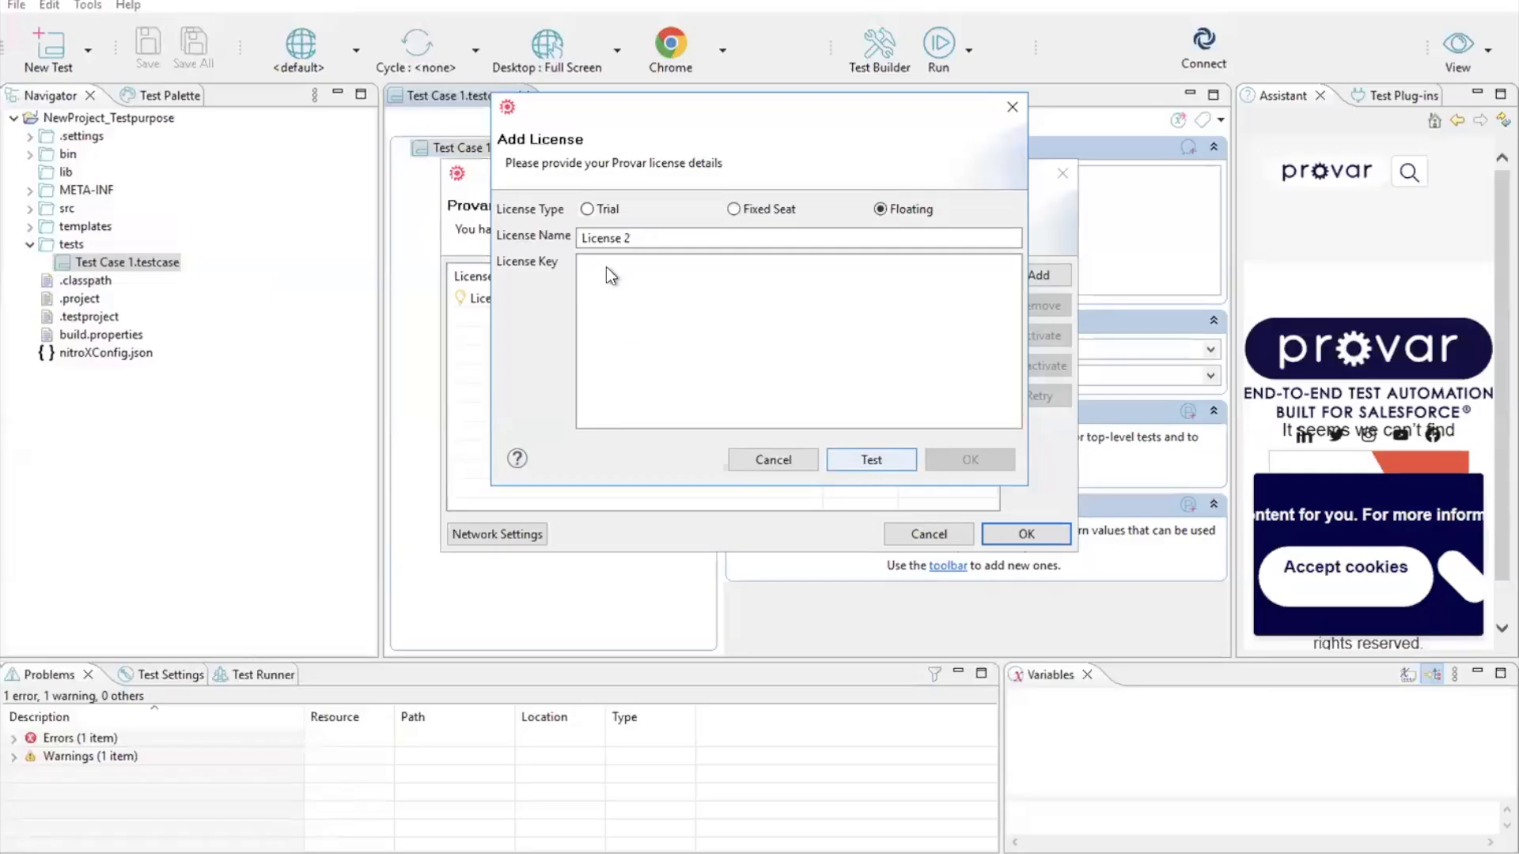
pyautogui.click(720, 266)
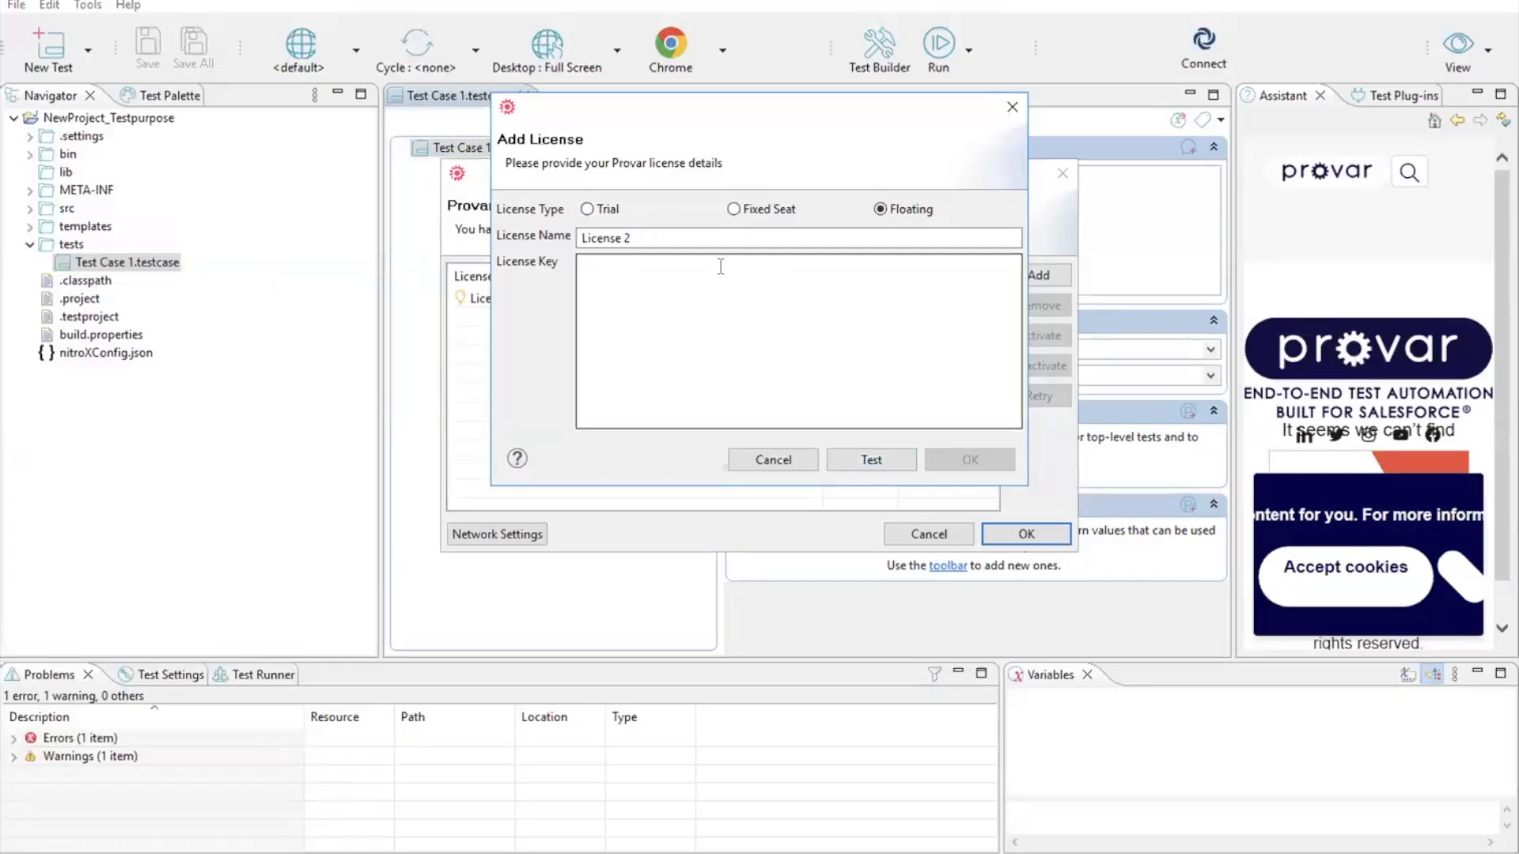
pyautogui.click(869, 461)
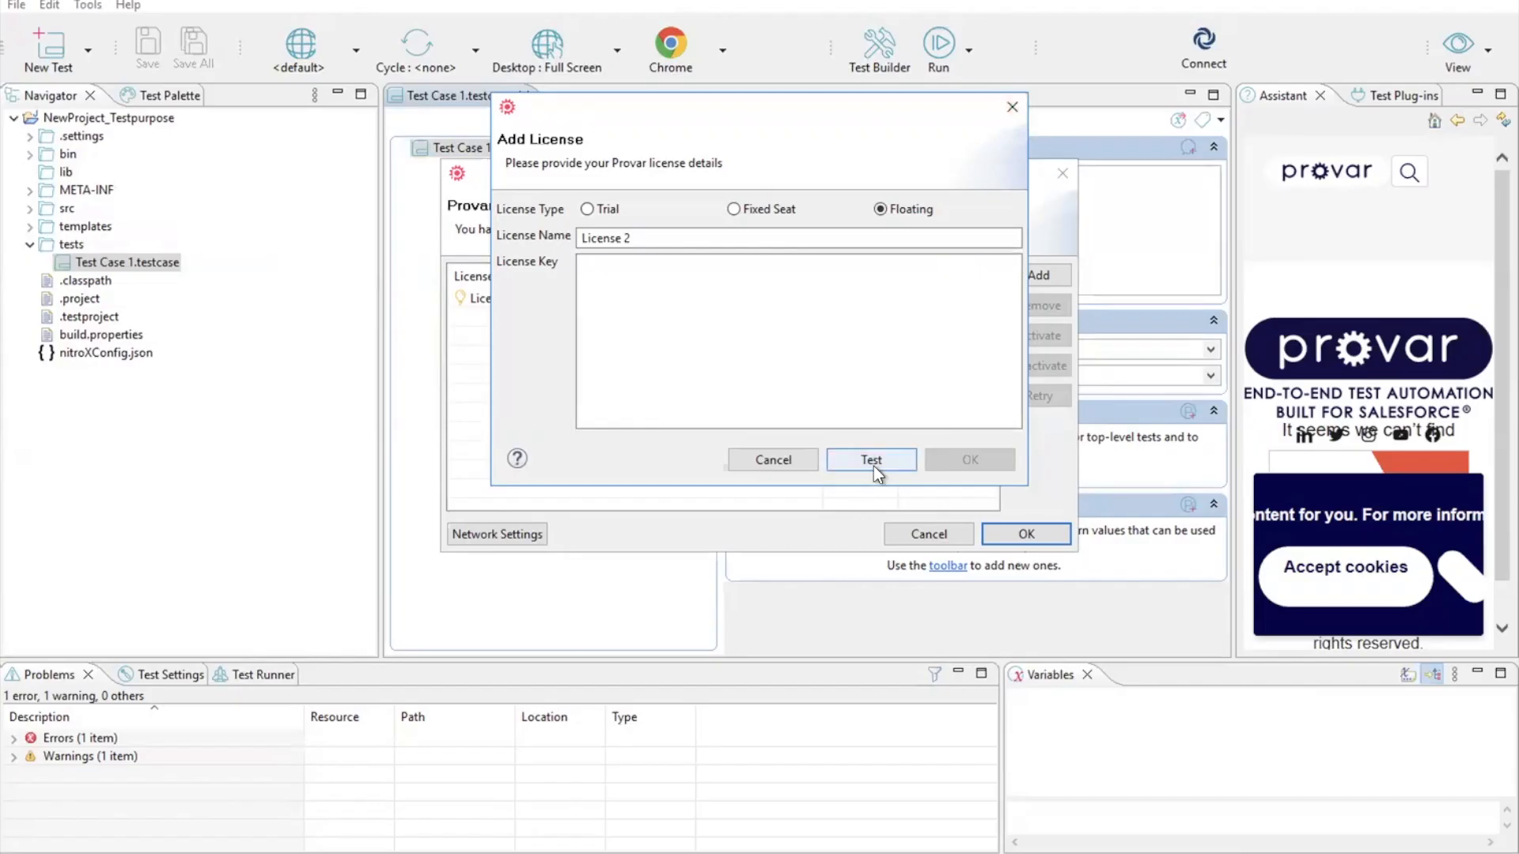
pyautogui.click(1011, 107)
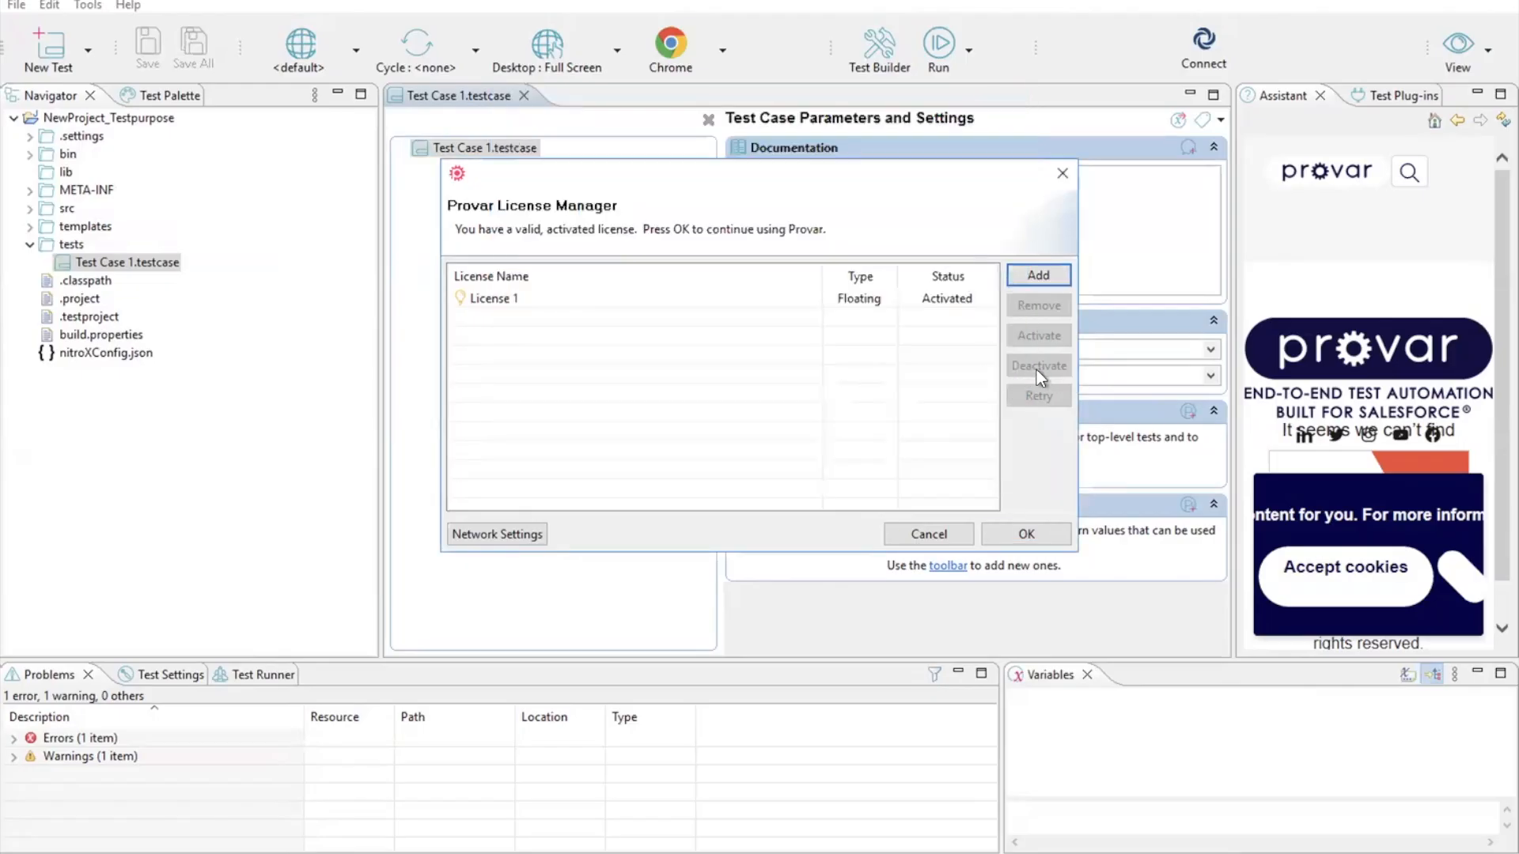
# - Select License 1 in the License Manager, confirm the dialog, then reopen the License Manager and select the floating license
pyautogui.click(795, 297)
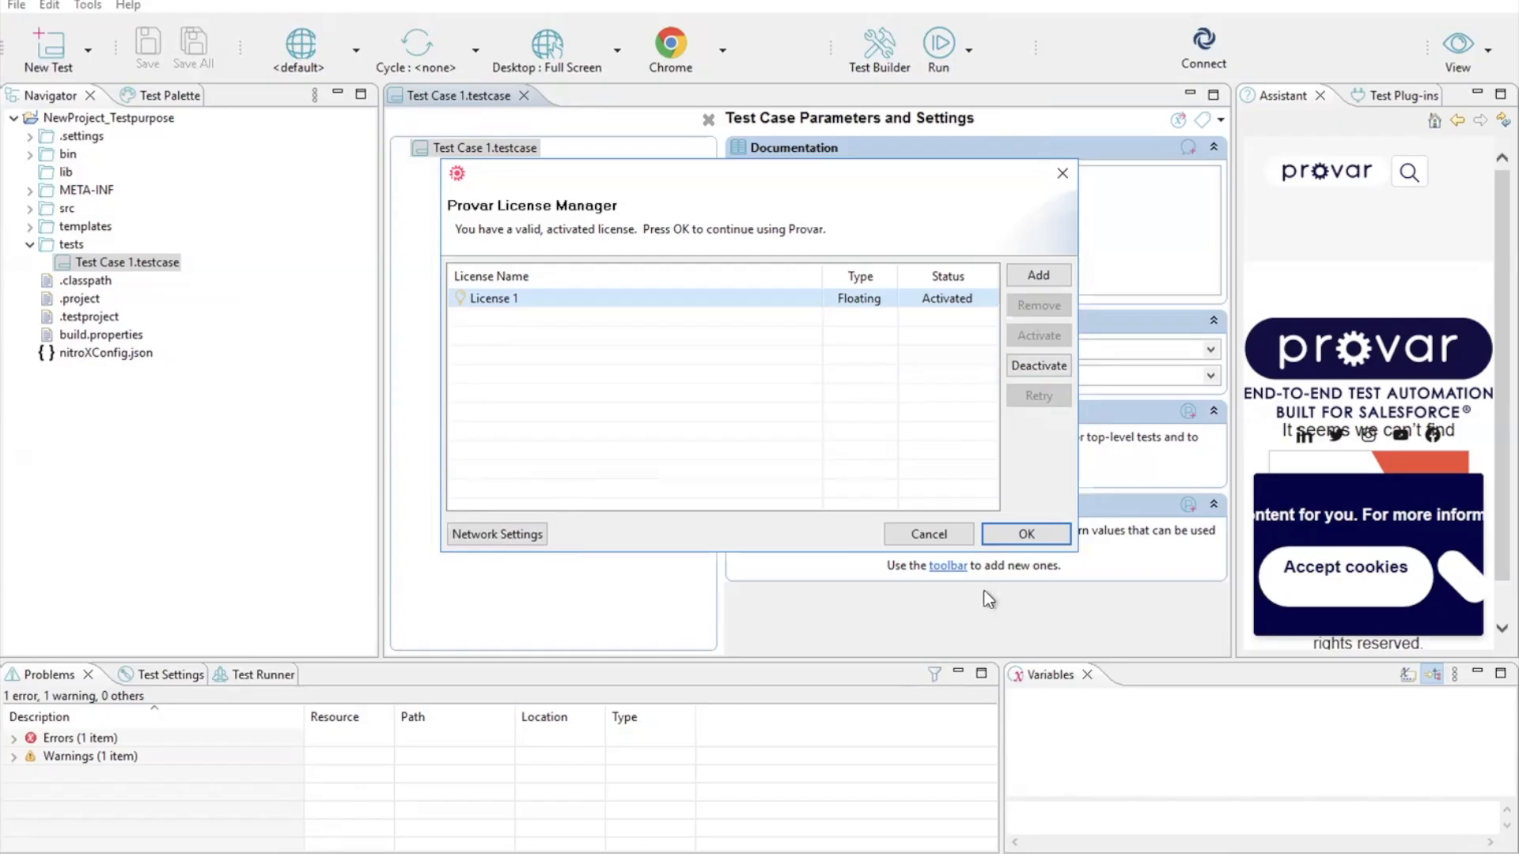
pyautogui.click(1016, 538)
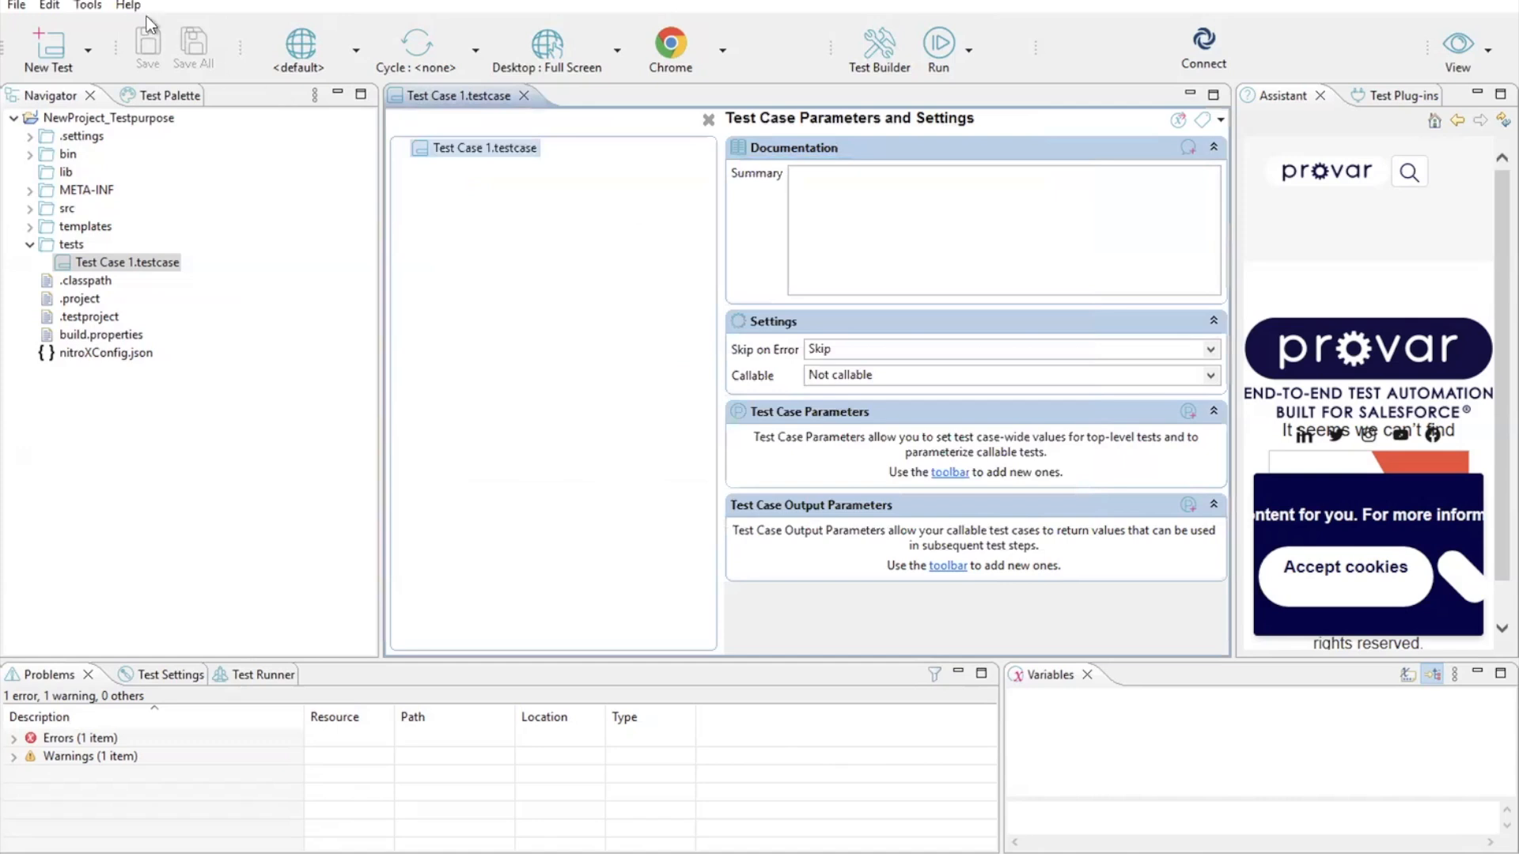
pyautogui.click(135, 6)
pyautogui.click(252, 28)
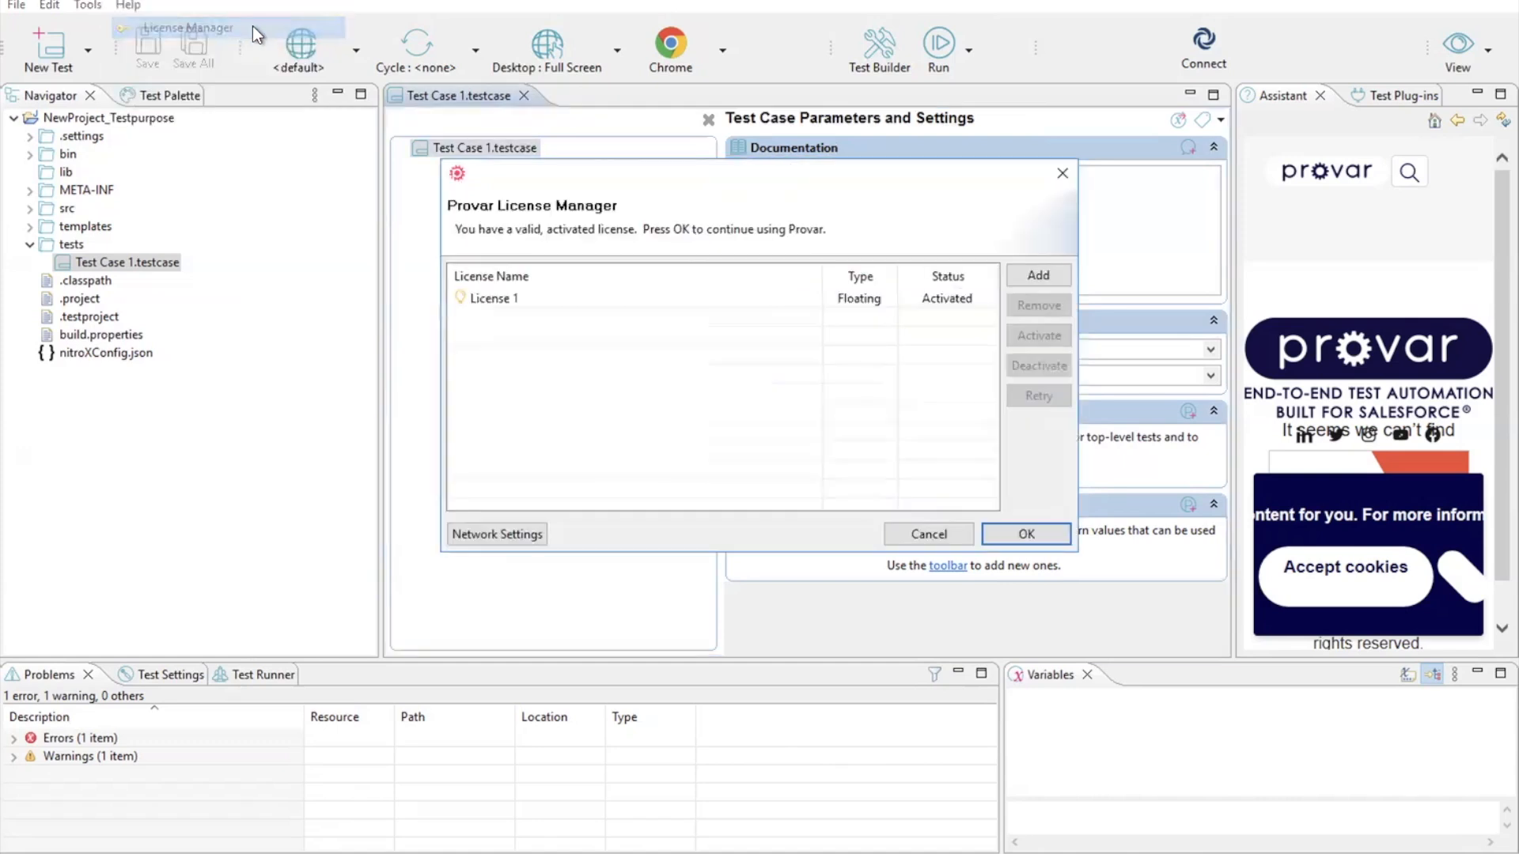
pyautogui.click(897, 301)
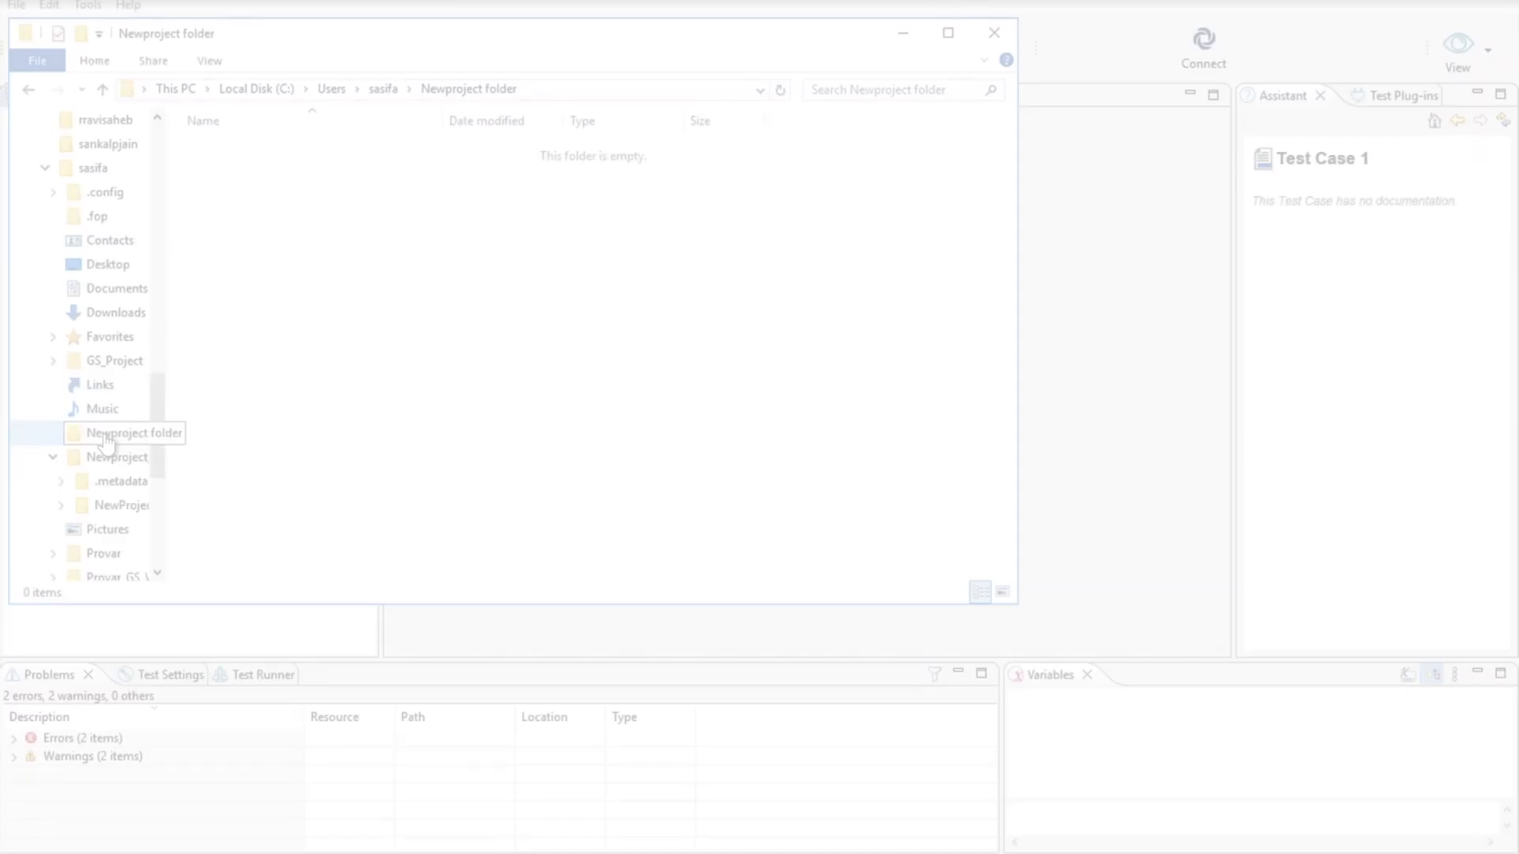
# - In File Explorer, create a folder named testing_project inside Newproject folder
pyautogui.rightClick(352, 314)
pyautogui.moveTo(450, 601)
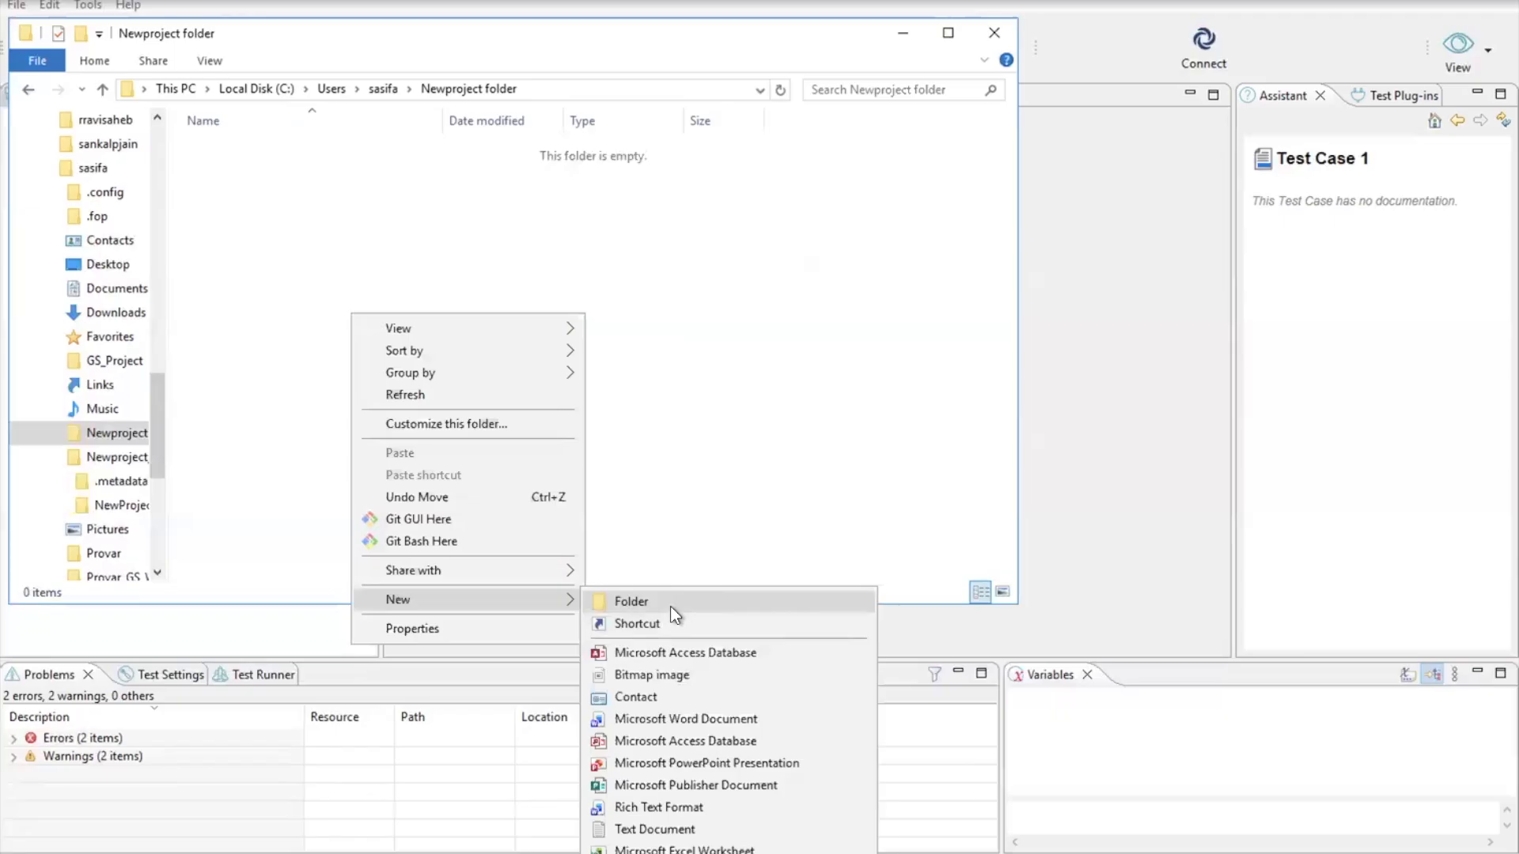
pyautogui.click(670, 604)
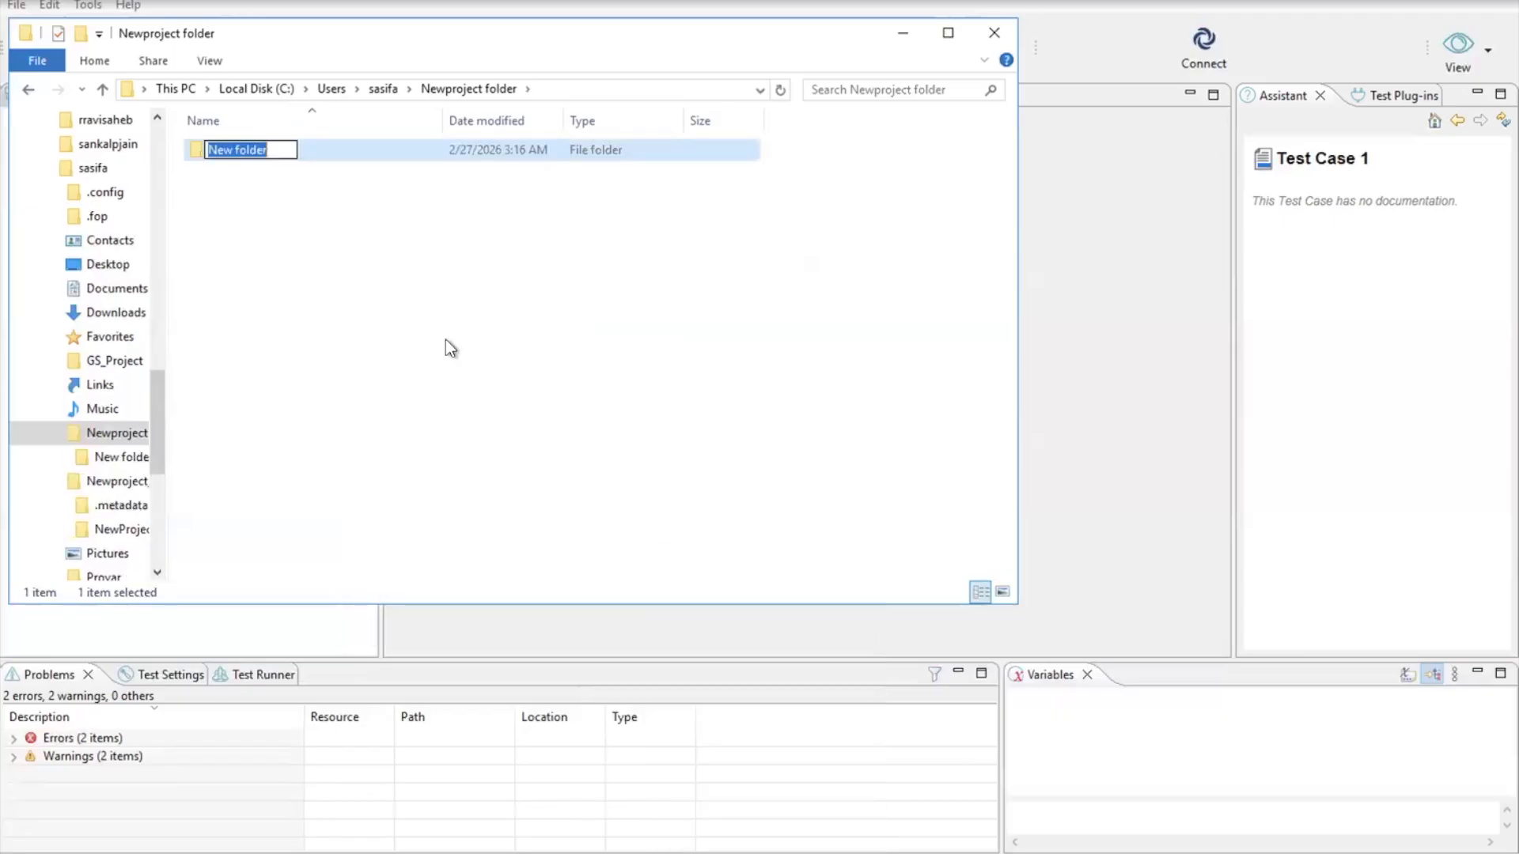
pyautogui.write('te')
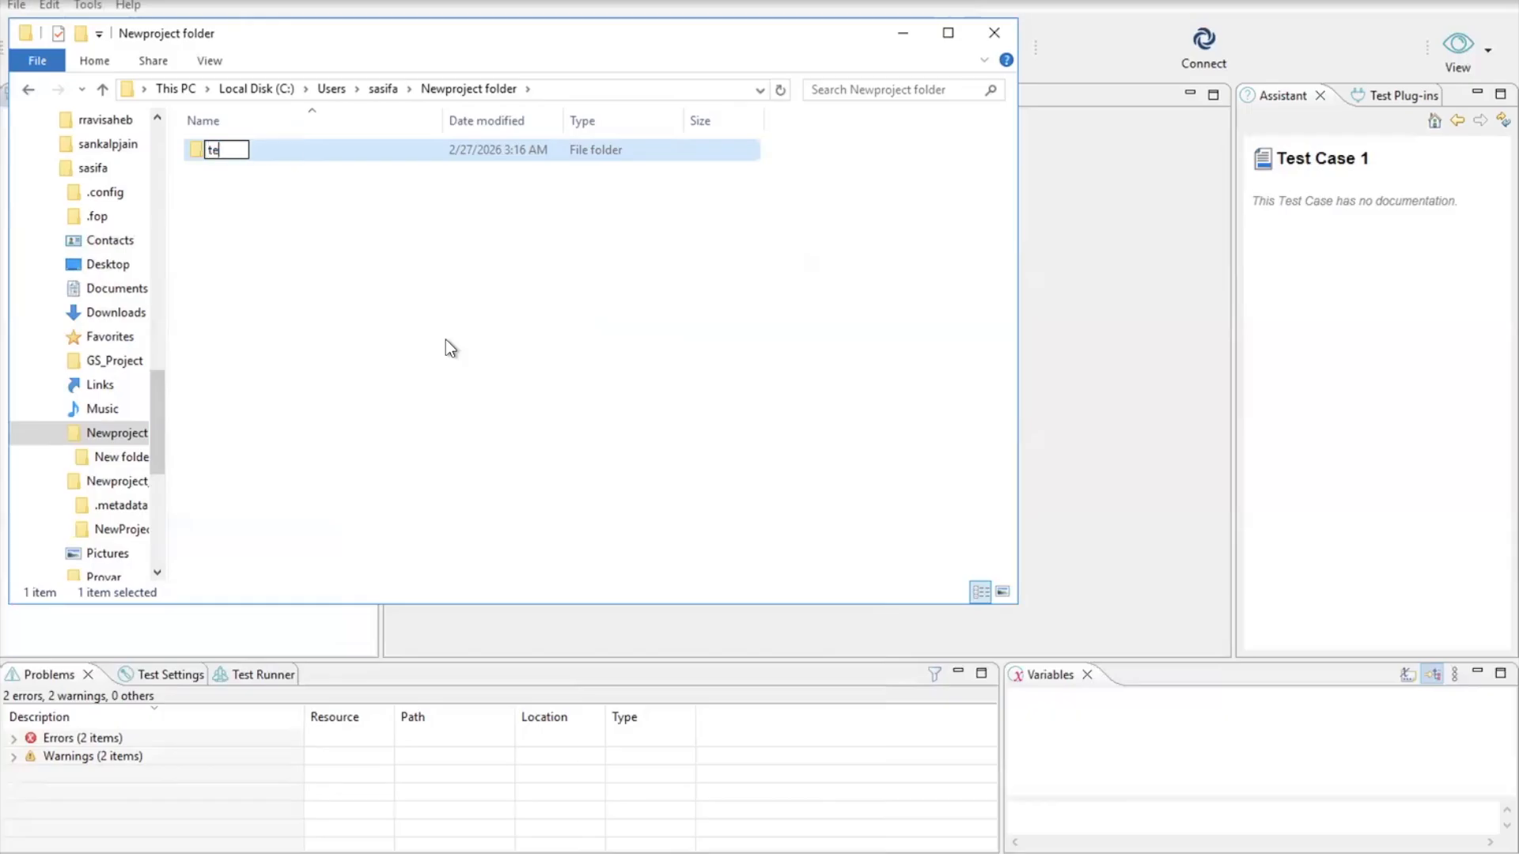
pyautogui.write('sting_project')
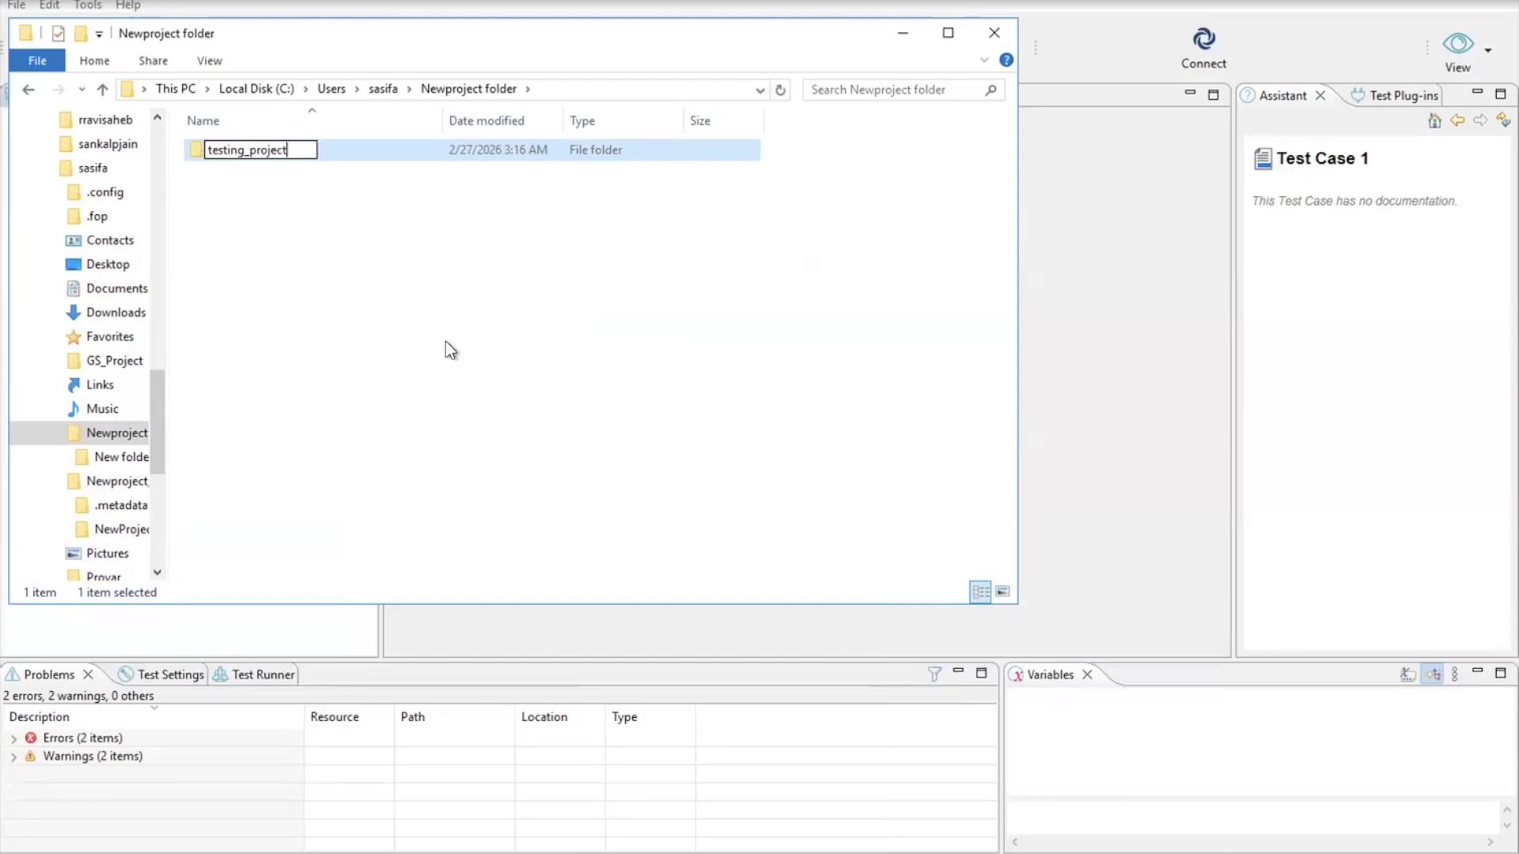
pyautogui.press('Return')
pyautogui.click(442, 351)
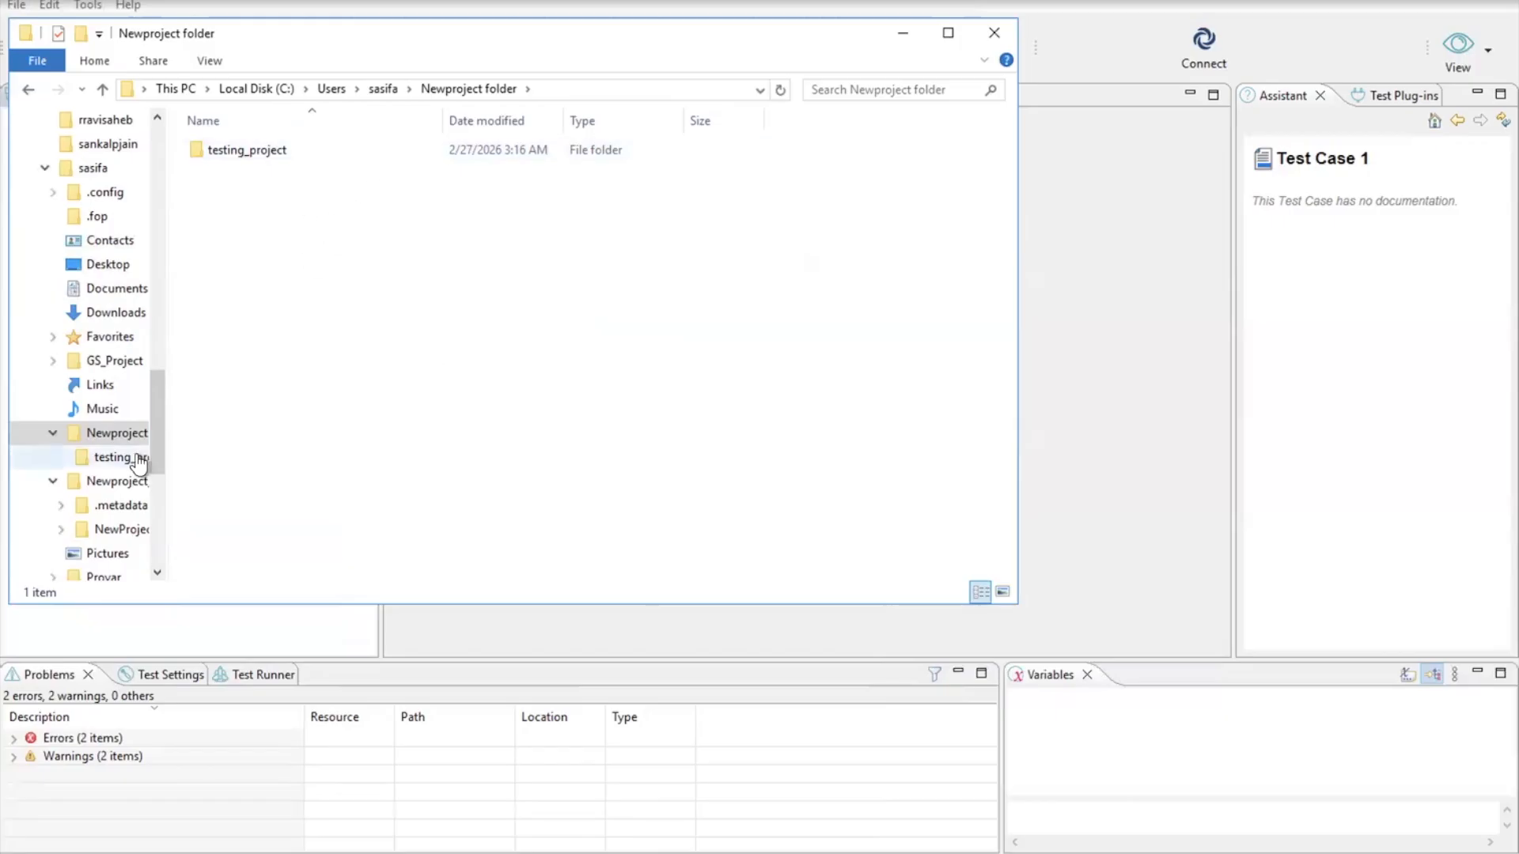
# - Copy all files and folders from NewProject_Testpurpose in Newproject_WS into the testing_project folder
pyautogui.click(113, 463)
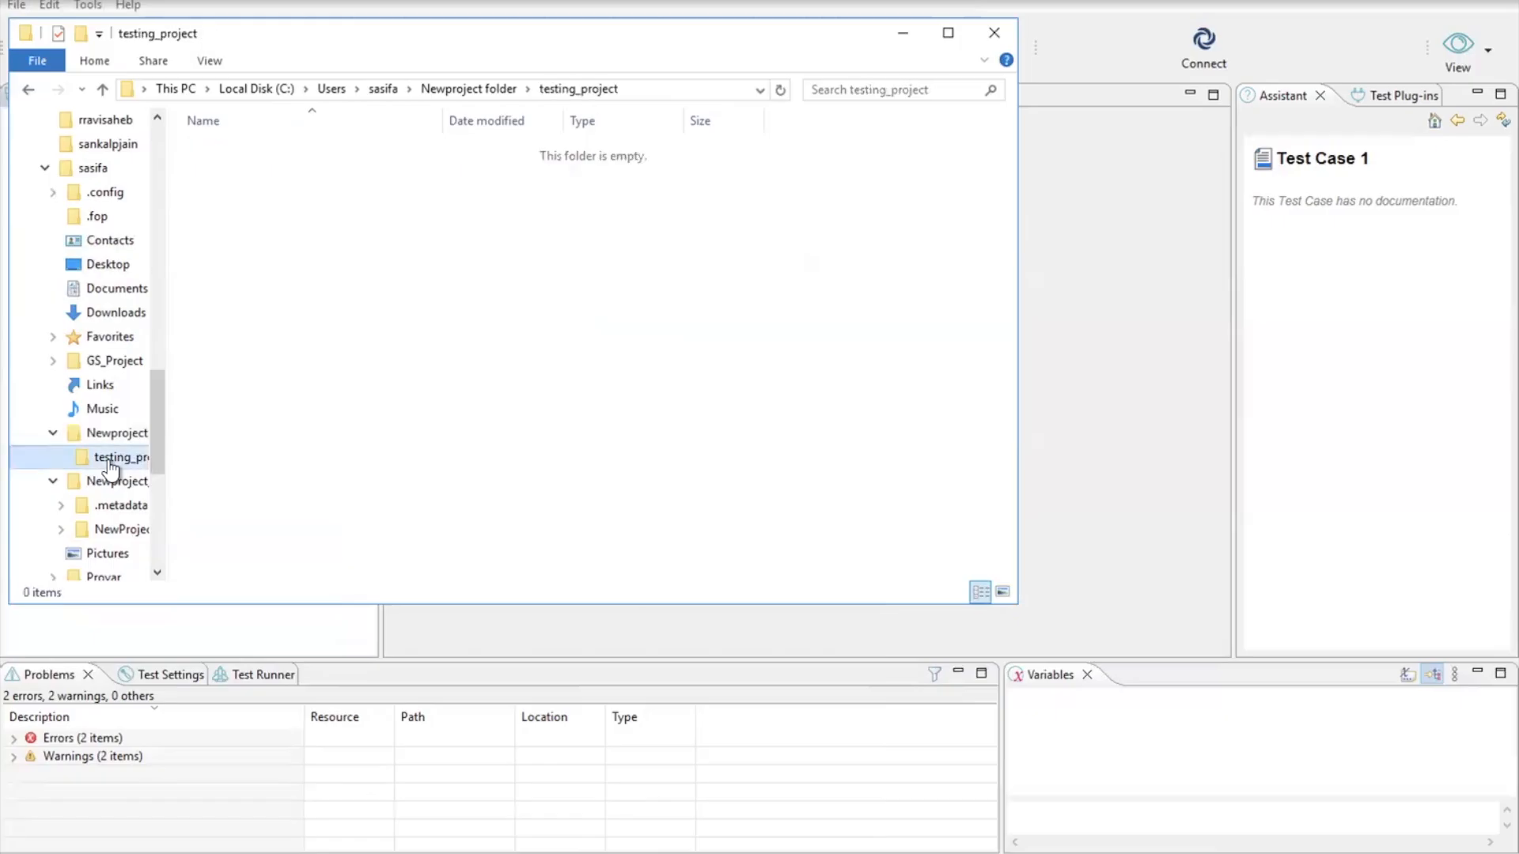
pyautogui.click(110, 482)
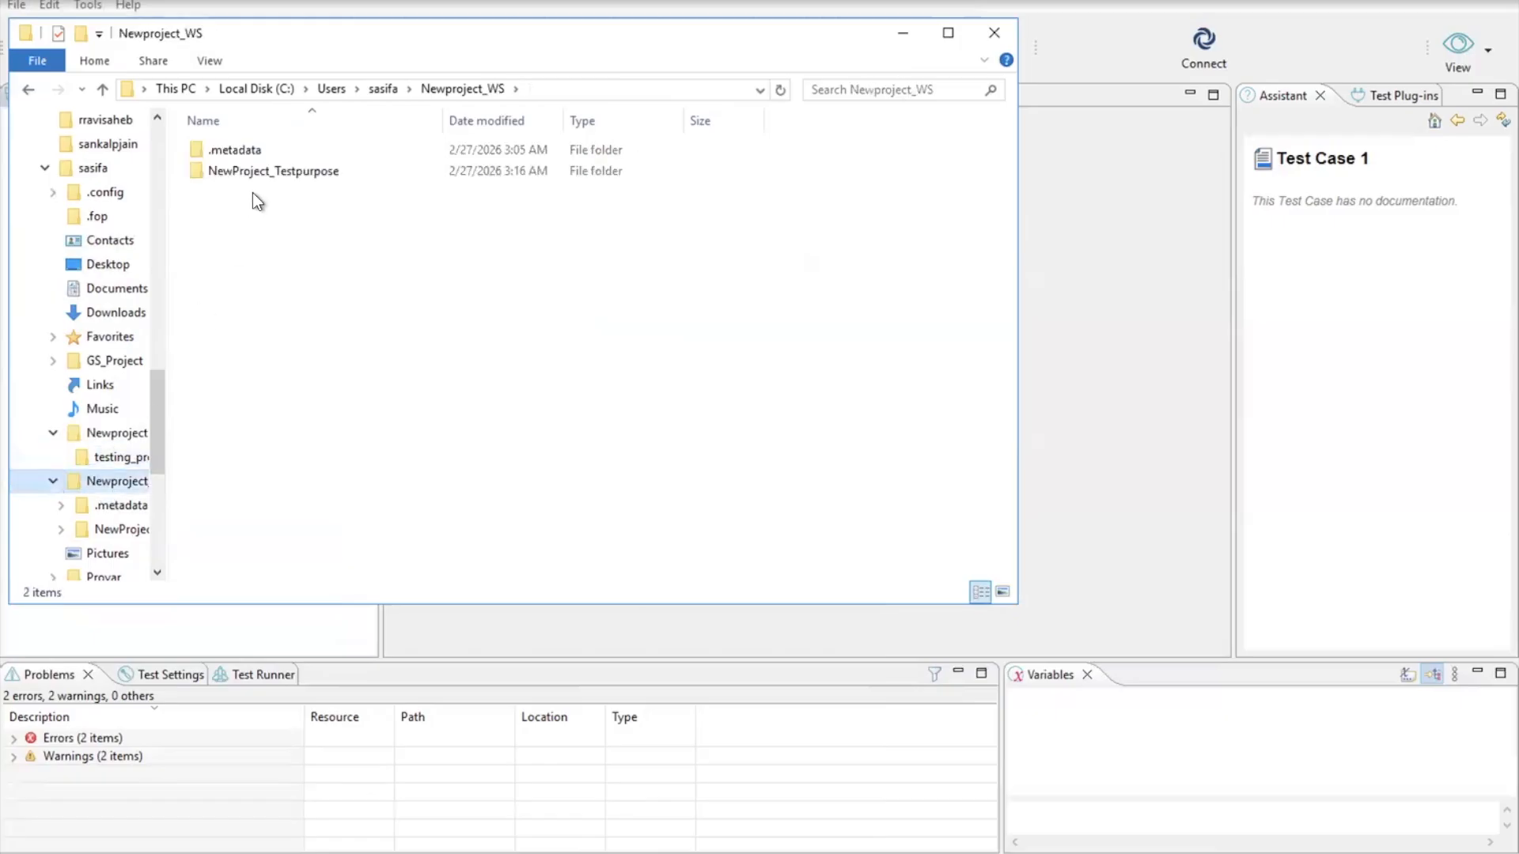
pyautogui.doubleClick(261, 170)
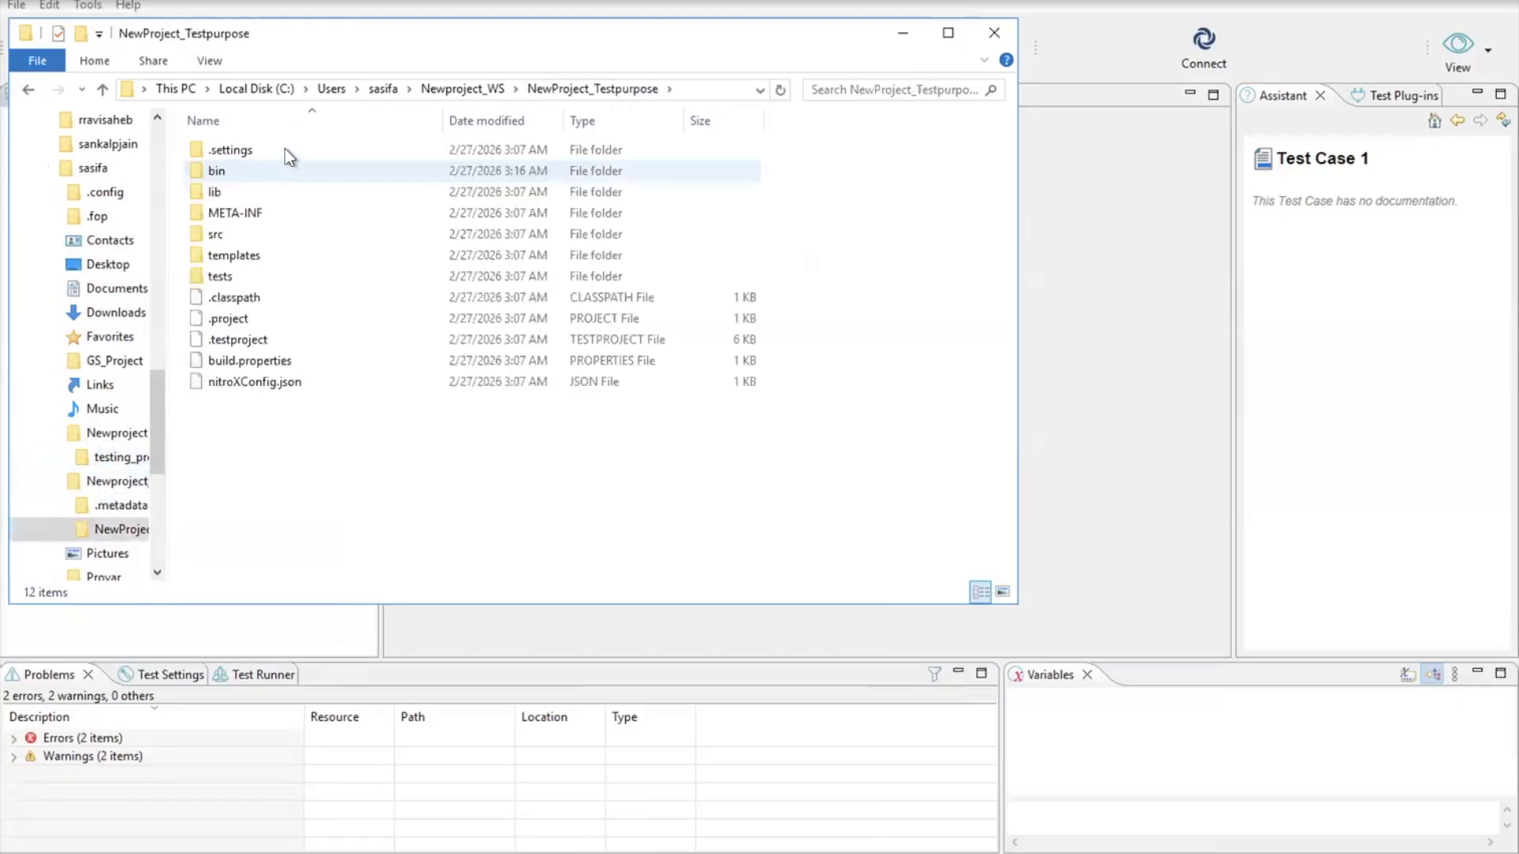
pyautogui.click(285, 149)
pyautogui.hotkey('shift', 'Down')
pyautogui.hotkey('shift', 'Down')
pyautogui.hotkey('shift', 'Down')
pyautogui.hotkey('shift', 'Down')
pyautogui.hotkey('shift', 'Down')
pyautogui.hotkey('shift', 'Down')
pyautogui.hotkey('shift', 'Down')
pyautogui.hotkey('shift', 'Down')
pyautogui.hotkey('shift', 'Down')
pyautogui.hotkey('shift', 'Down')
pyautogui.hotkey('shift', 'Down')
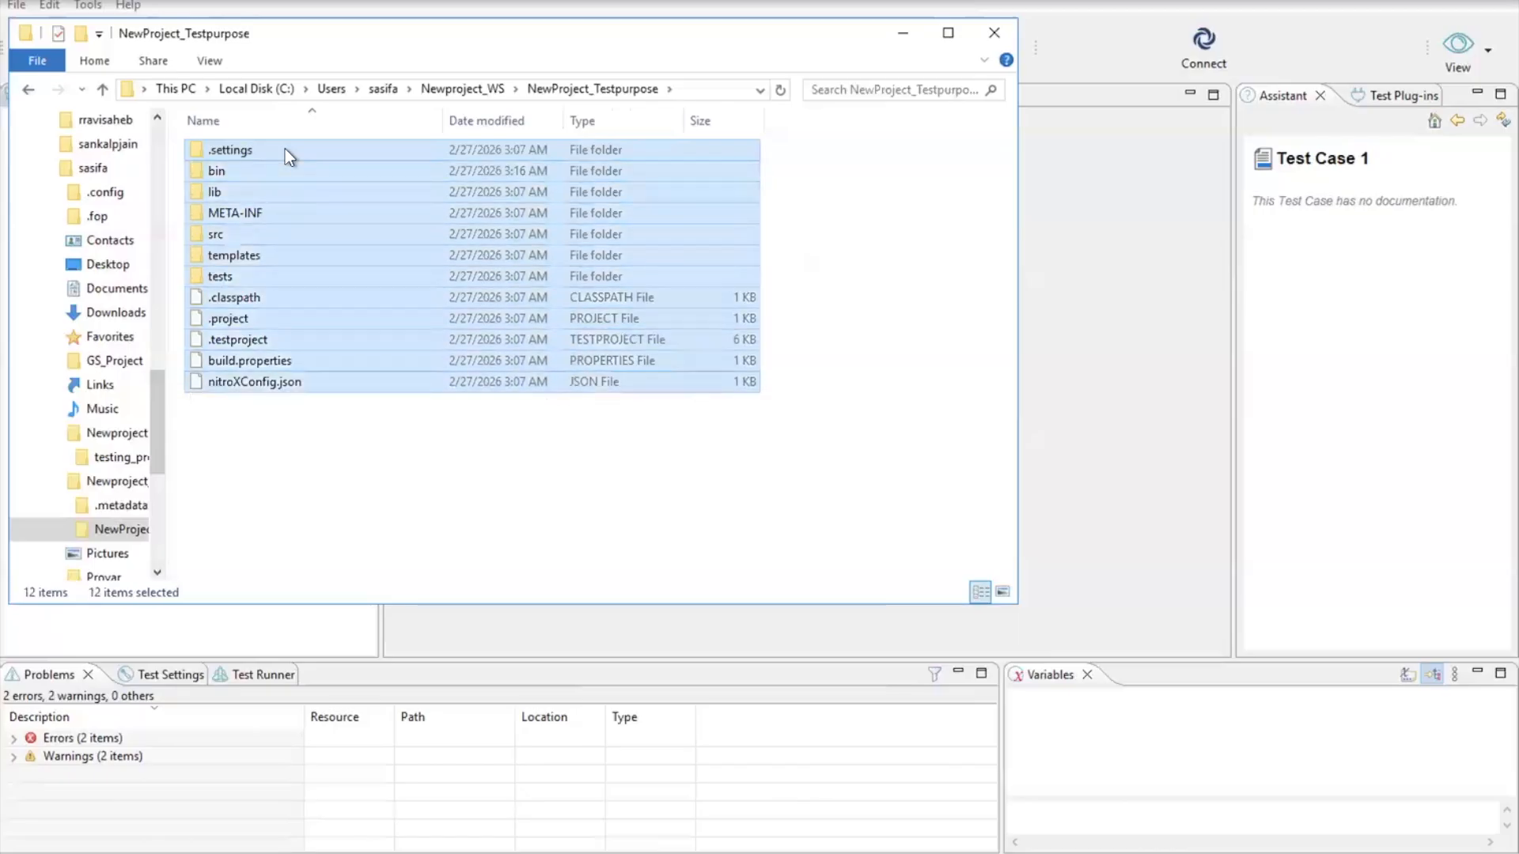
pyautogui.click(127, 459)
pyautogui.click(333, 311)
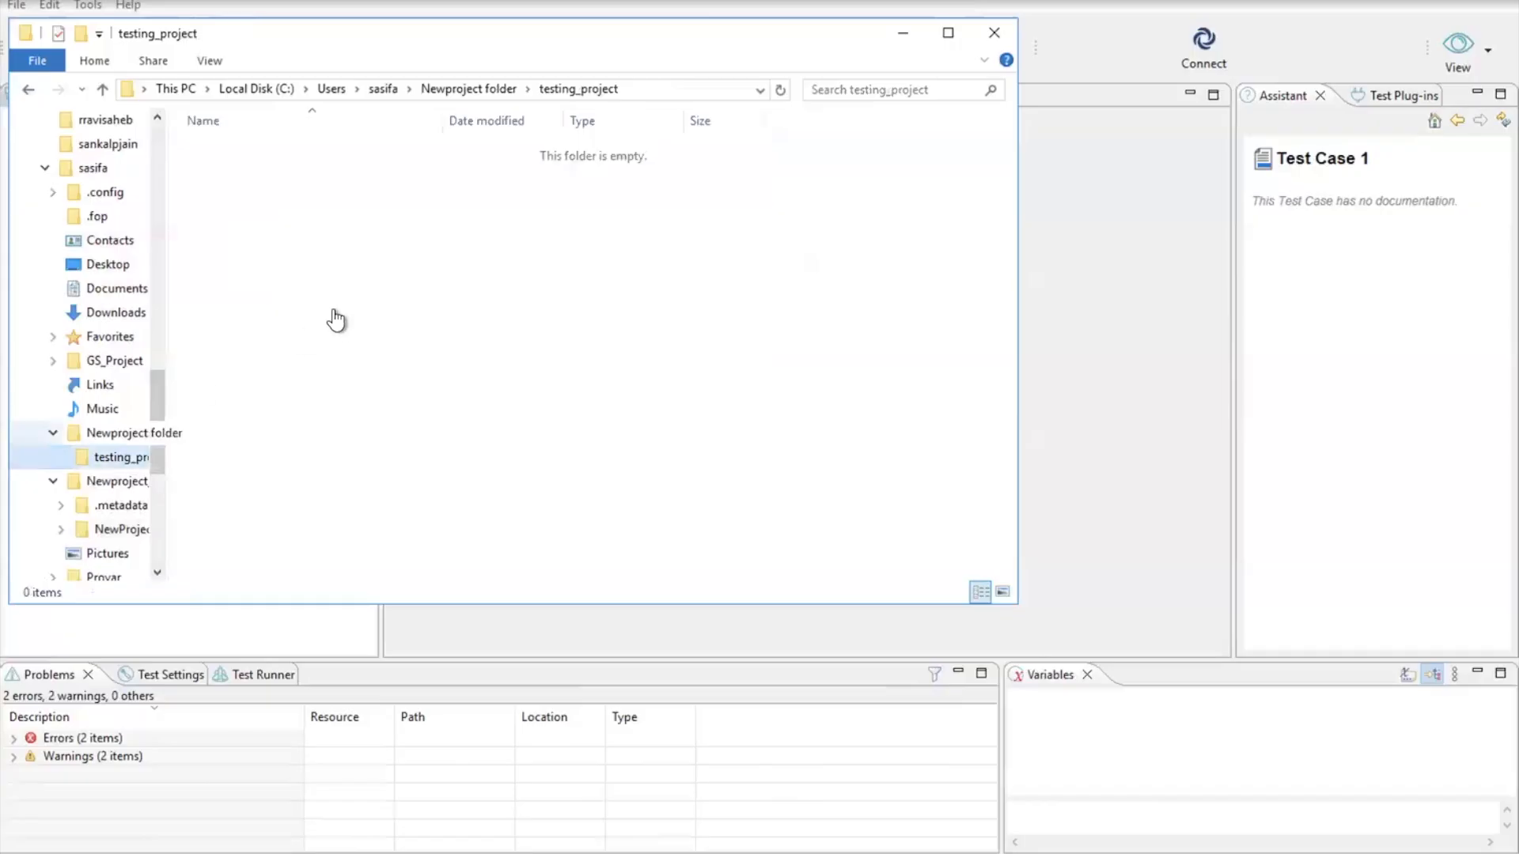
pyautogui.hotkey('ctrl', 'v')
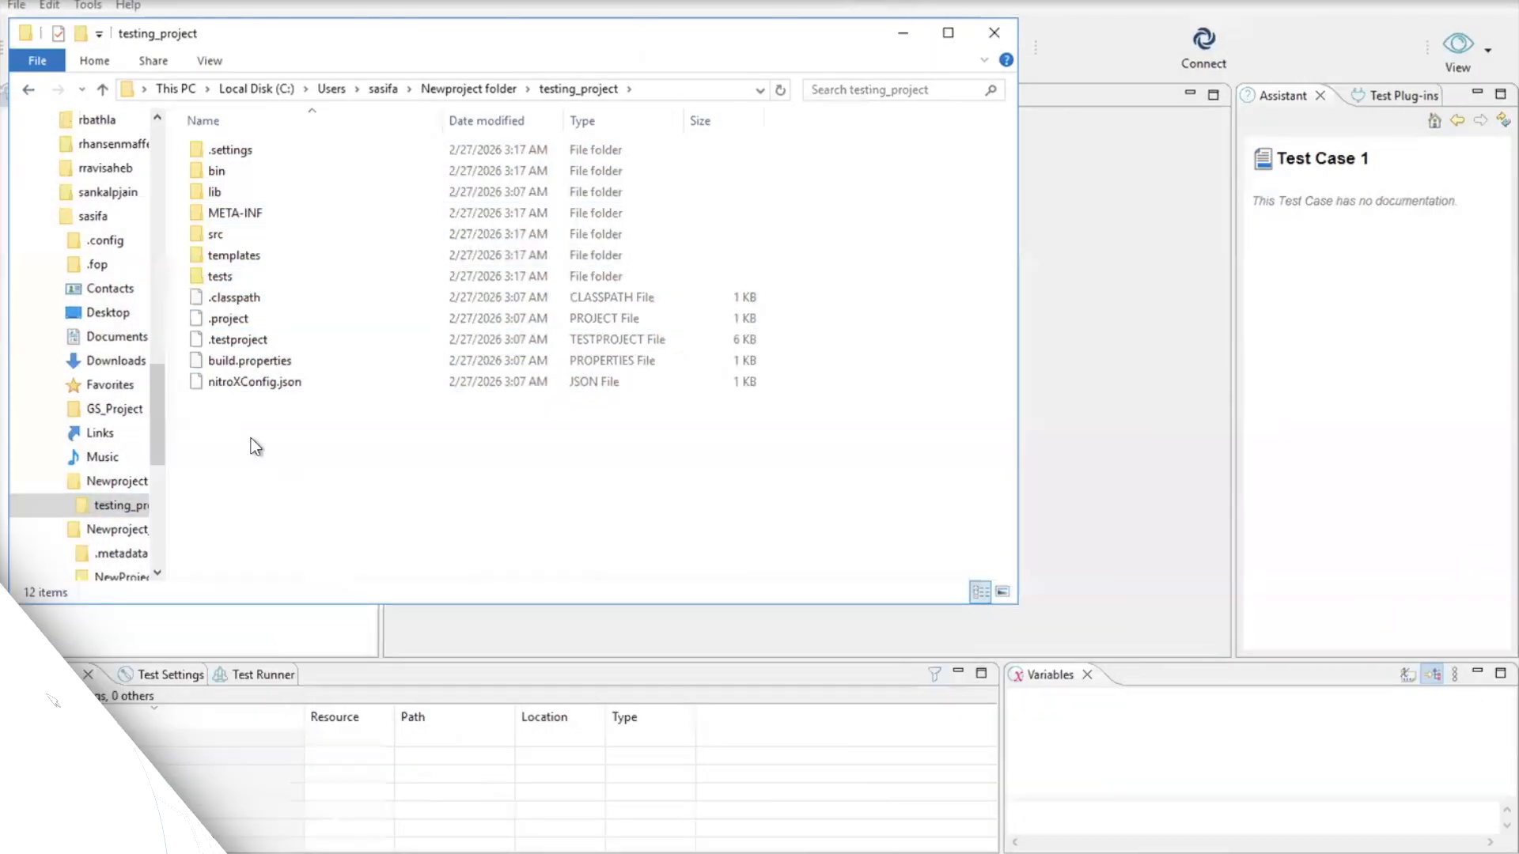
# - Create three new folders with default names inside the testing_project folder
pyautogui.rightClick(247, 436)
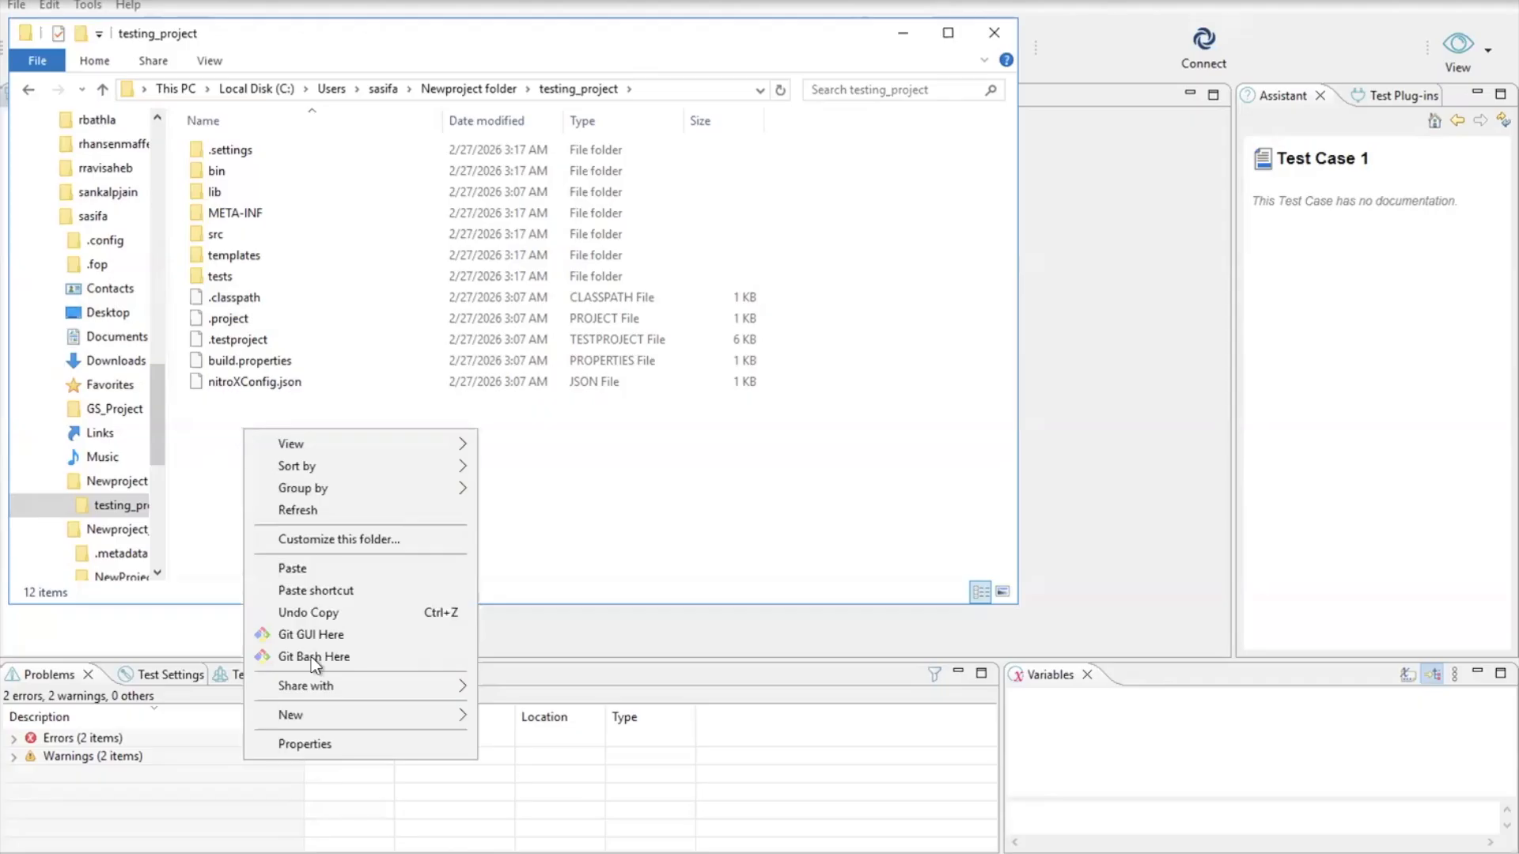
pyautogui.moveTo(312, 710)
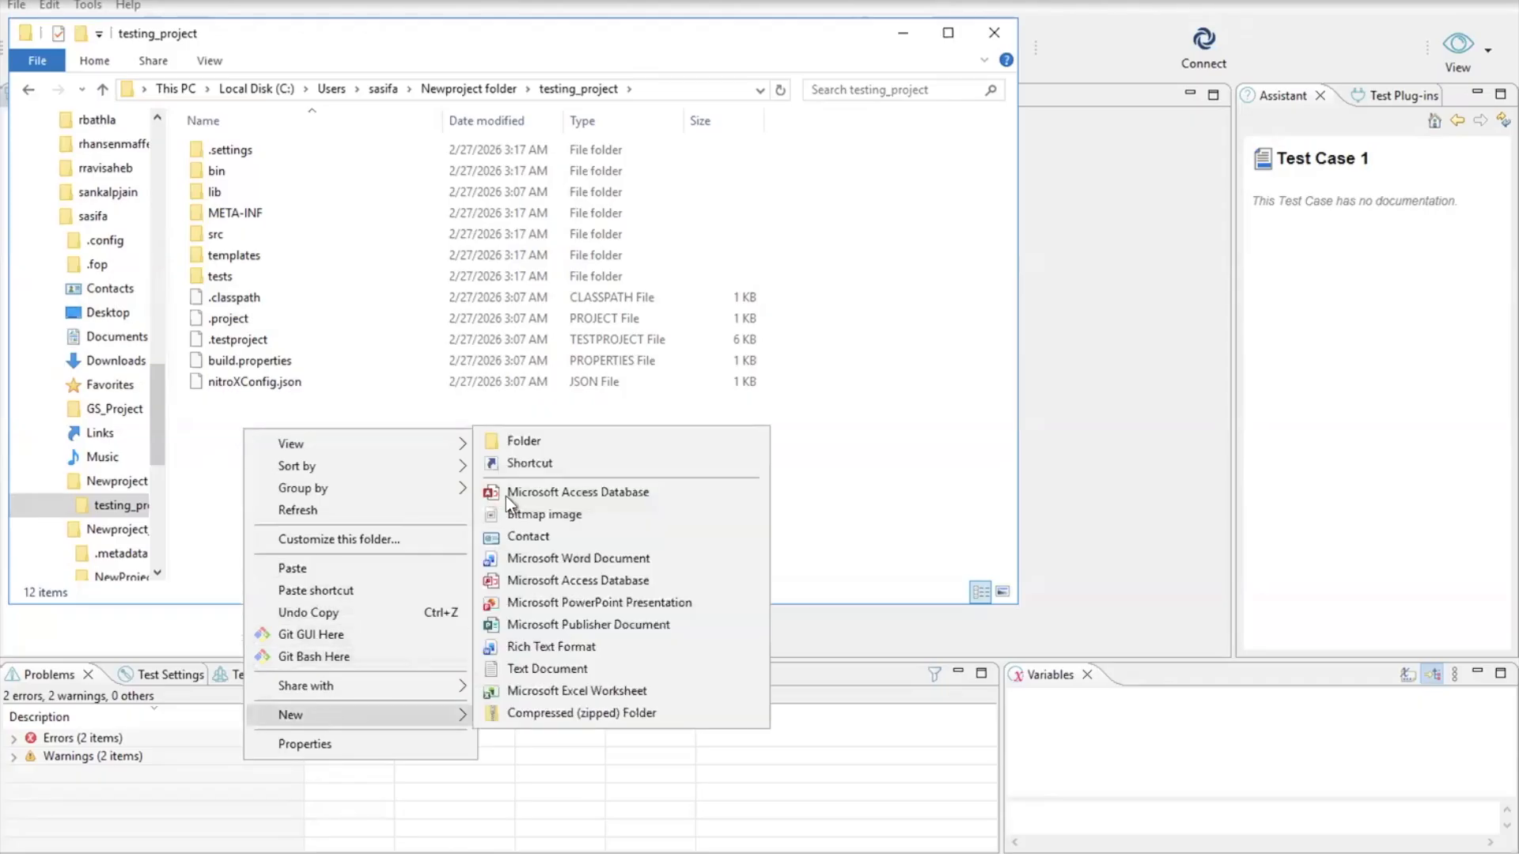
pyautogui.click(506, 443)
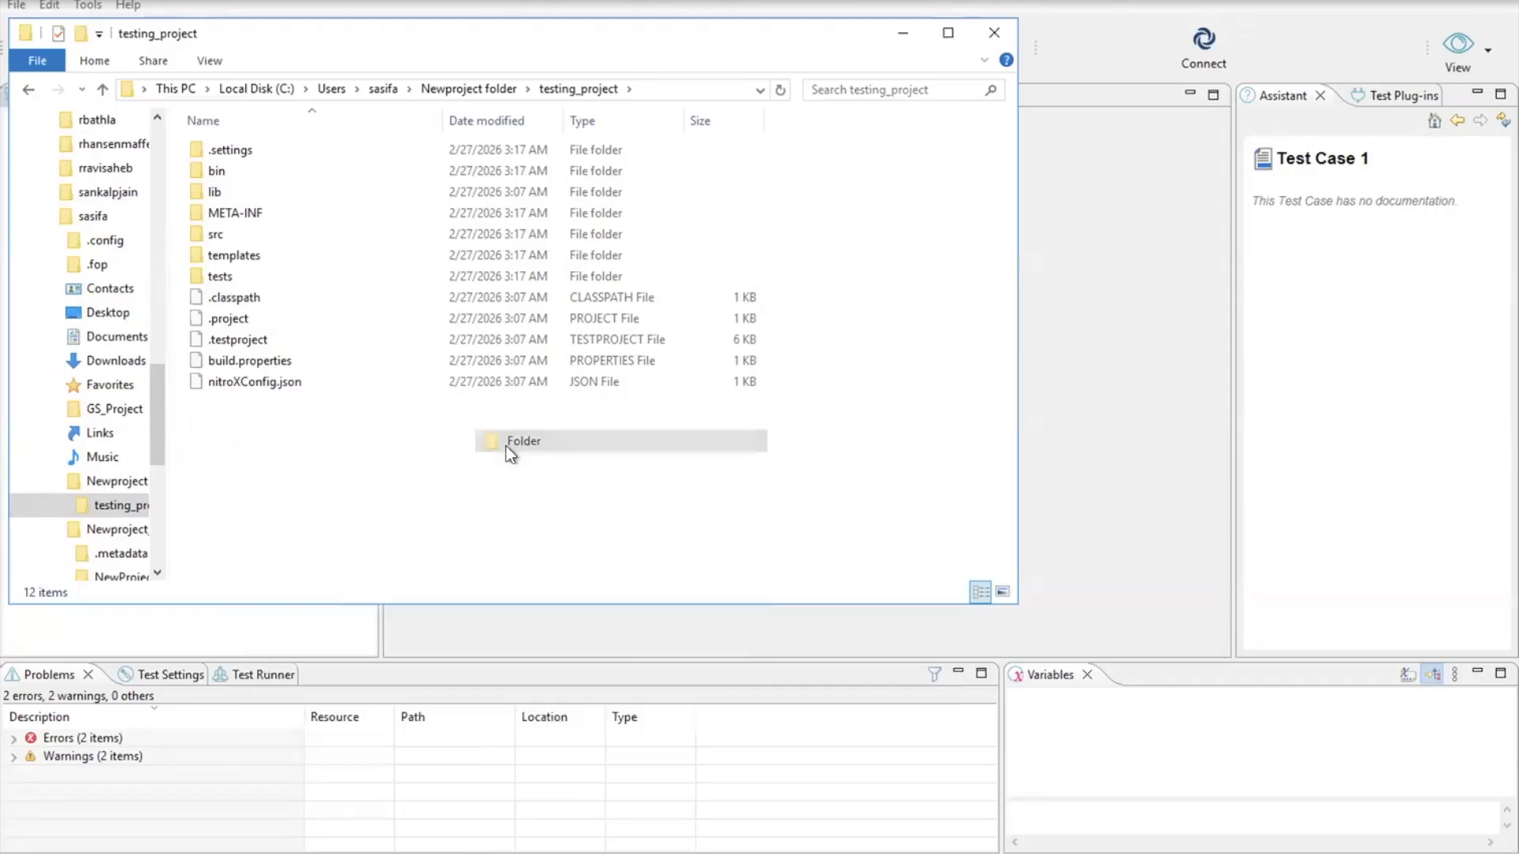
pyautogui.rightClick(469, 476)
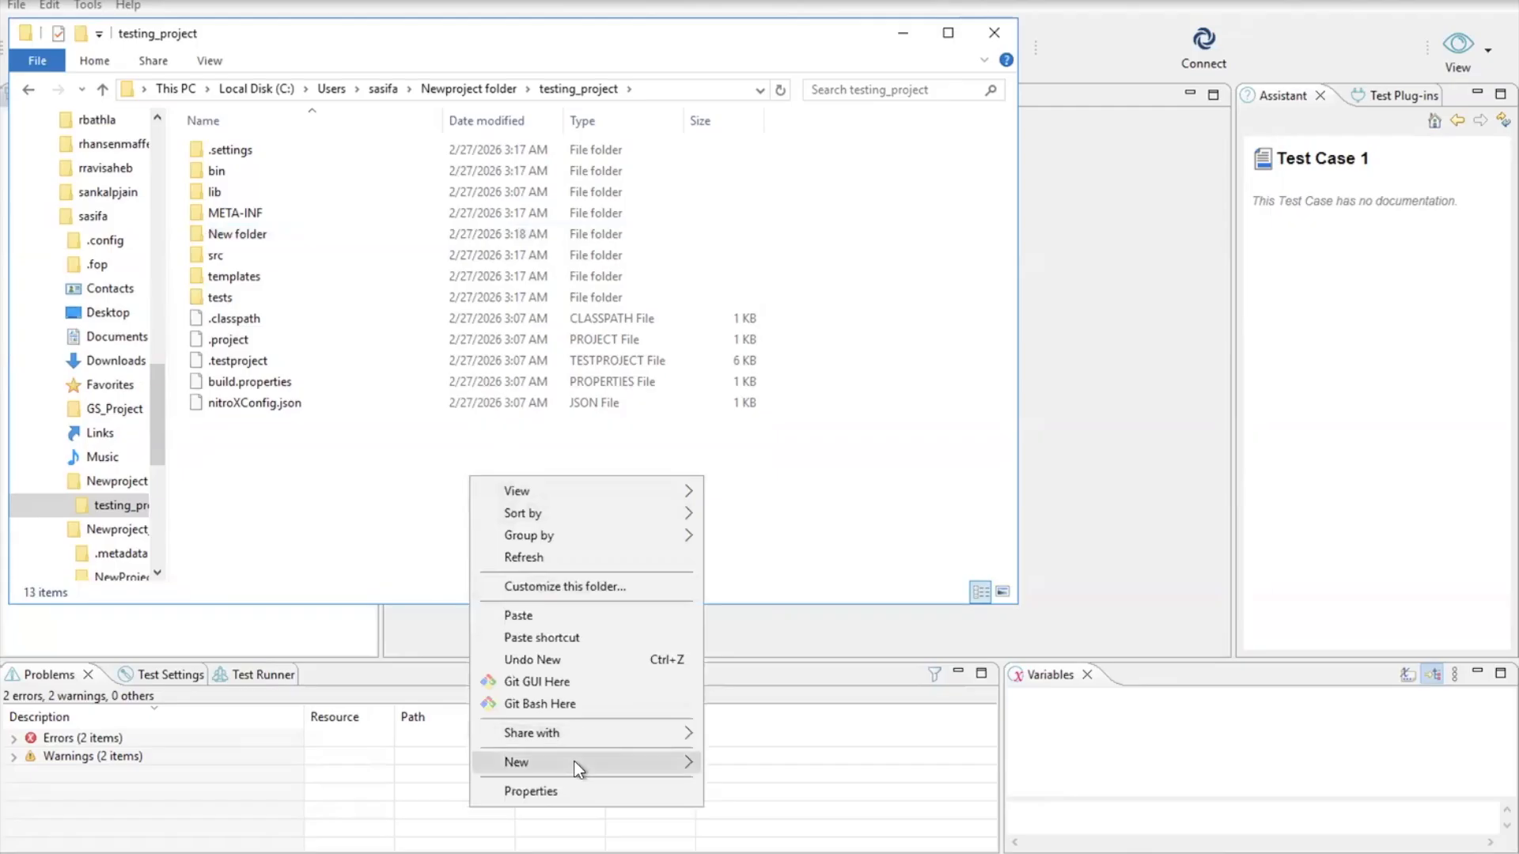
pyautogui.click(761, 487)
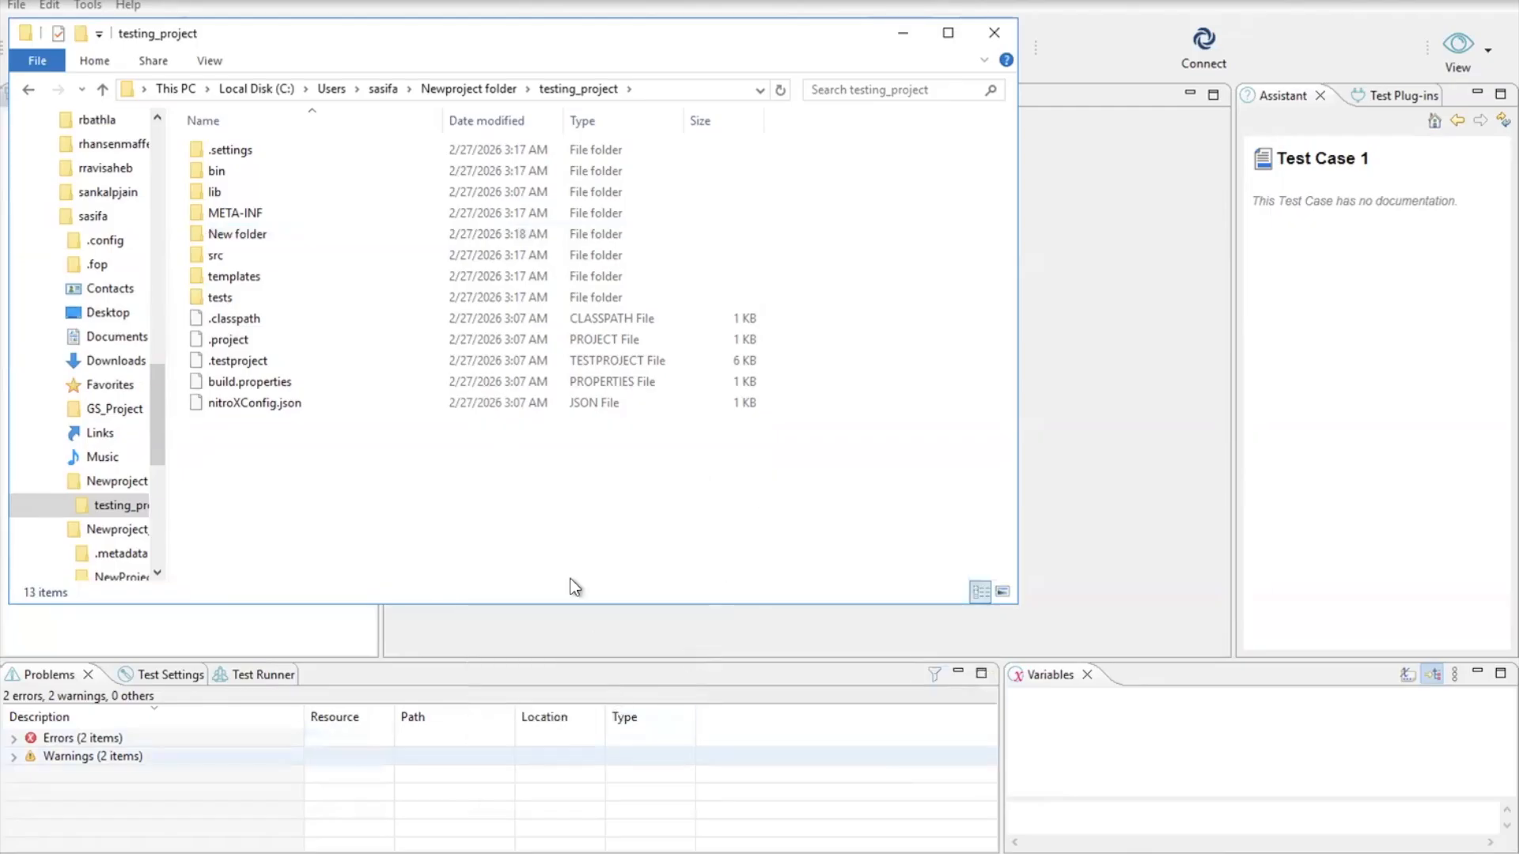
pyautogui.rightClick(542, 493)
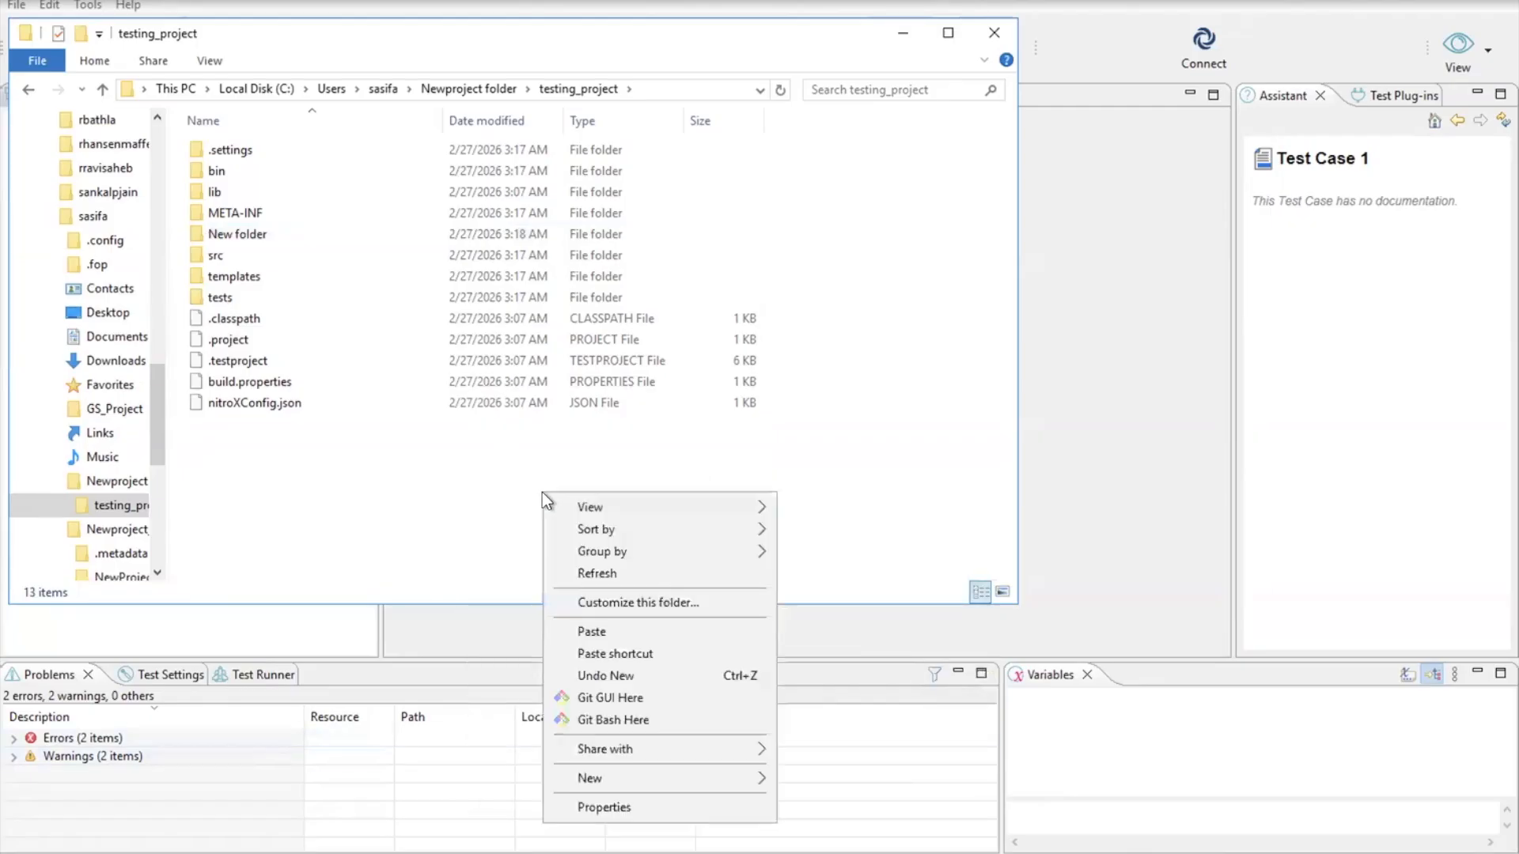
pyautogui.moveTo(636, 777)
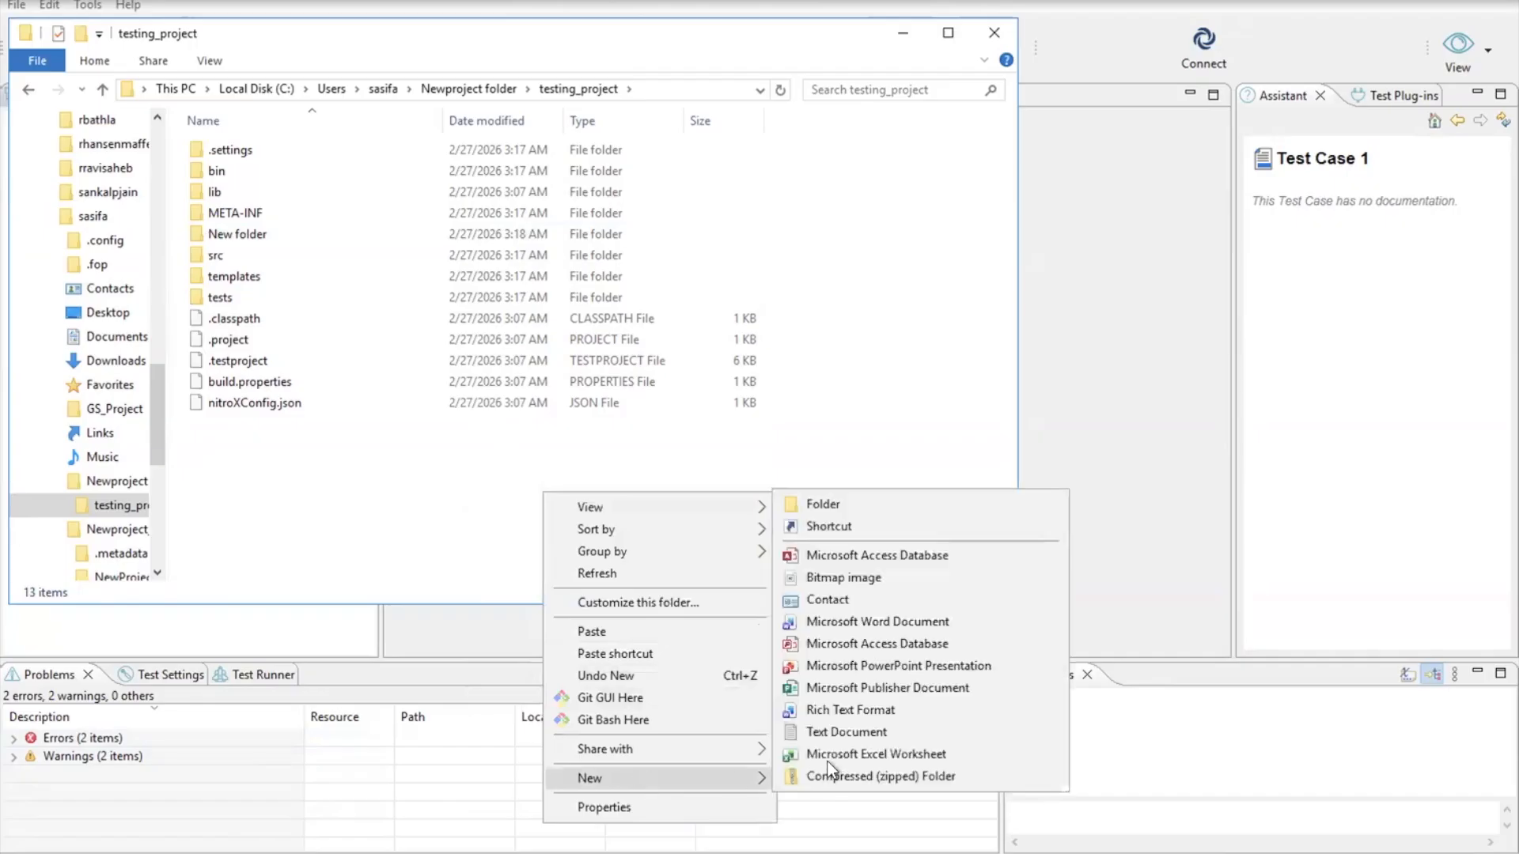
pyautogui.click(852, 506)
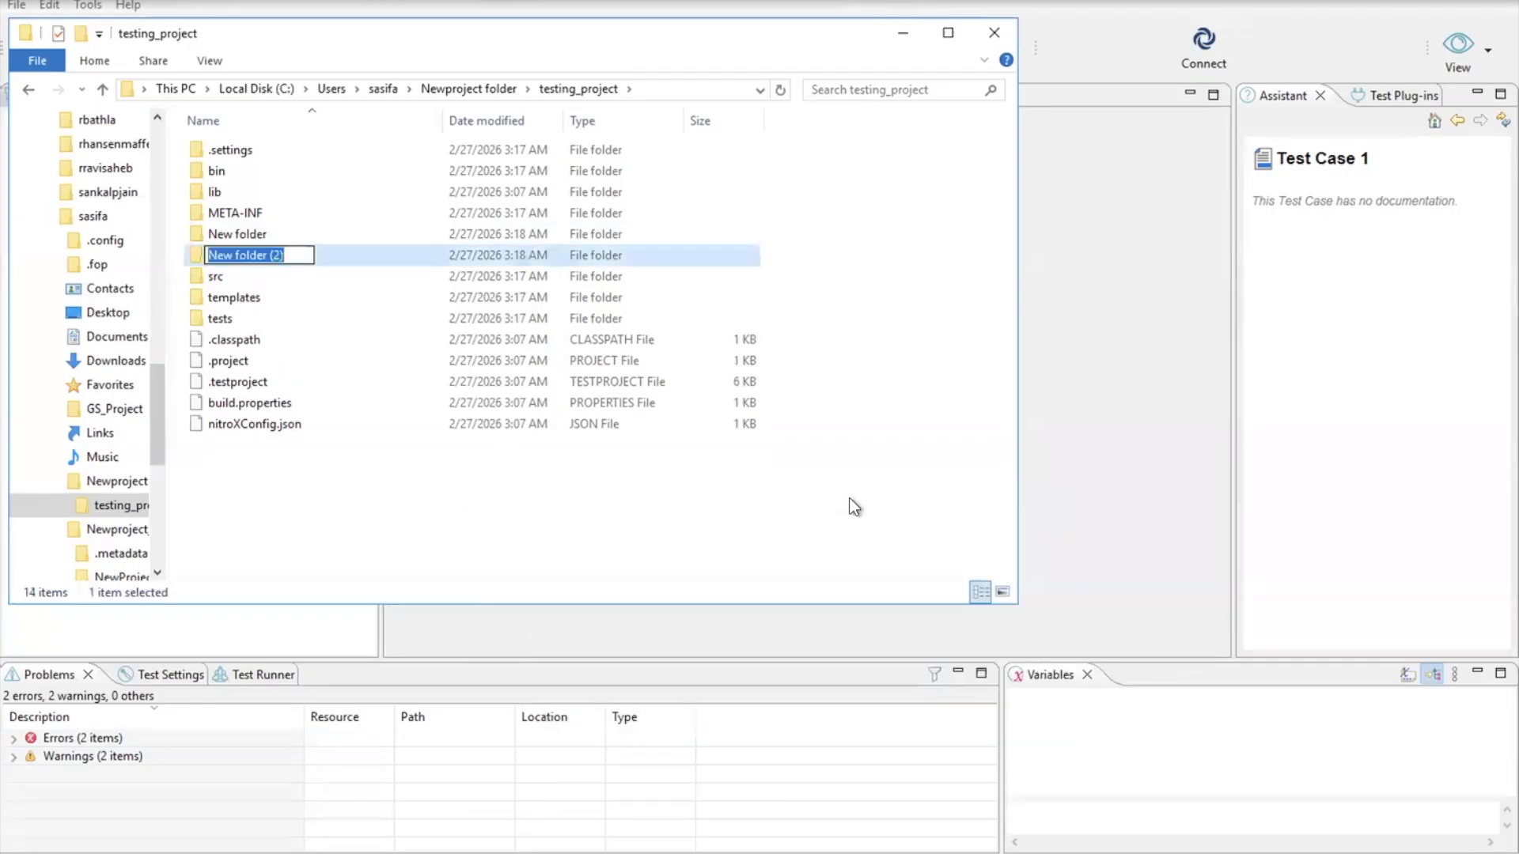
pyautogui.click(318, 234)
pyautogui.click(346, 470)
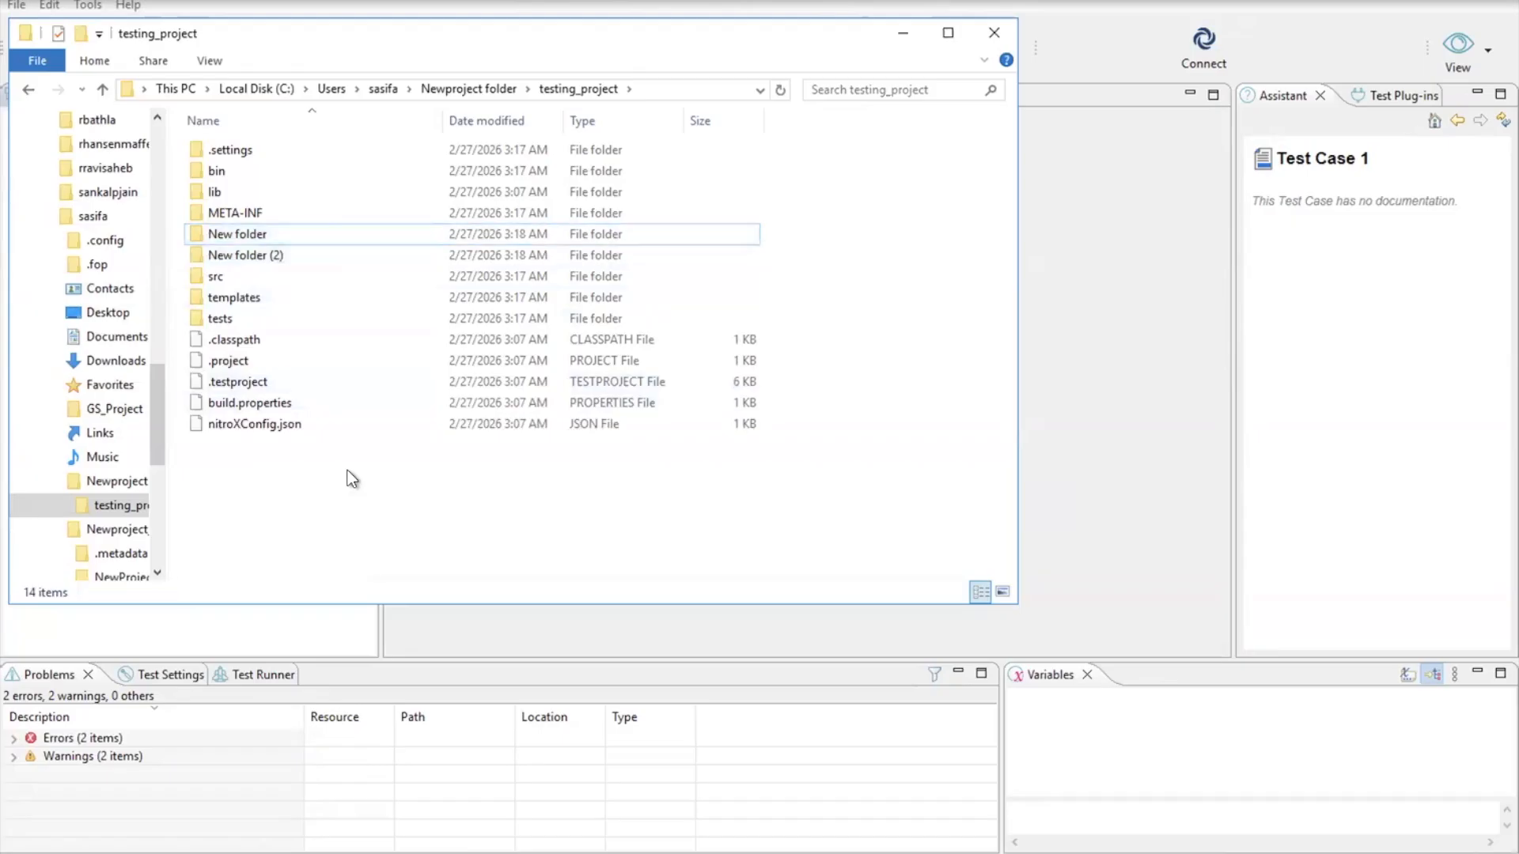
pyautogui.rightClick(352, 478)
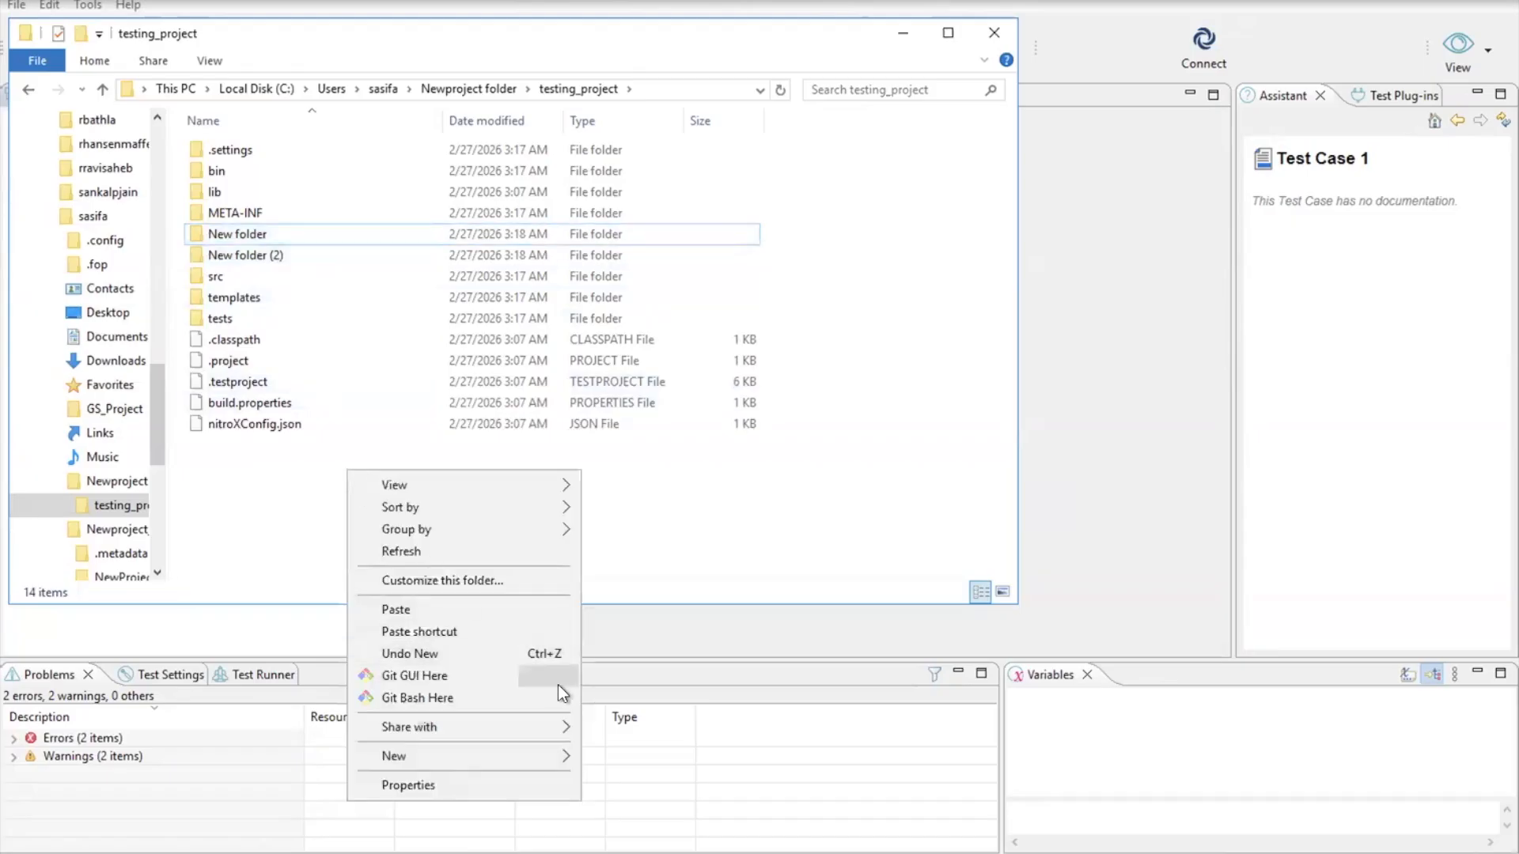
pyautogui.moveTo(561, 758)
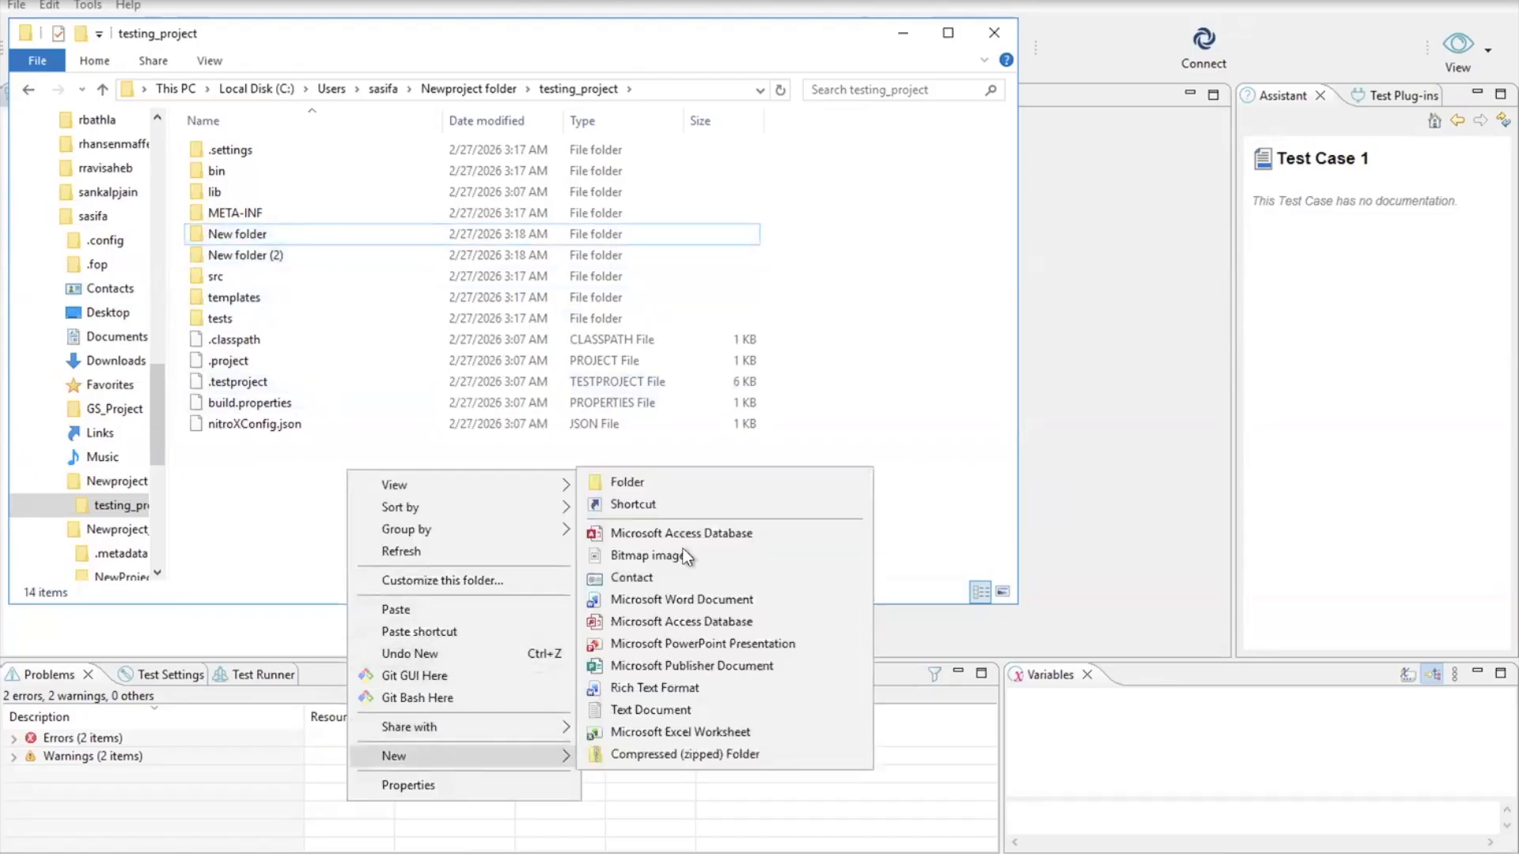
pyautogui.click(671, 482)
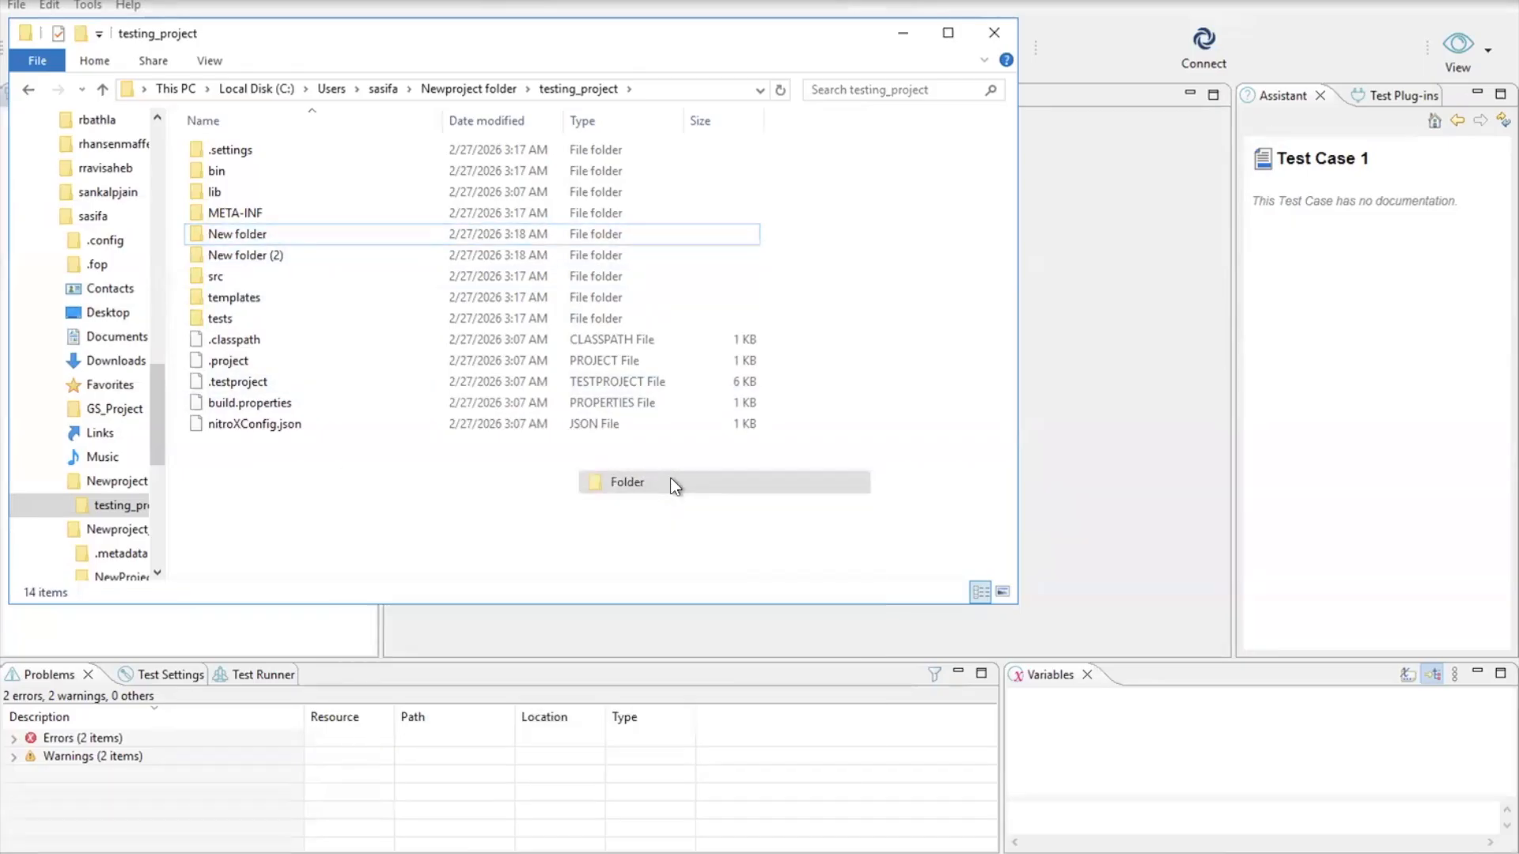
# - Rename the folder called New folder in testing_project to Provar
pyautogui.click(317, 232)
pyautogui.doubleClick(302, 232)
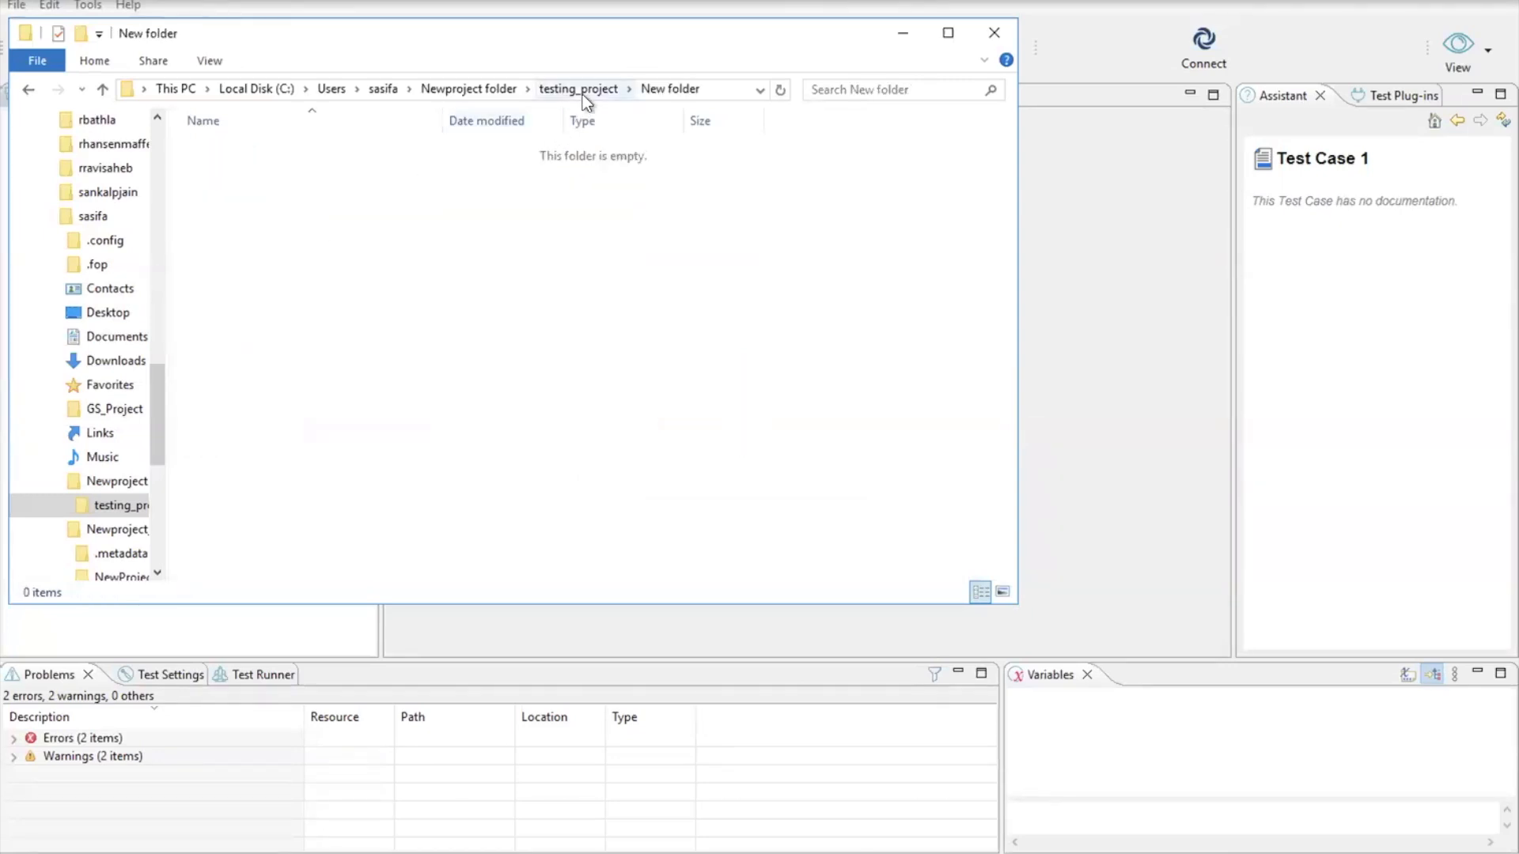
pyautogui.click(580, 90)
pyautogui.click(270, 229)
pyautogui.click(264, 235)
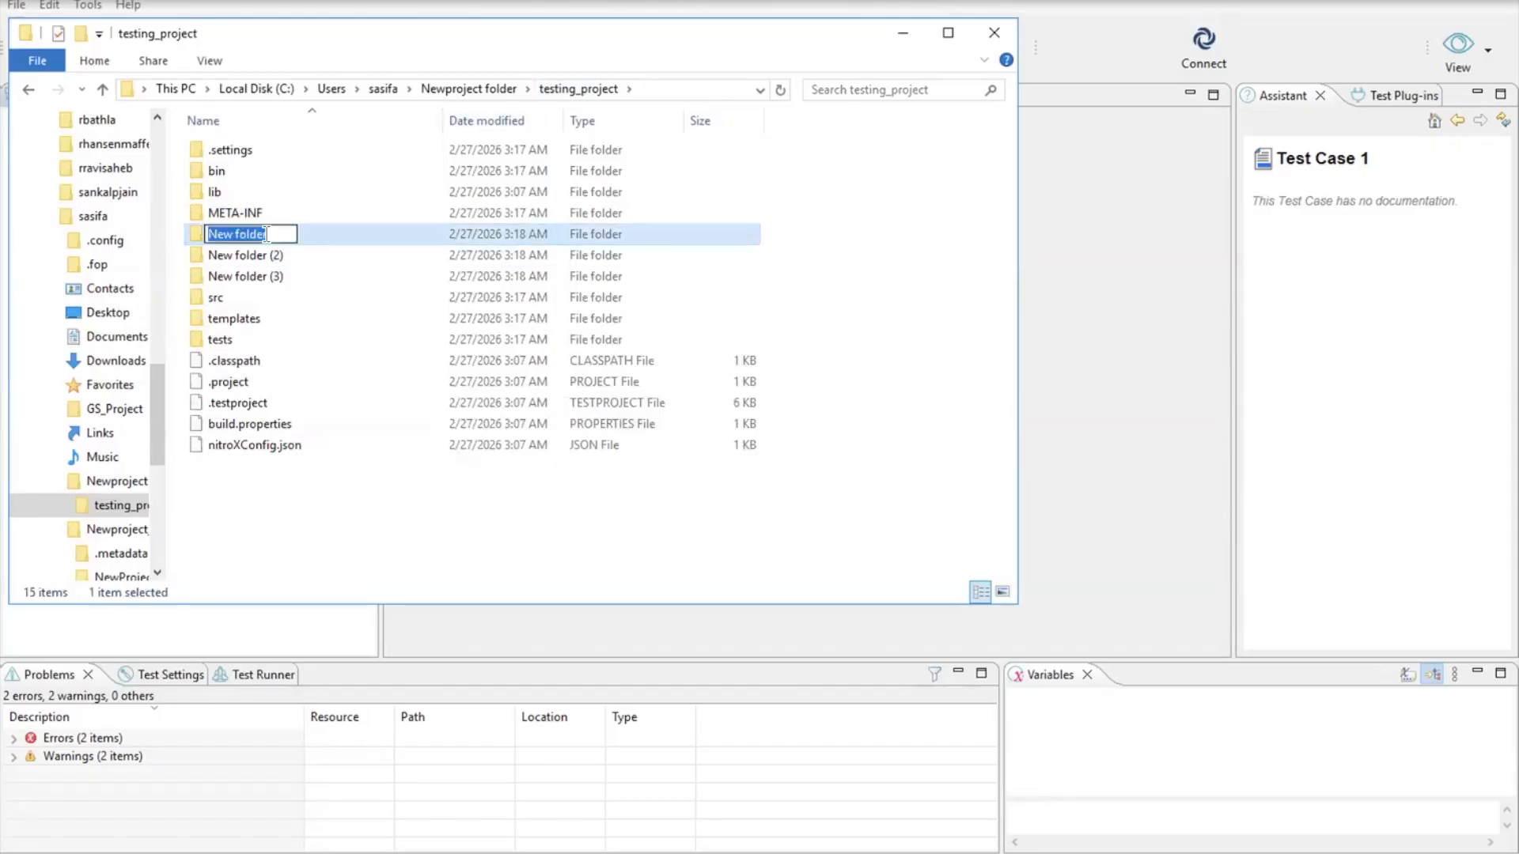
pyautogui.write('Provar')
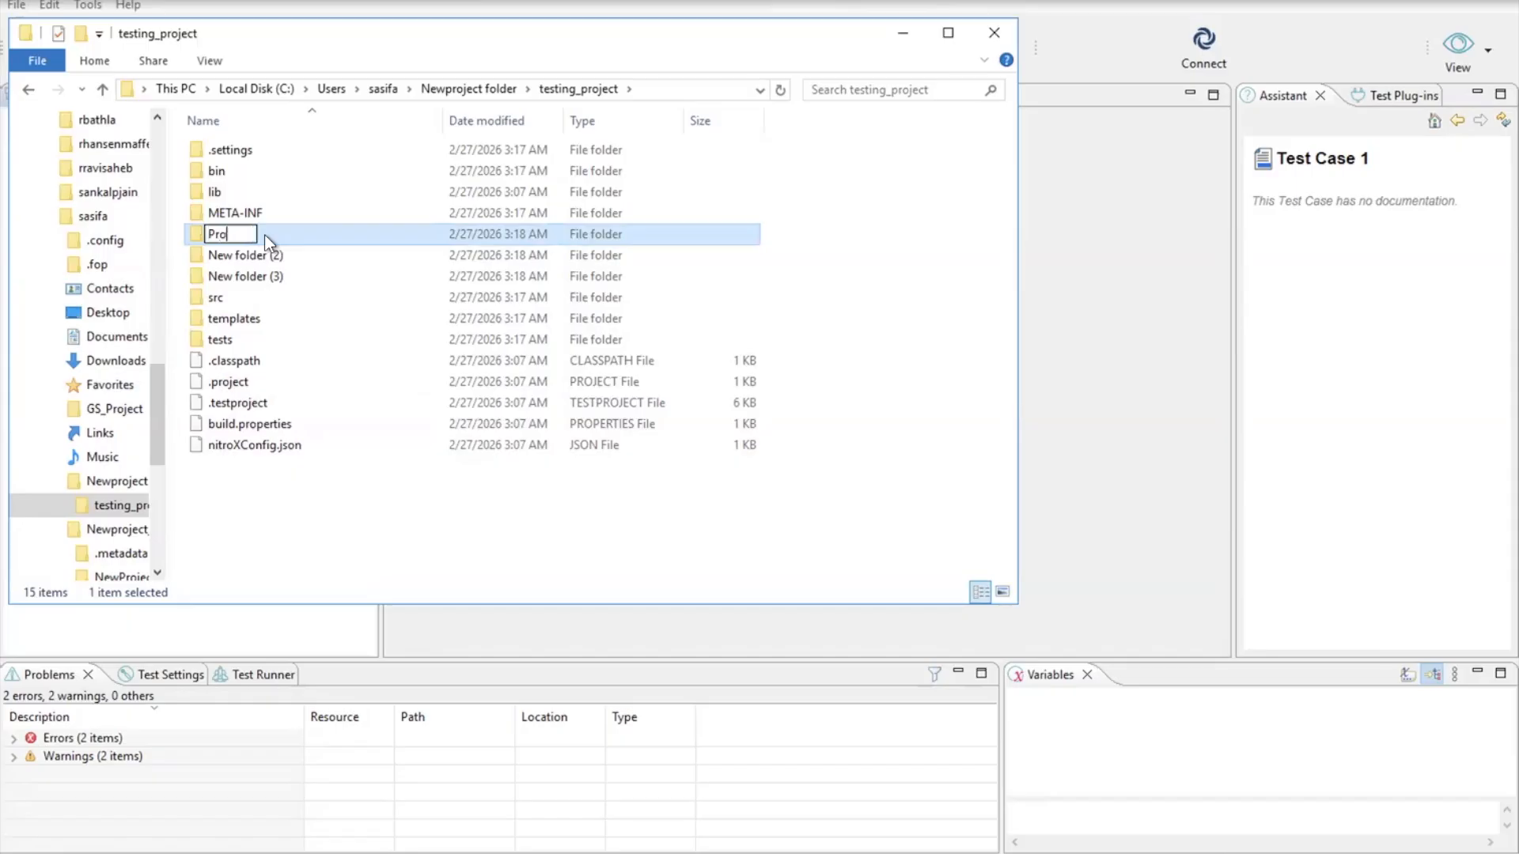
pyautogui.click(244, 261)
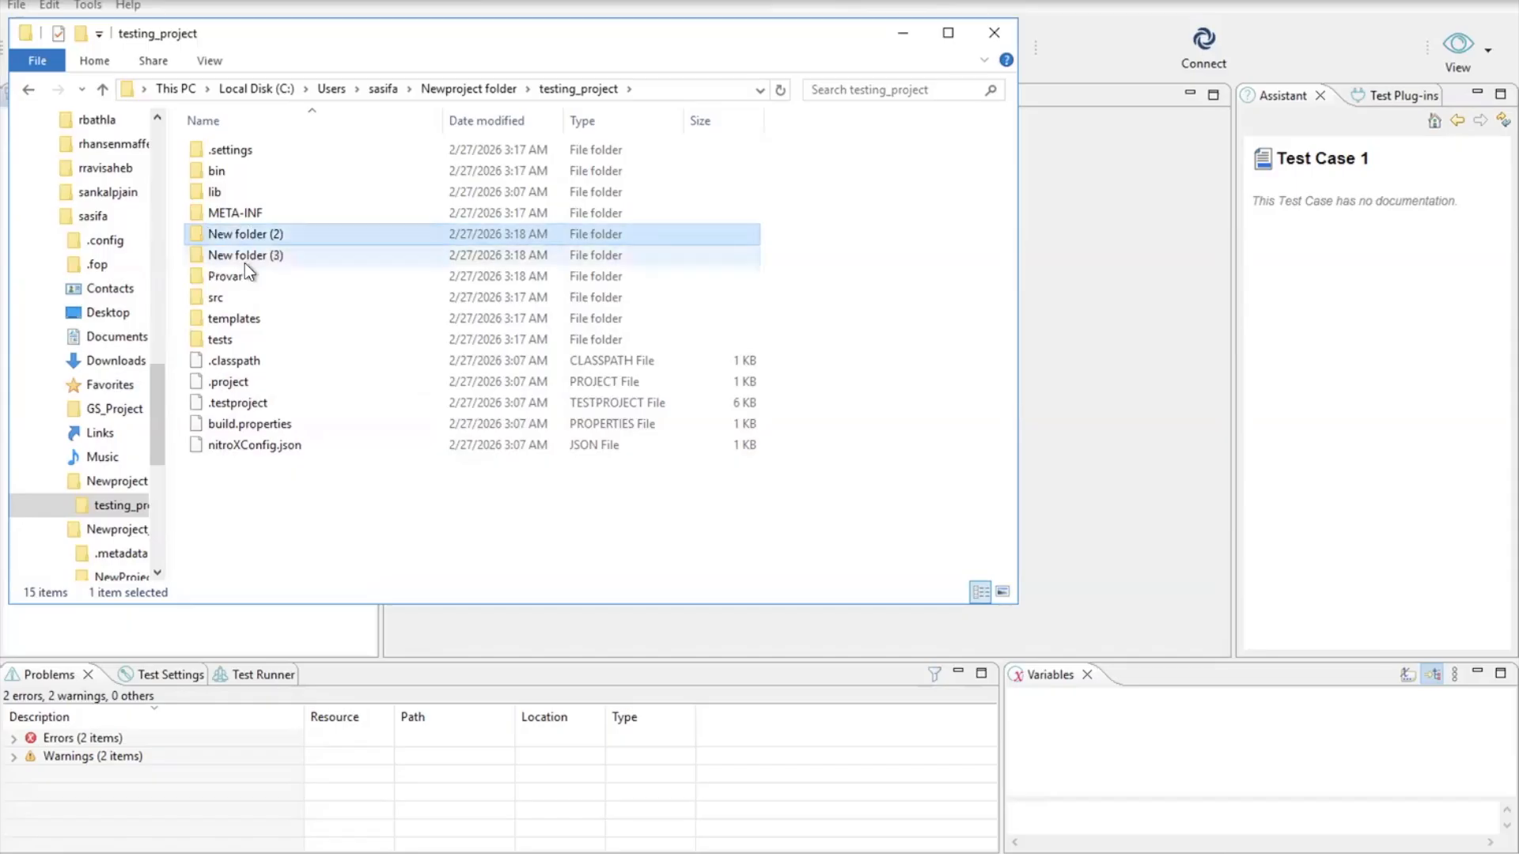
# - Rename New folder (2) to Provar_Home and New folder (3) to ProvarProject
pyautogui.click(259, 236)
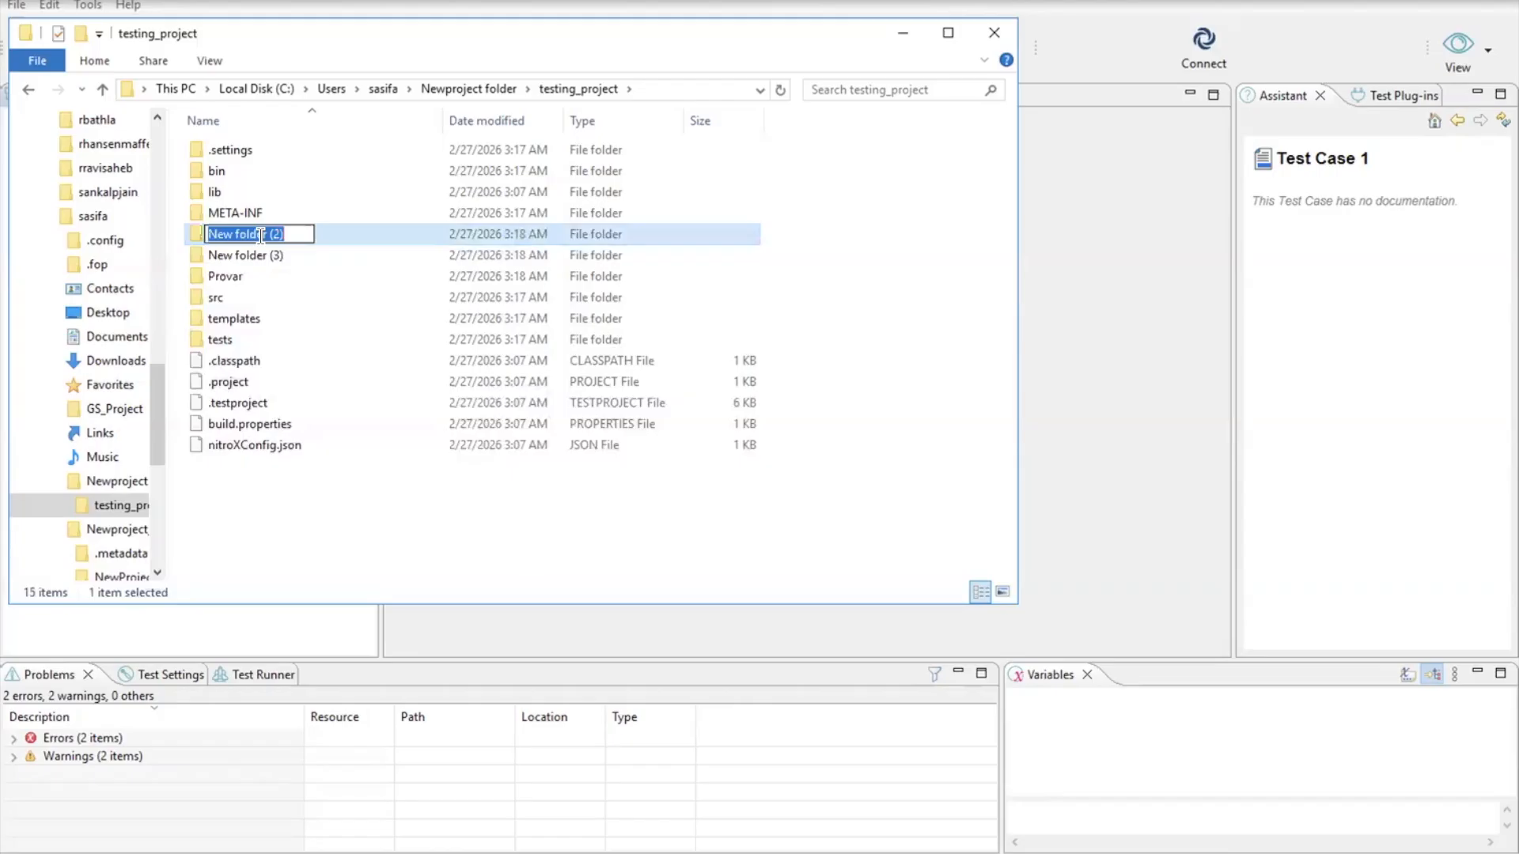
pyautogui.write('Provar_Home')
pyautogui.click(249, 259)
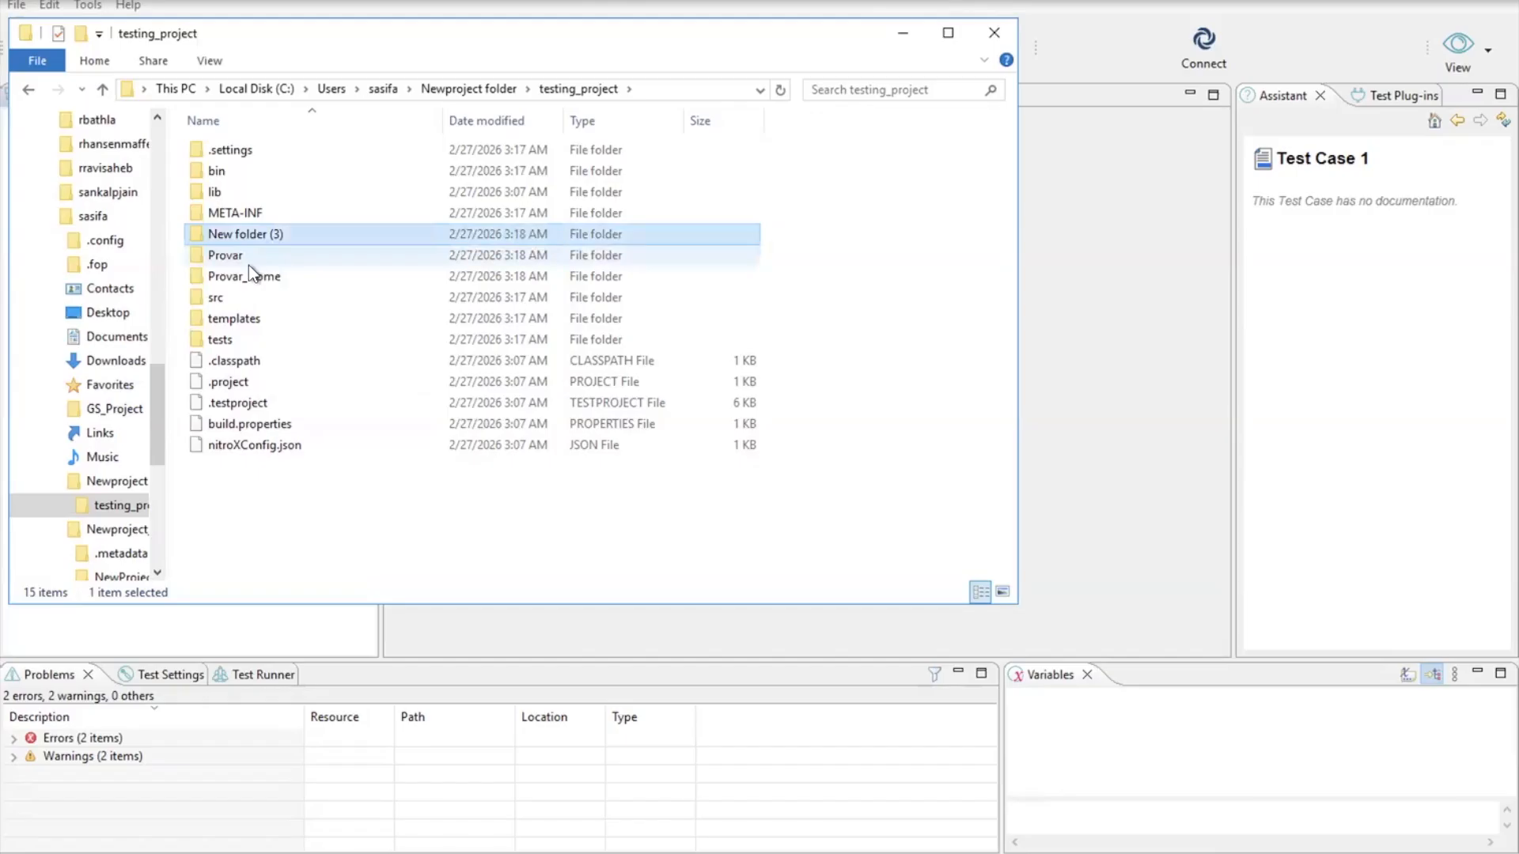
pyautogui.click(270, 237)
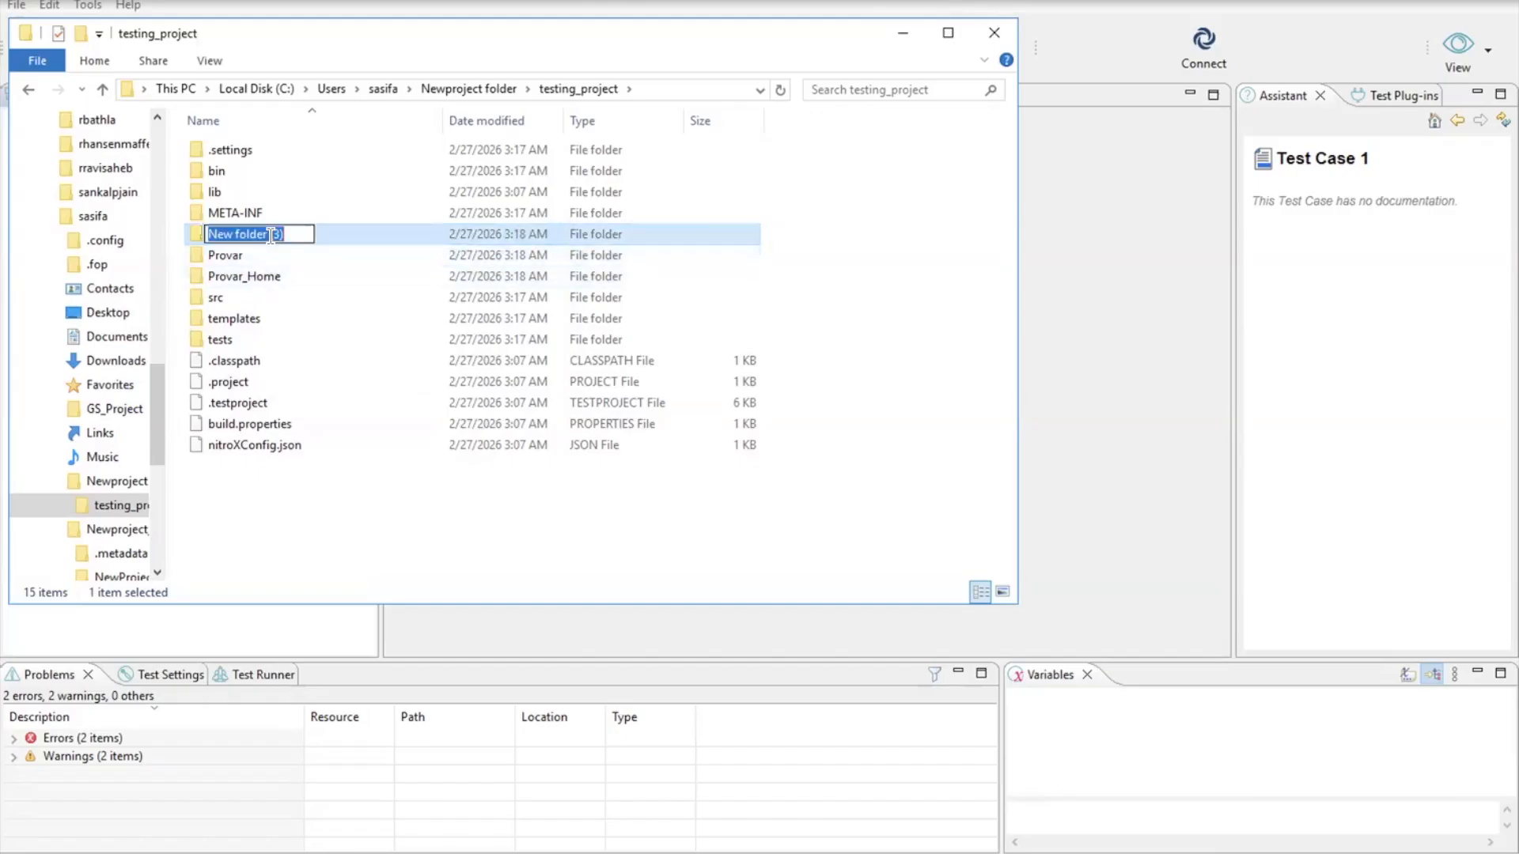
pyautogui.write('ProvarProject')
pyautogui.click(259, 487)
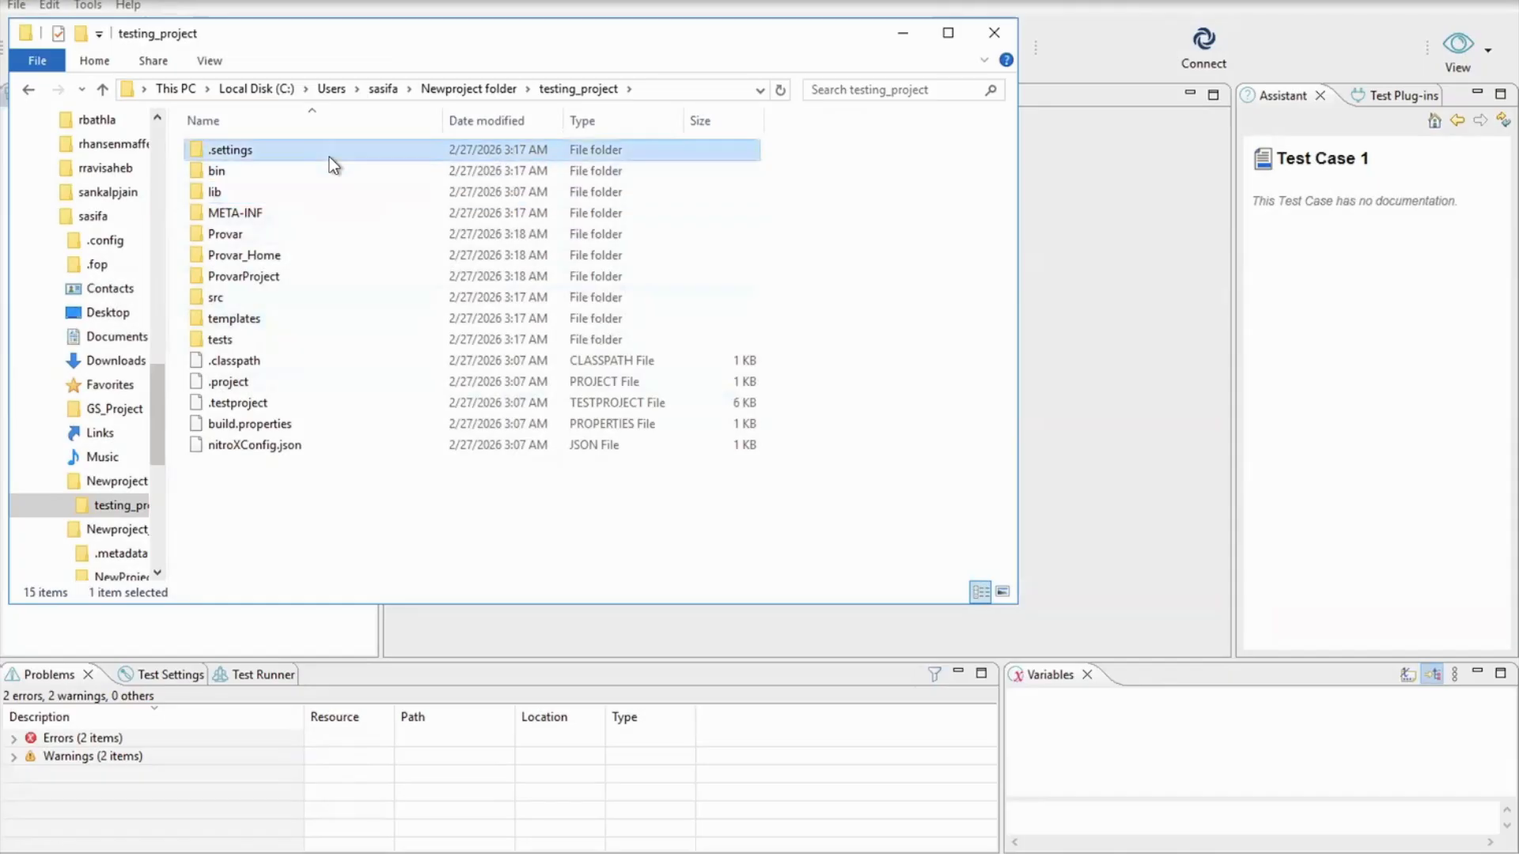
# - Move the .settings, bin, lib and META-INF folders in testing_project into the ProvarProject folder
pyautogui.hotkey('shift', 'Down')
pyautogui.hotkey('shift', 'Down')
pyautogui.hotkey('shift', 'Down')
pyautogui.hotkey('shift', 'Down')
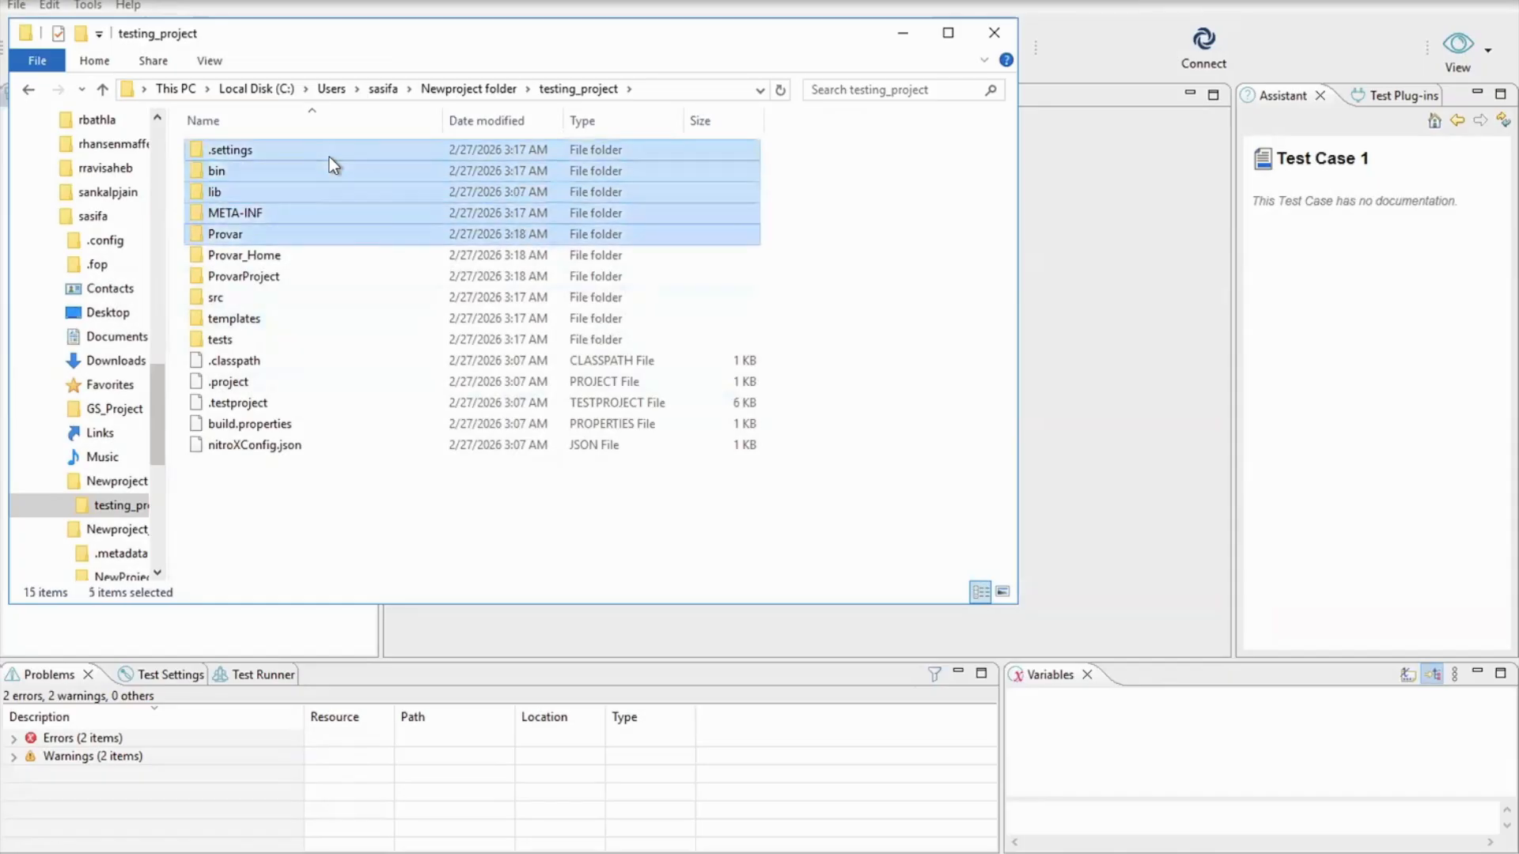
pyautogui.hotkey('shift', 'Up')
pyautogui.moveTo(330, 156); pyautogui.dragTo(297, 282)
pyautogui.moveTo(298, 283); pyautogui.dragTo(302, 282)
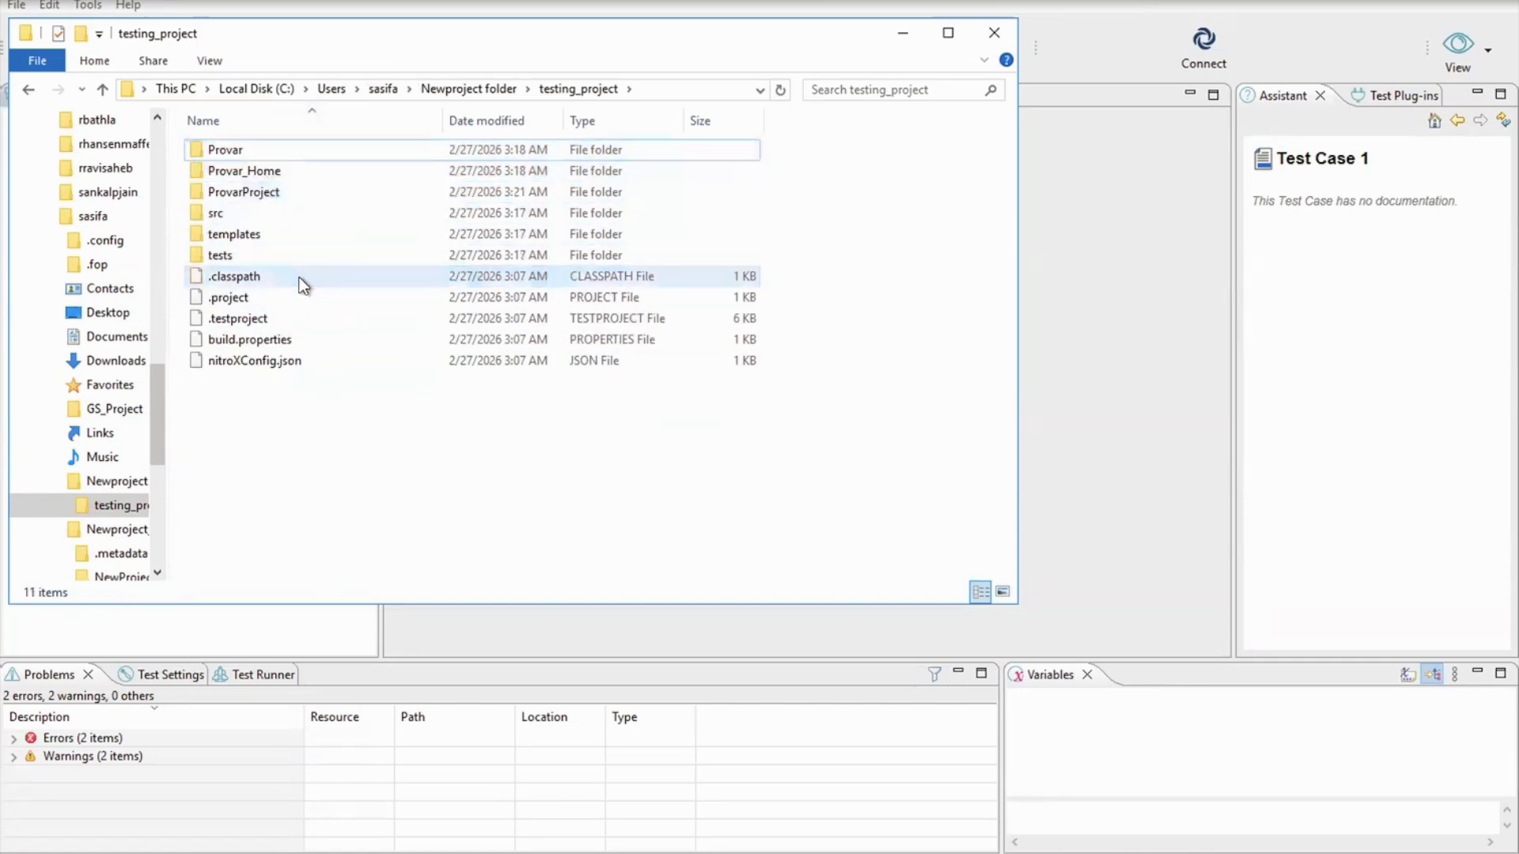
# - Move the src, templates and tests folders and the five project files, .classpath through nitroXConfig.json, into ProvarProject
pyautogui.click(273, 215)
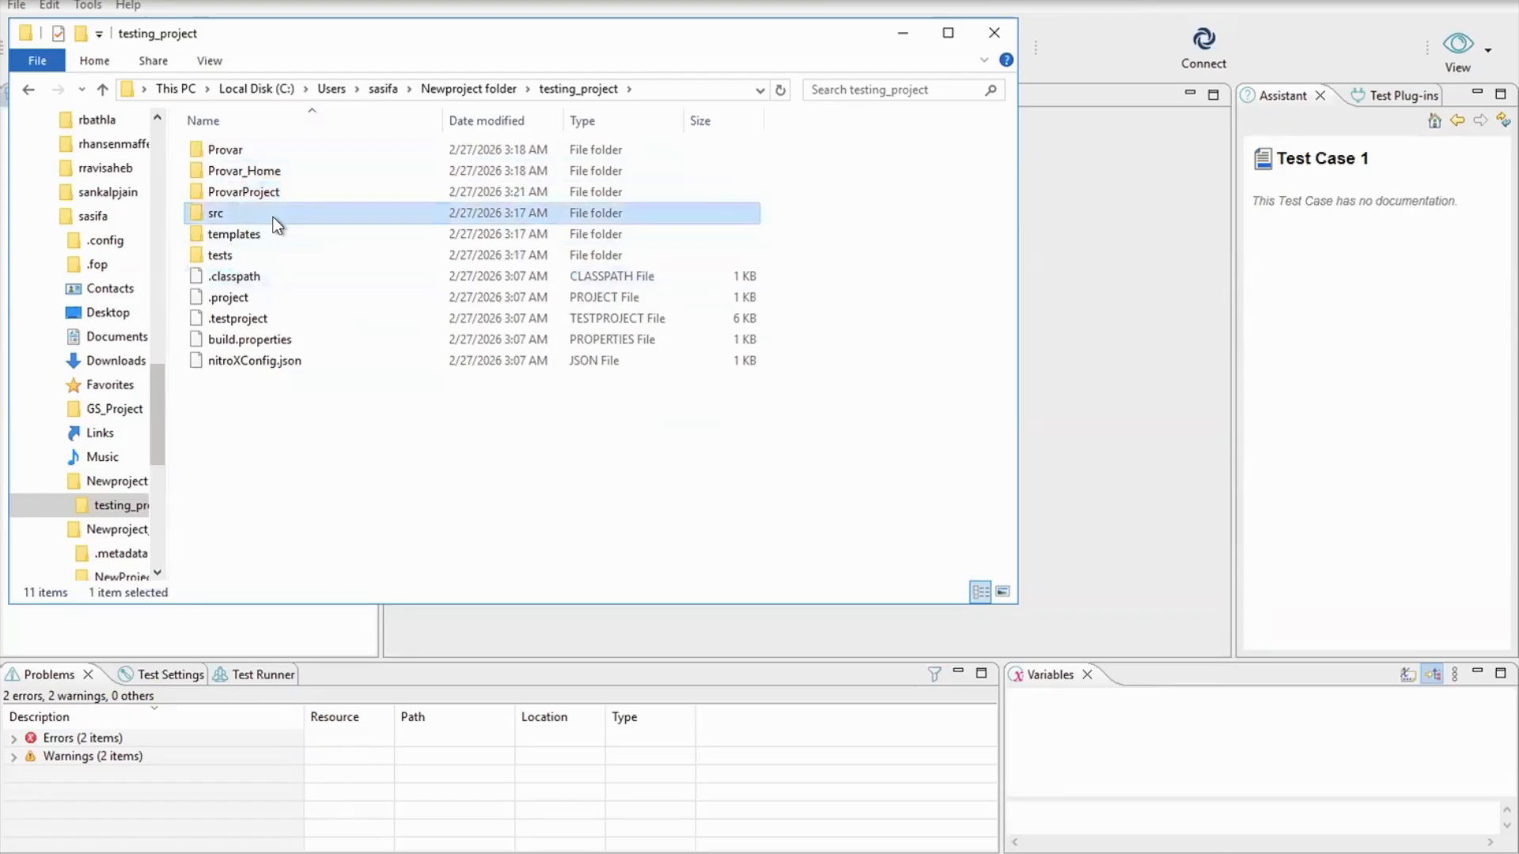
pyautogui.hotkey('shift', 'Down')
pyautogui.hotkey('shift', 'Down')
pyautogui.hotkey('shift', 'Down')
pyautogui.hotkey('shift', 'Down')
pyautogui.hotkey('shift', 'Down')
pyautogui.hotkey('shift', 'Down')
pyautogui.hotkey('shift', 'Down')
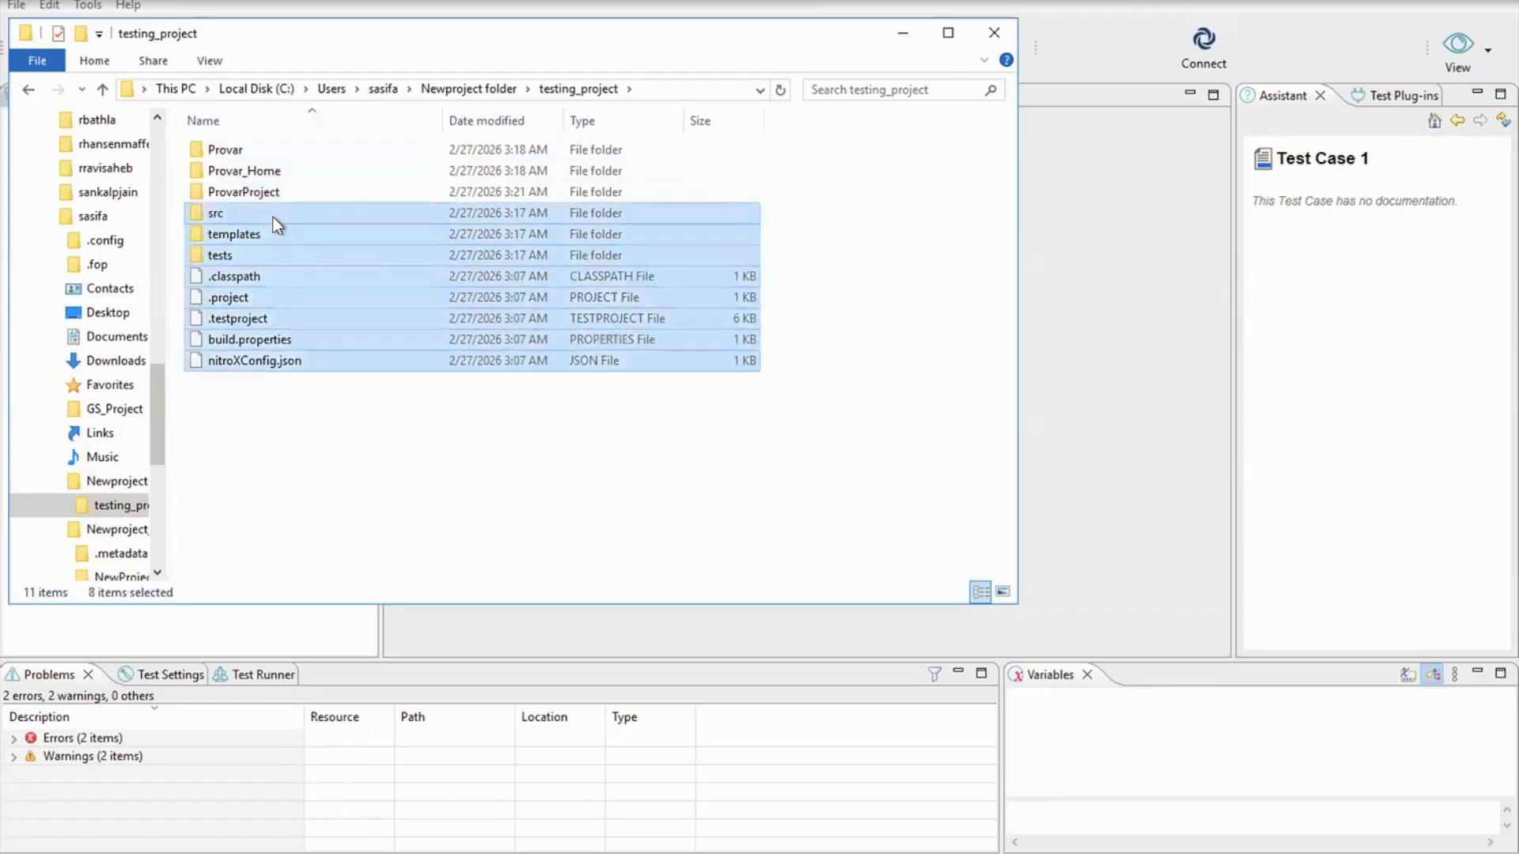
pyautogui.moveTo(273, 217); pyautogui.dragTo(273, 192)
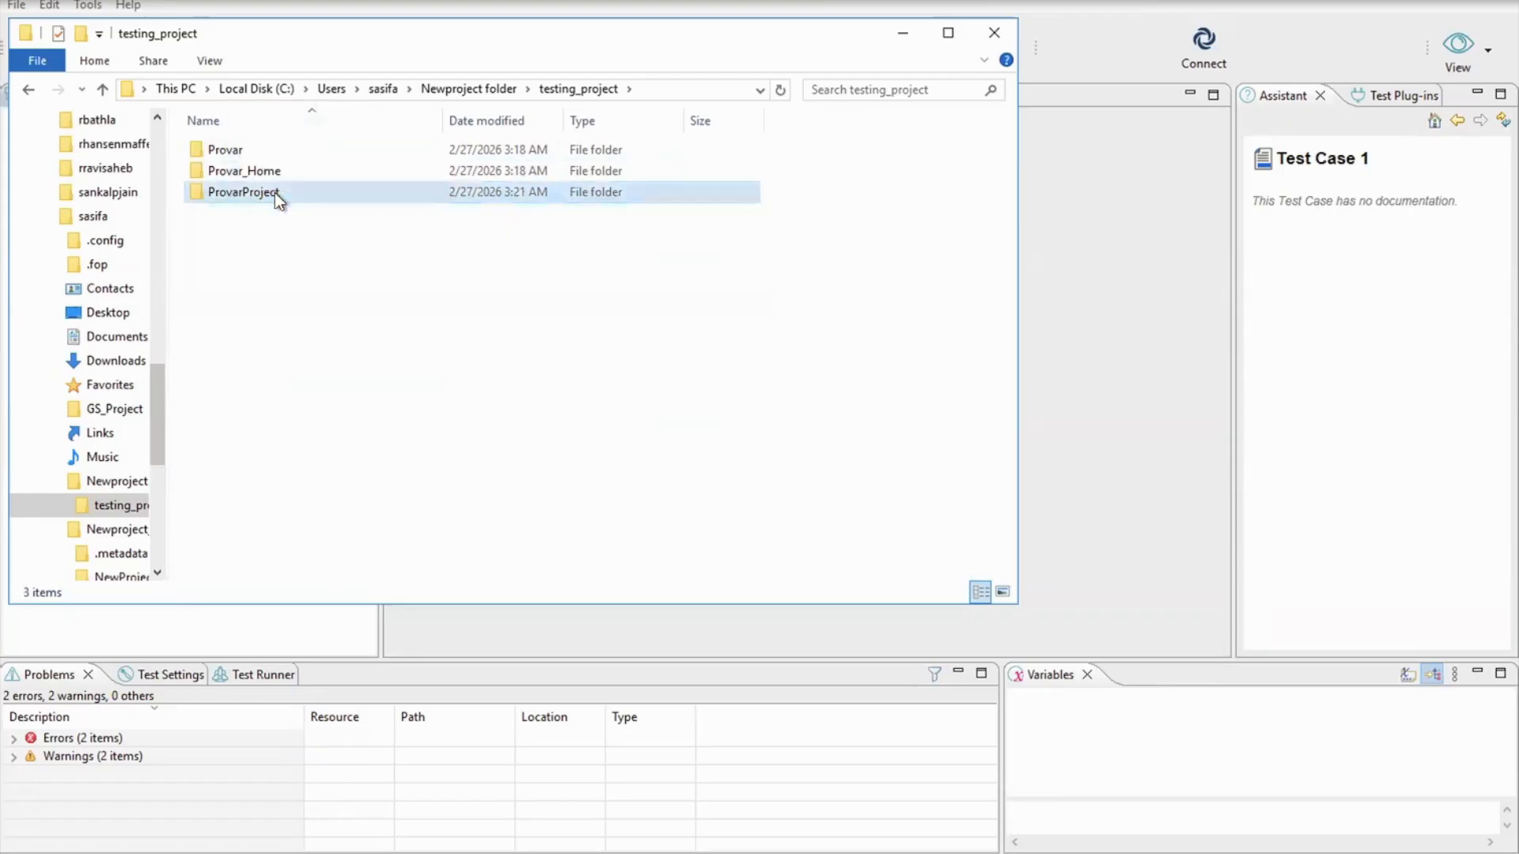
# - Check the contents of the ProvarProject folder, then open Provar_Home in testing_project
pyautogui.doubleClick(274, 193)
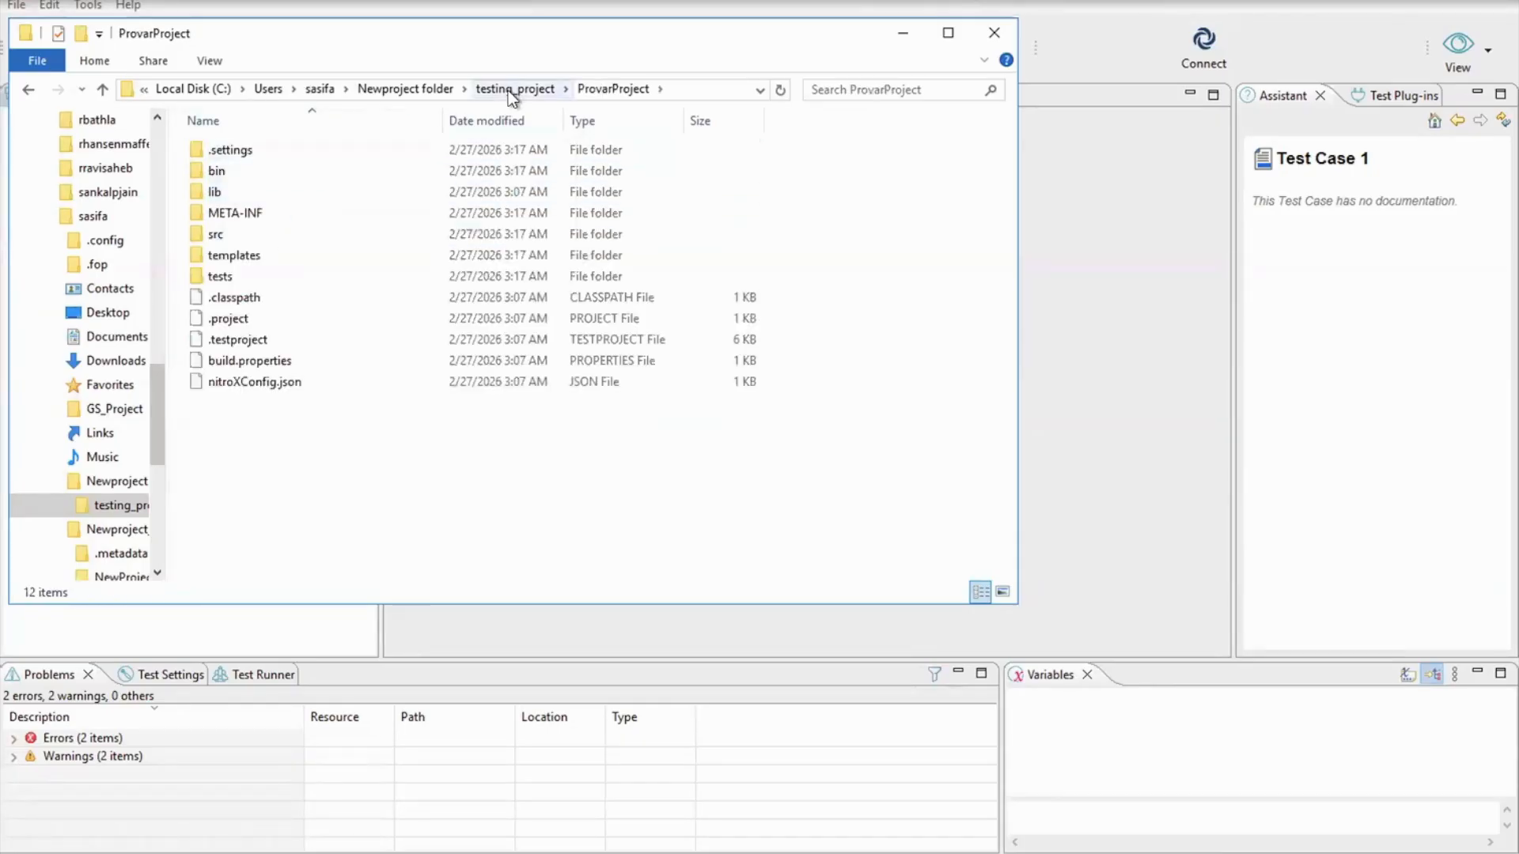
pyautogui.click(507, 90)
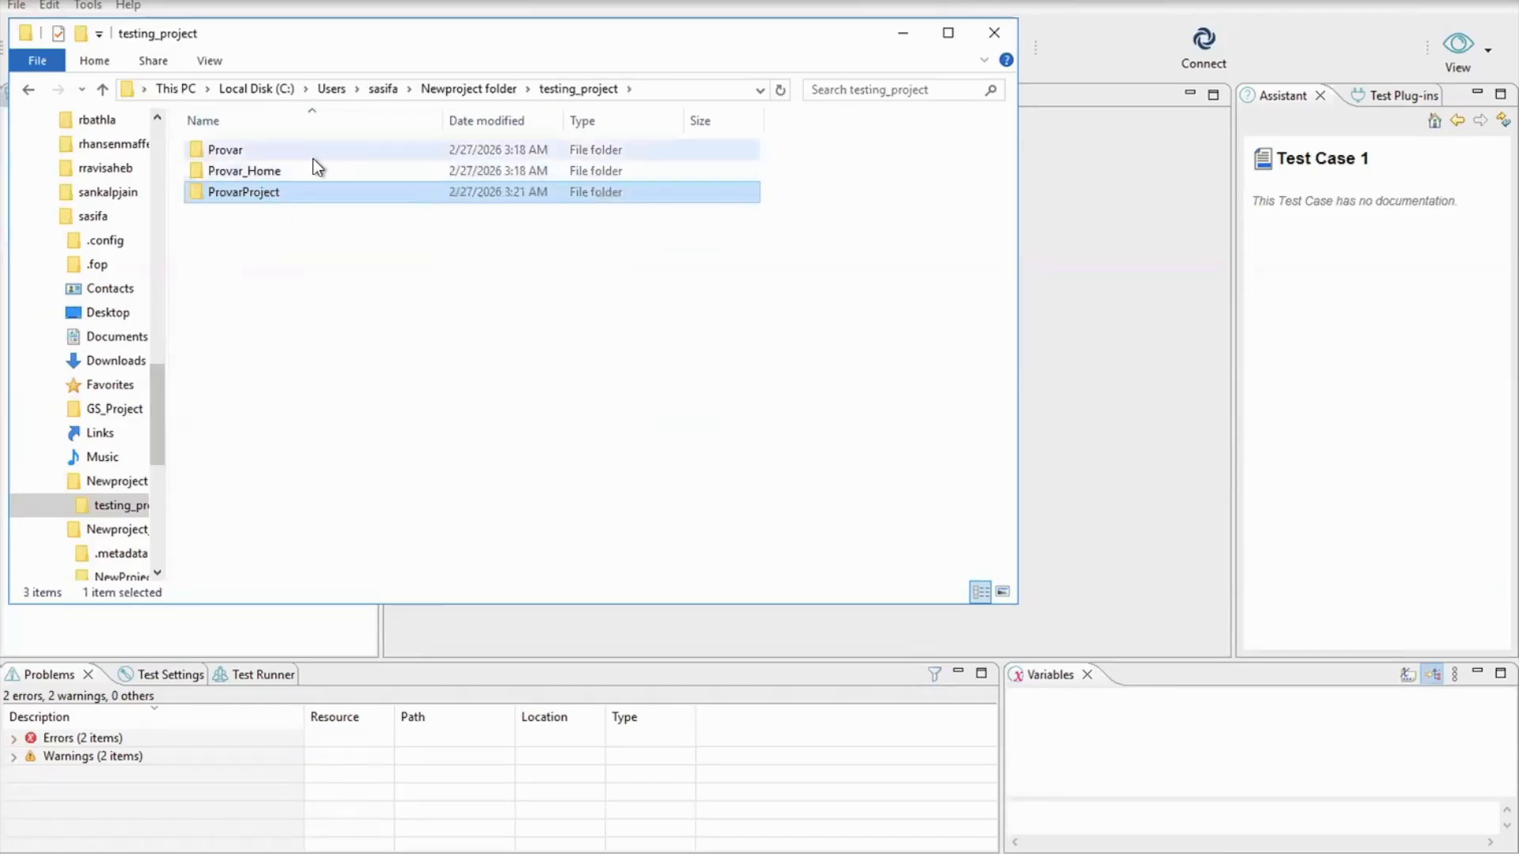
pyautogui.click(299, 171)
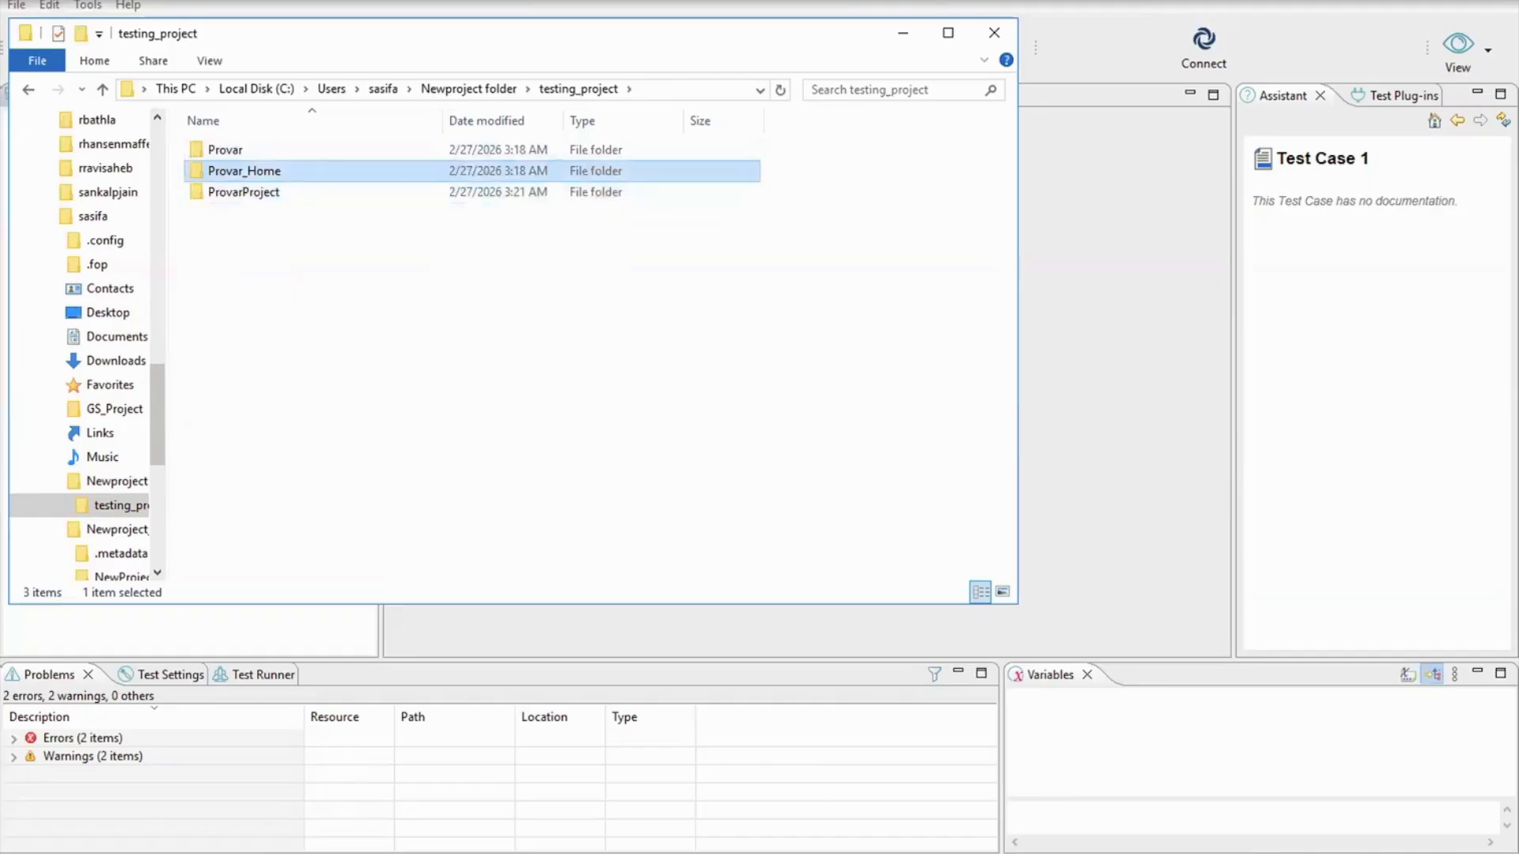
pyautogui.moveTo(271, 853)
pyautogui.doubleClick(366, 173)
pyautogui.moveTo(319, 852)
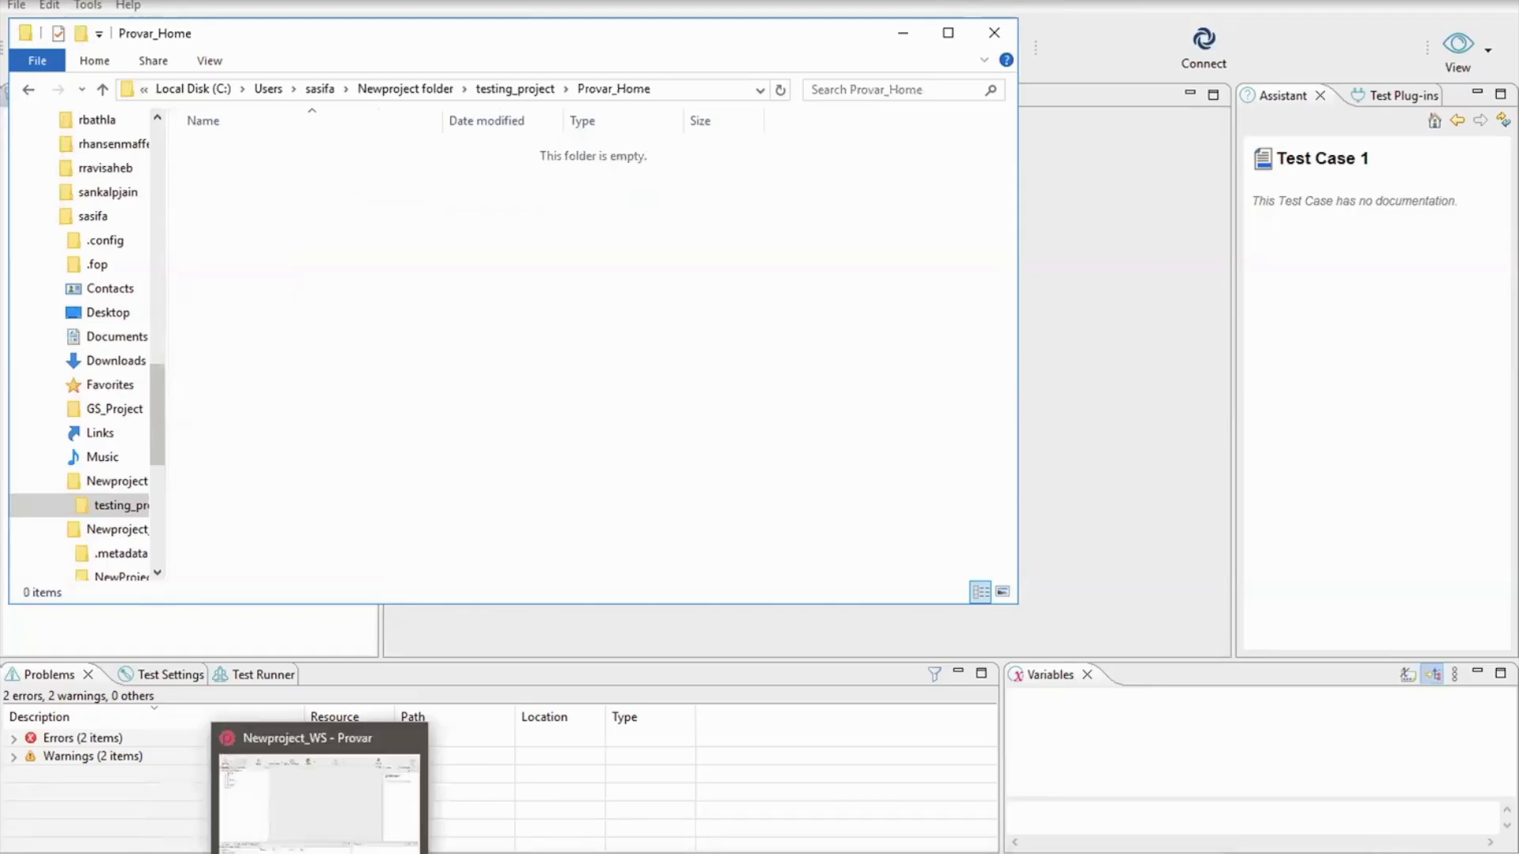
# - Switch to the Provar Success site in the browser and open the Automation v2.18.1.3 Provar CLI (ANT/ProvarDX) download of the V2 - Spring '26 release
pyautogui.click(281, 736)
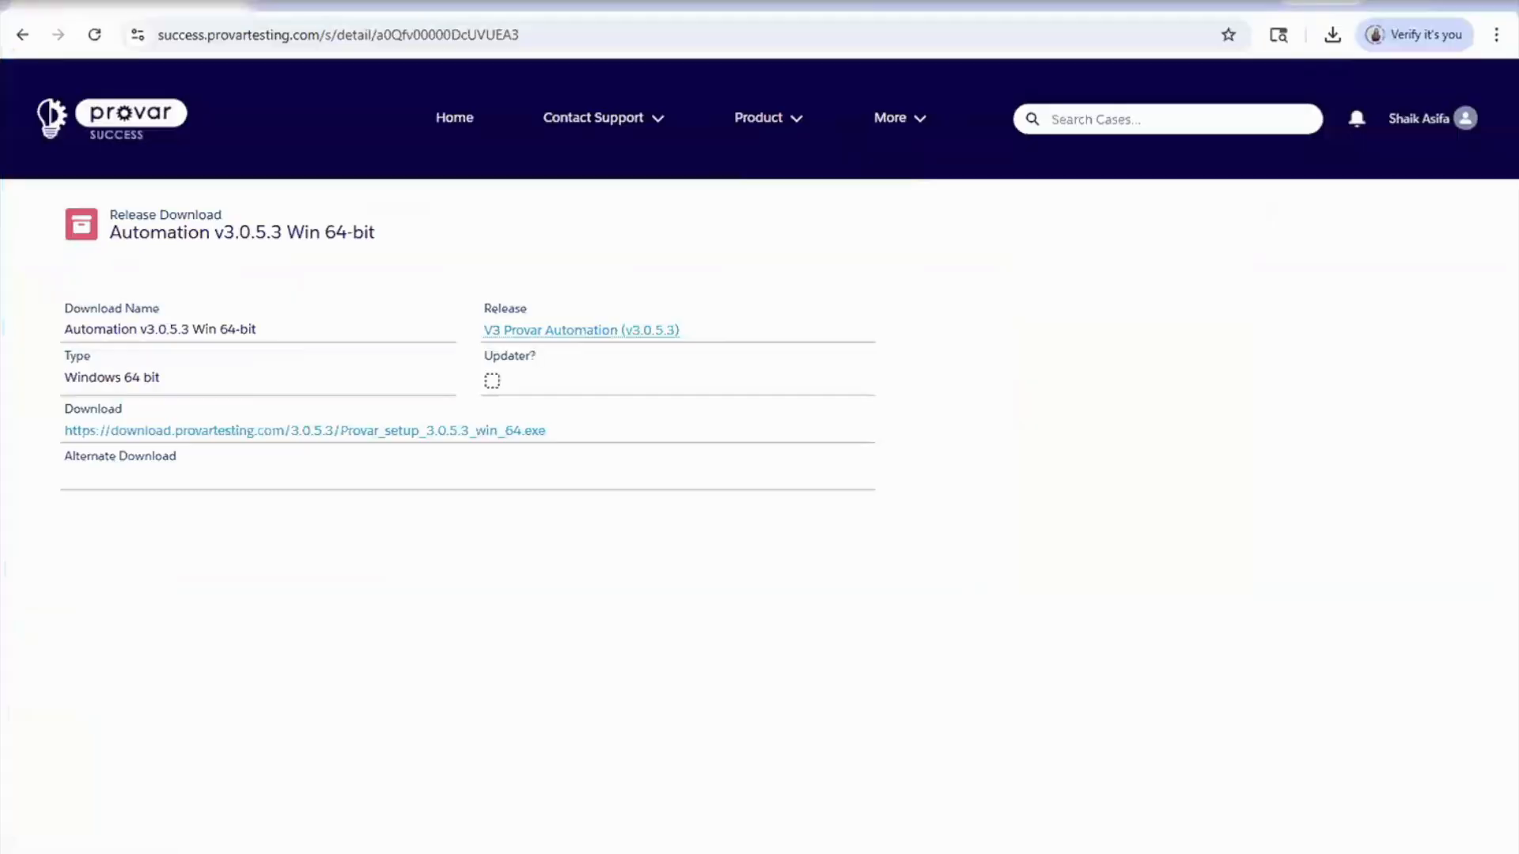
pyautogui.click(755, 133)
pyautogui.click(773, 160)
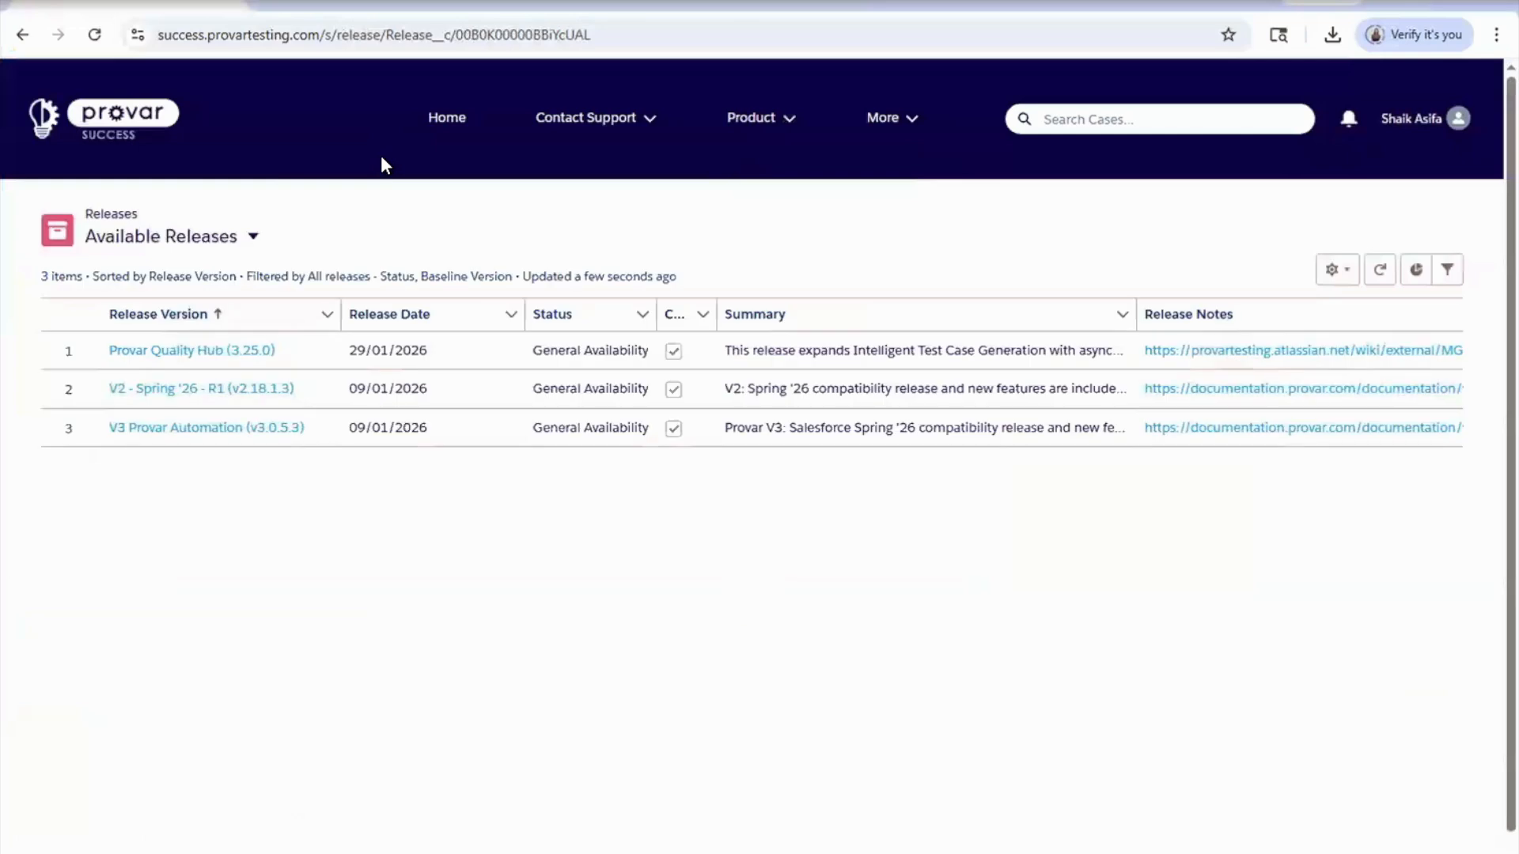
pyautogui.click(244, 394)
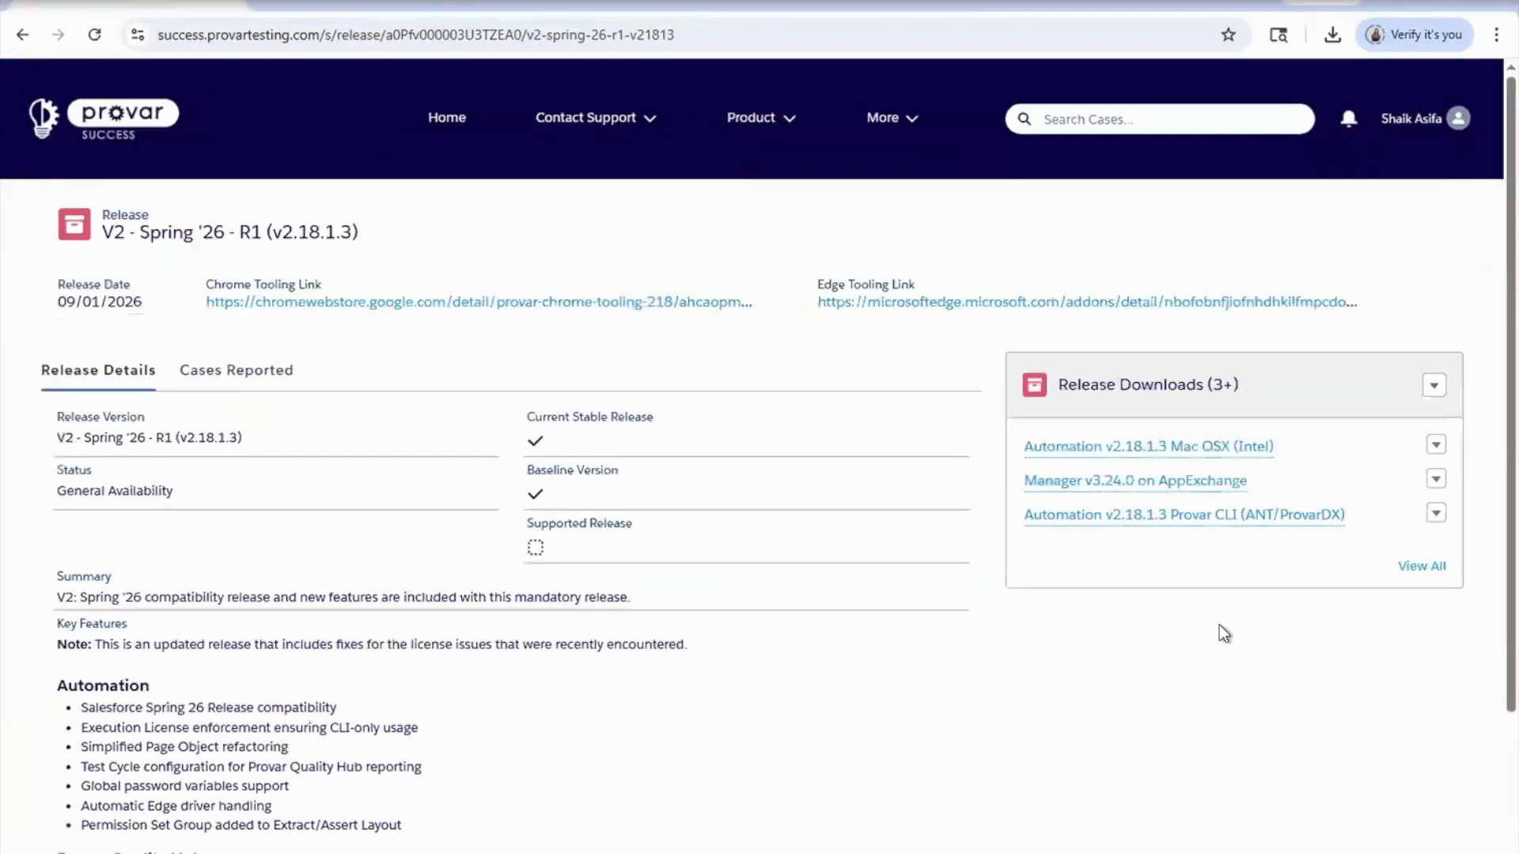
pyautogui.click(1301, 519)
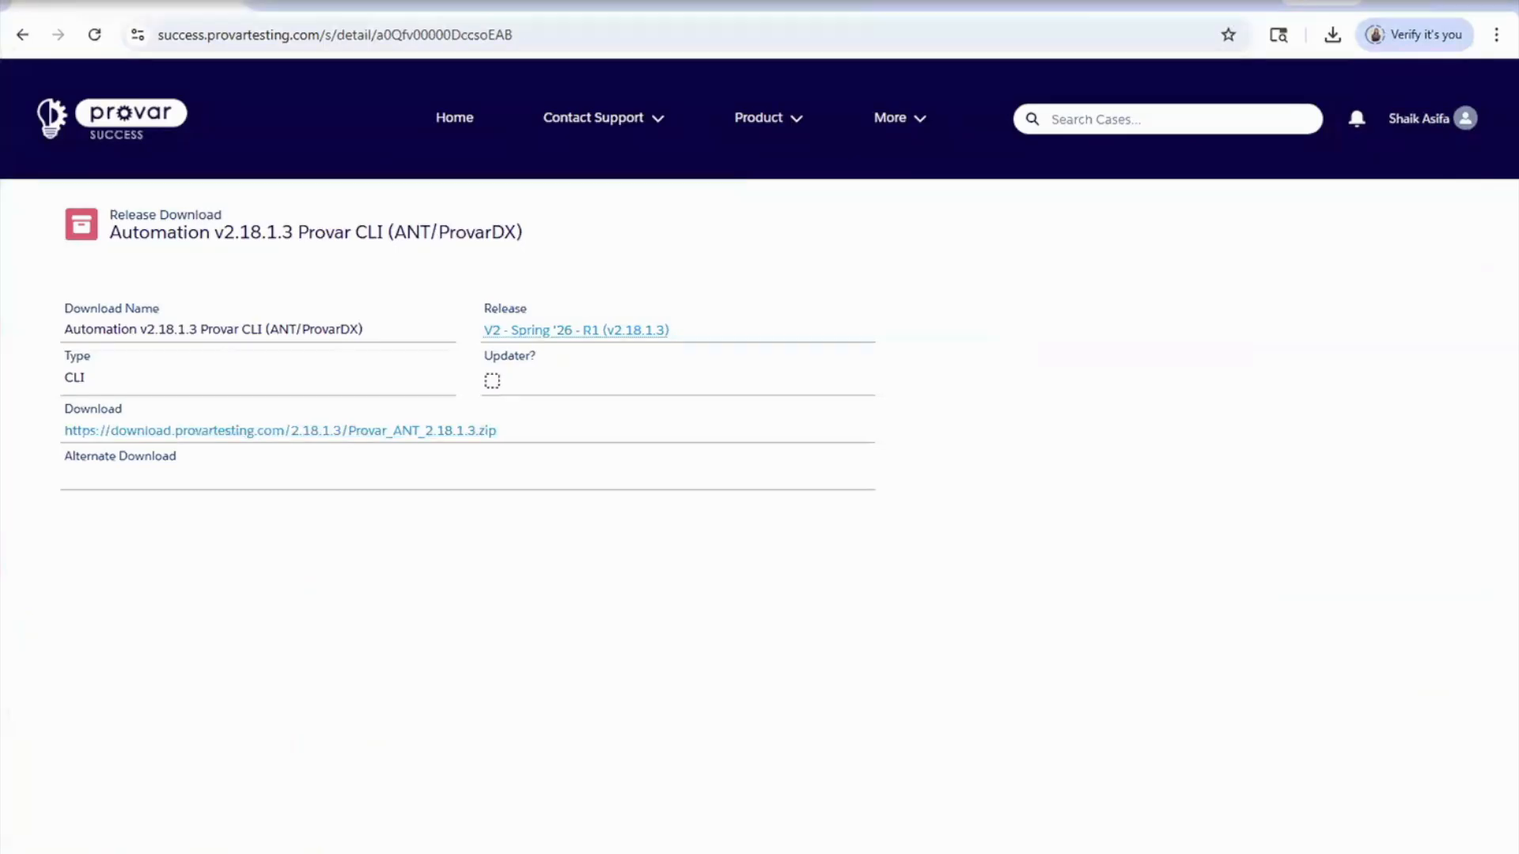
# - Switch to File Explorer and check the Downloads folder for the Provar CLI package
pyautogui.click(213, 791)
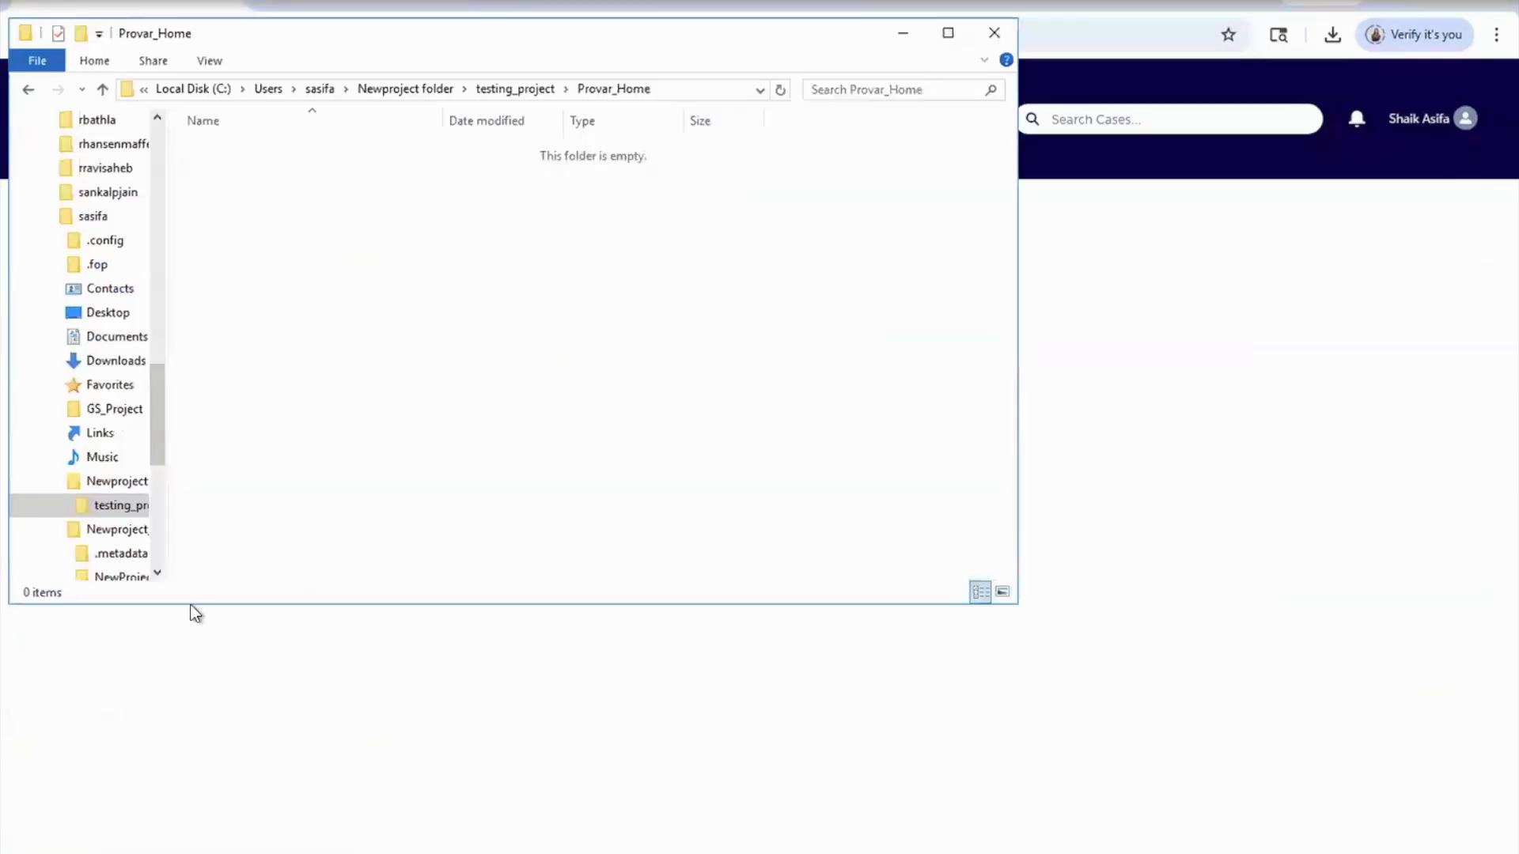
pyautogui.click(119, 361)
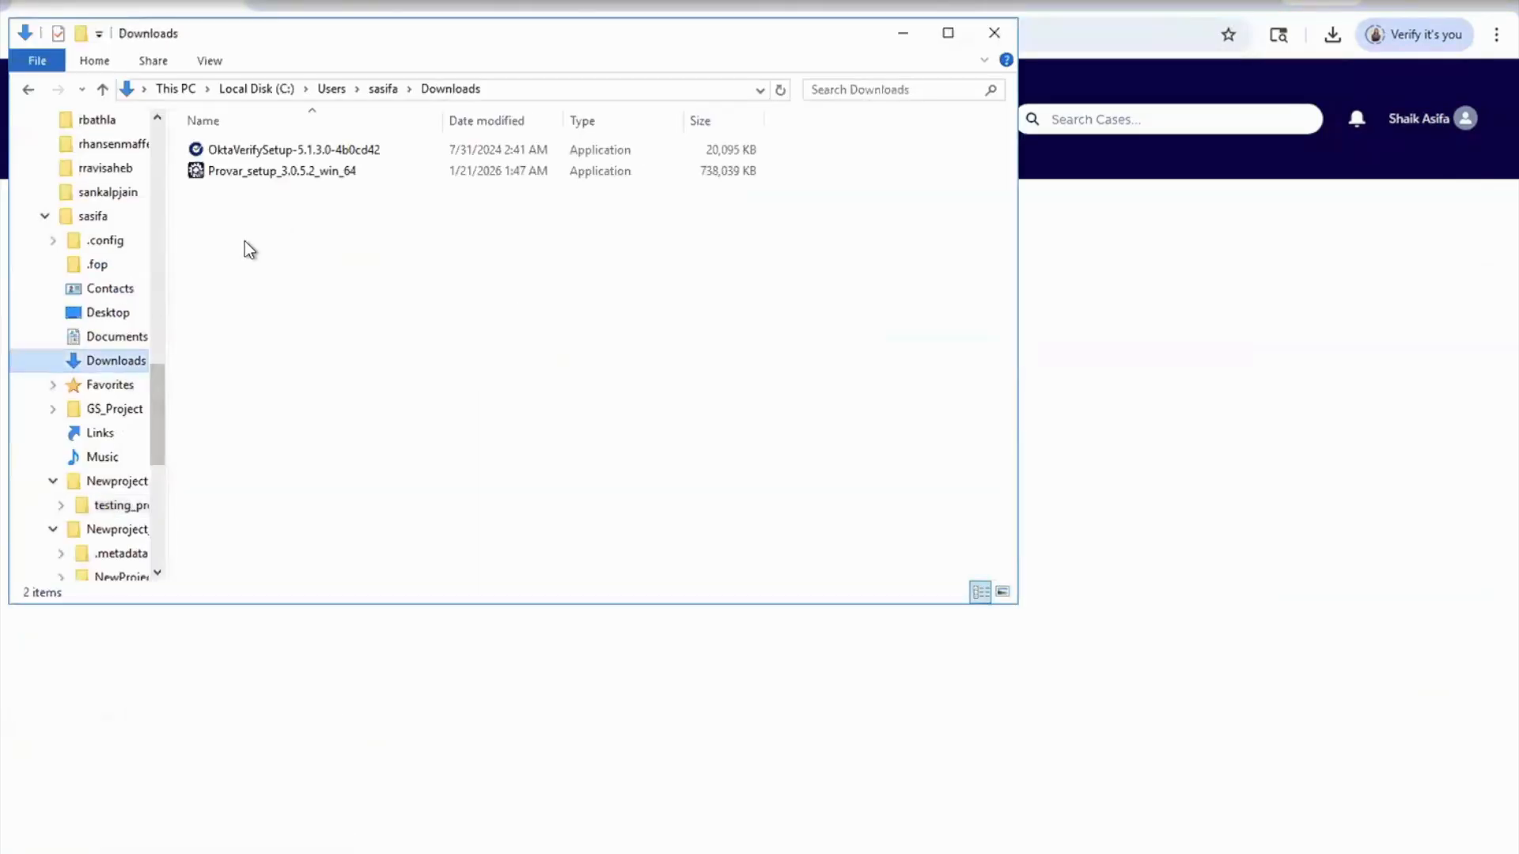
pyautogui.scroll(20, 114, 255)
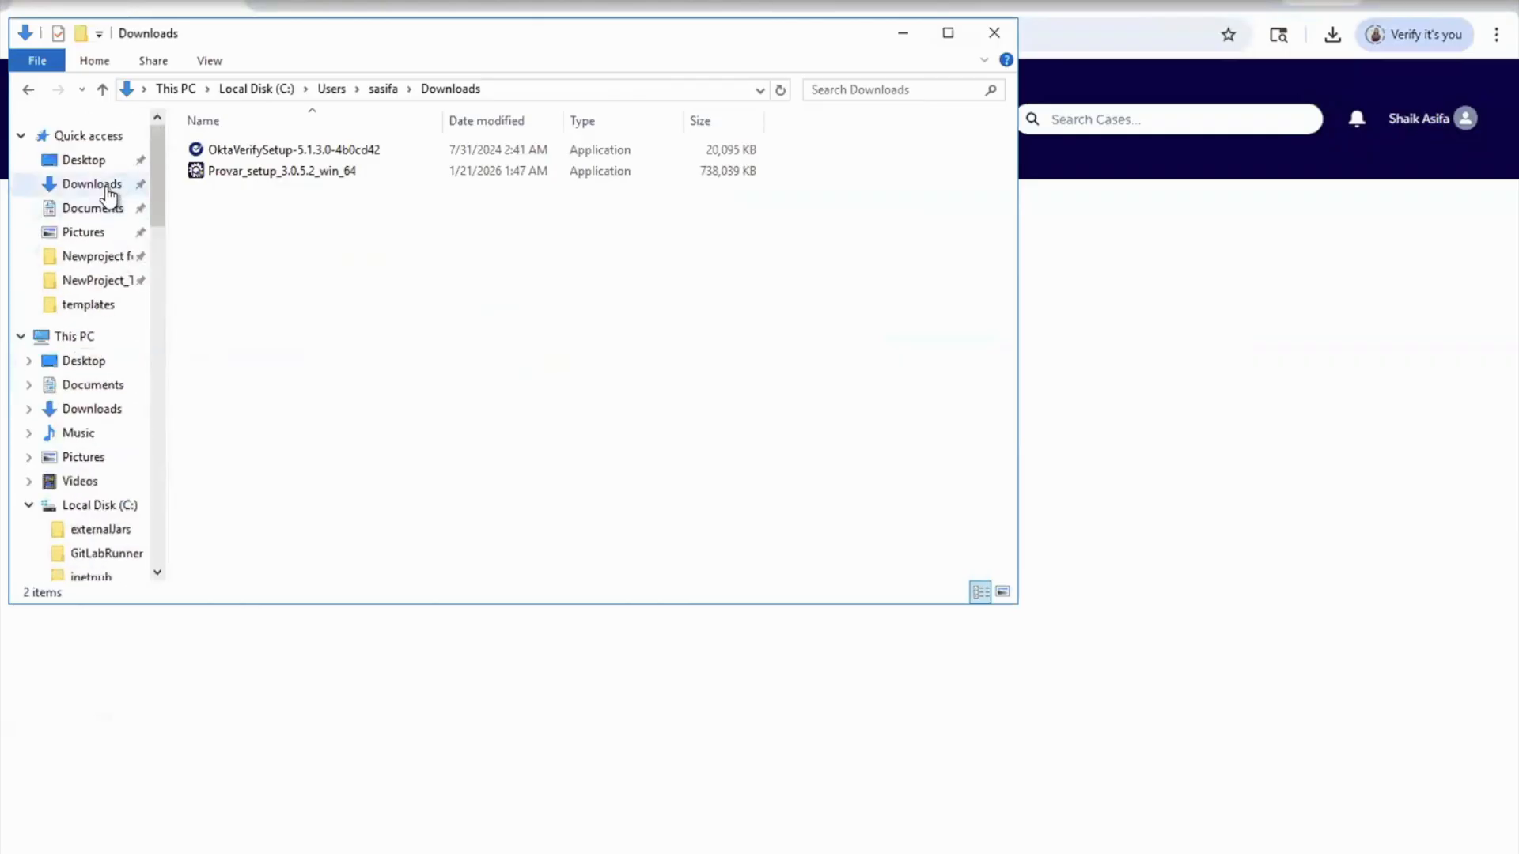
pyautogui.click(109, 192)
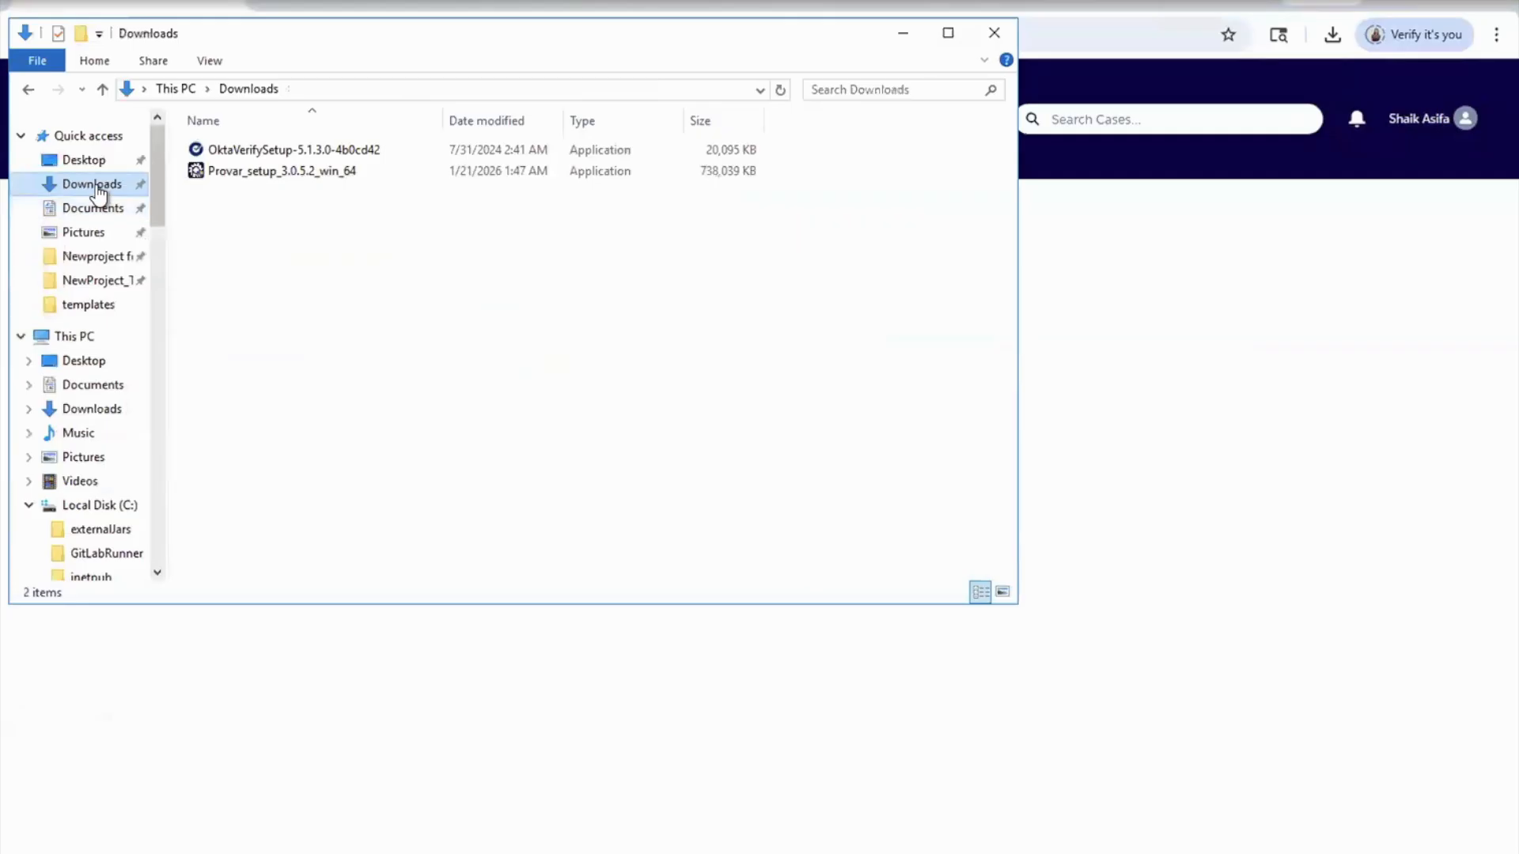
# - Download Provar_ANT_2.18.1.3.zip from the release page in the browser and check its download progress
pyautogui.click(1131, 360)
pyautogui.click(383, 432)
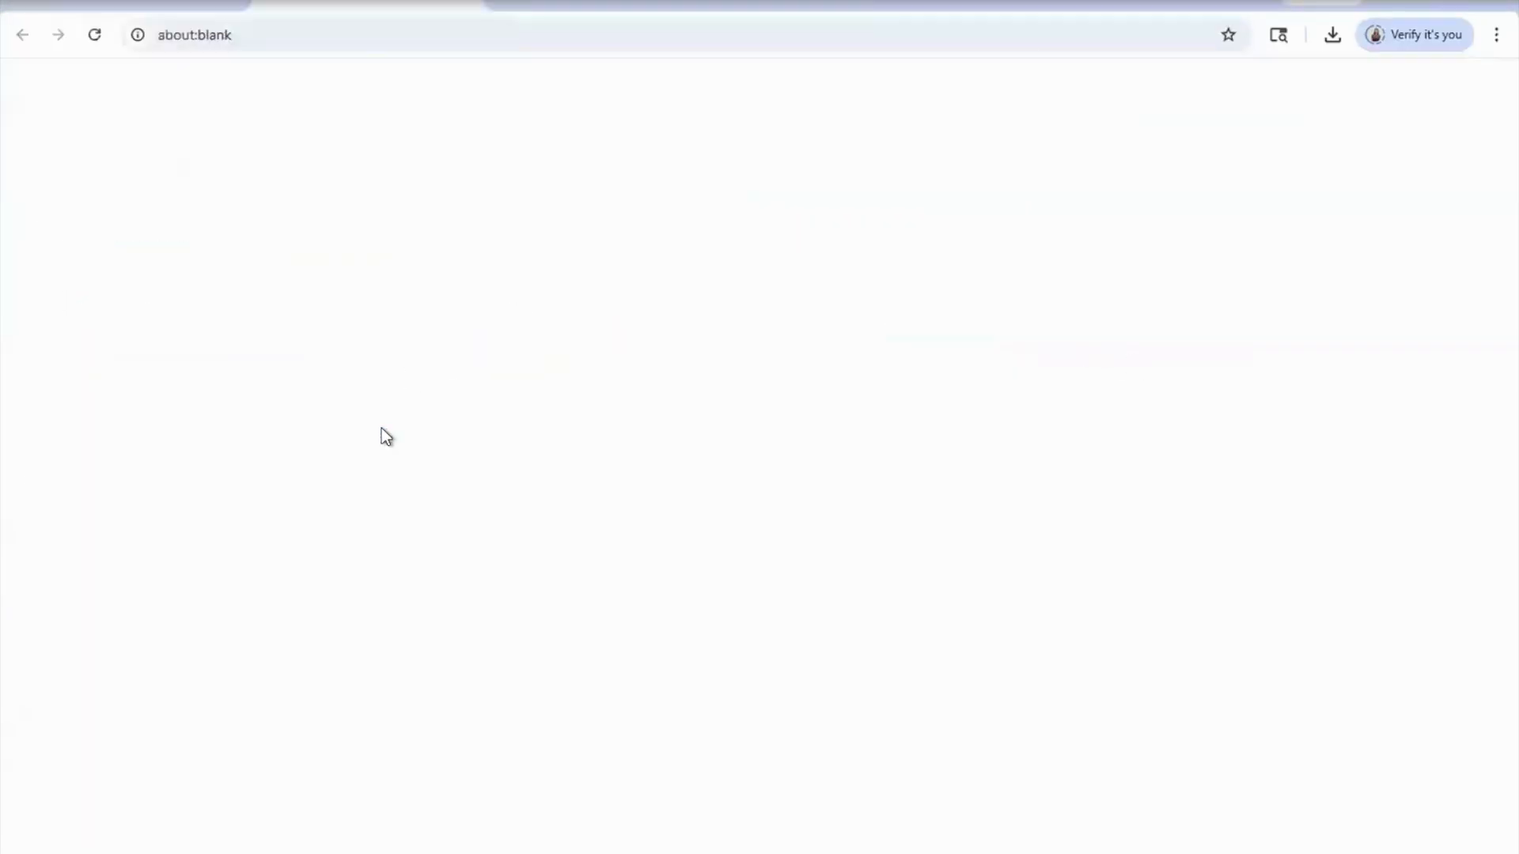
pyautogui.click(1334, 35)
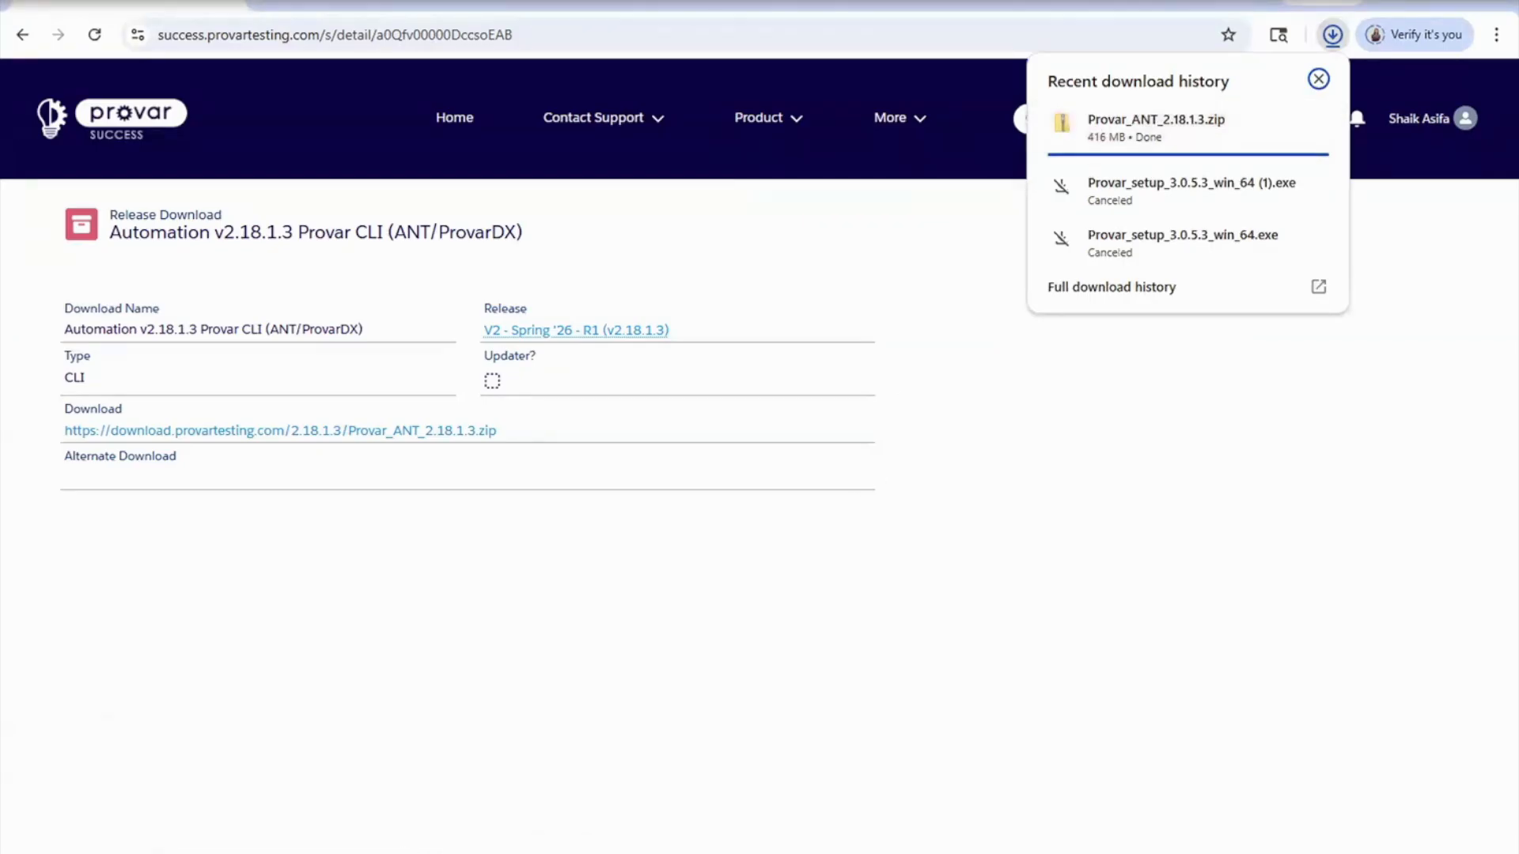
# - Switch to File Explorer and extract the Provar_ANT_2.18.1.3 archive to a folder of the same name in Downloads
pyautogui.click(255, 852)
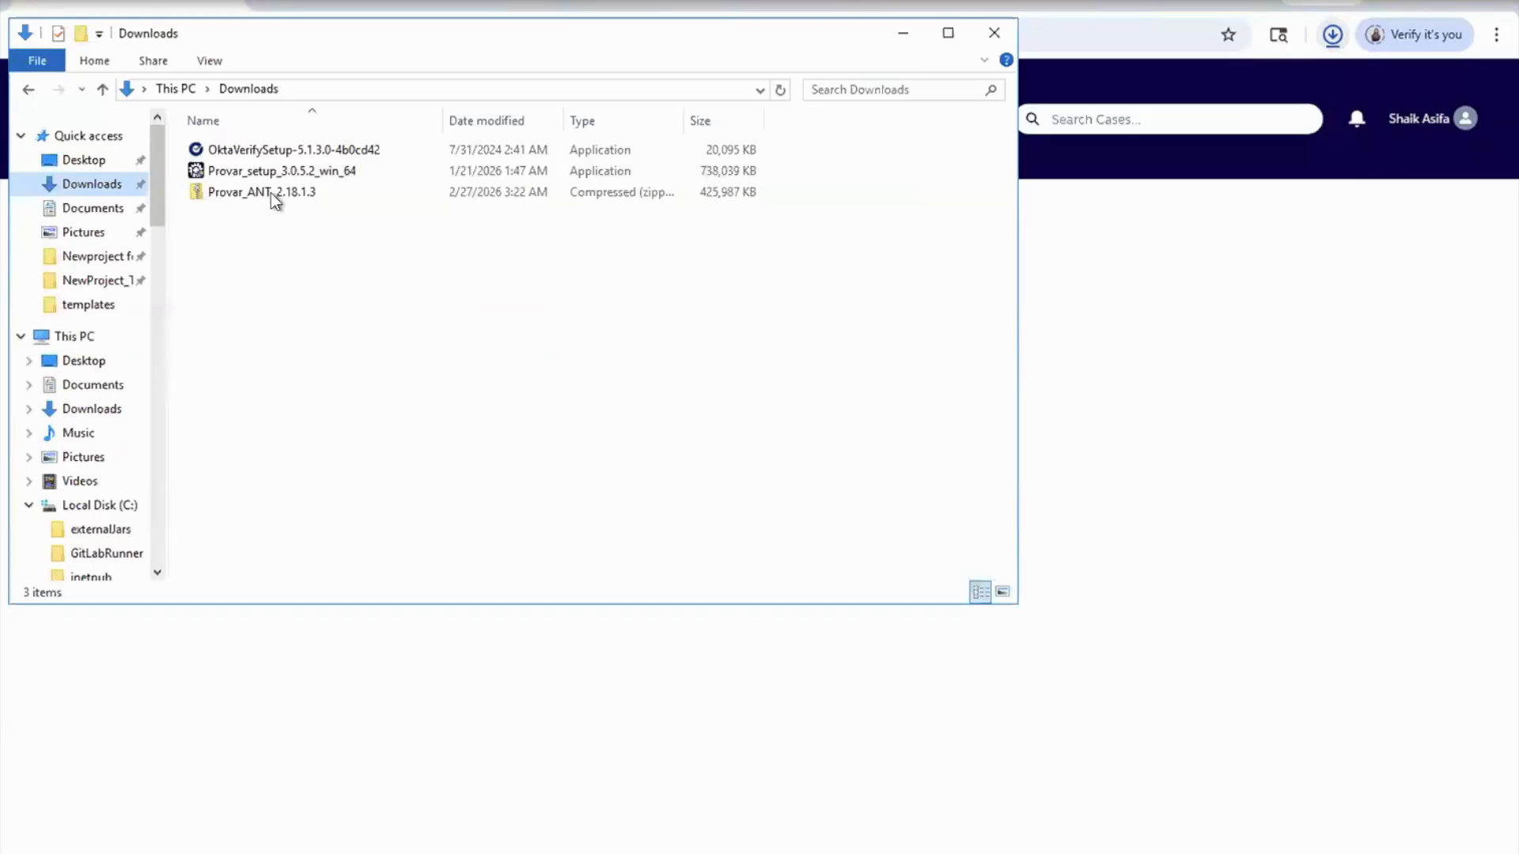
pyautogui.click(271, 192)
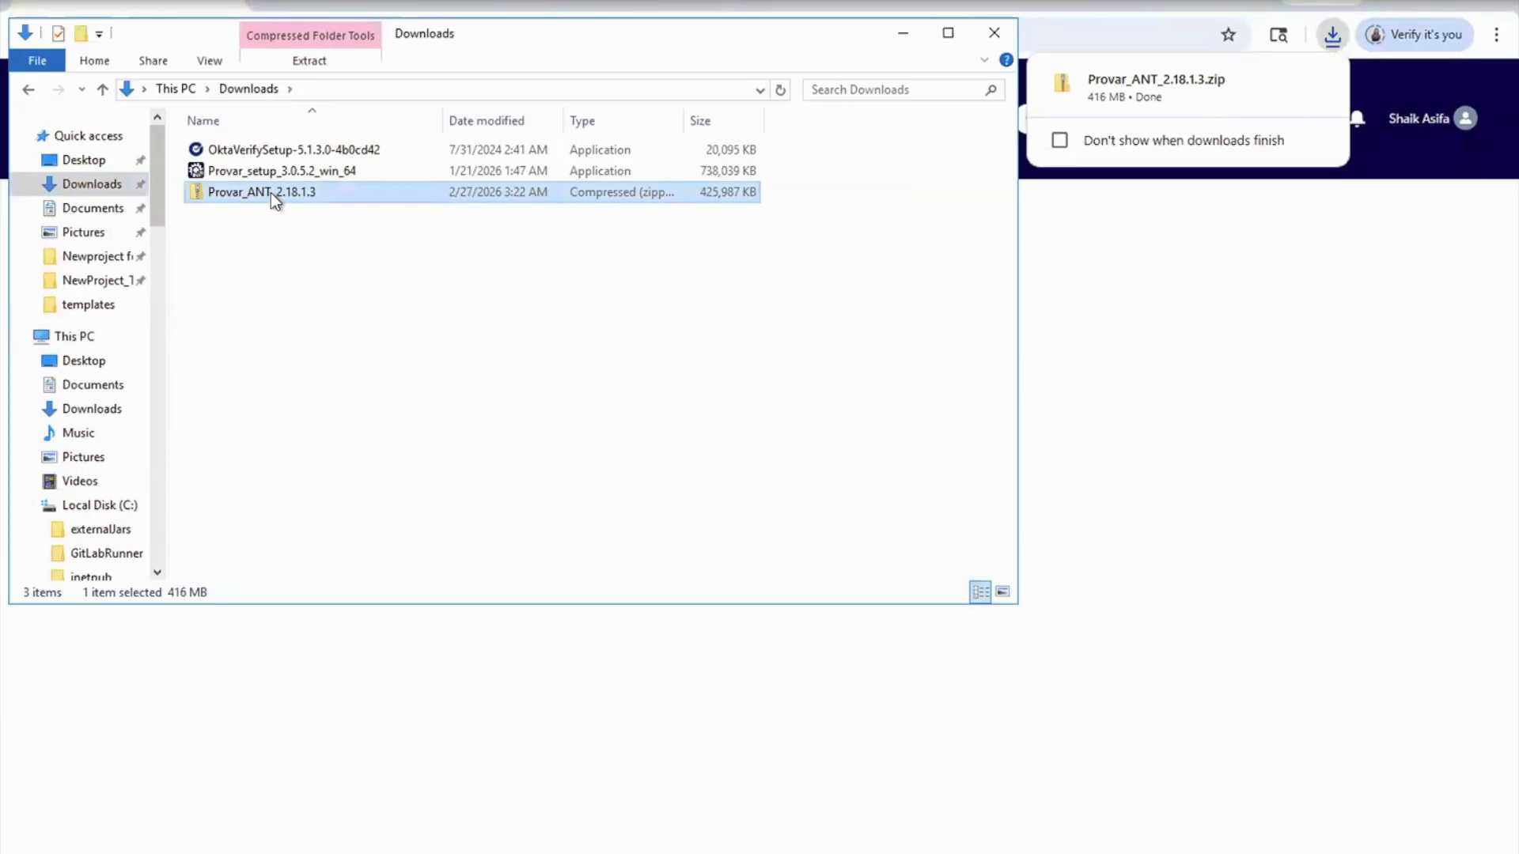
pyautogui.rightClick(270, 195)
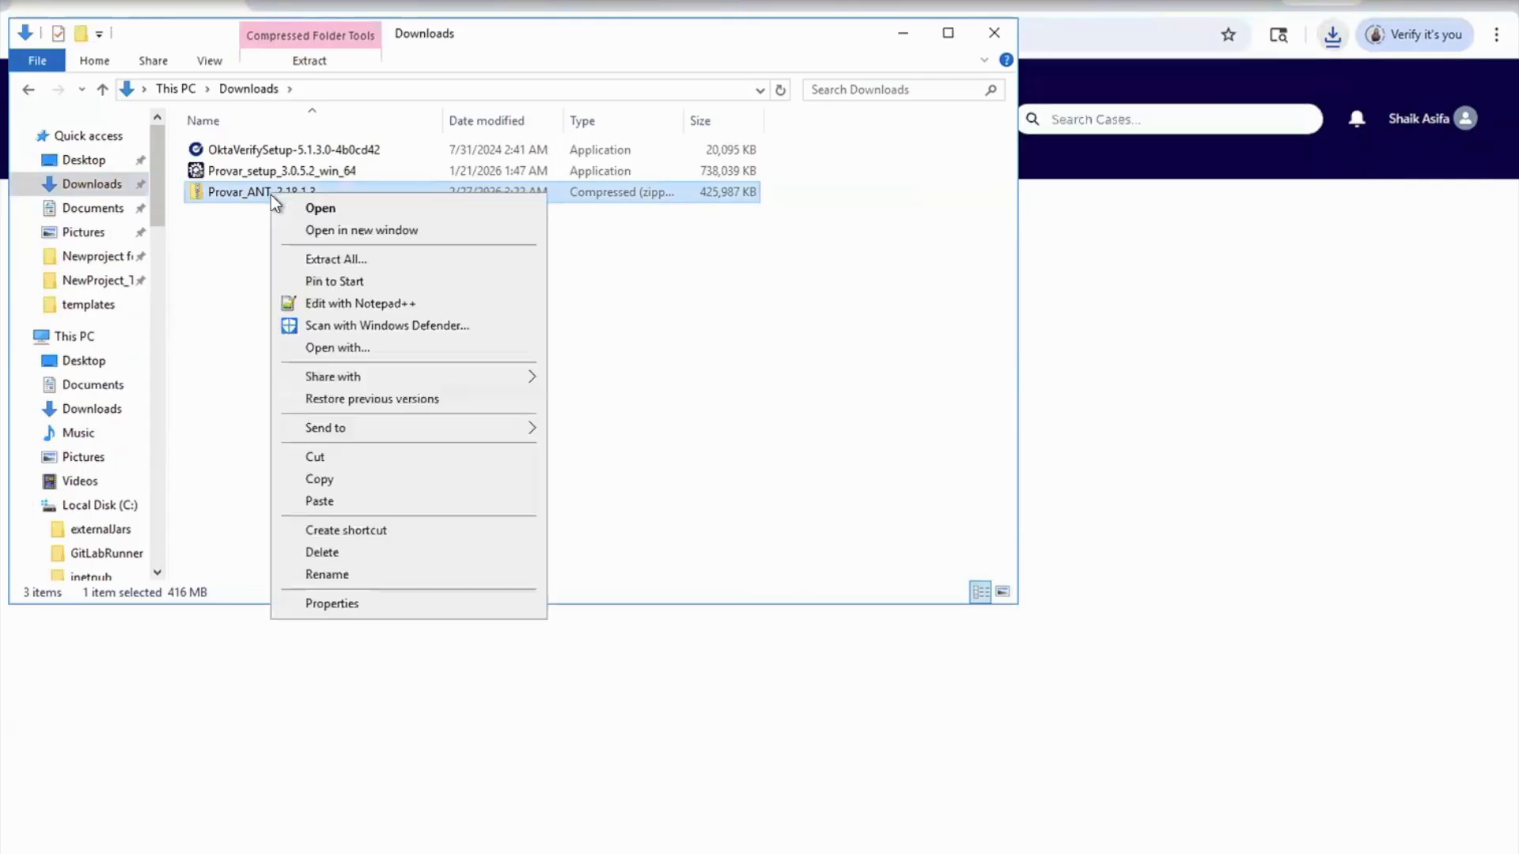
pyautogui.click(334, 263)
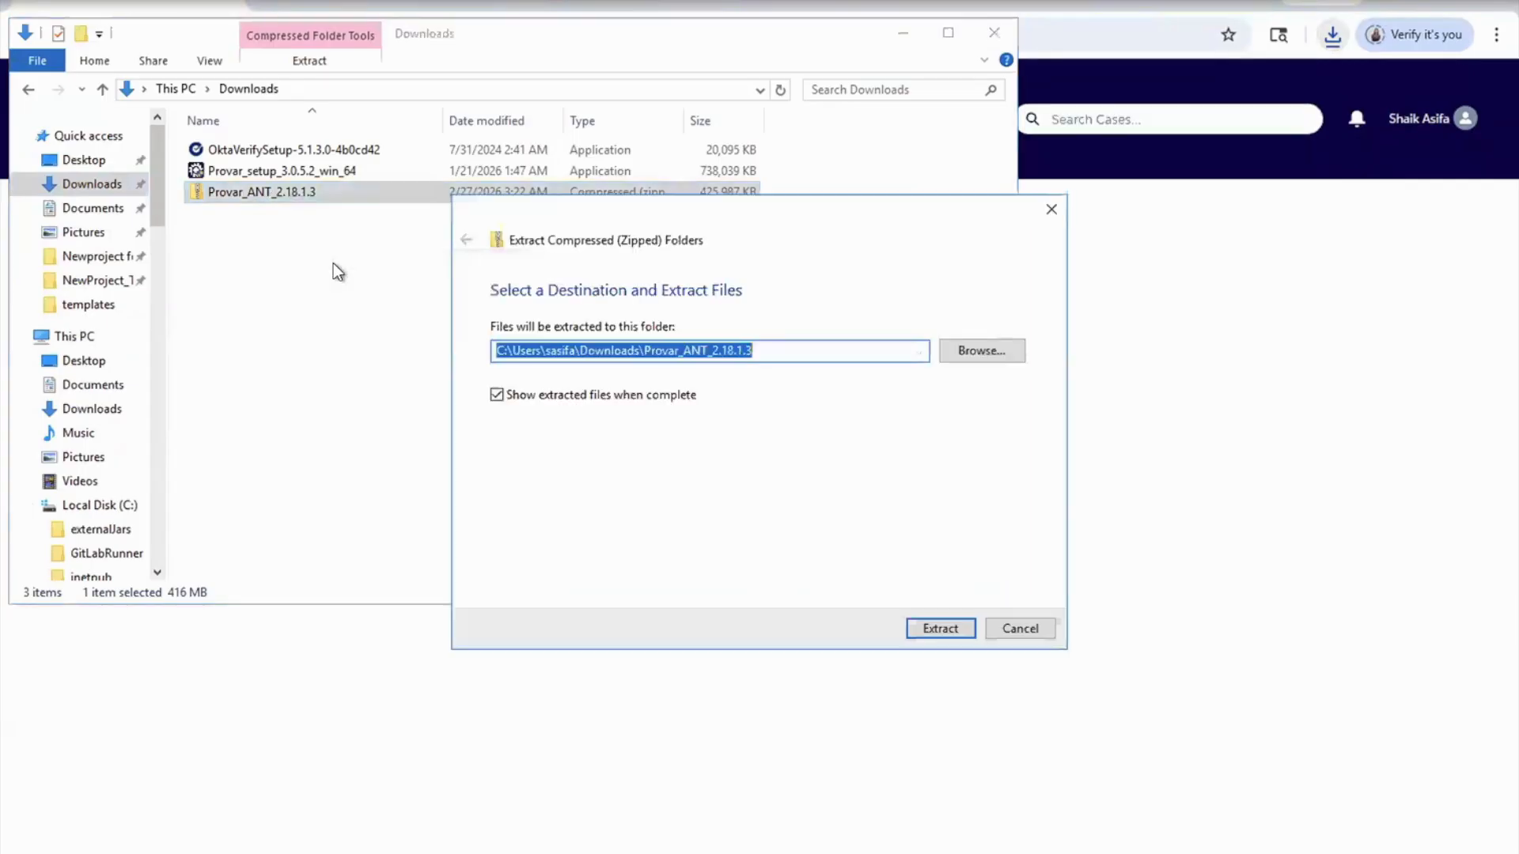
pyautogui.click(958, 626)
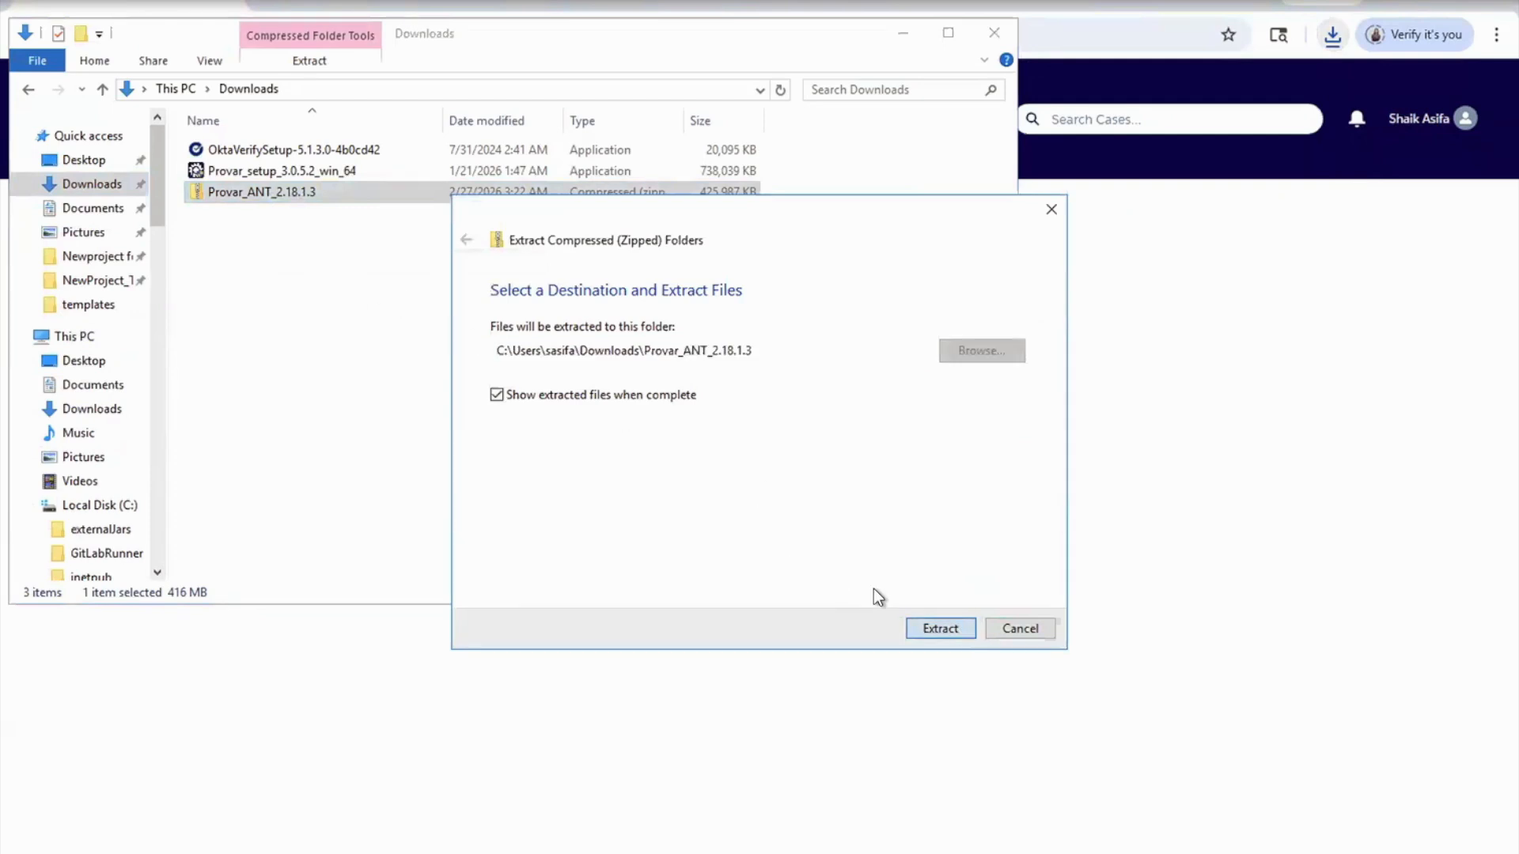
pyautogui.click(919, 626)
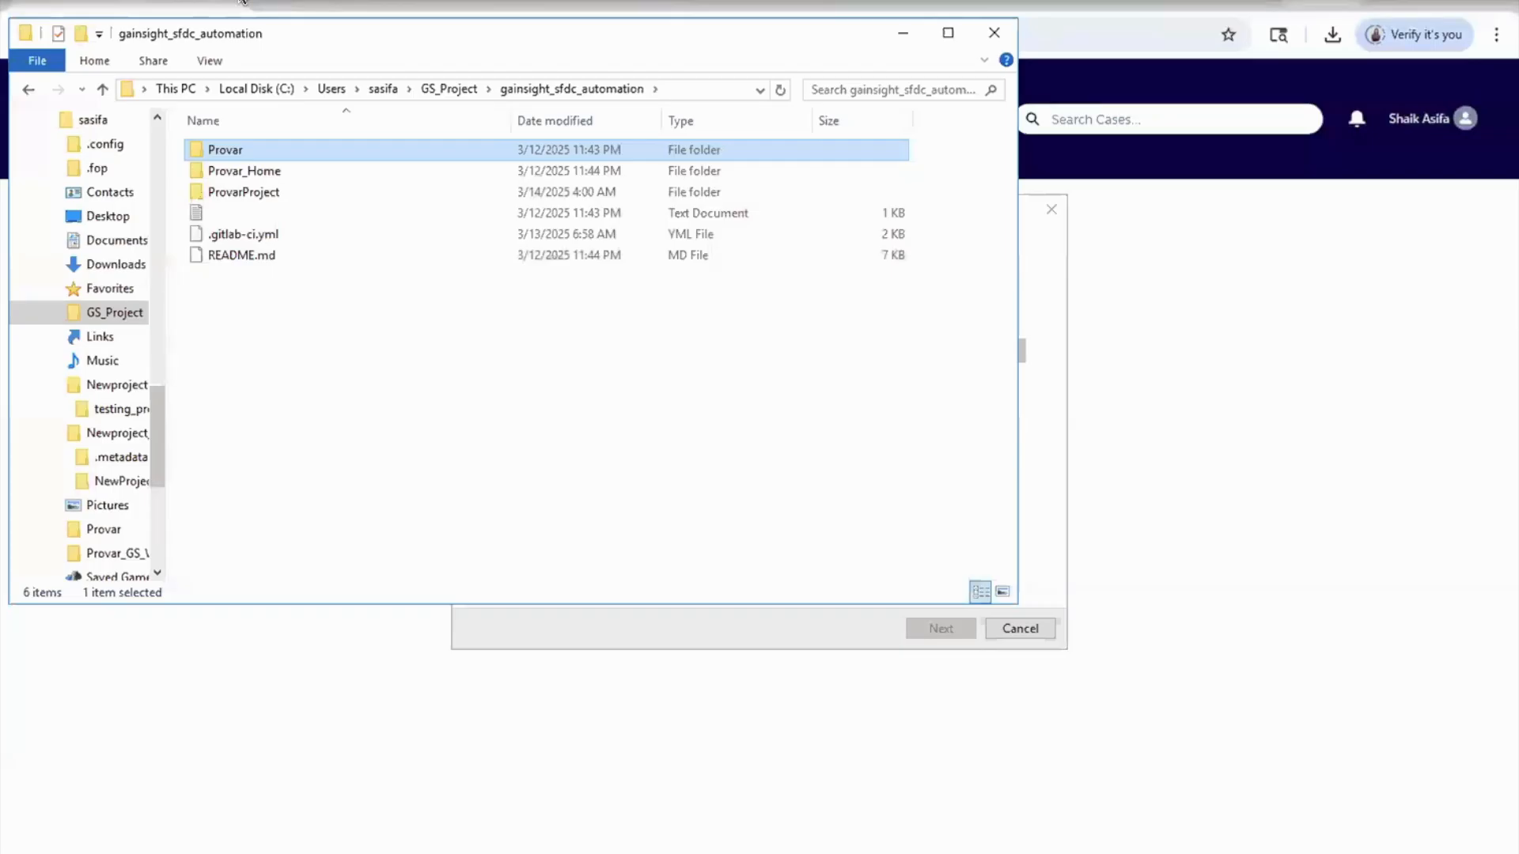
# - Examine the ProvarProject folder inside gainsight_sfdc_automation as a reference for the project structure
pyautogui.click(374, 388)
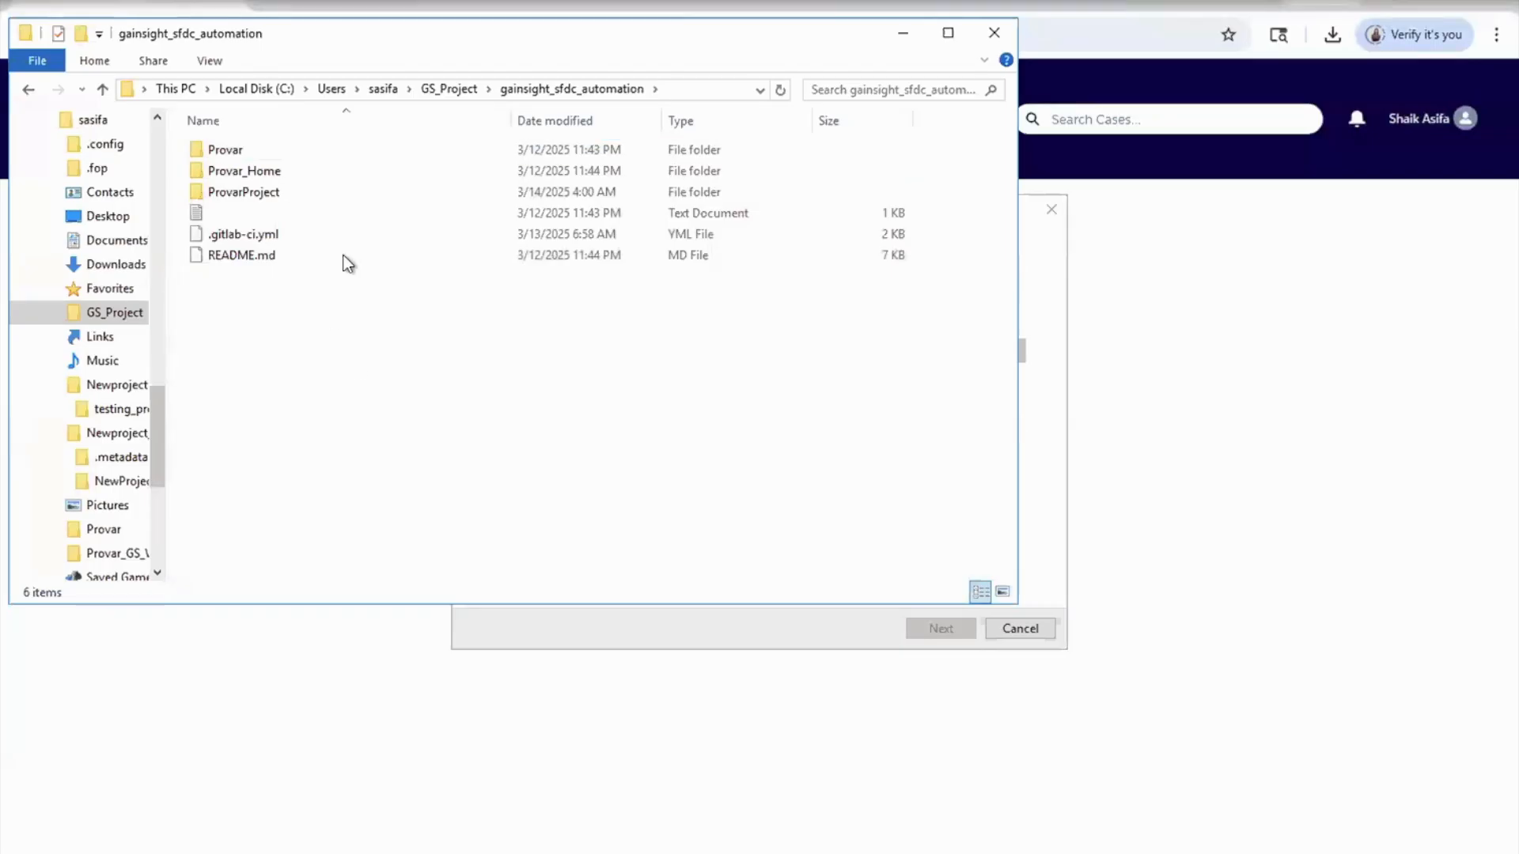
pyautogui.doubleClick(302, 191)
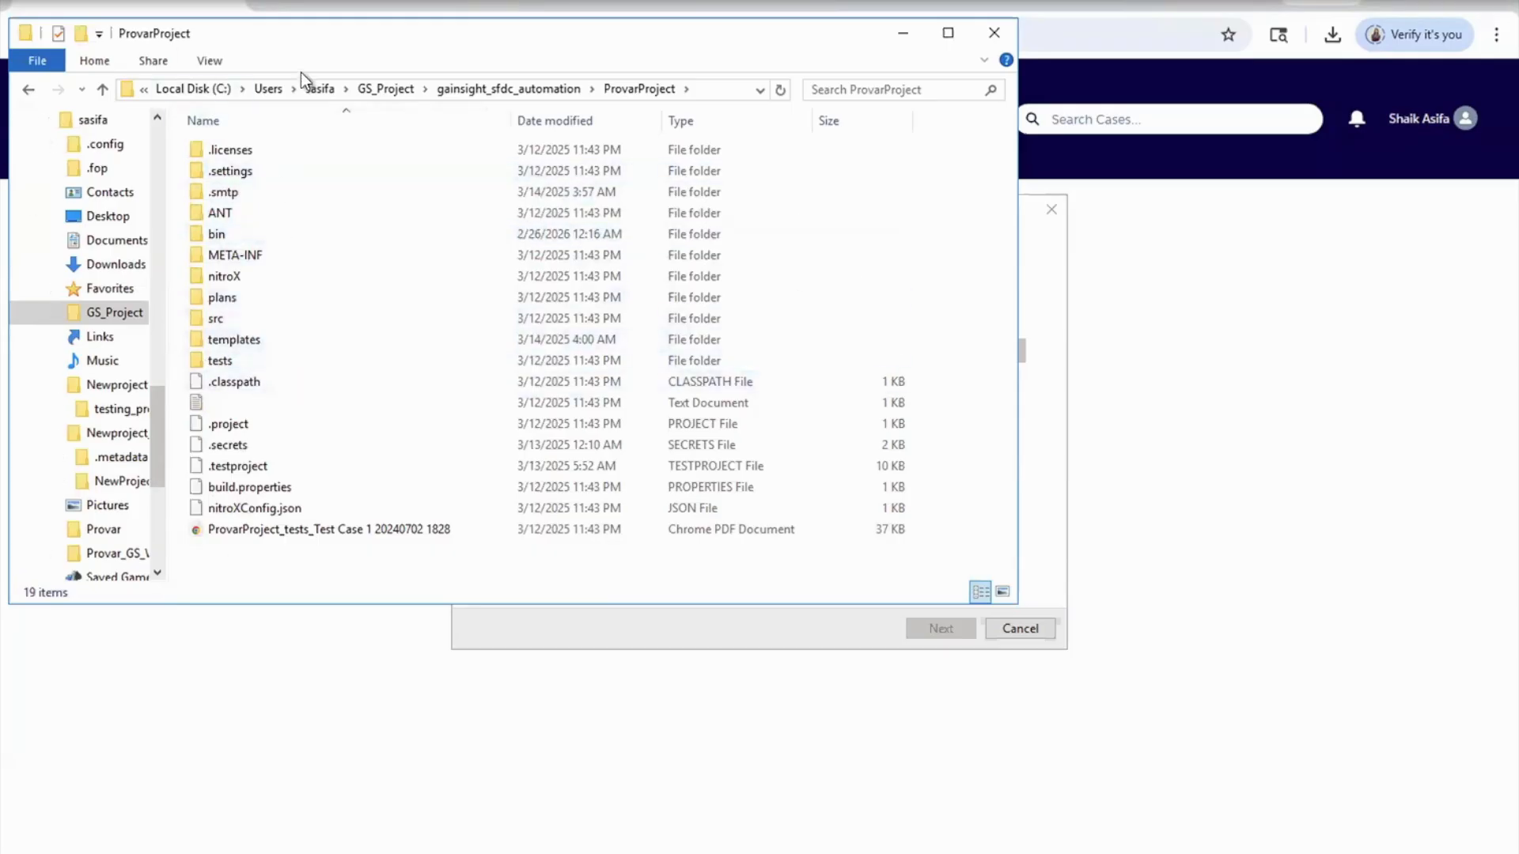
pyautogui.click(528, 89)
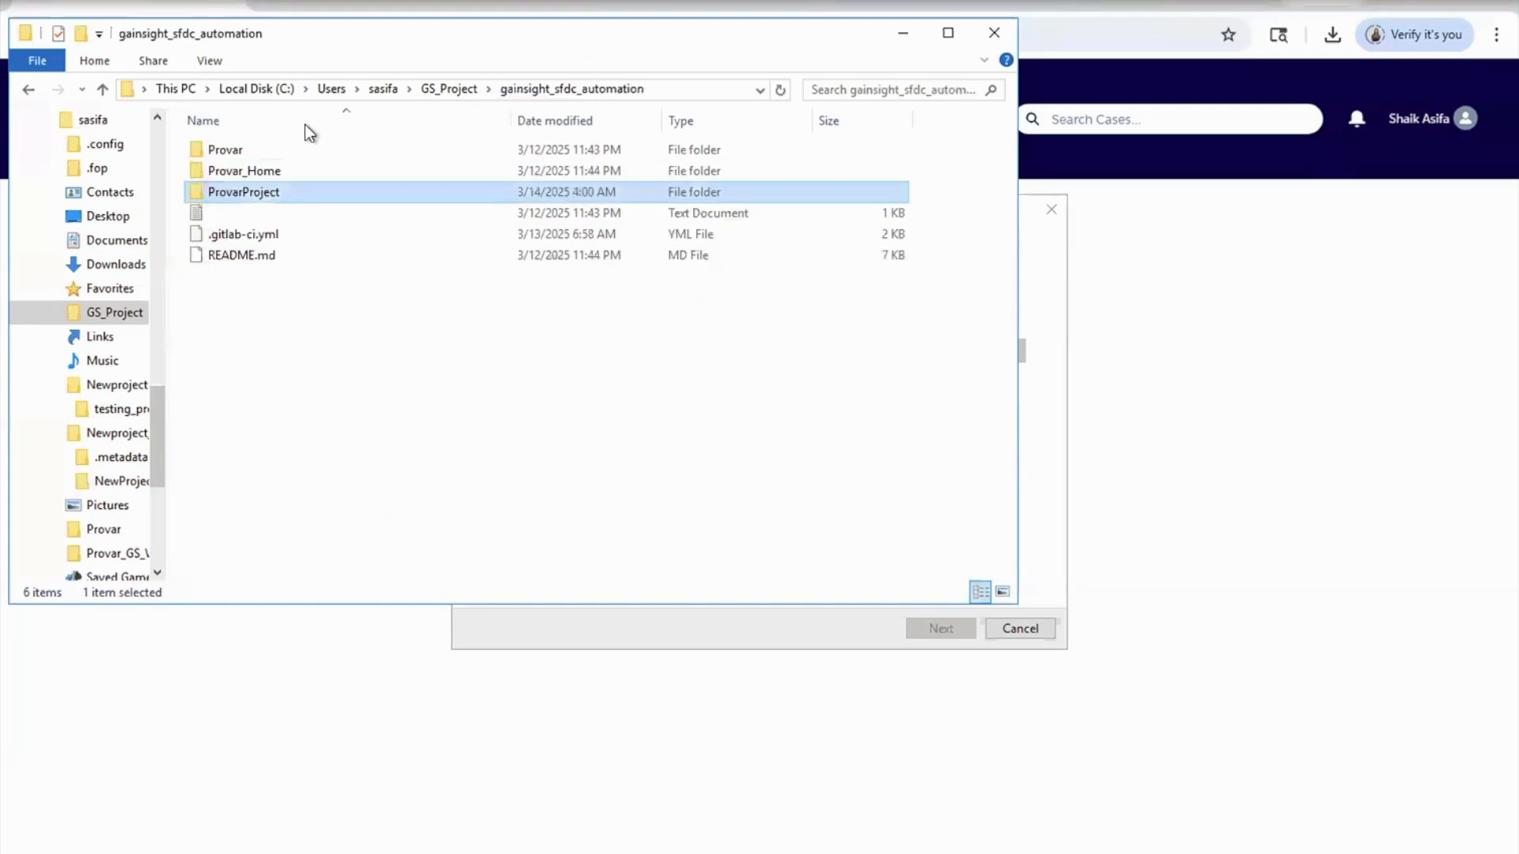
# - Copy all contents of Provar_Home in gainsight_sfdc_automation into the Provar_Home folder of testing_project
pyautogui.doubleClick(261, 170)
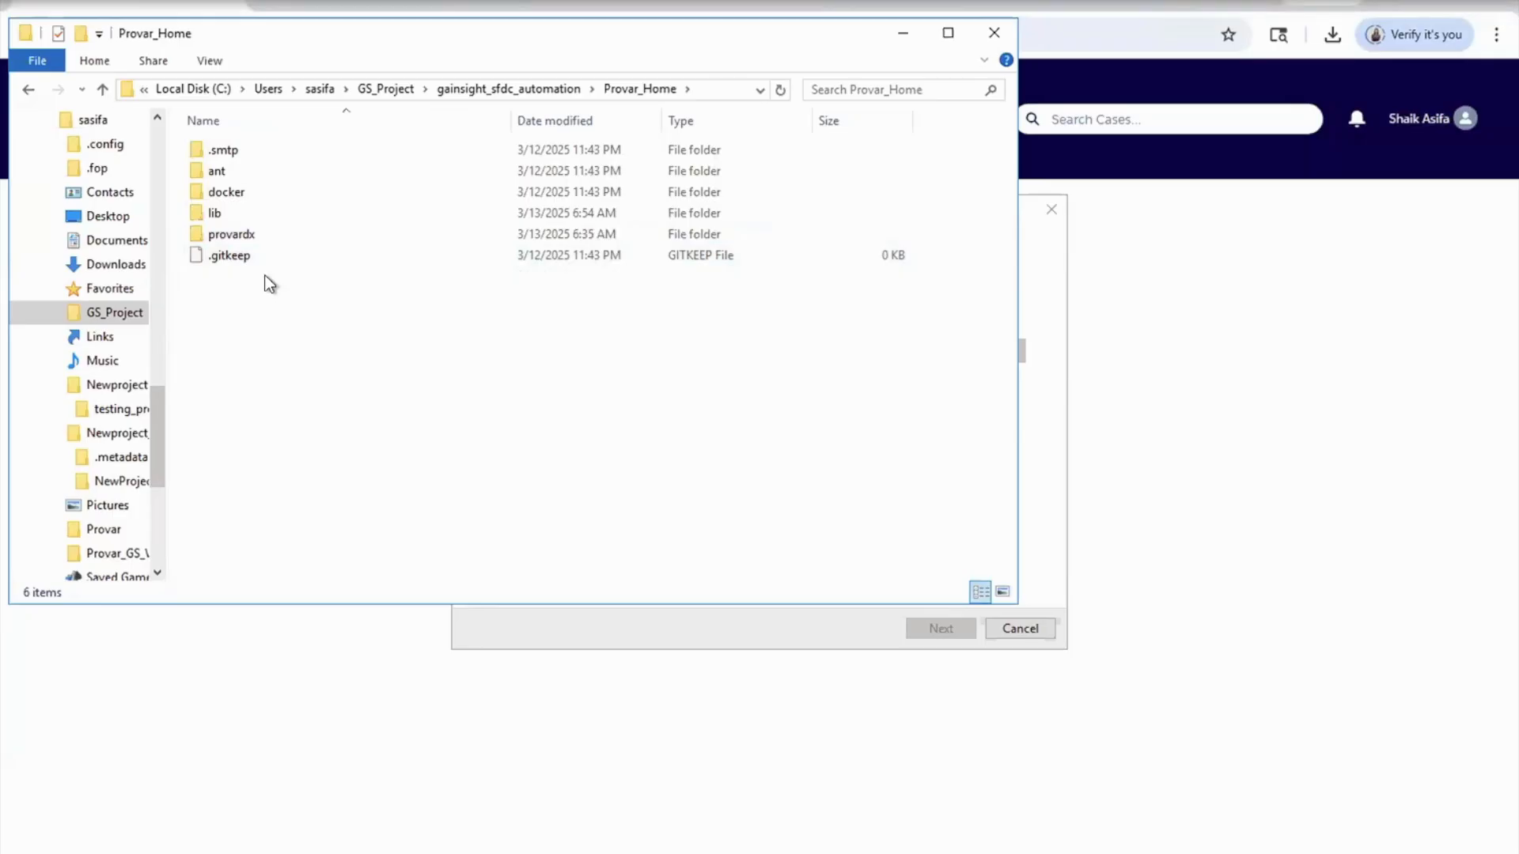
pyautogui.click(256, 155)
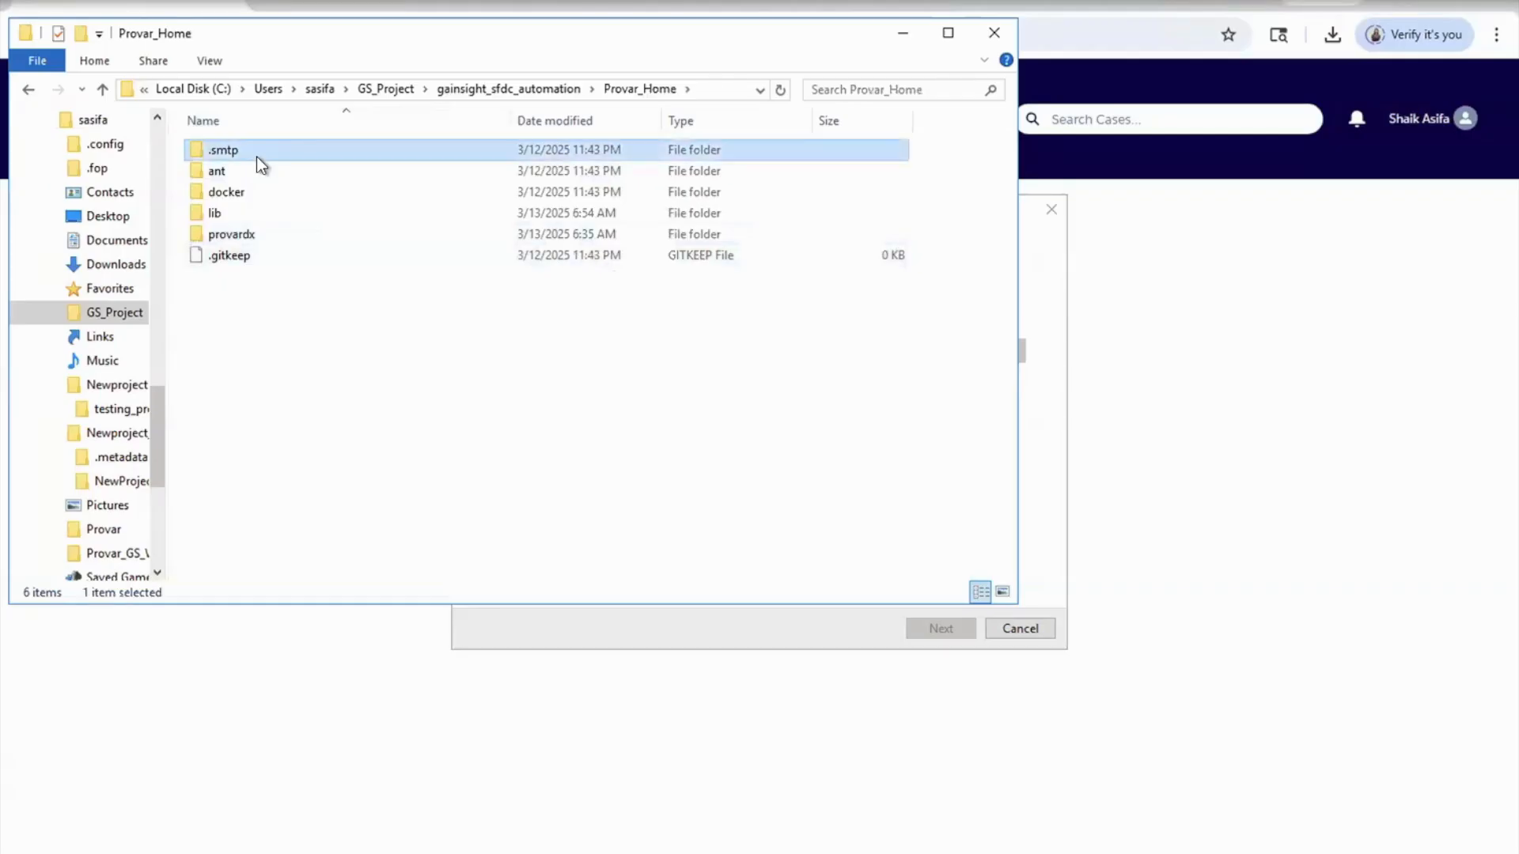
pyautogui.hotkey('shift', 'Down')
pyautogui.hotkey('shift', 'Down')
pyautogui.hotkey('shift', 'Down')
pyautogui.hotkey('shift', 'Down')
pyautogui.hotkey('shift', 'Down')
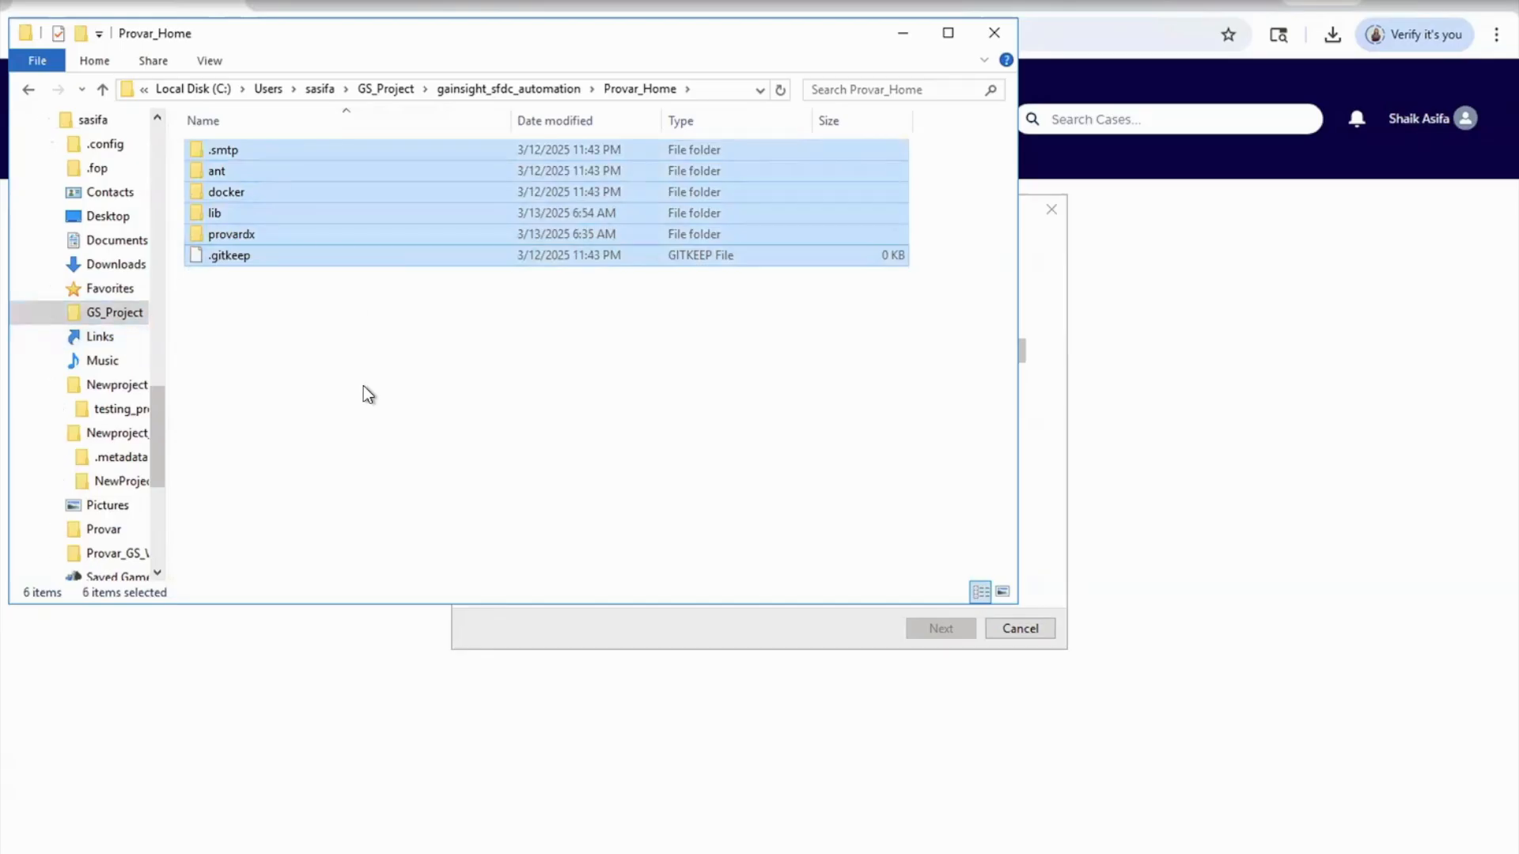
pyautogui.click(119, 410)
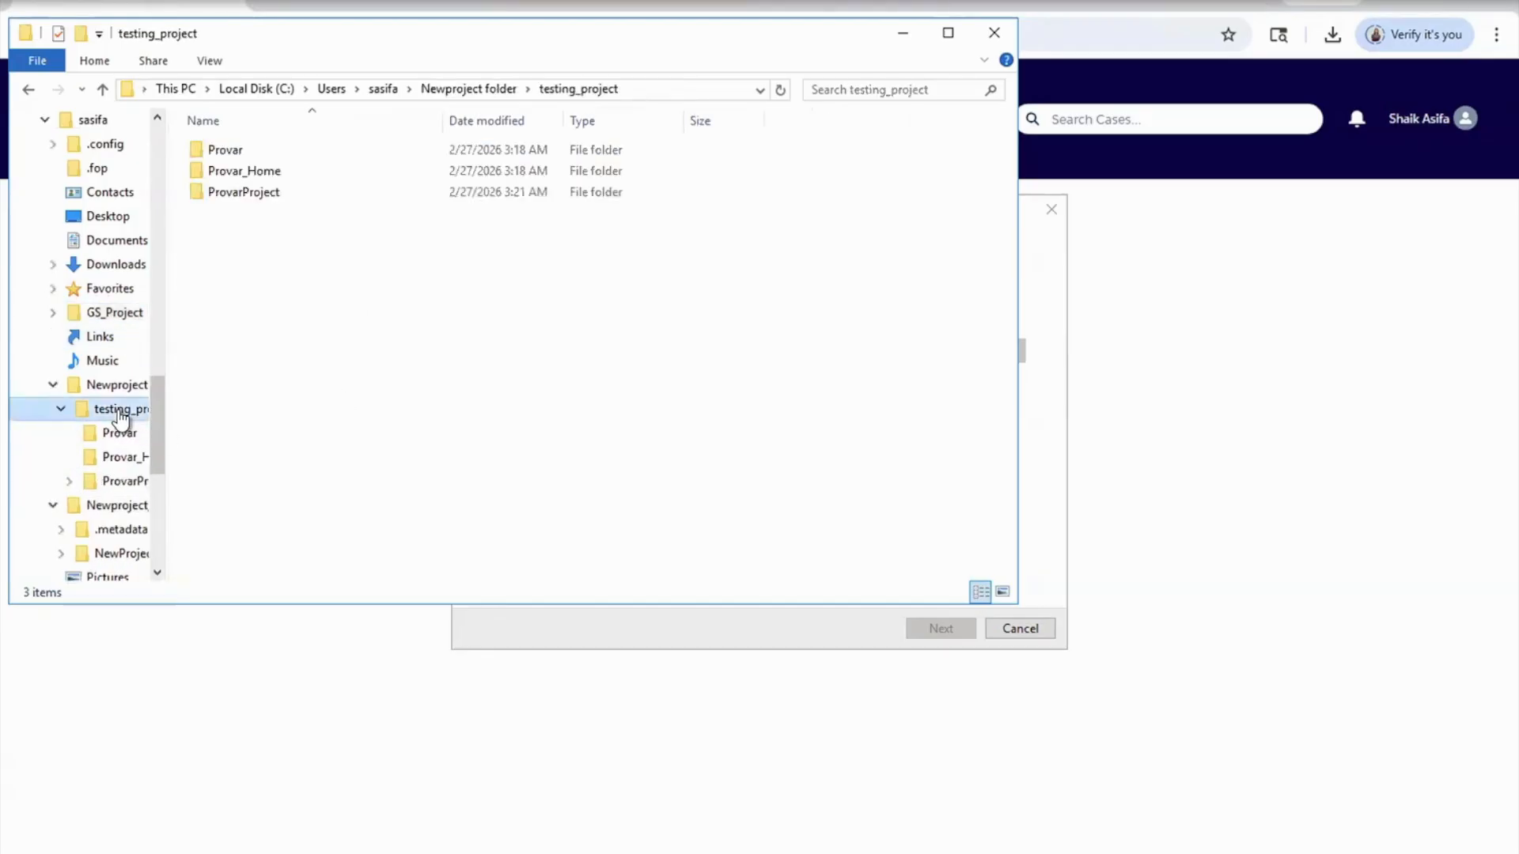
pyautogui.doubleClick(273, 172)
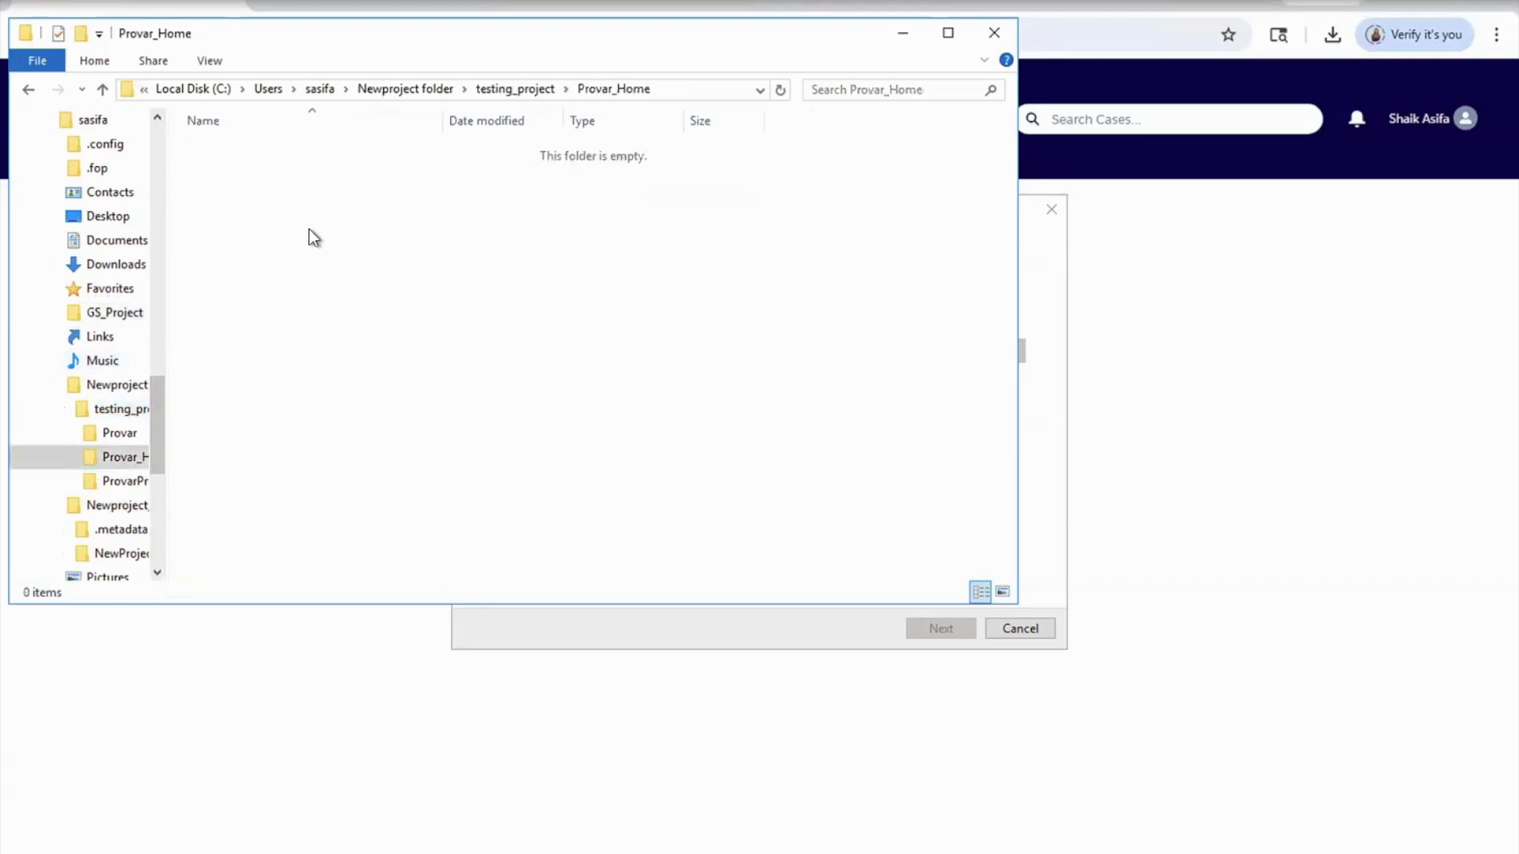
pyautogui.hotkey('ctrl', 'v')
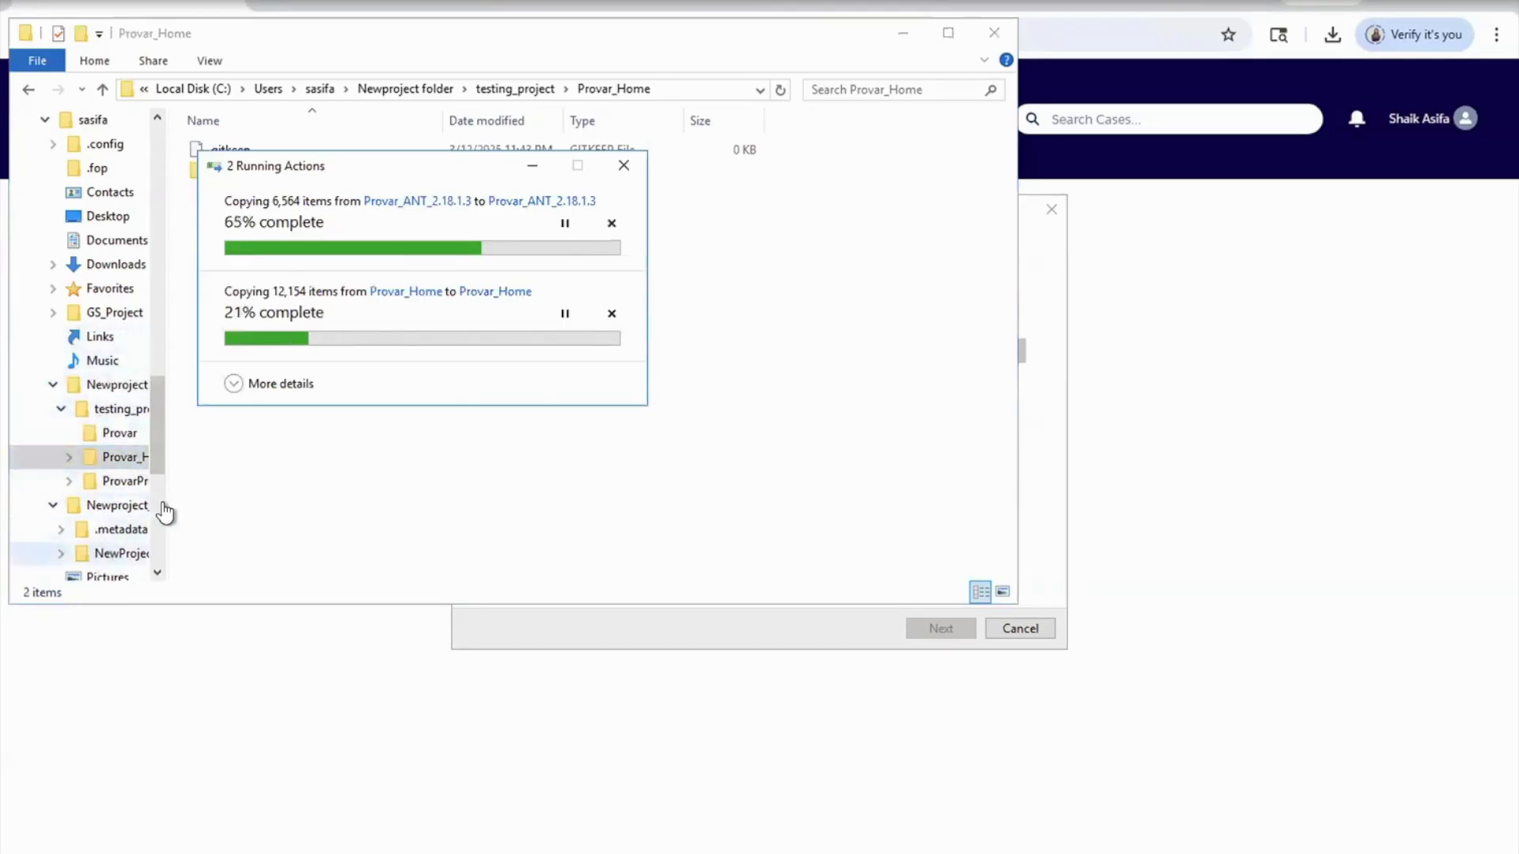
# - Copy .gitignore, .gitlab-ci.yml and README.md from gainsight_sfdc_automation in GS_Project into the testing_project folder
pyautogui.click(115, 313)
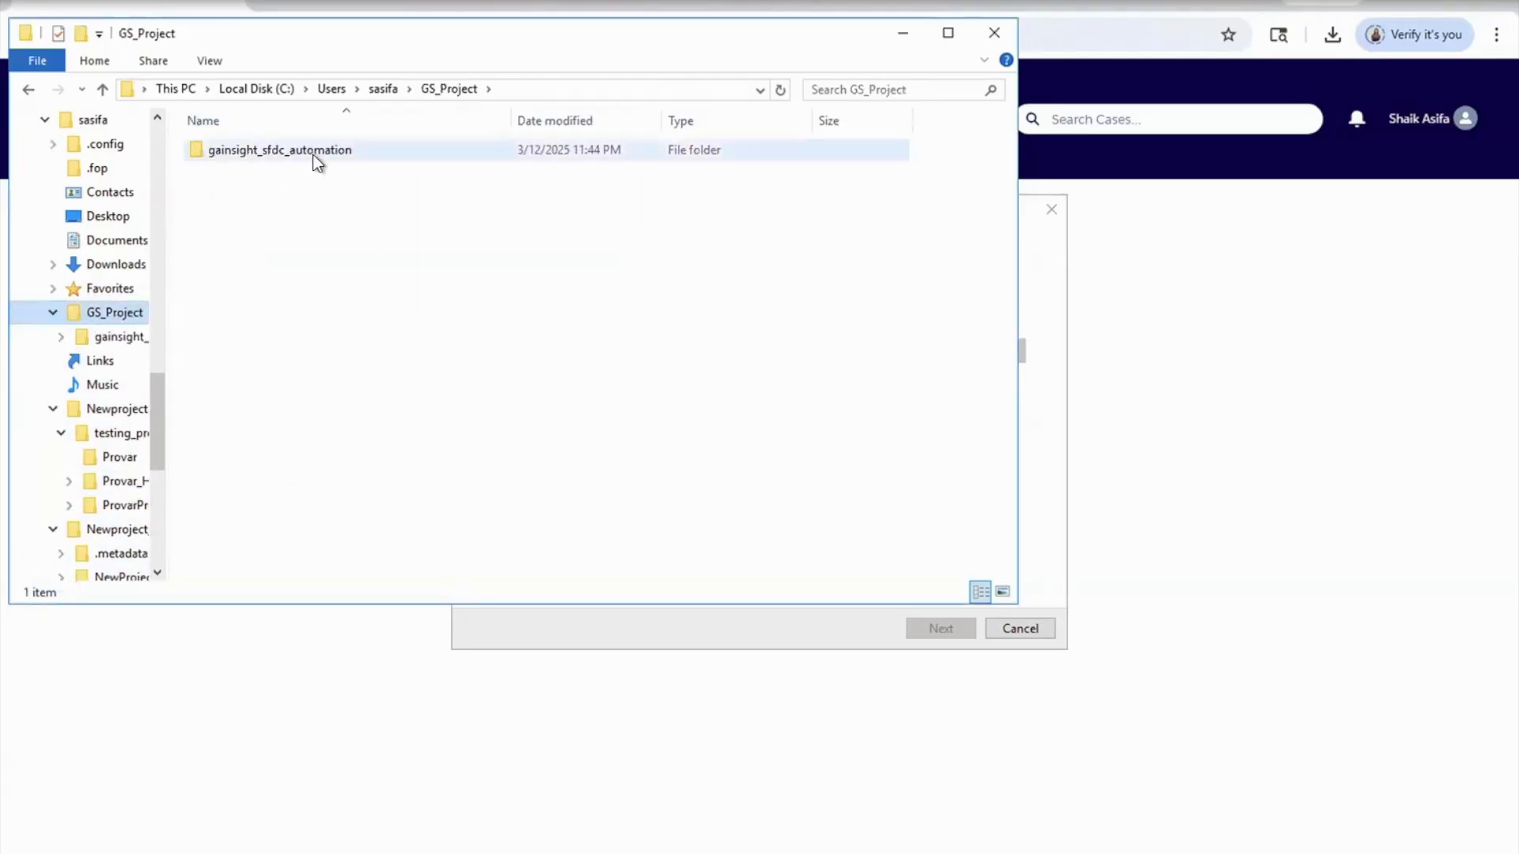
pyautogui.doubleClick(311, 154)
pyautogui.click(271, 236)
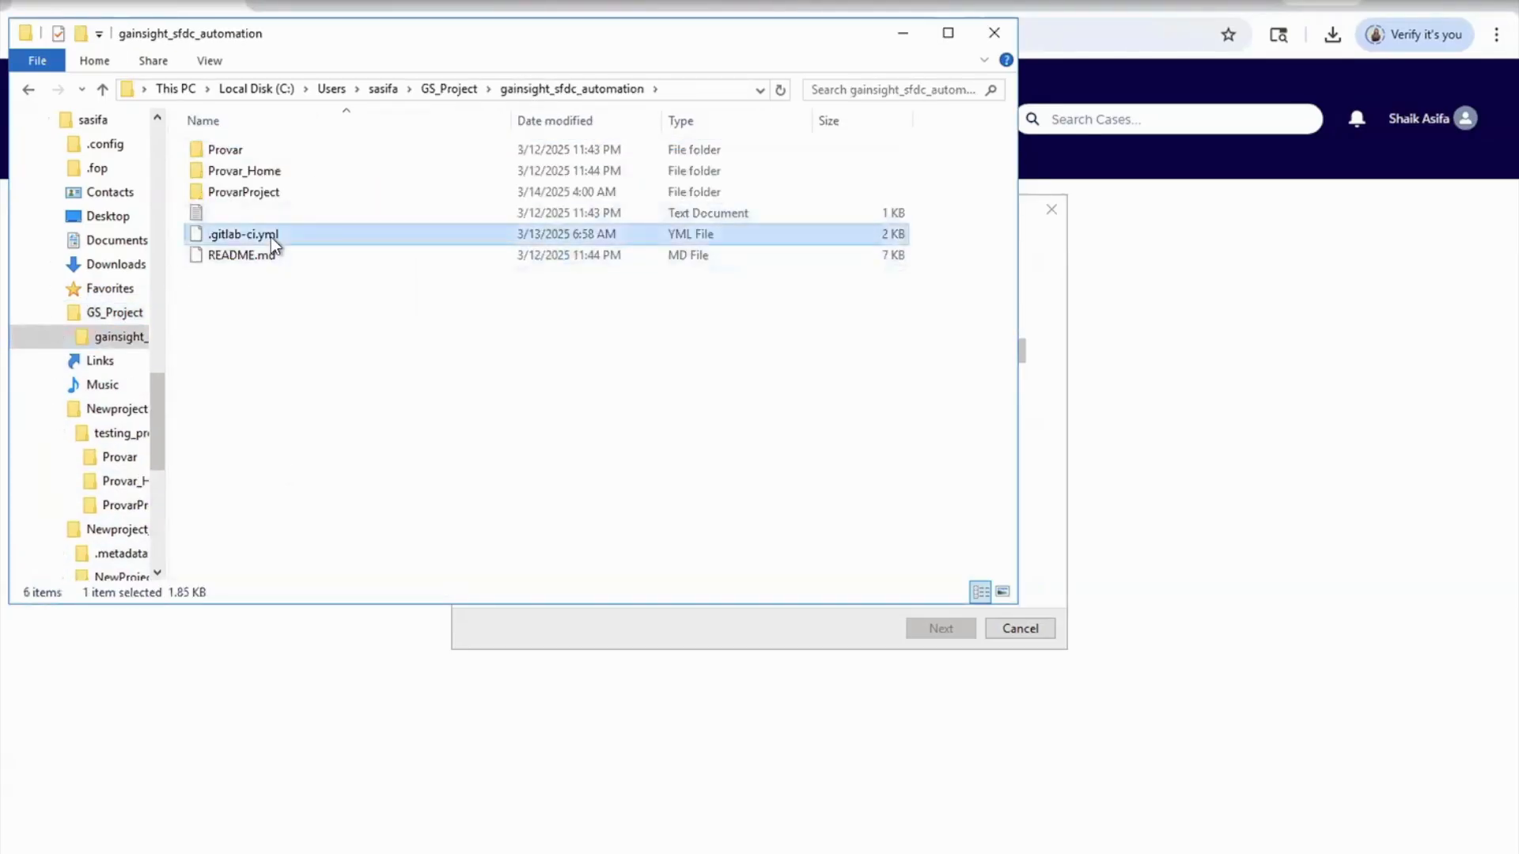
pyautogui.click(275, 219)
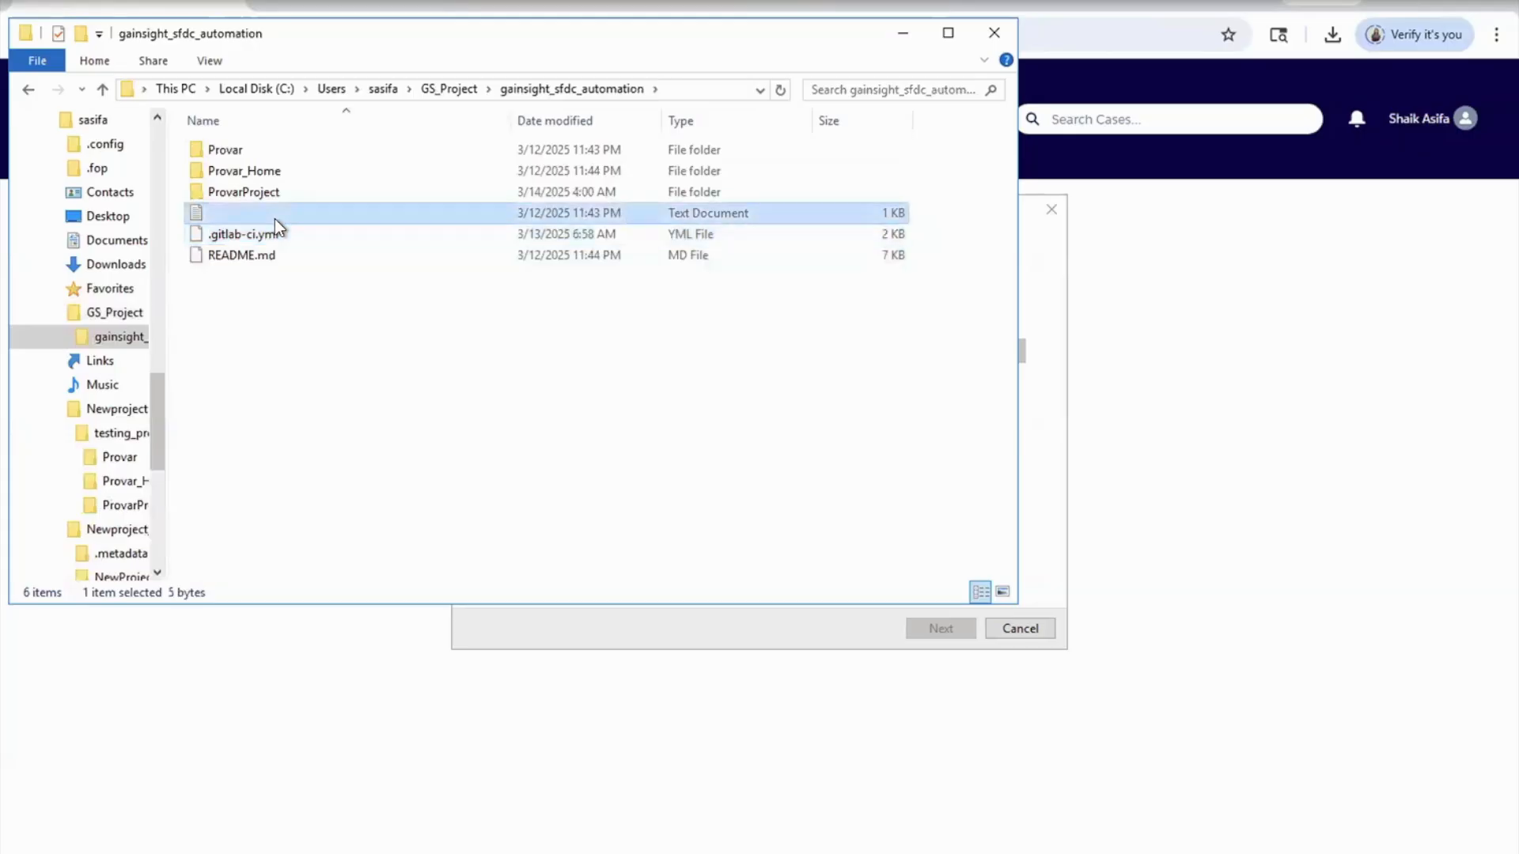
pyautogui.hotkey('shift', 'End')
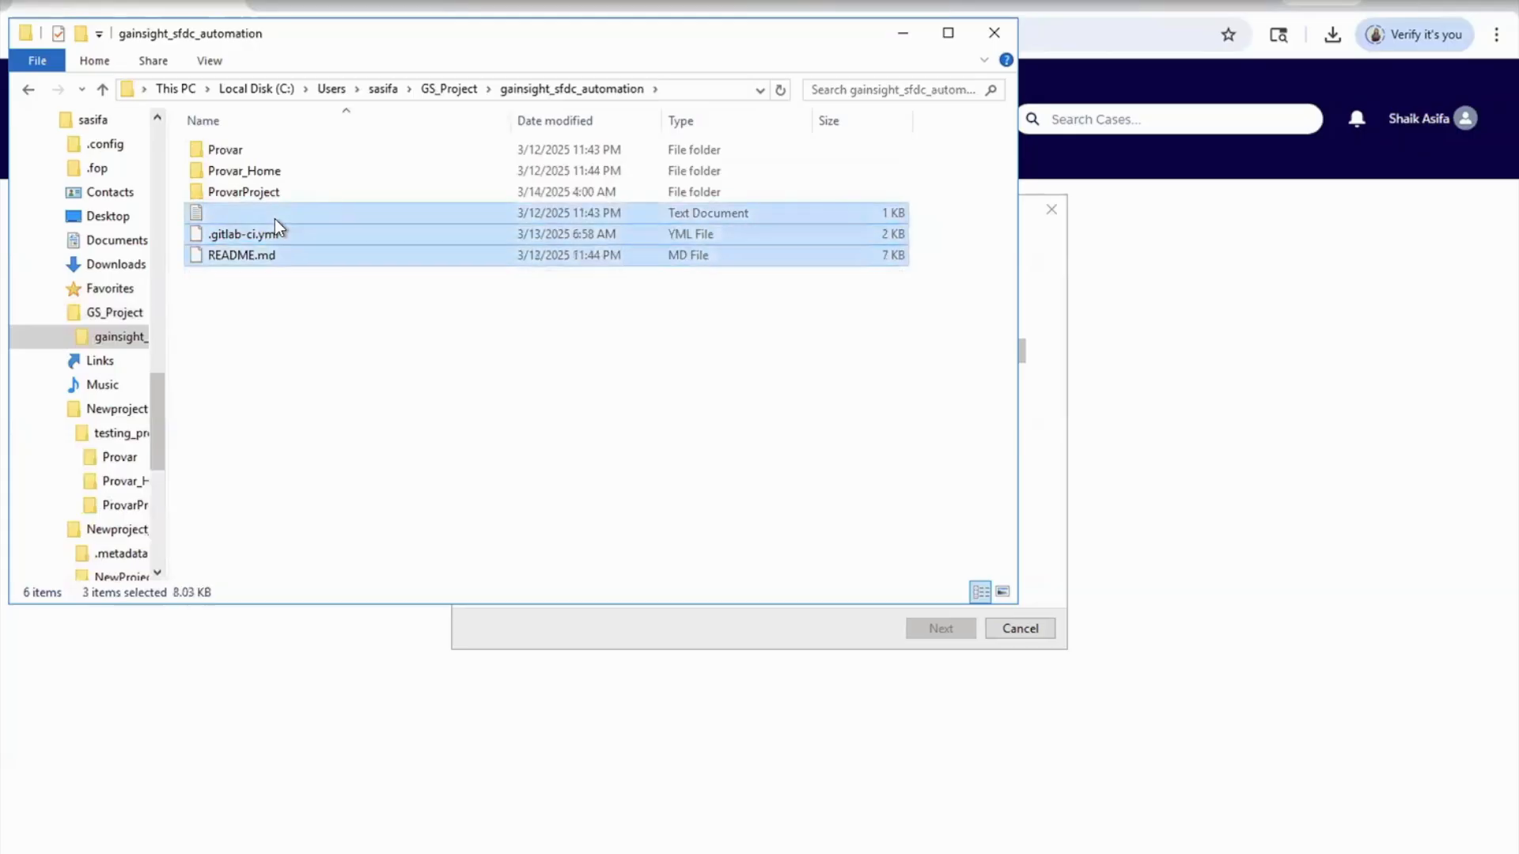
pyautogui.click(122, 434)
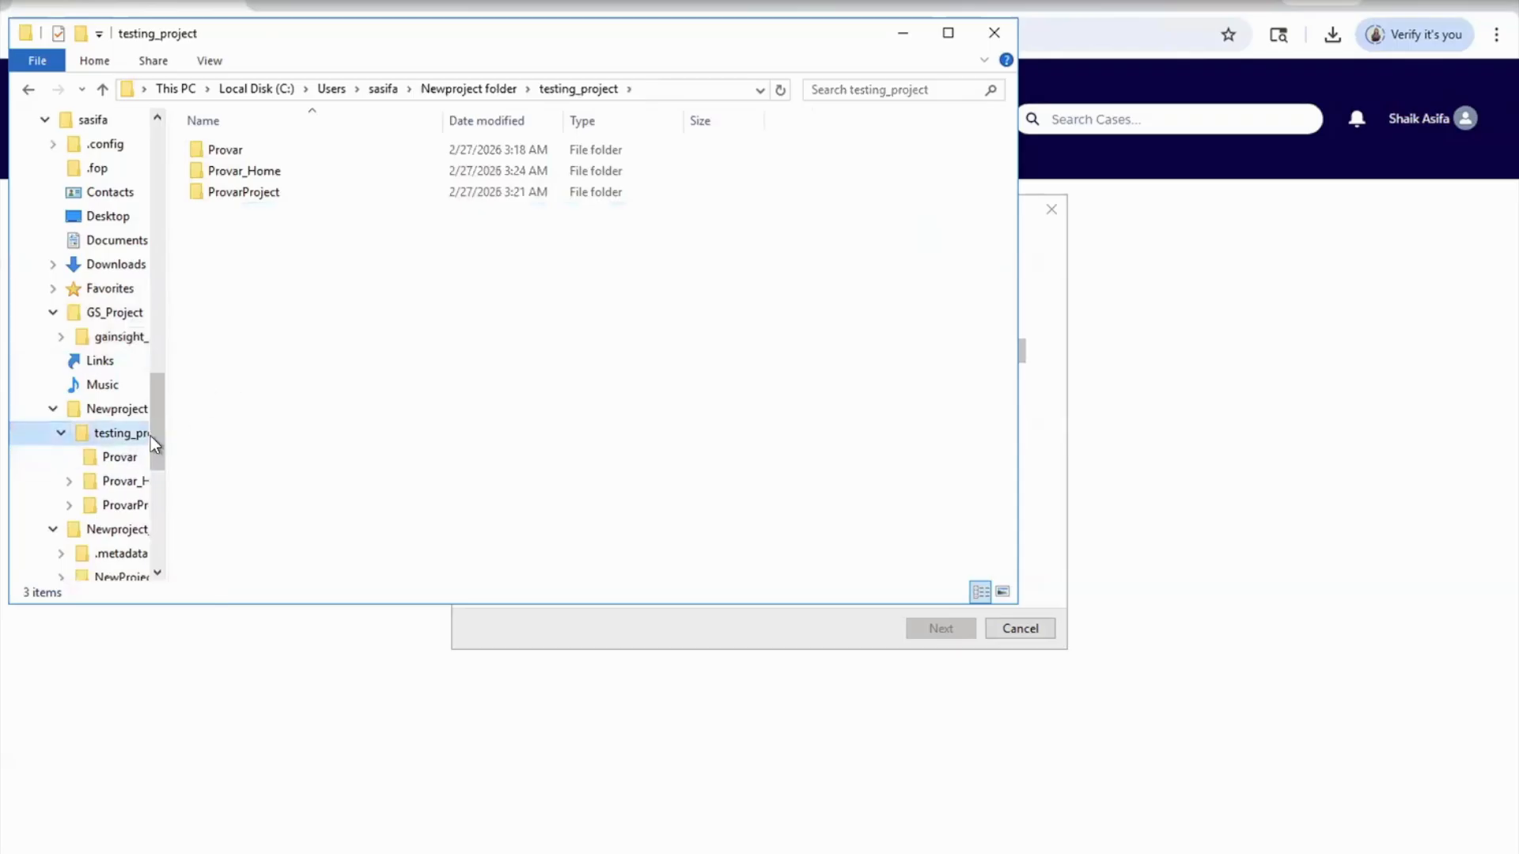
pyautogui.click(307, 300)
pyautogui.hotkey('ctrl', 'v')
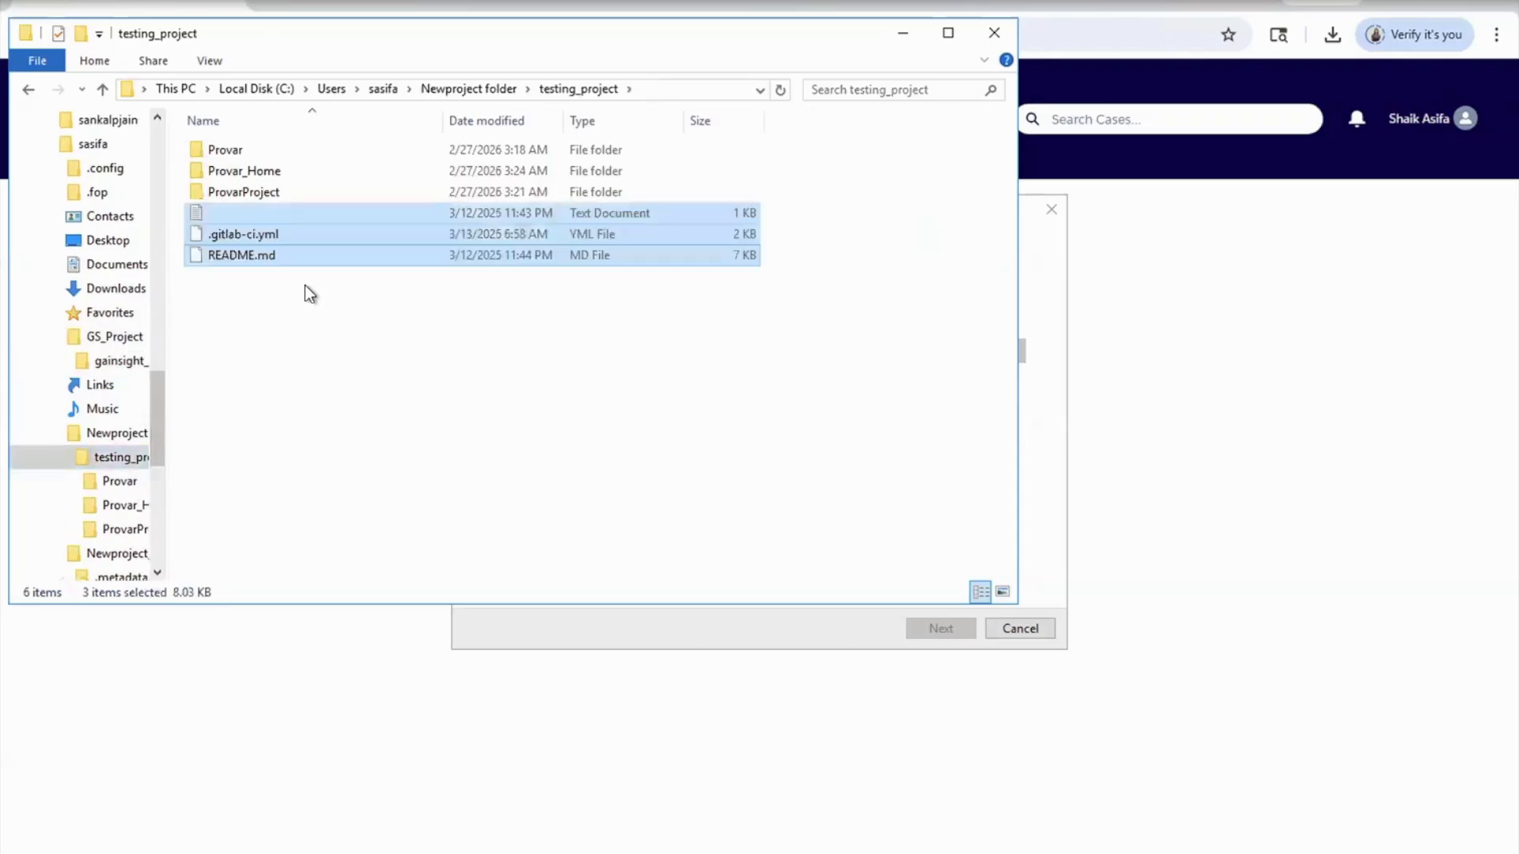
# - Open the copied .gitignore in Notepad, clear the device security update reminder, review the file and close it
pyautogui.click(288, 212)
pyautogui.doubleClick(288, 212)
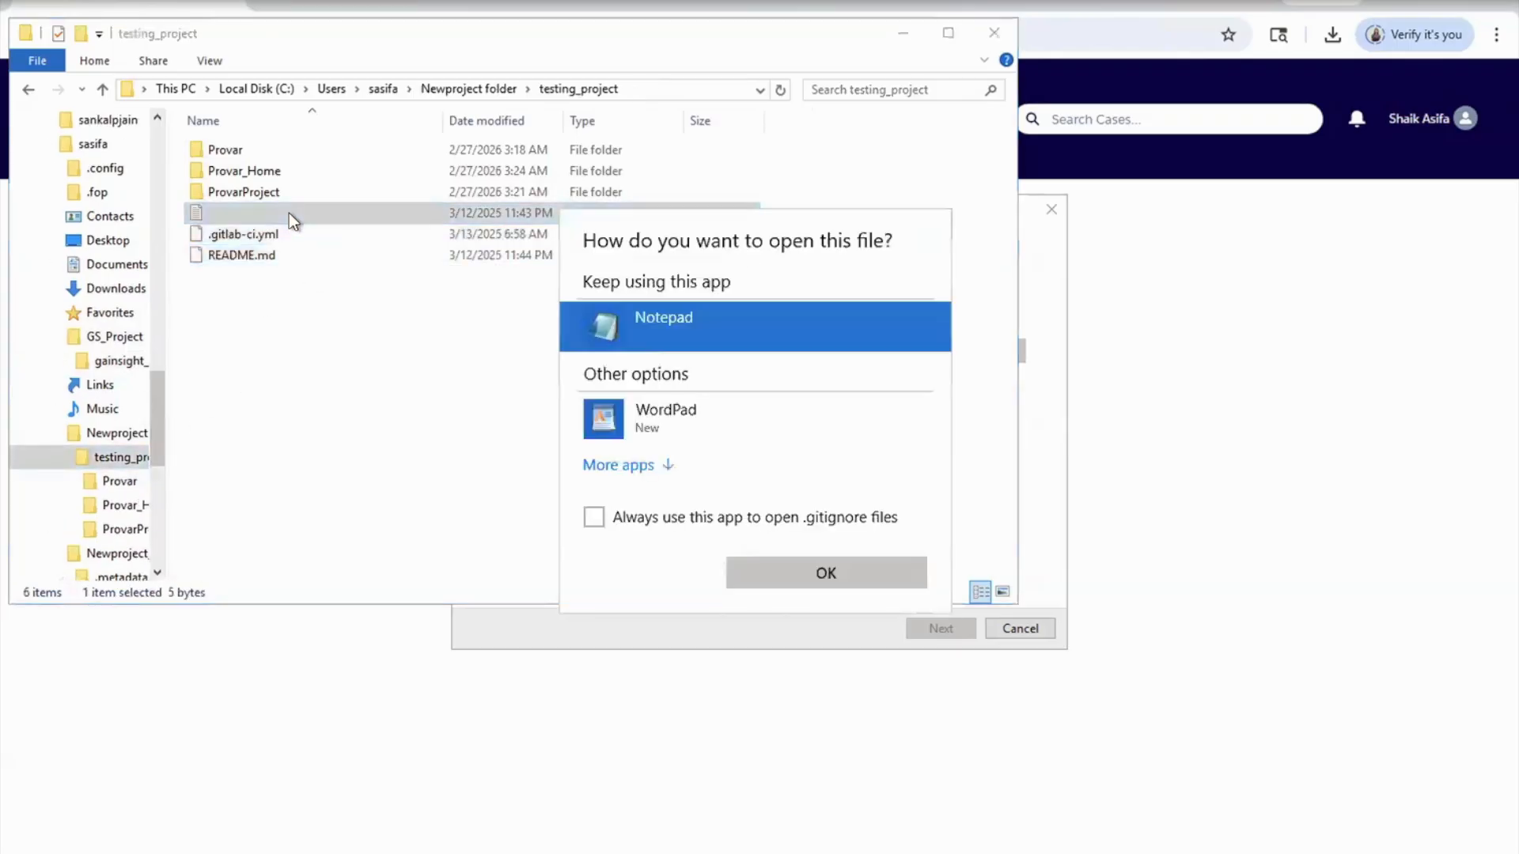
pyautogui.doubleClick(648, 304)
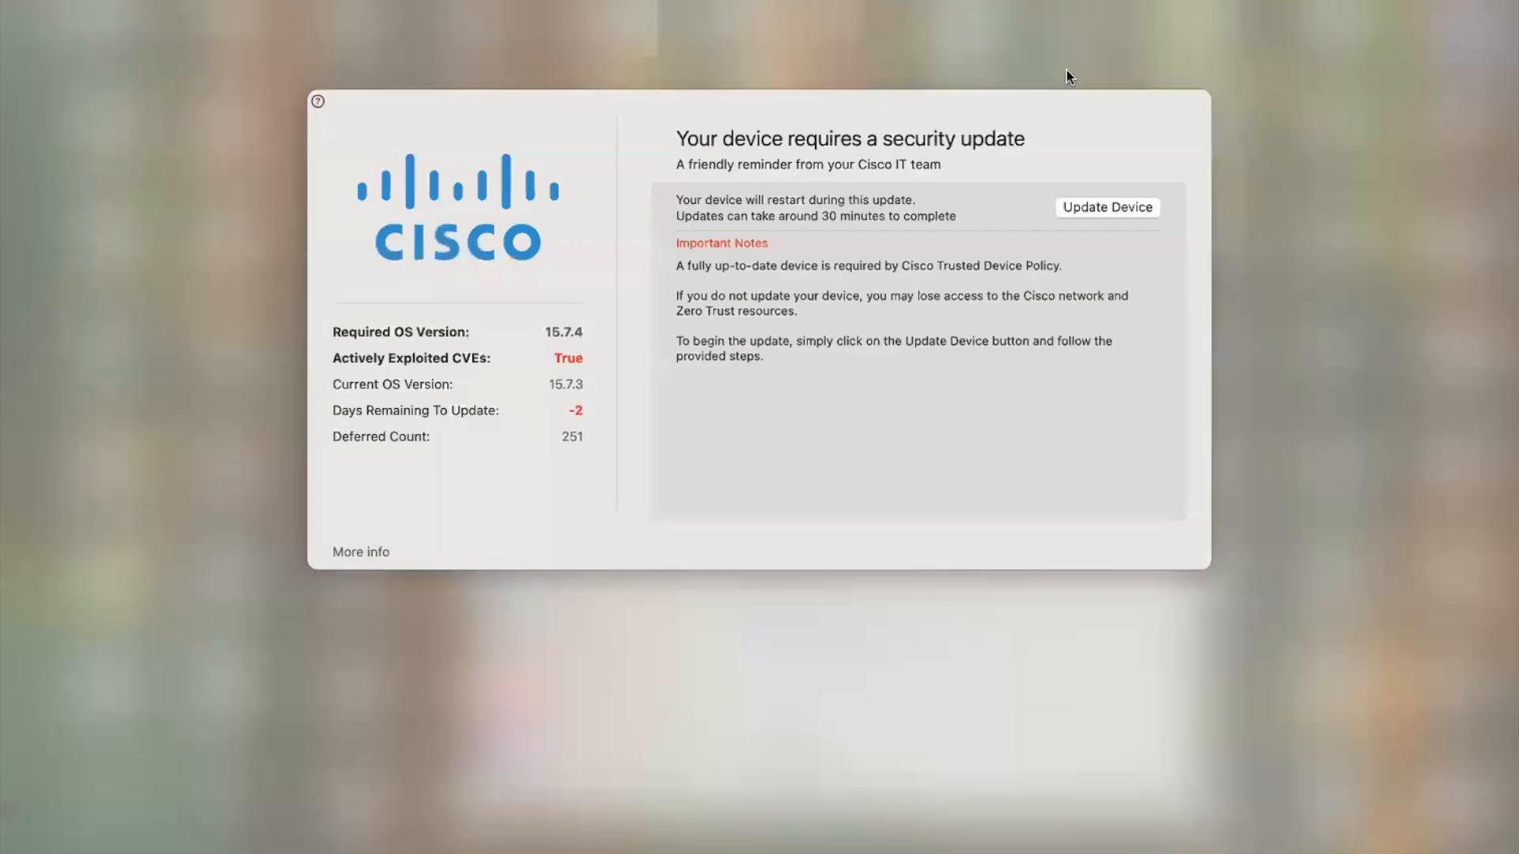
pyautogui.click(1085, 207)
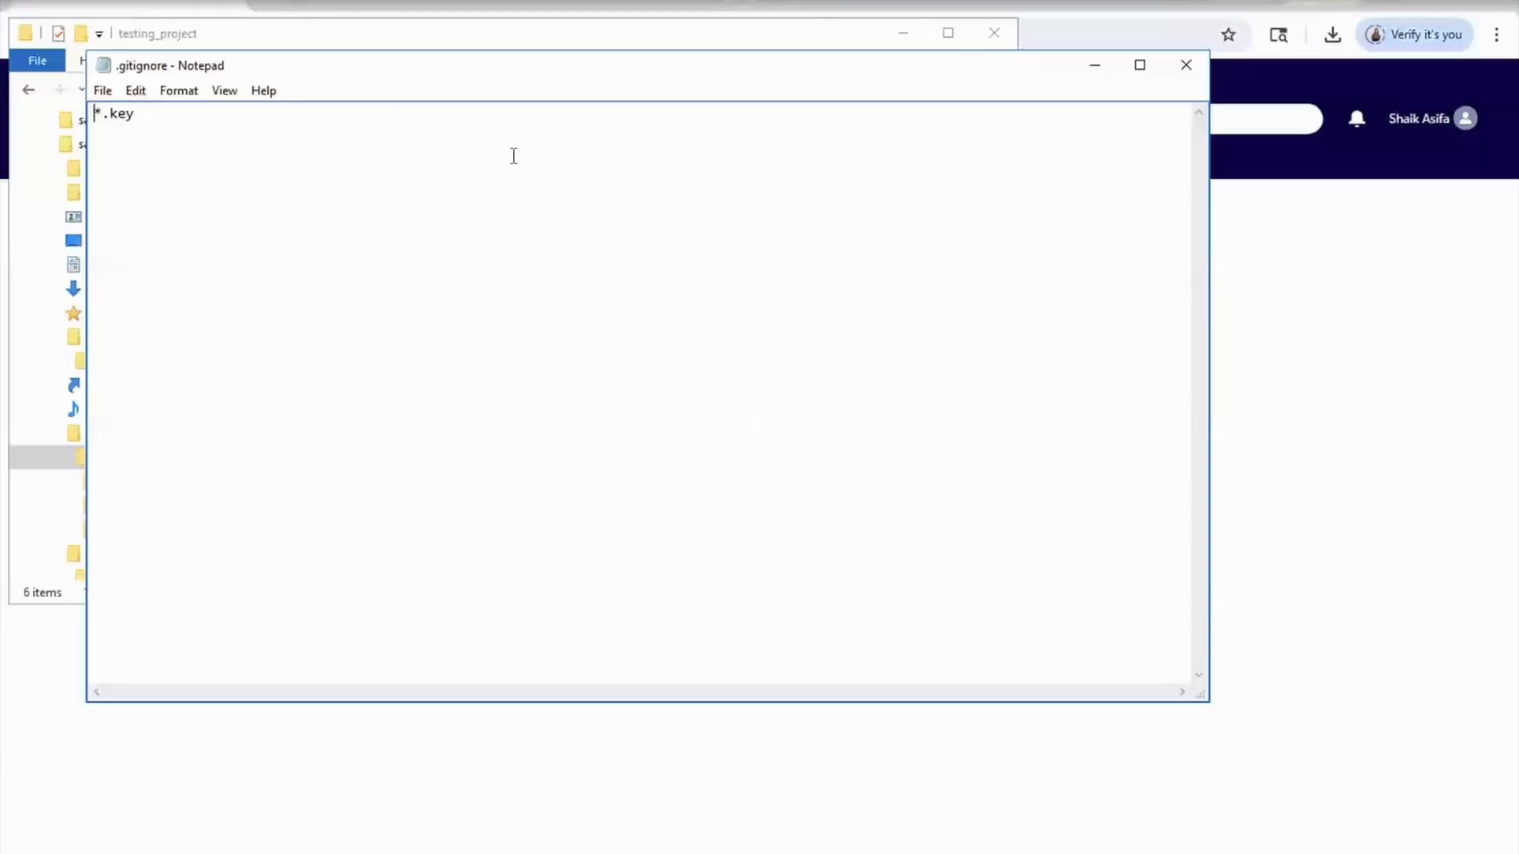
pyautogui.click(1181, 66)
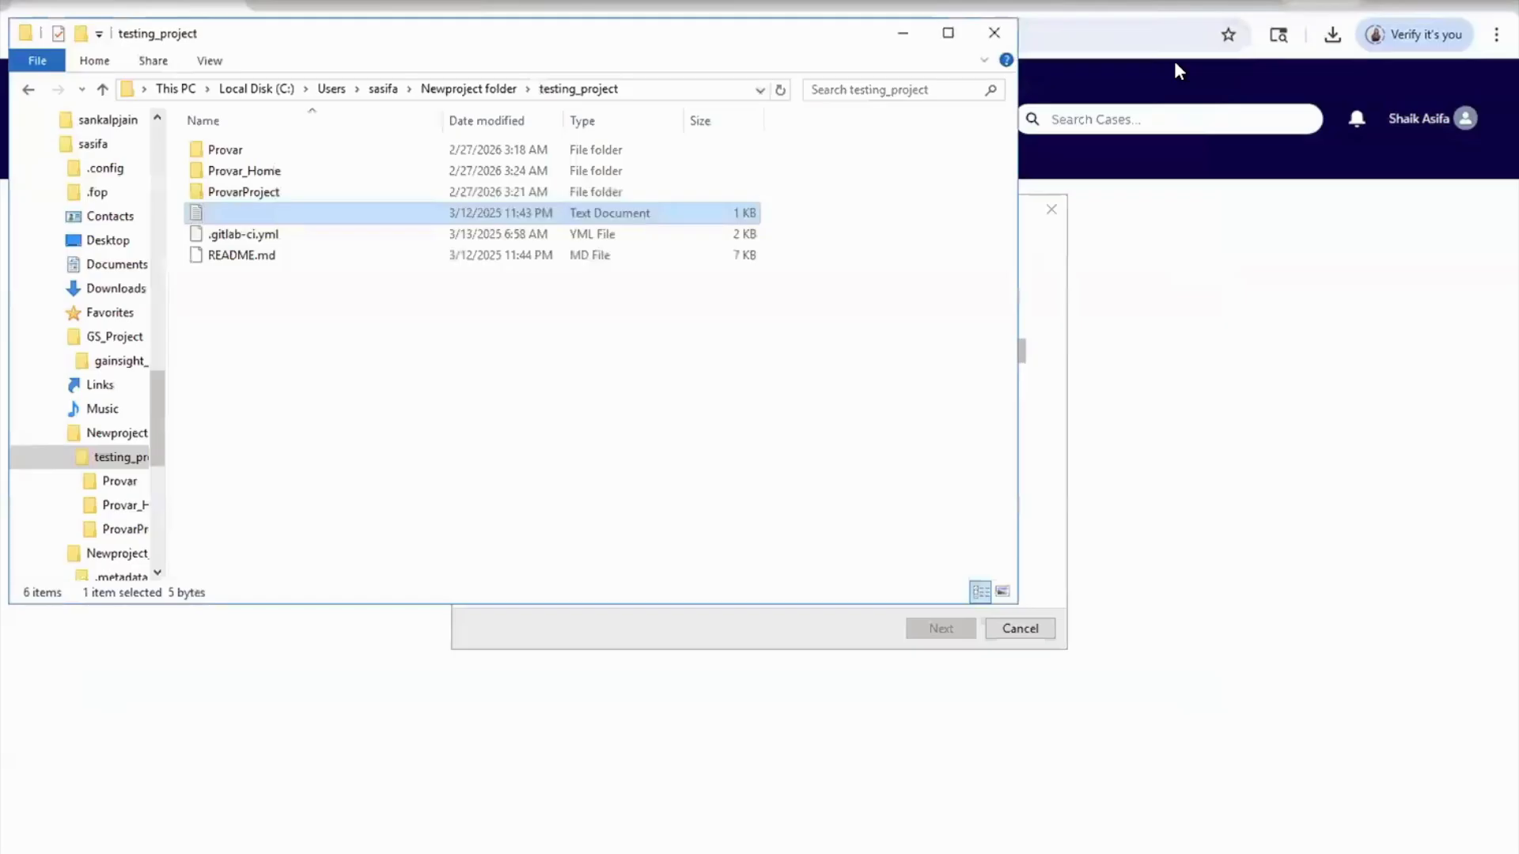
# - Try to open .gitlab-ci.yml in testing_project to view its contents
pyautogui.click(359, 235)
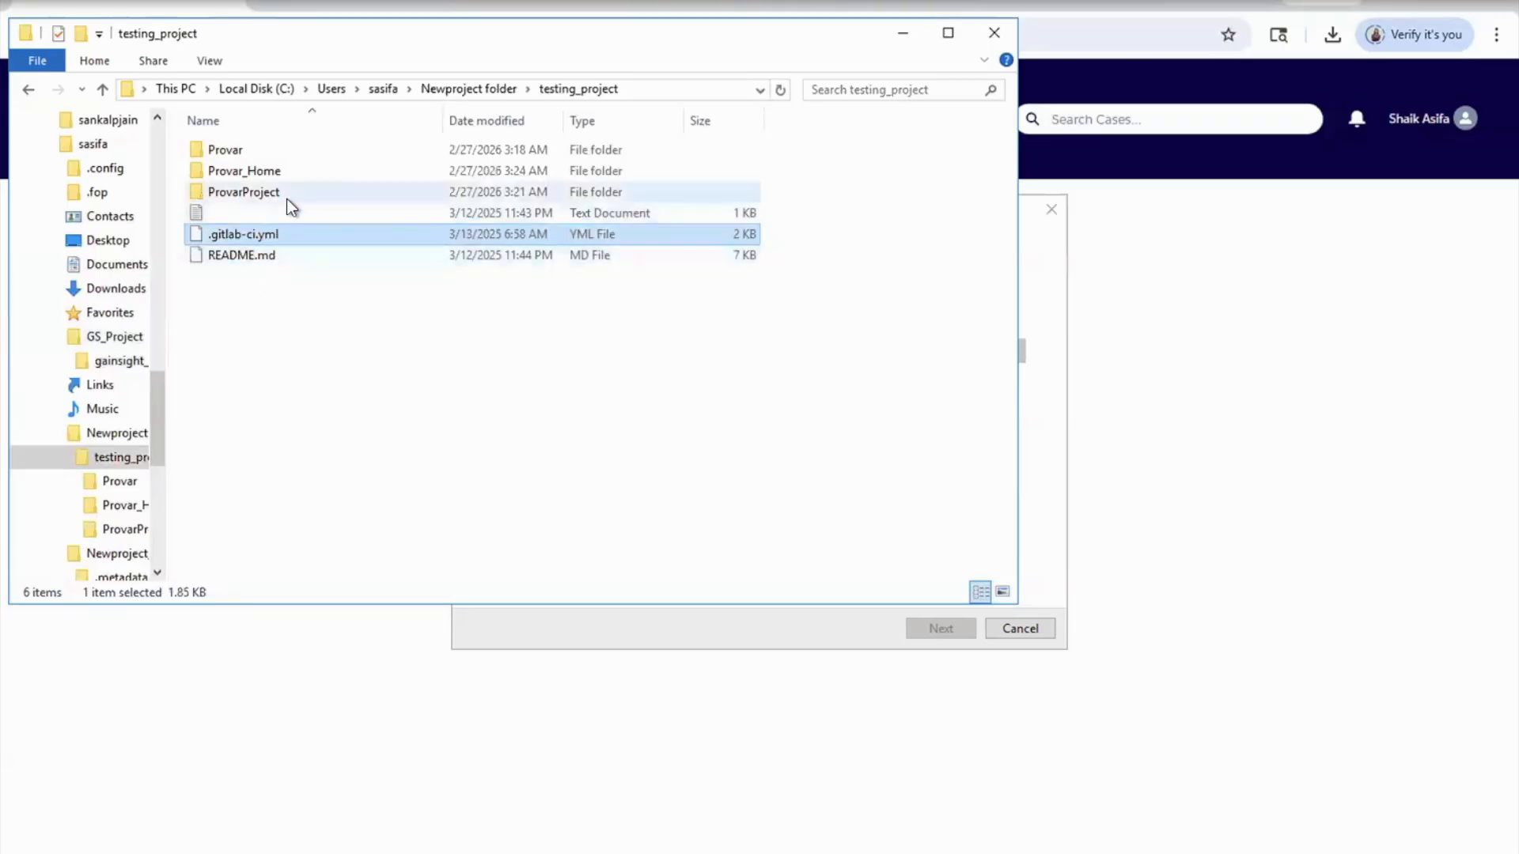
pyautogui.doubleClick(285, 241)
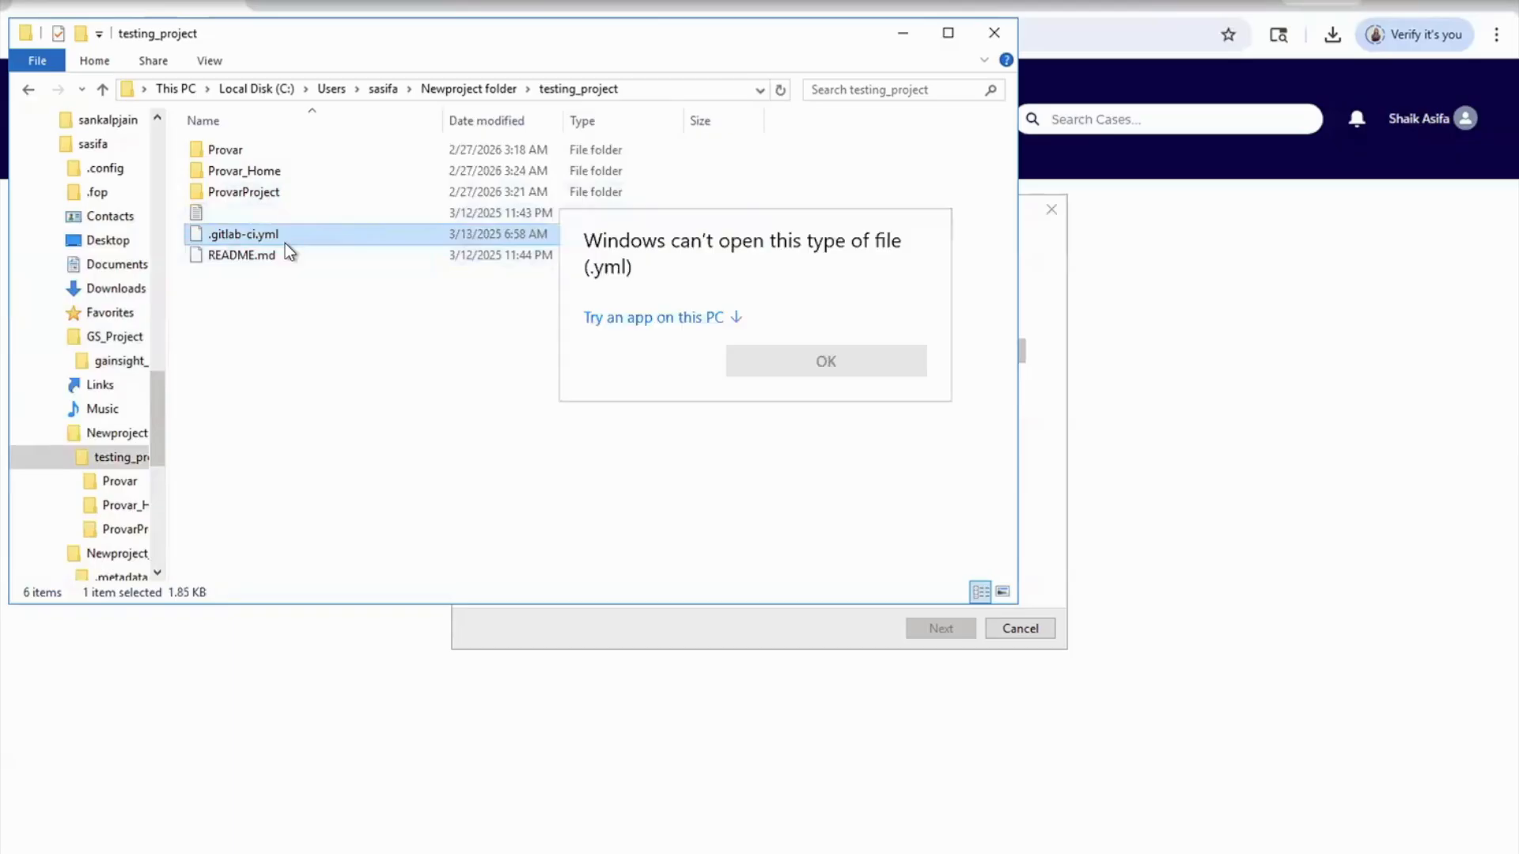
pyautogui.click(285, 244)
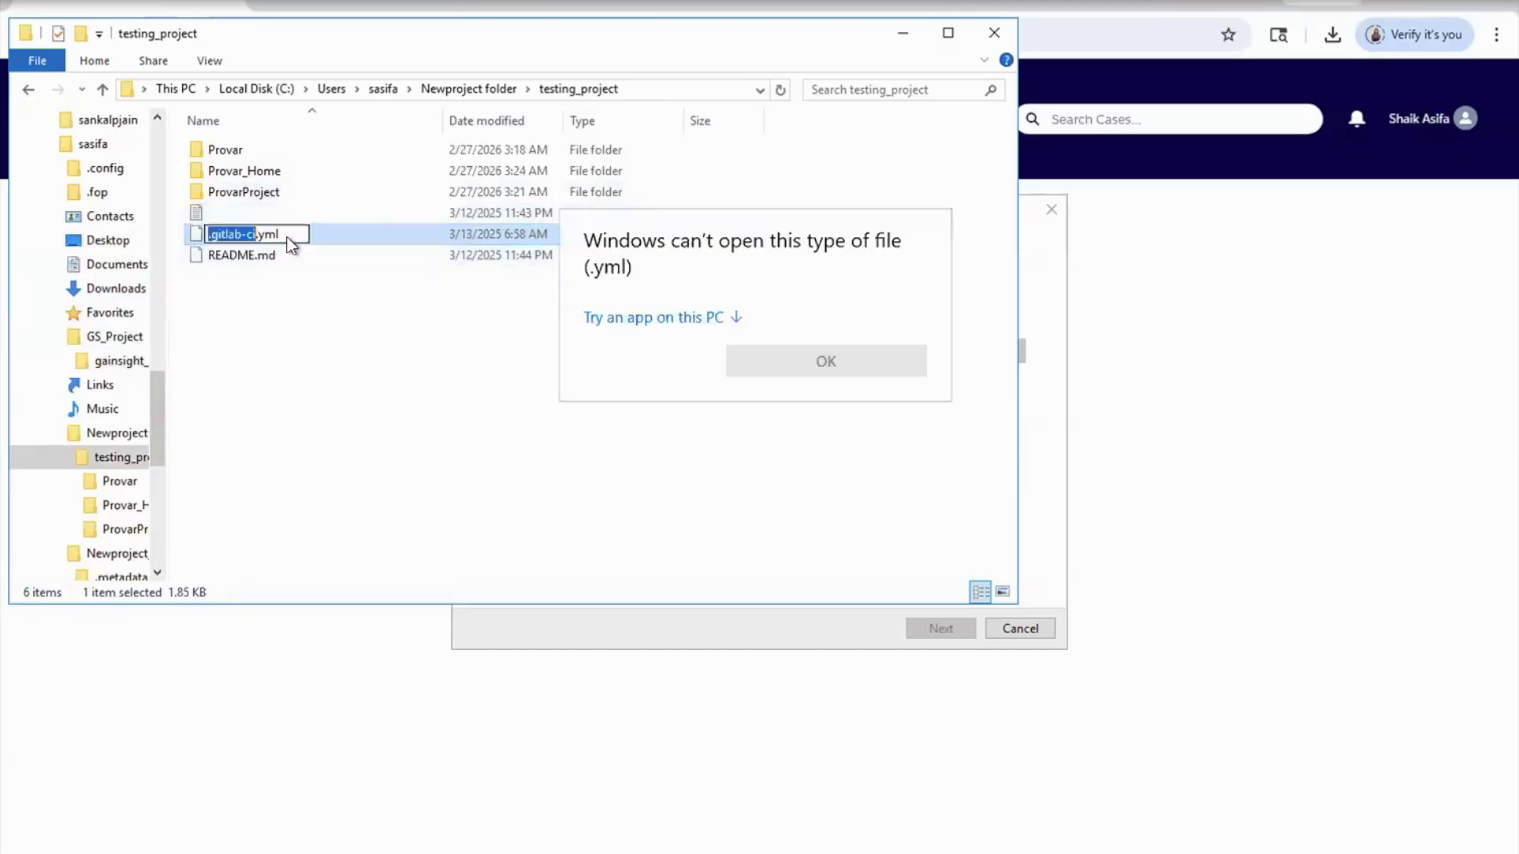
pyautogui.click(766, 348)
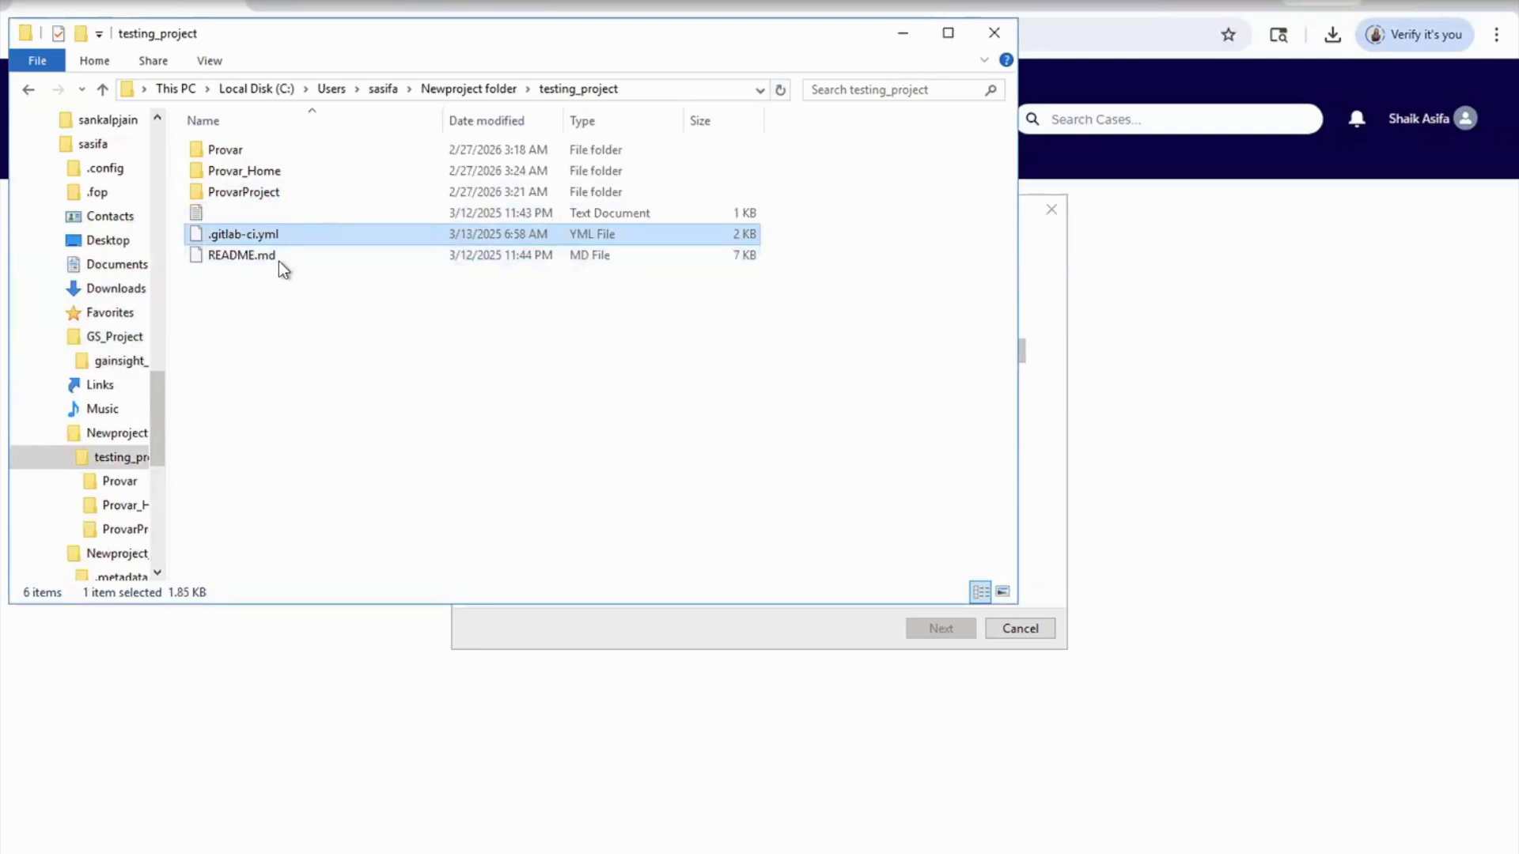
# - Bring the testing_project window back to the front and look inside its Provar folder
pyautogui.click(281, 669)
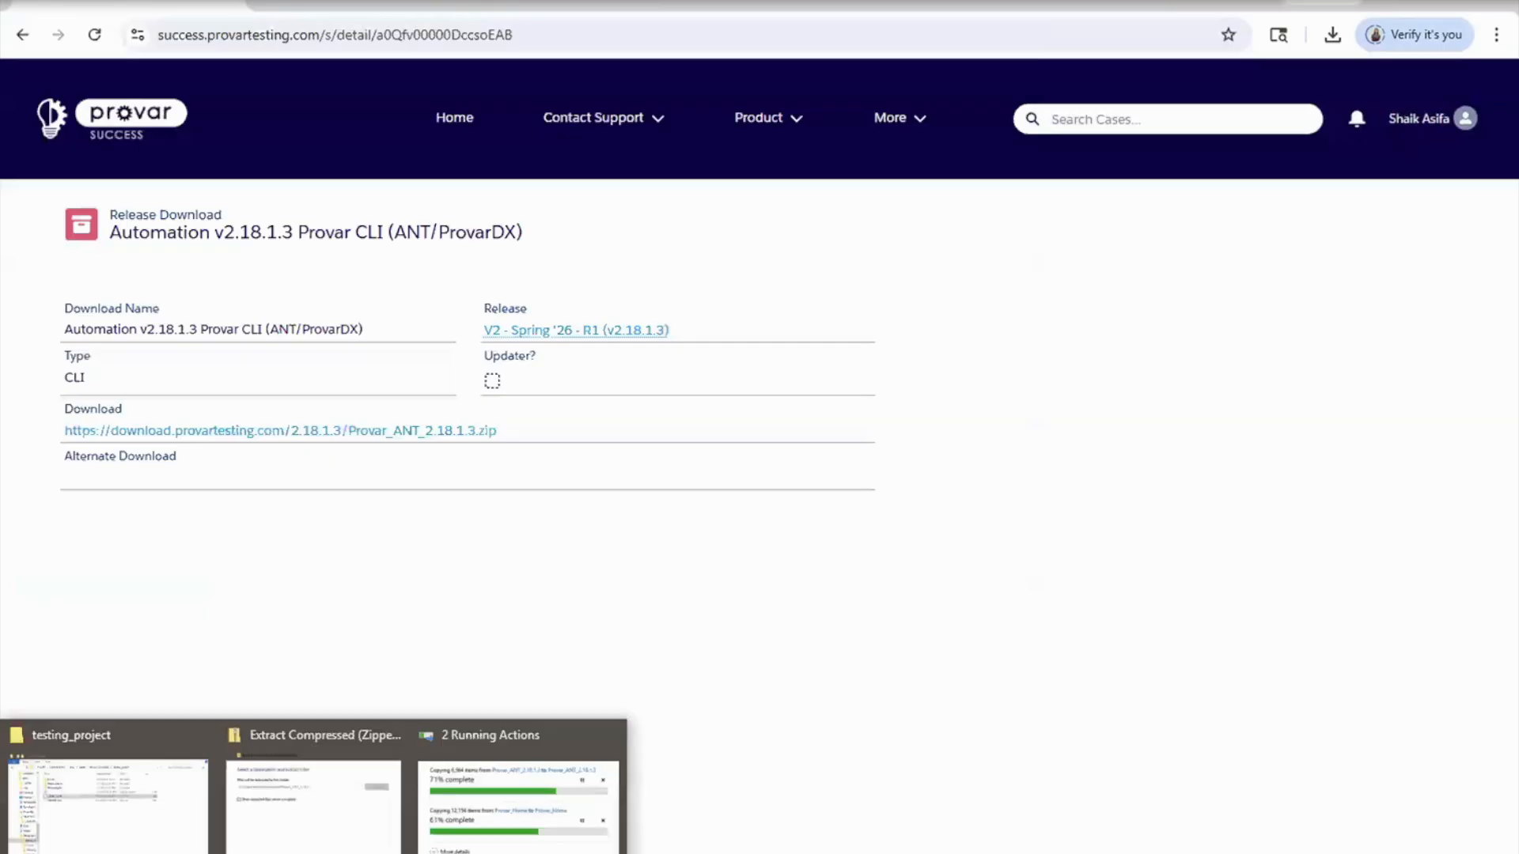
pyautogui.moveTo(312, 852)
pyautogui.click(132, 775)
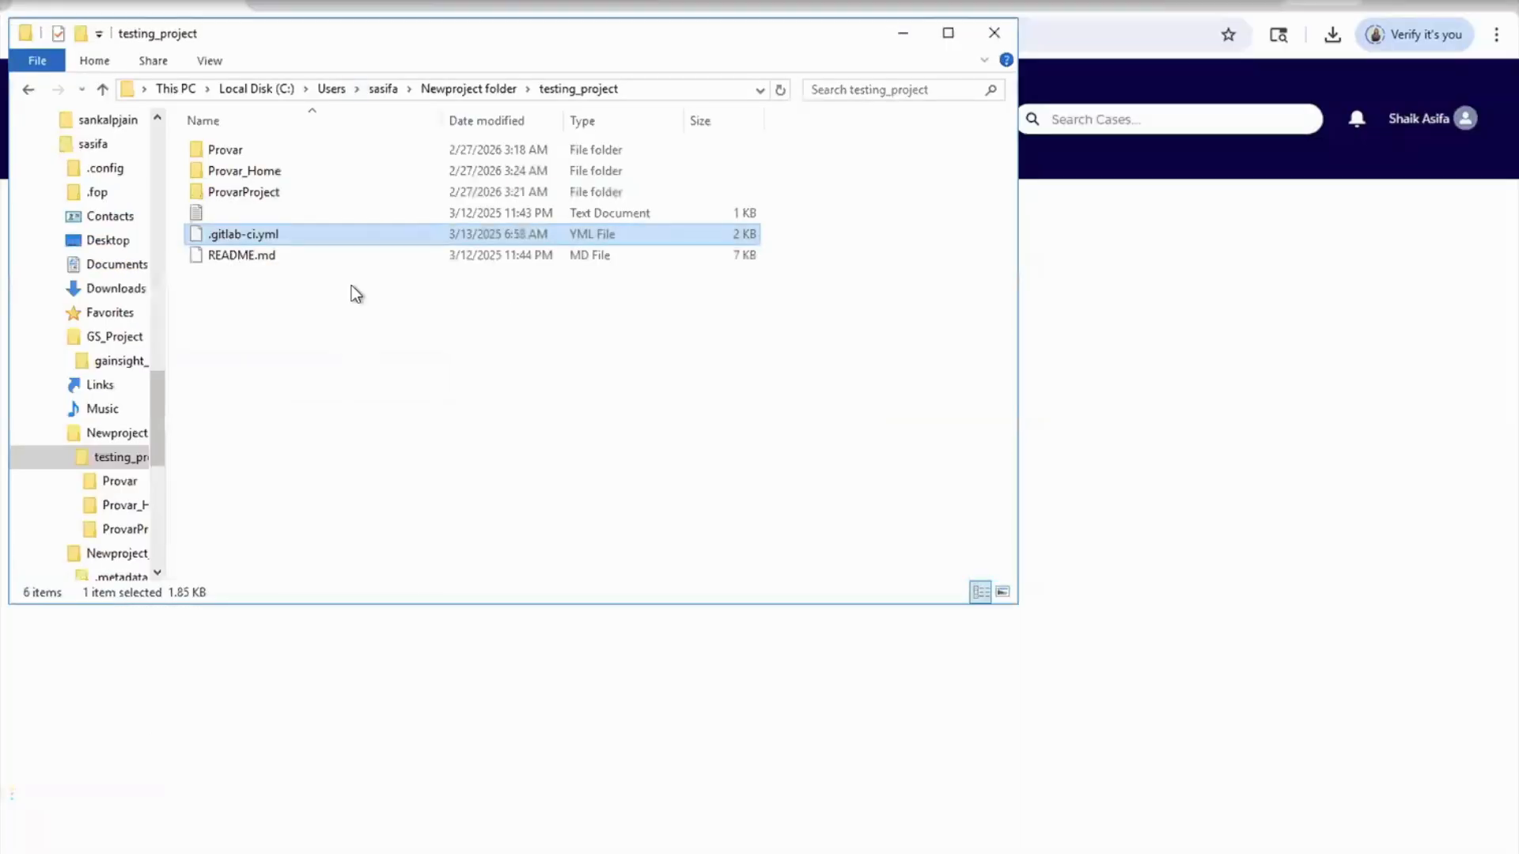
pyautogui.doubleClick(267, 154)
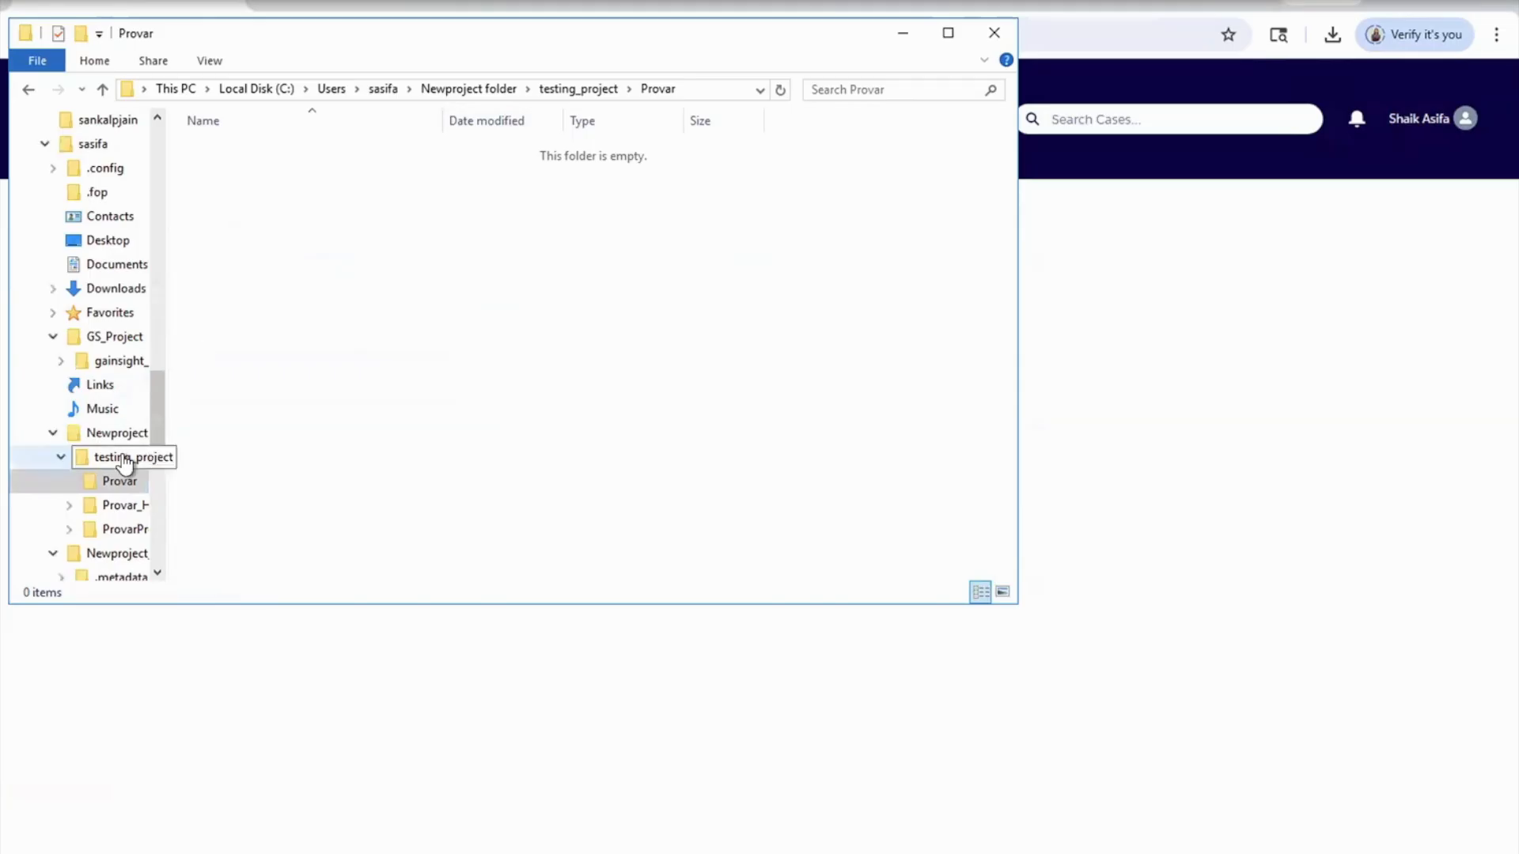
# - Copy .licenses and .gitkeep from gainsight_sfdc_automation's Provar folder into testing_project's Provar folder, and check the contents of the copied .licenses folder
pyautogui.click(115, 364)
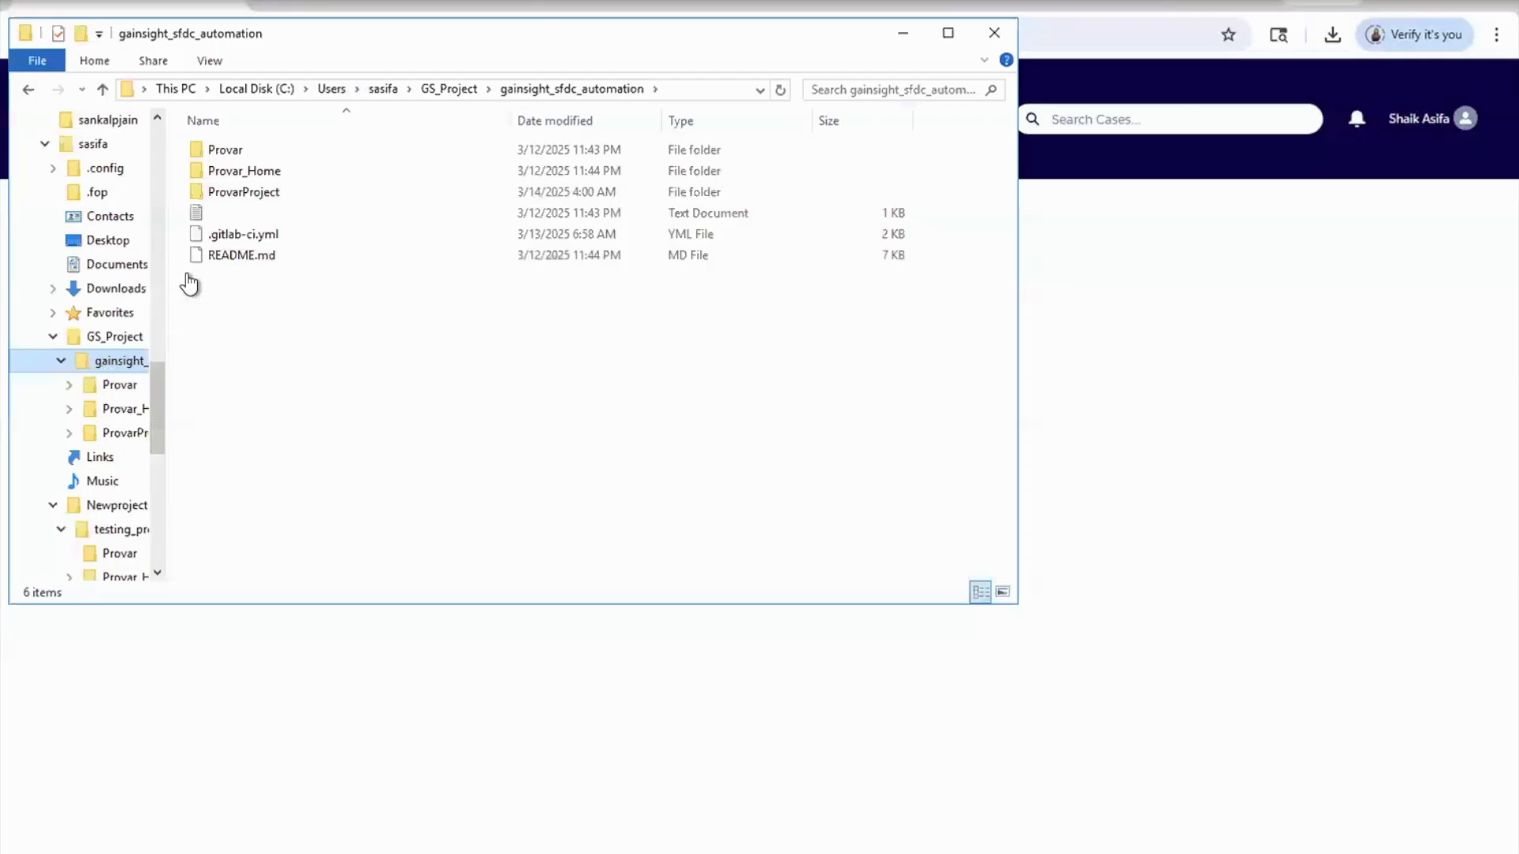
pyautogui.click(234, 152)
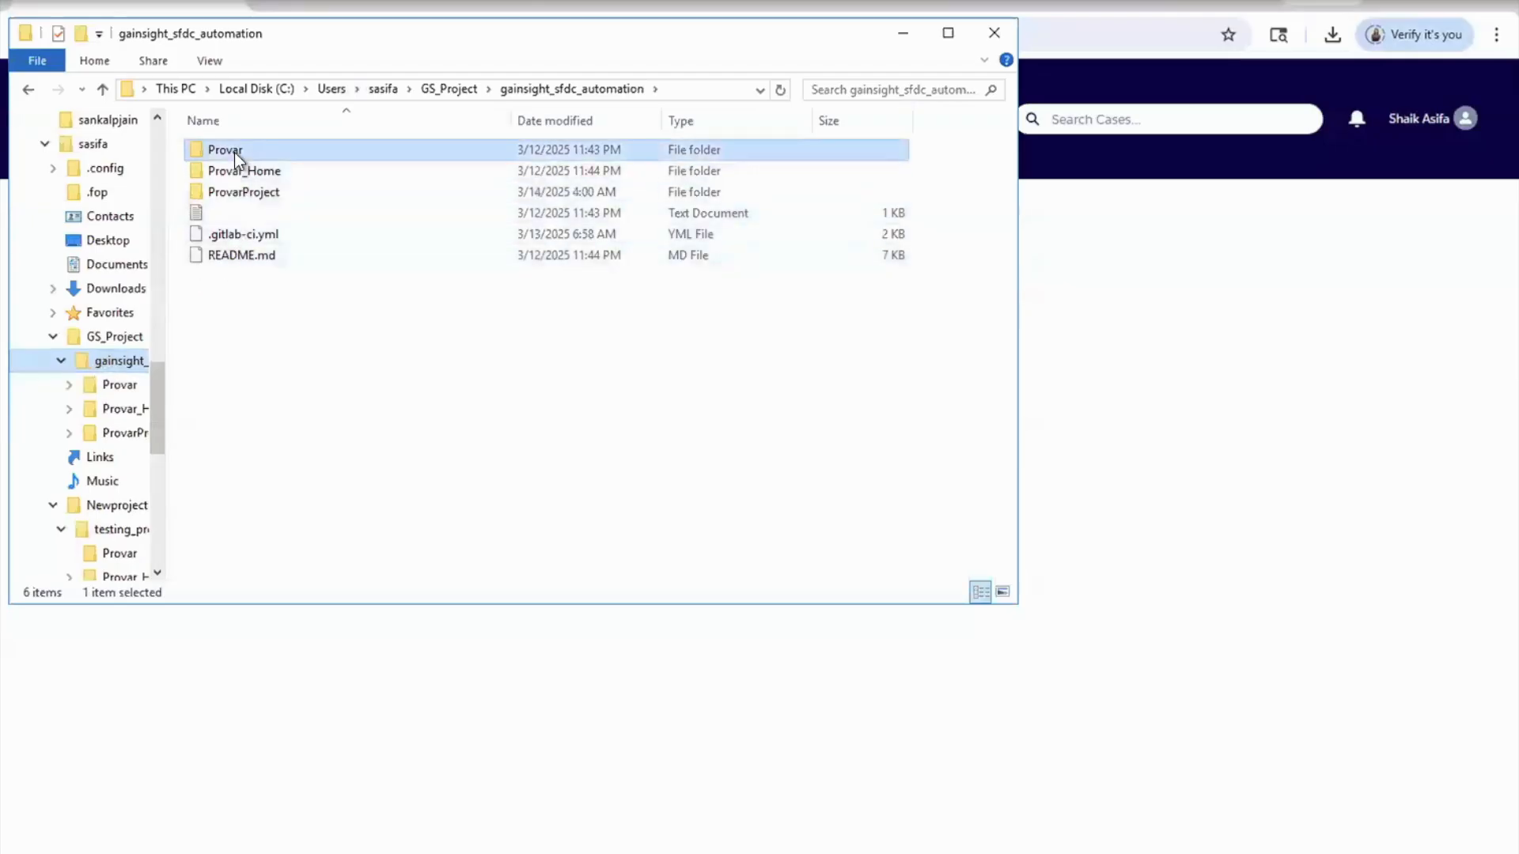
pyautogui.doubleClick(234, 152)
pyautogui.click(239, 152)
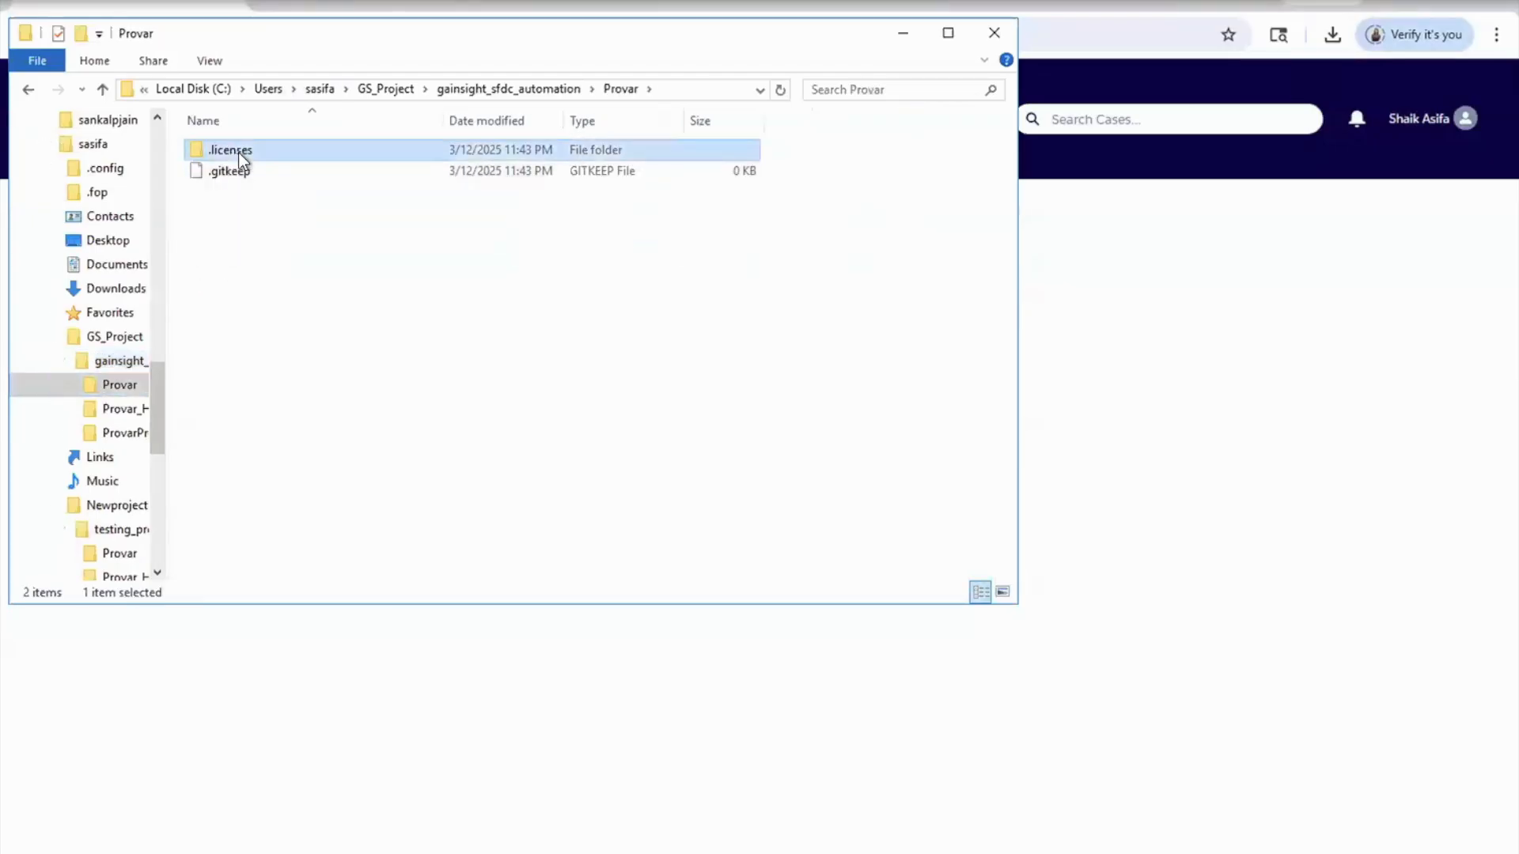
pyautogui.hotkey('ctrl', 'a')
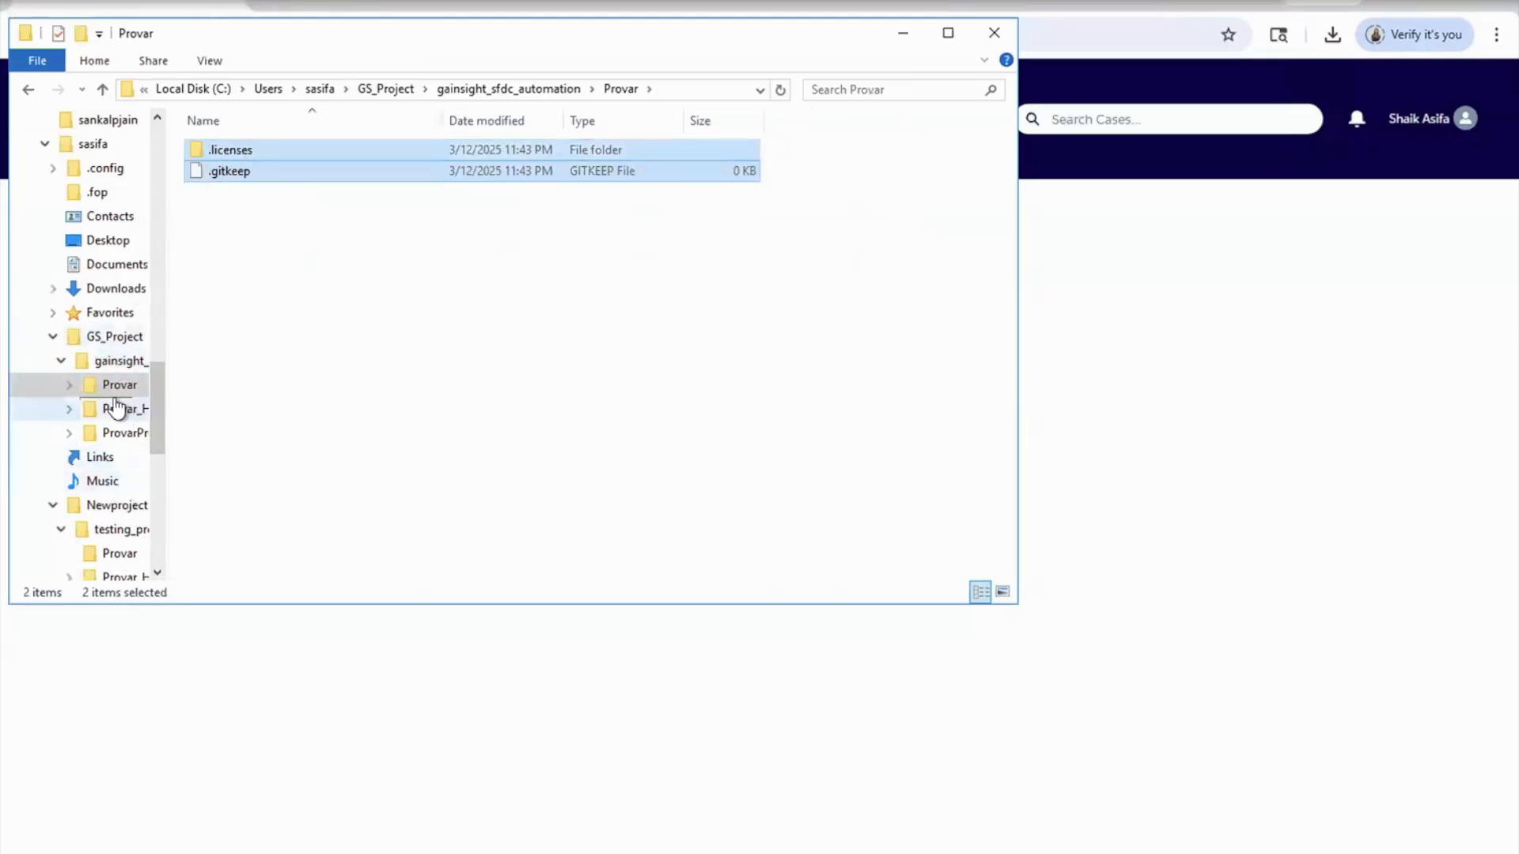
pyautogui.click(71, 384)
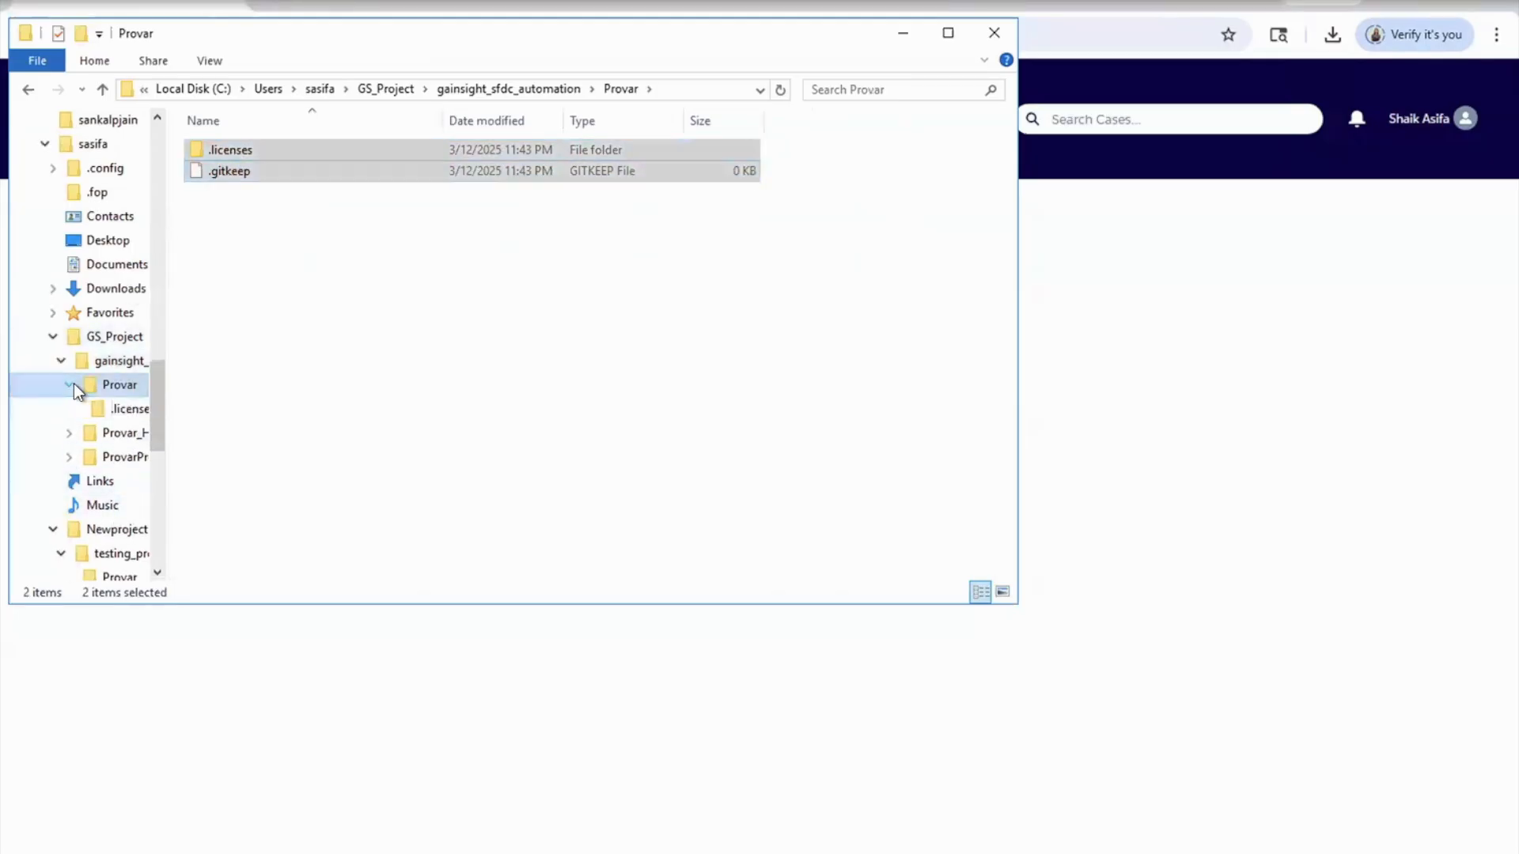
pyautogui.click(114, 436)
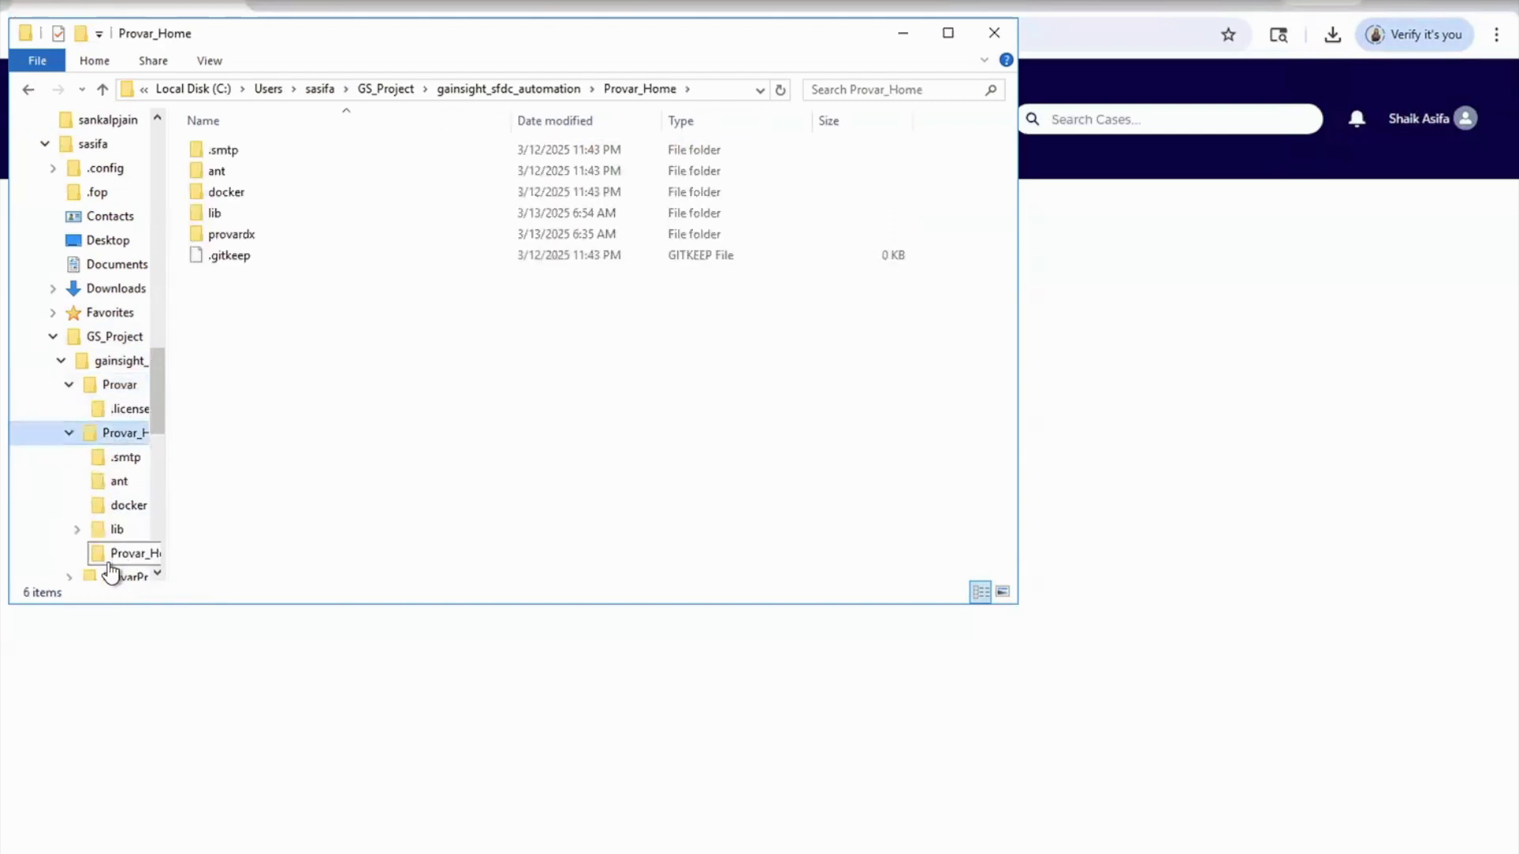
pyautogui.scroll(-2, 117, 553)
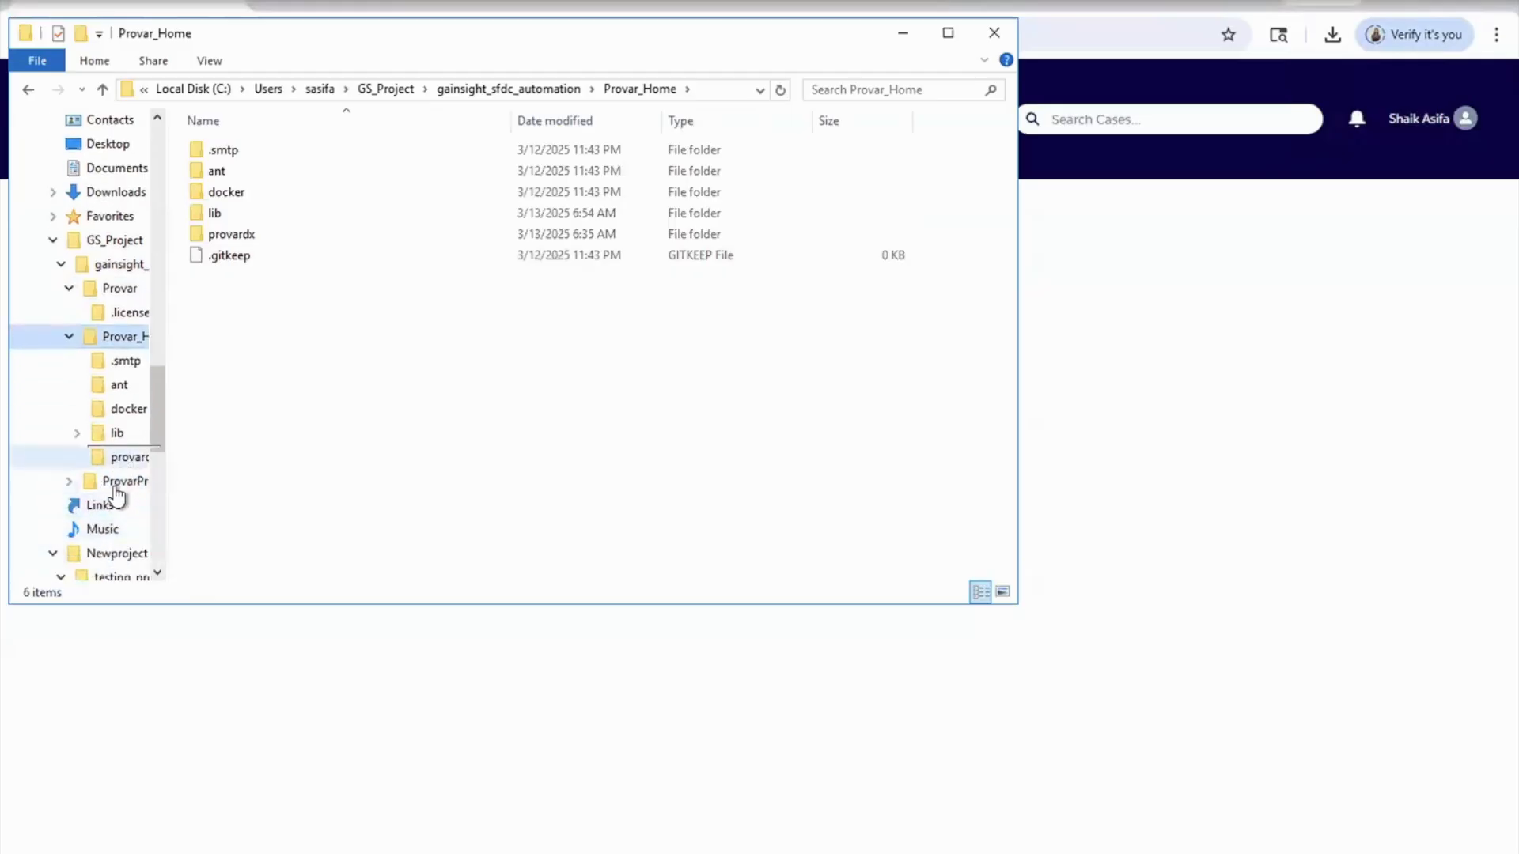
pyautogui.click(111, 576)
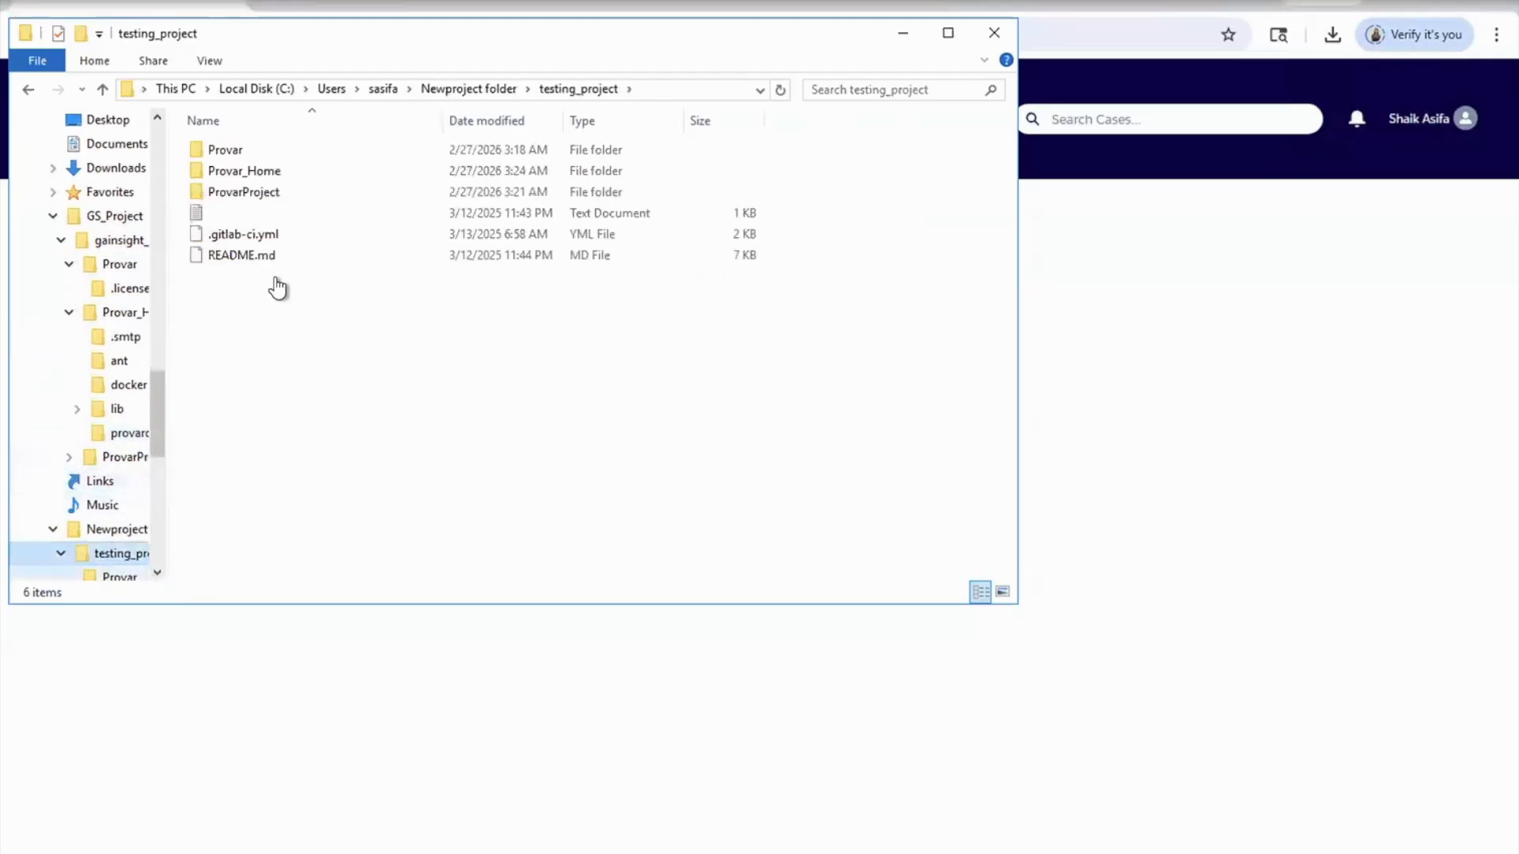
pyautogui.doubleClick(254, 152)
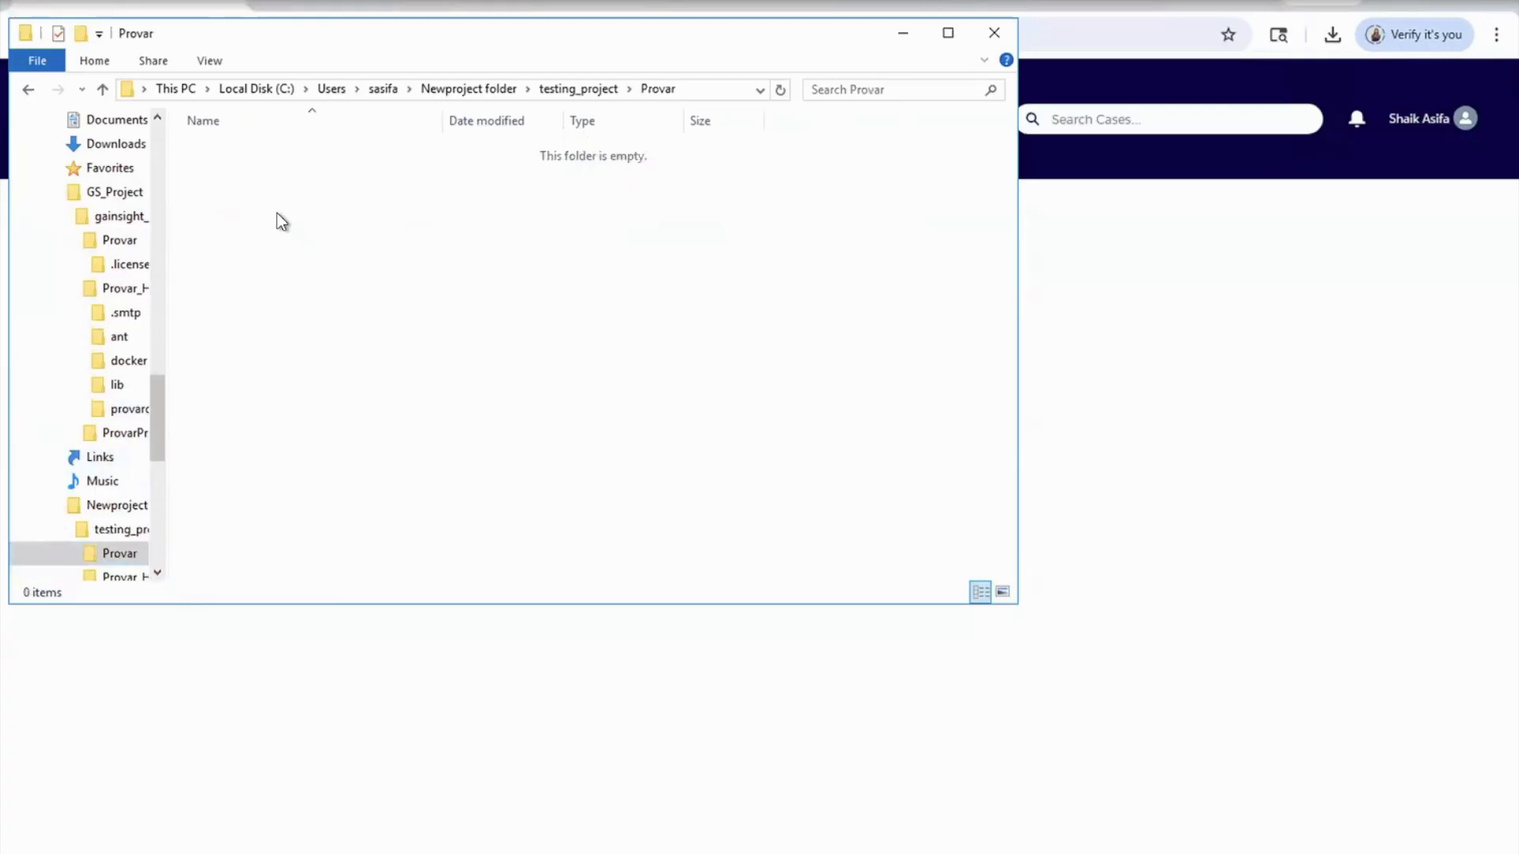
pyautogui.hotkey('ctrl', 'v')
pyautogui.doubleClick(274, 152)
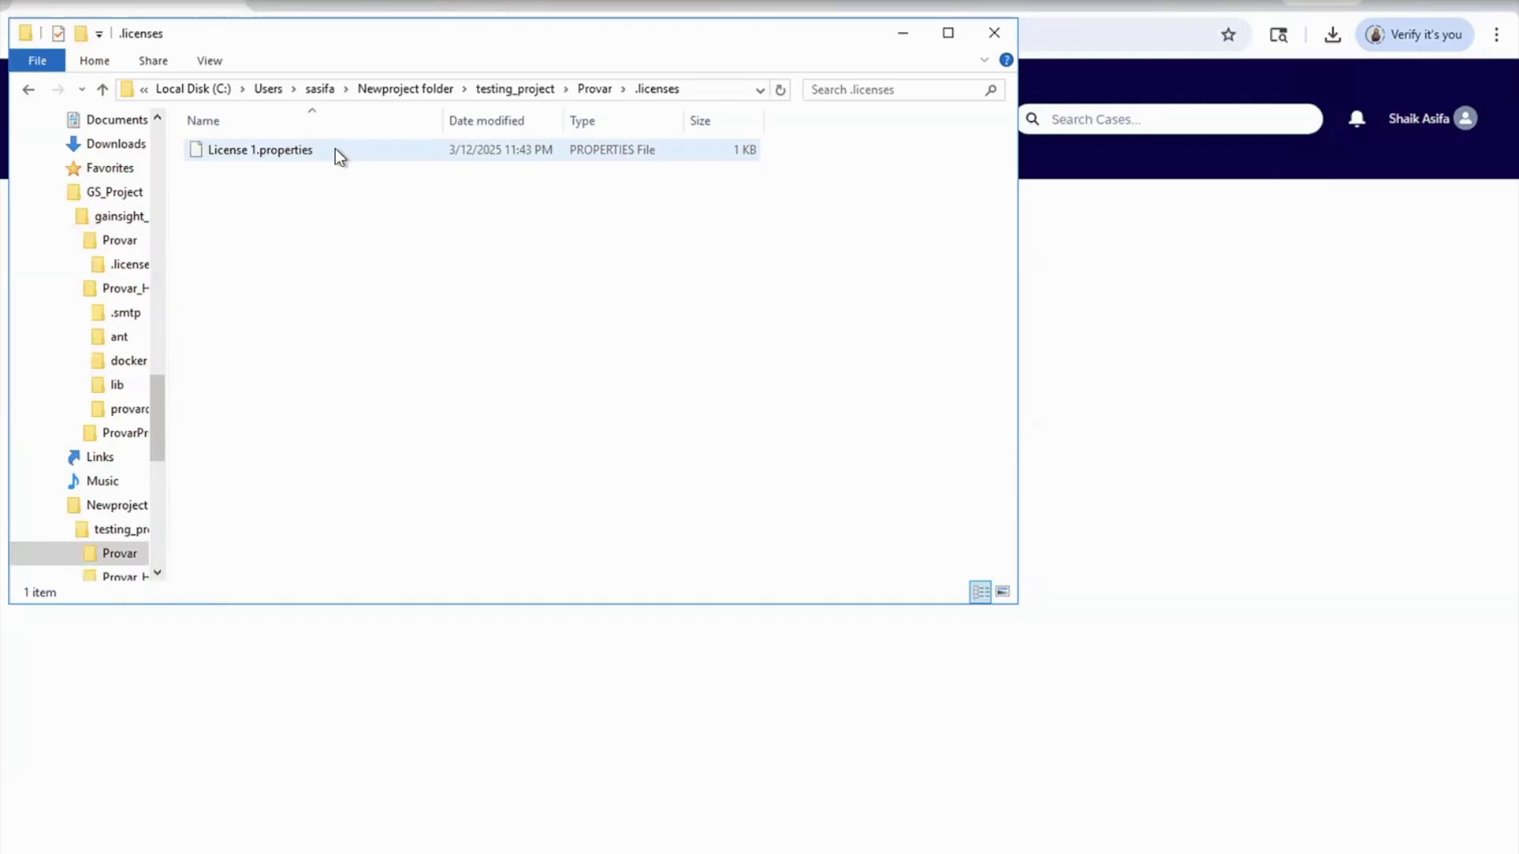
pyautogui.click(595, 88)
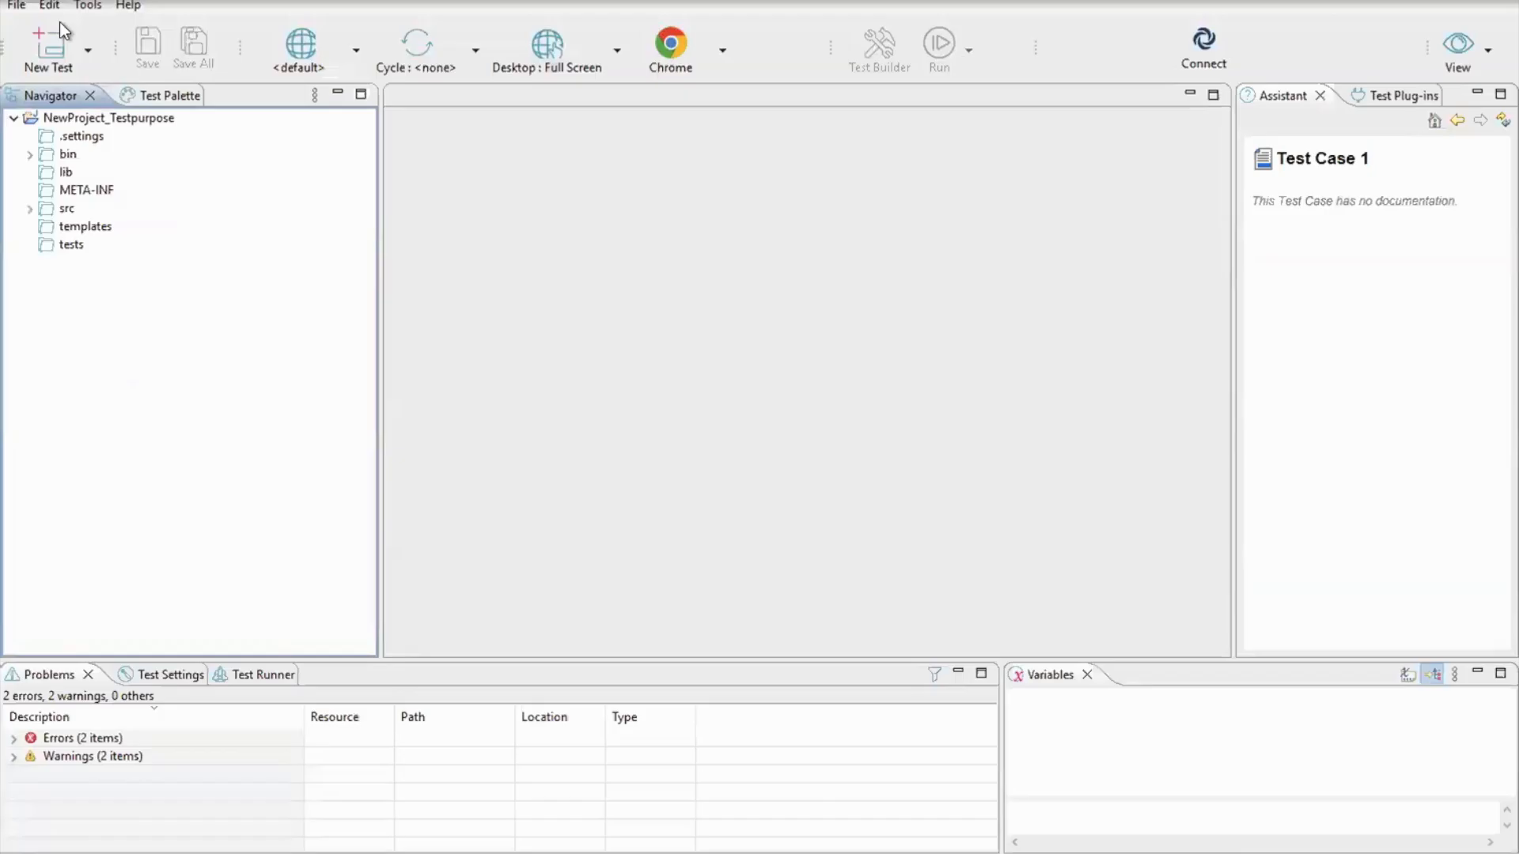
# - Exit the open Provar session and minimize the browser and File Explorer windows to reach the desktop
pyautogui.click(16, 6)
pyautogui.click(102, 388)
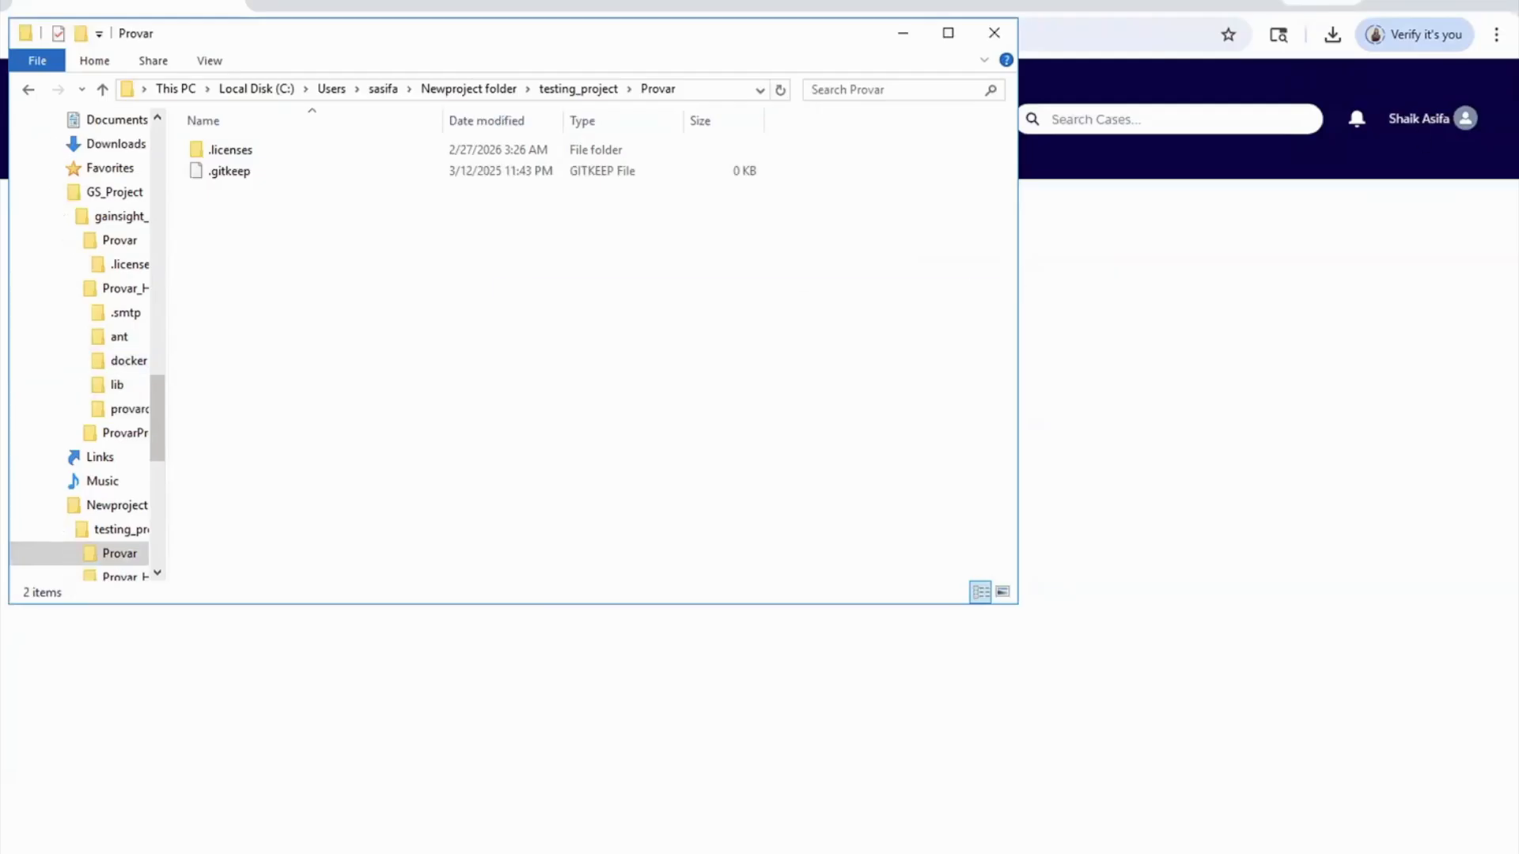
pyautogui.click(1204, 253)
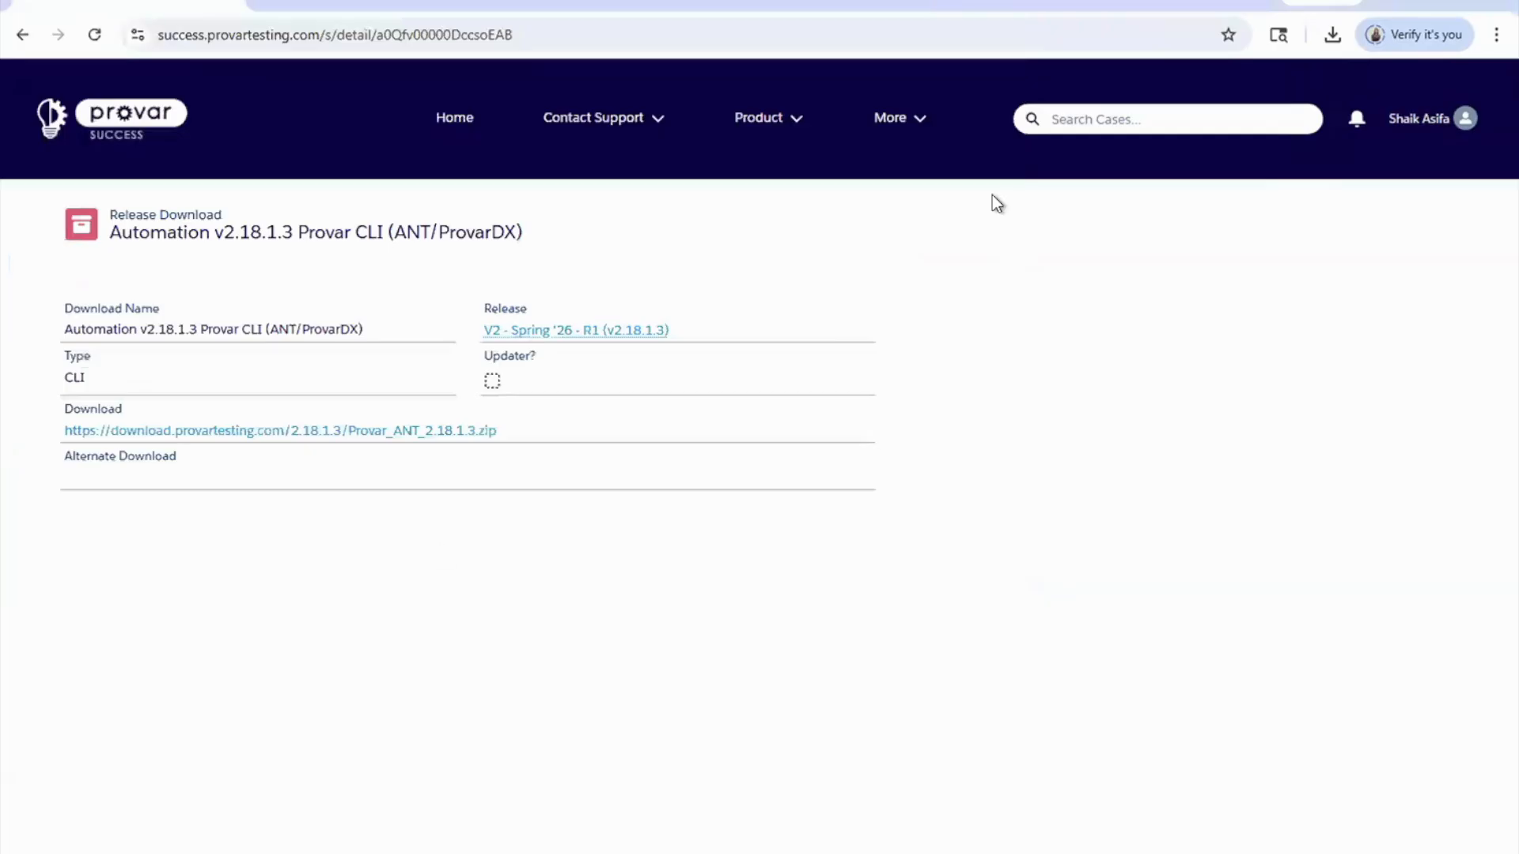
pyautogui.click(1405, 4)
pyautogui.click(265, 662)
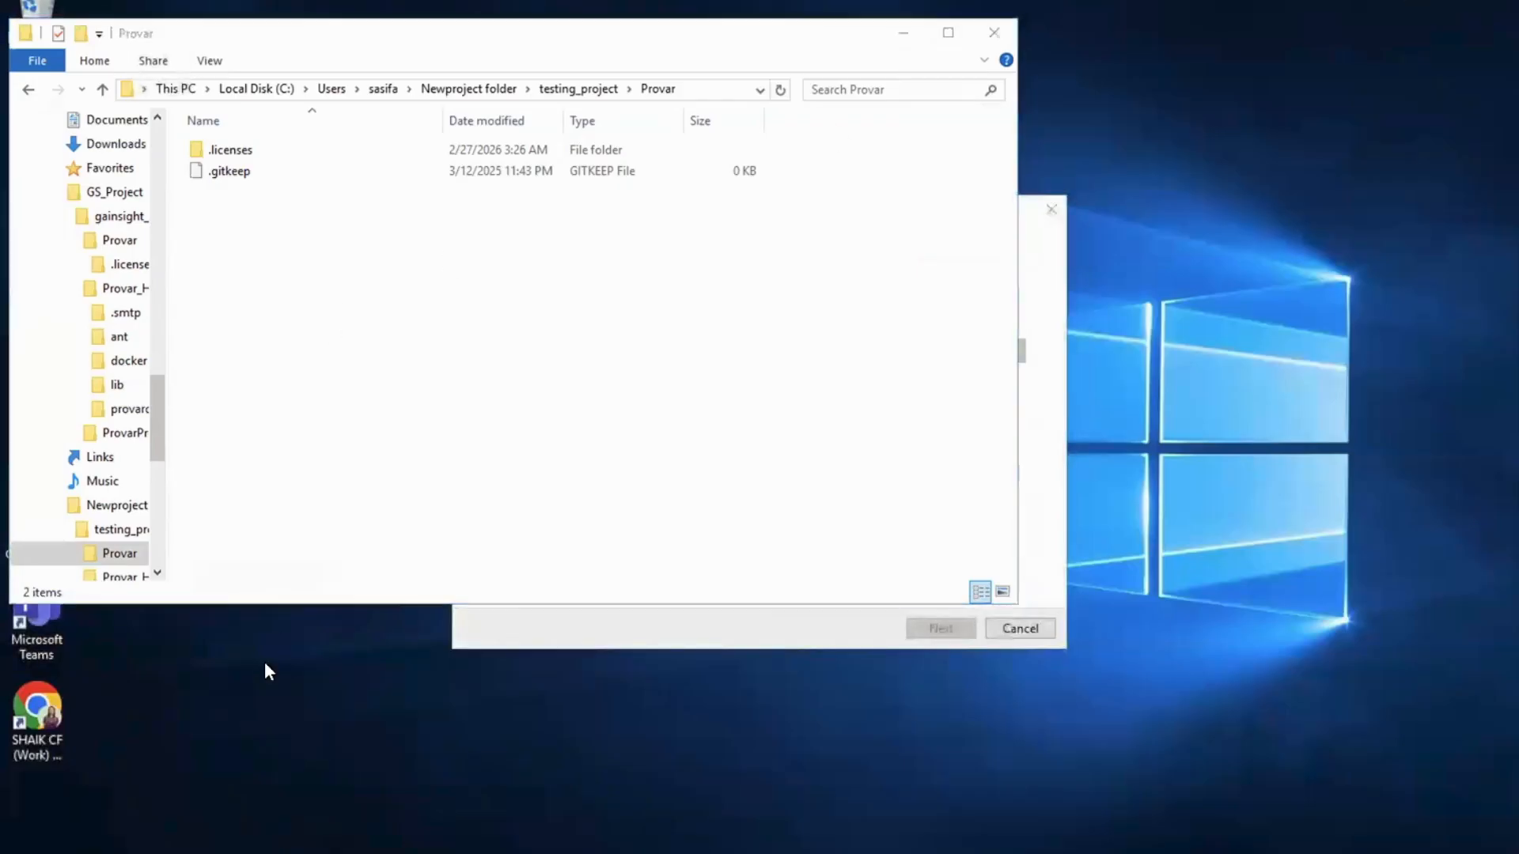
pyautogui.click(903, 32)
# - Relaunch Provar using Newproject_WSimport as the workspace folder name, clearing the file copy and Provar_ANT_2.18.1.3 windows out of the way
pyautogui.doubleClick(54, 397)
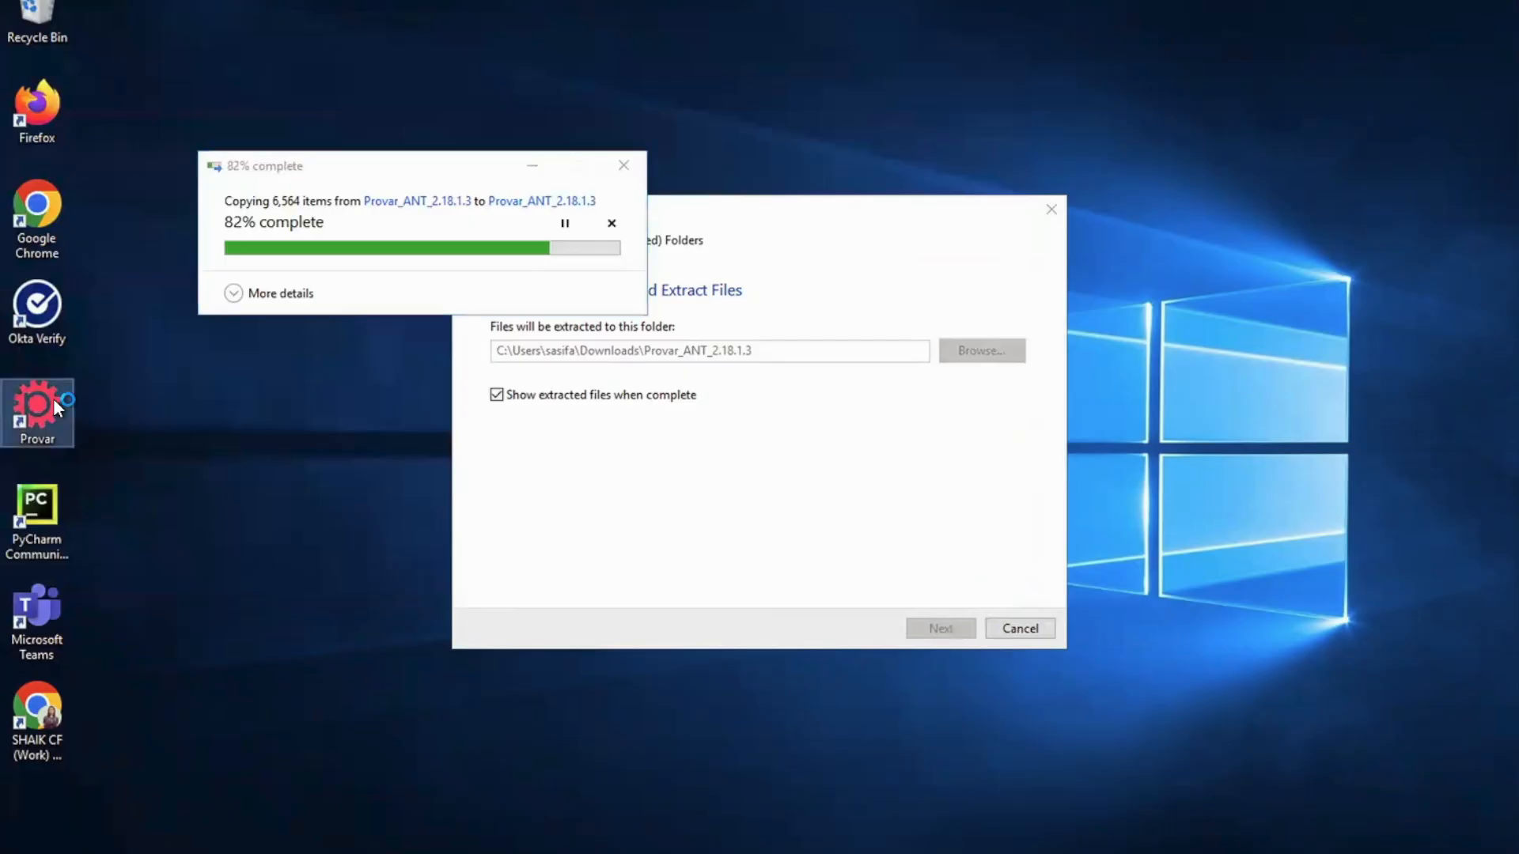
pyautogui.click(623, 167)
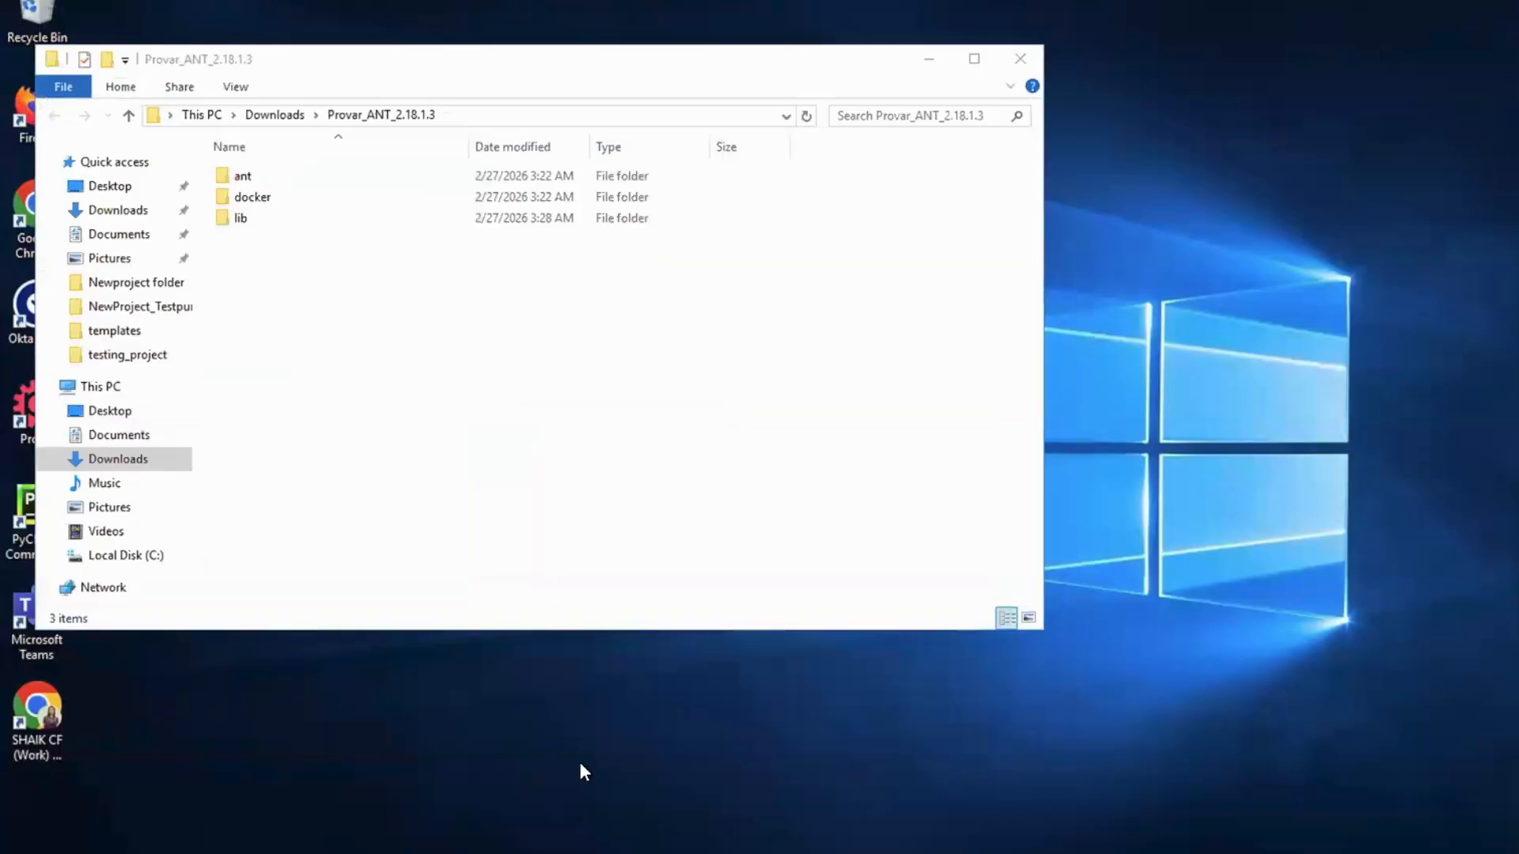
pyautogui.click(930, 57)
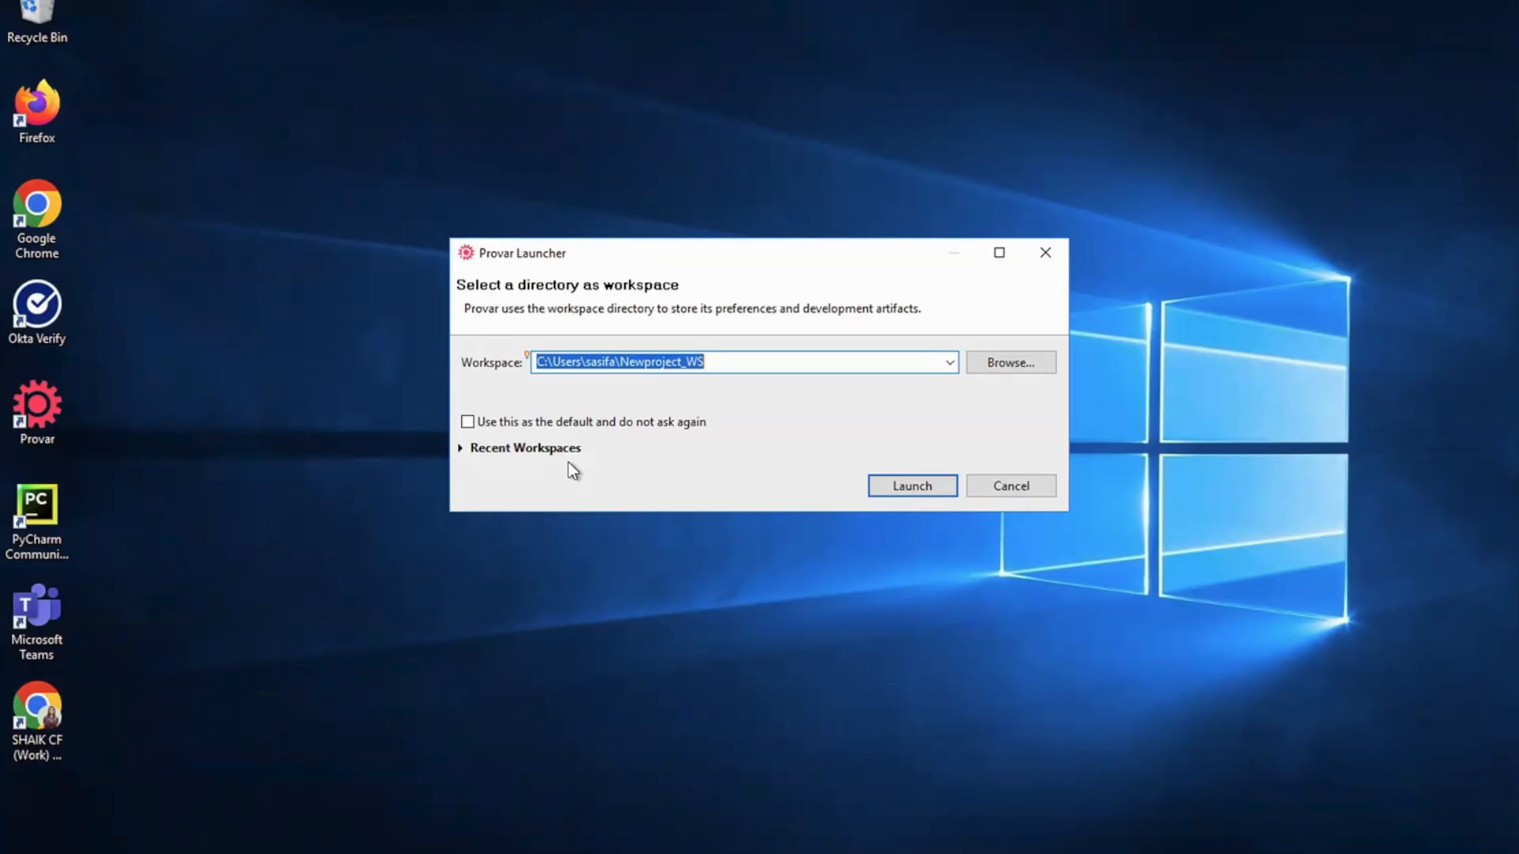
pyautogui.click(720, 364)
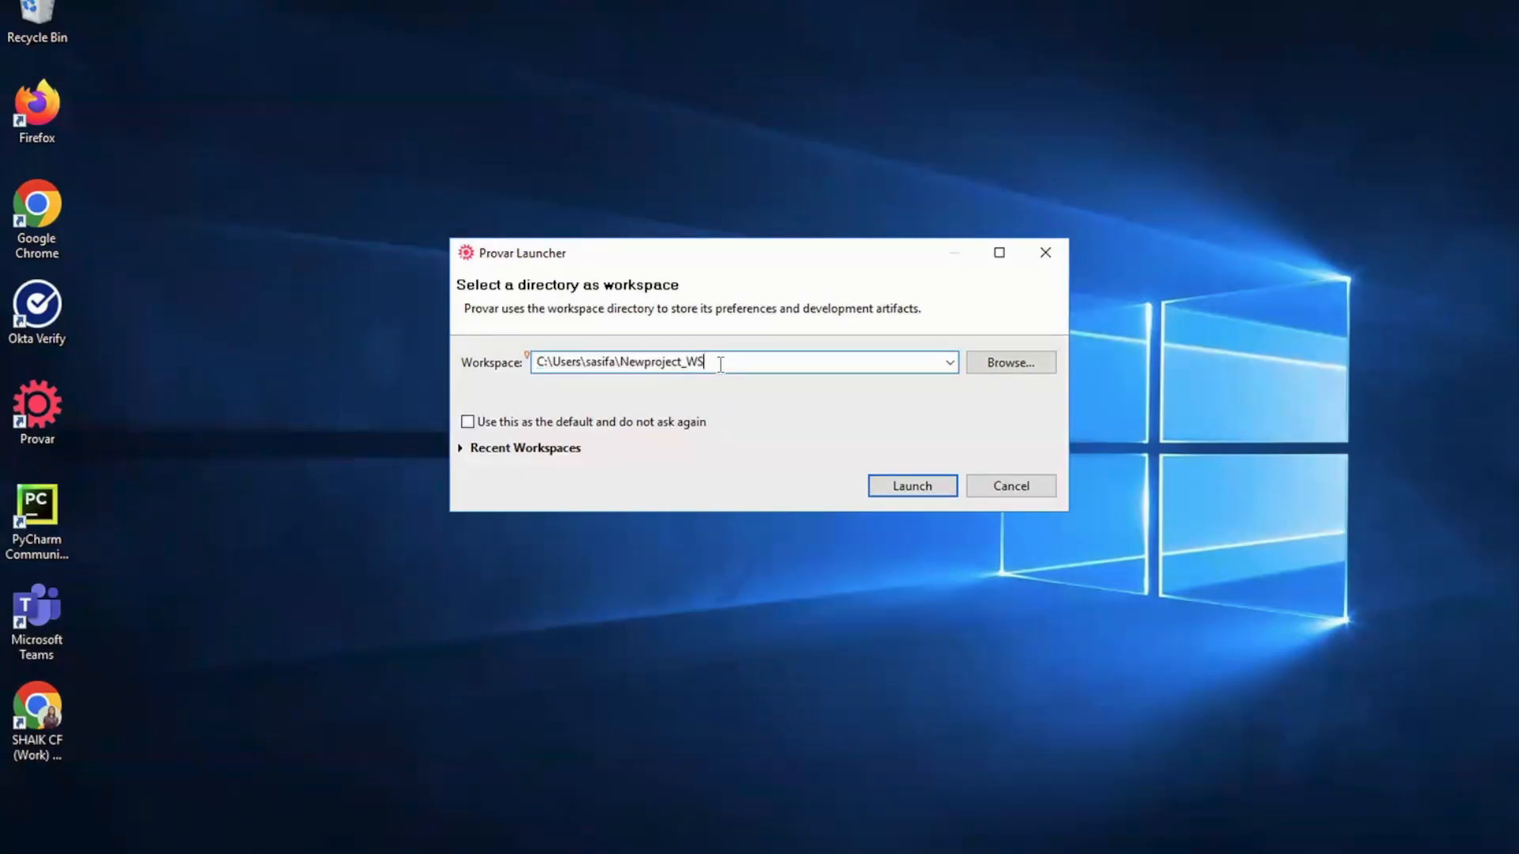
pyautogui.write('import')
pyautogui.click(906, 487)
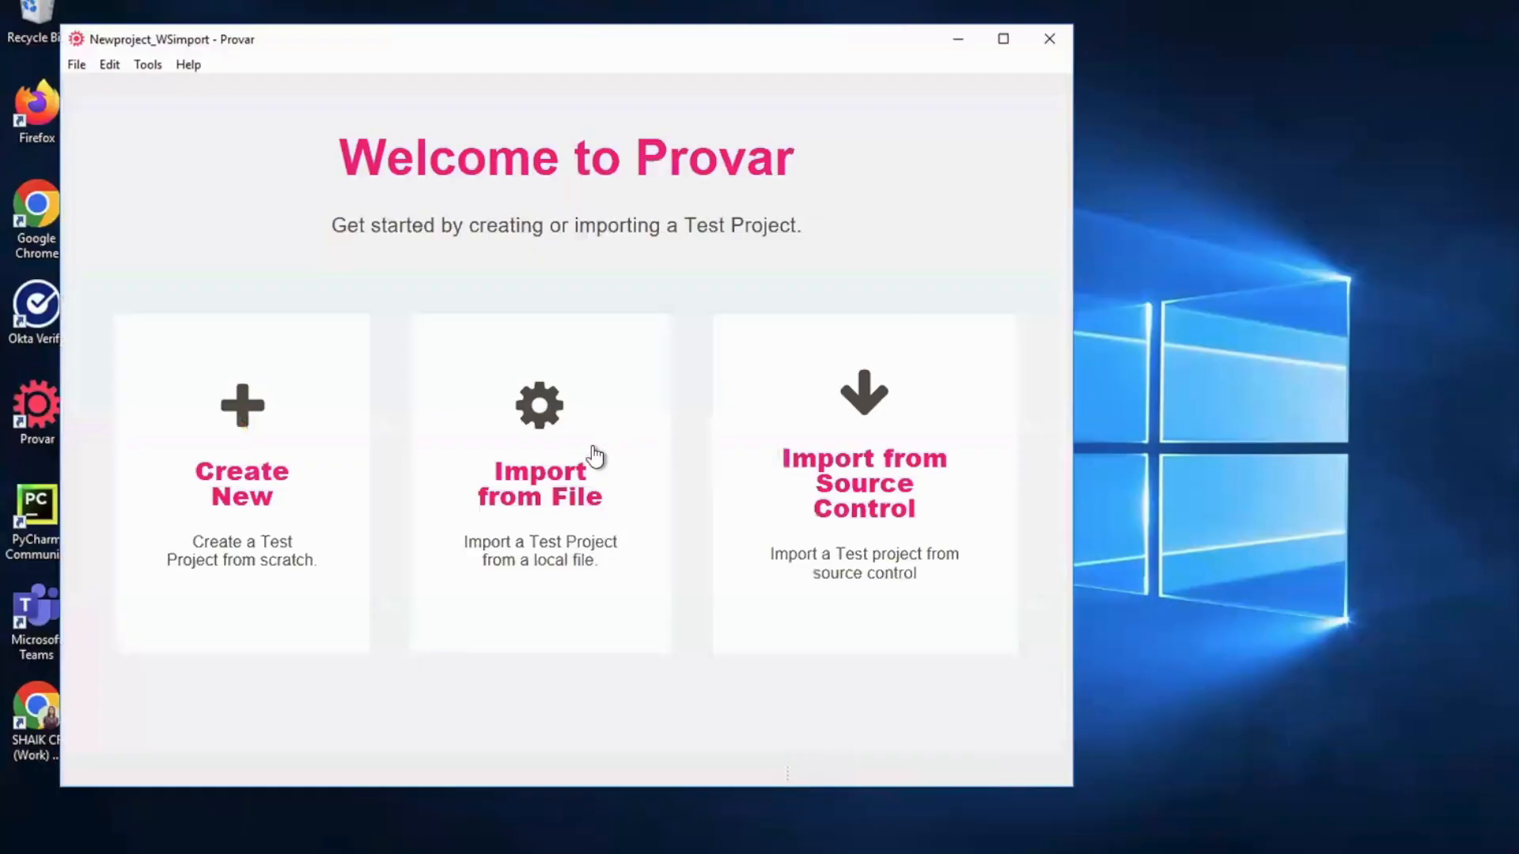
# - Import NewProject_Testpurpose from file with Newproject folder\testing_project as root directory, dismiss the feature notice, and maximize the Provar window
pyautogui.click(576, 470)
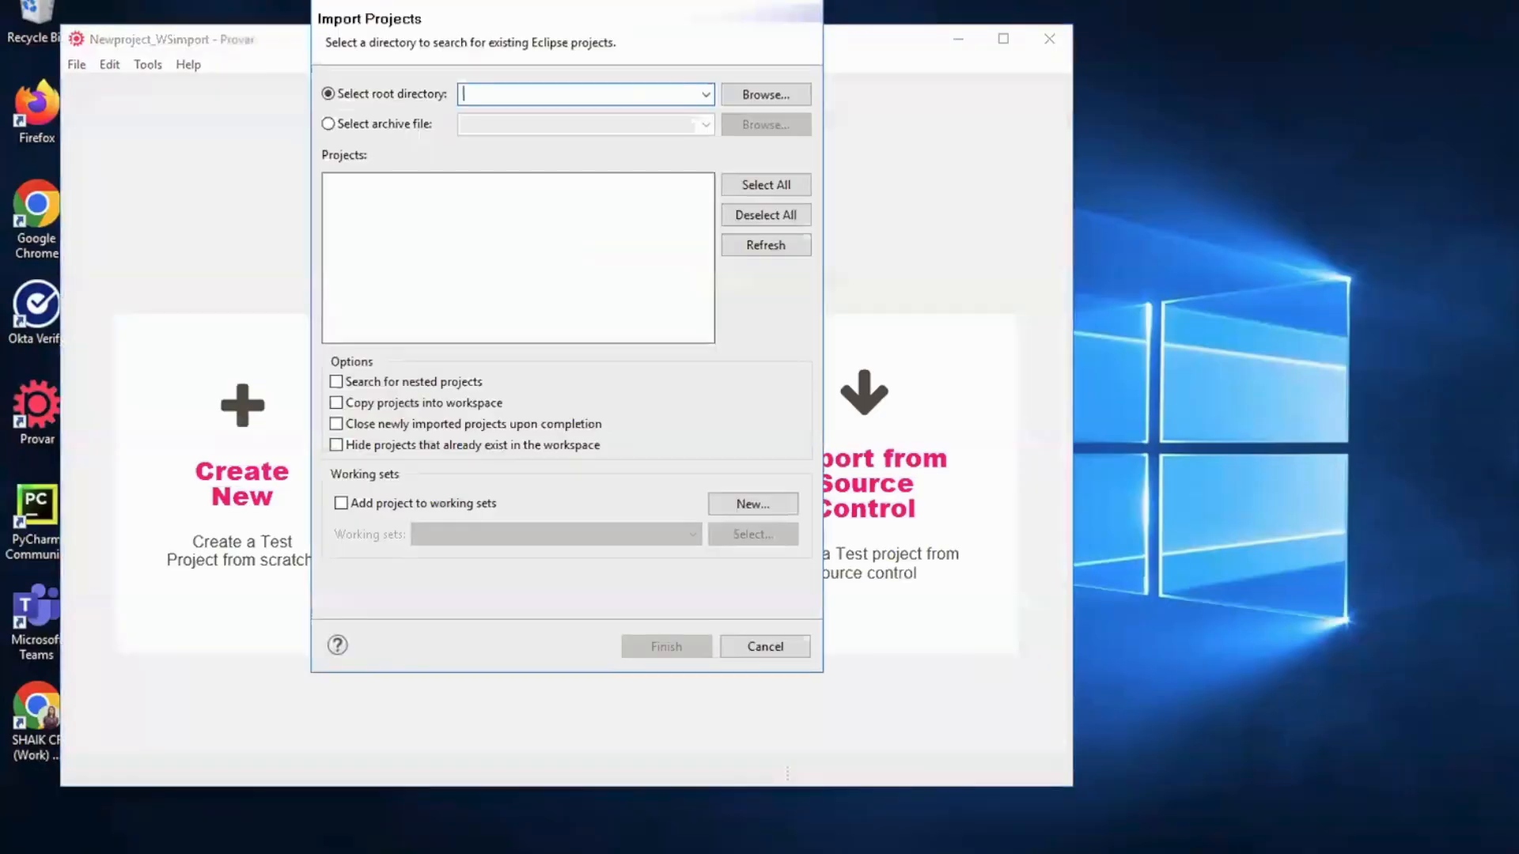
pyautogui.click(737, 98)
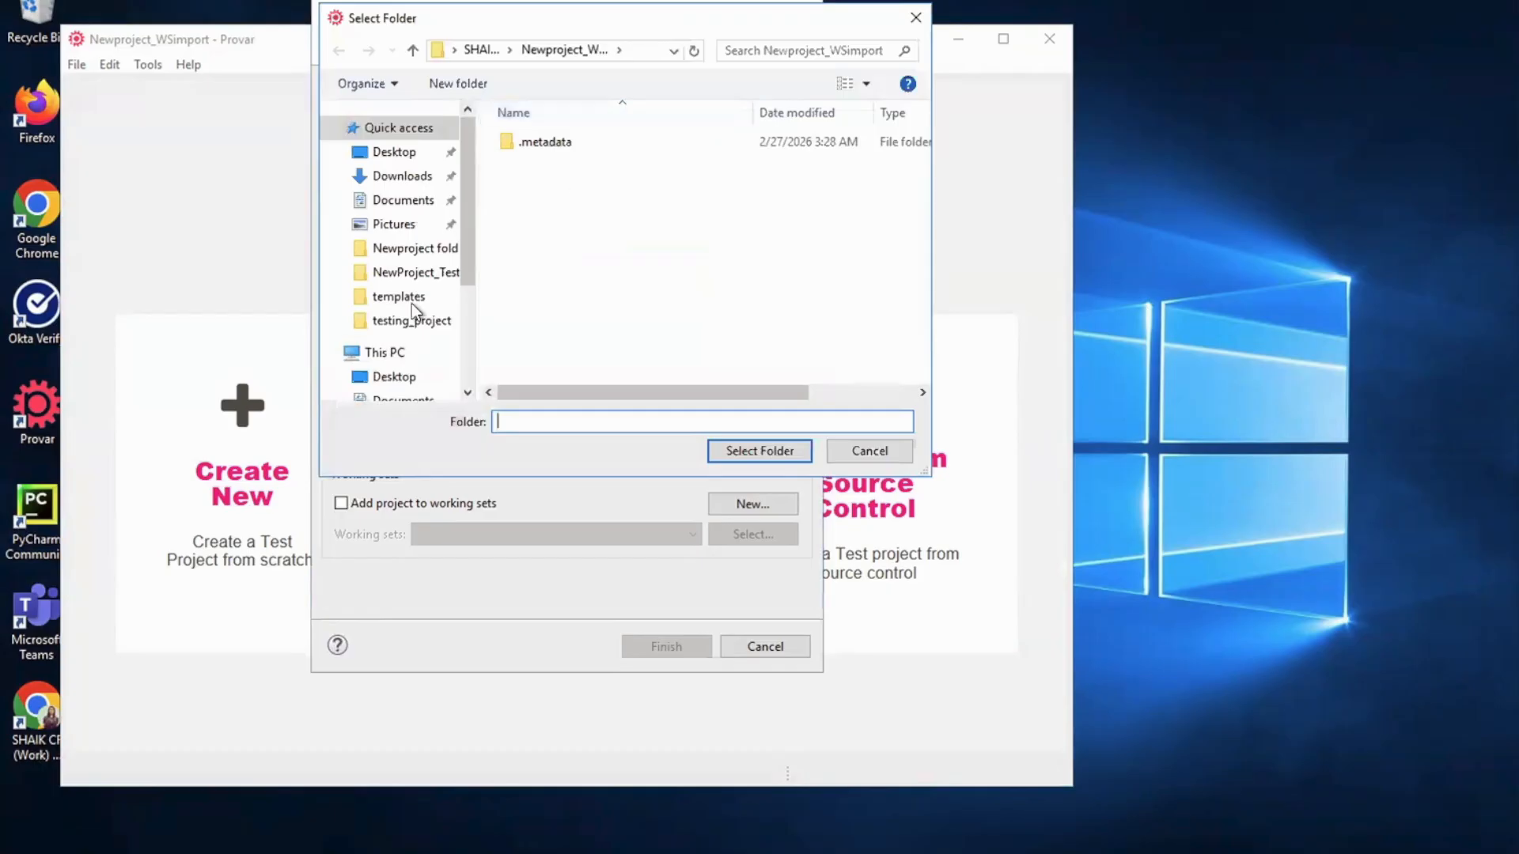
pyautogui.click(408, 252)
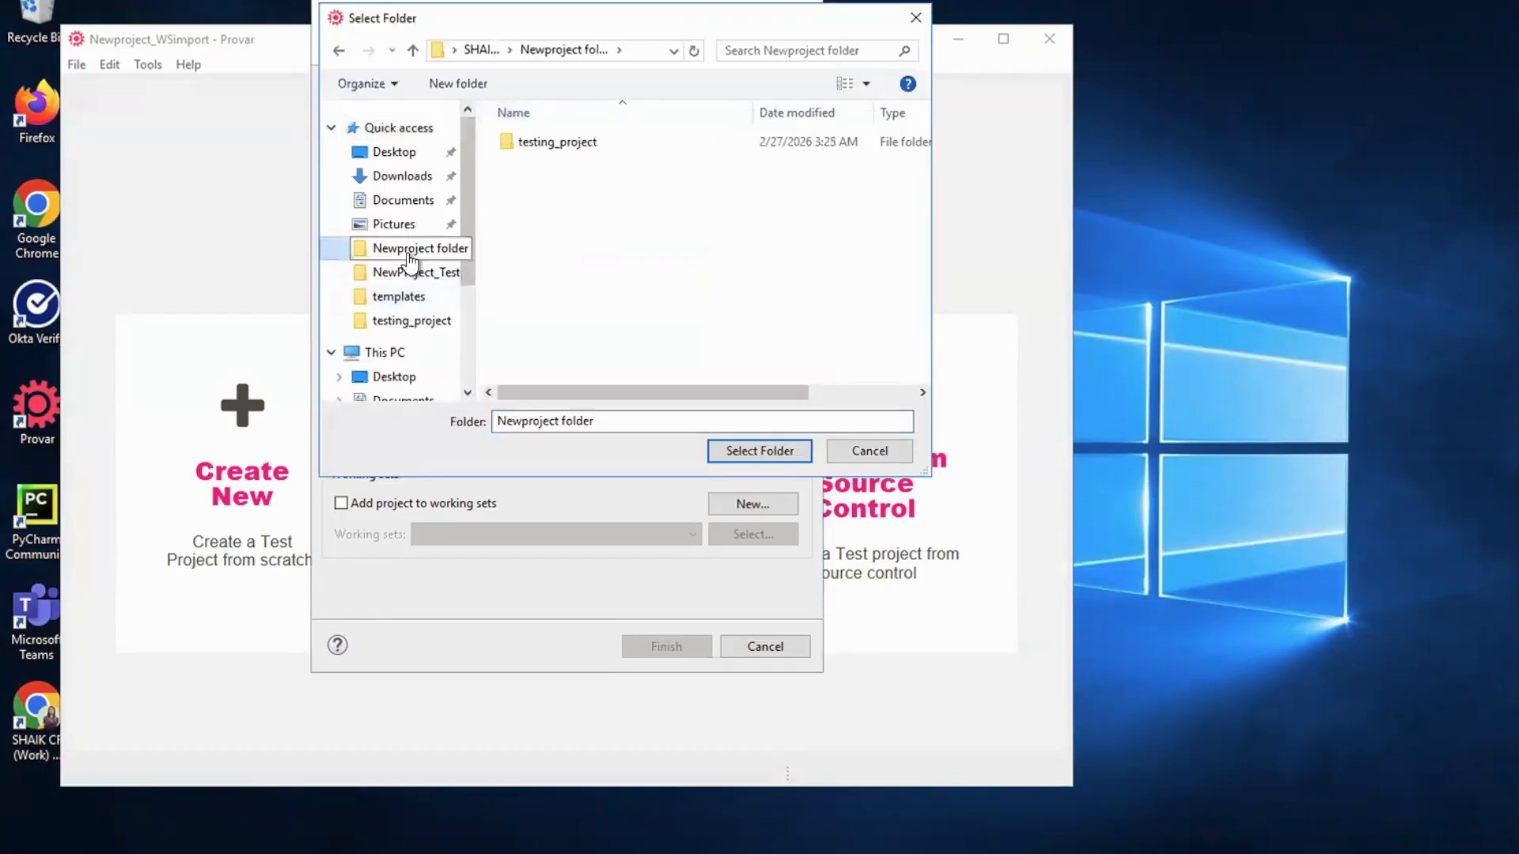
pyautogui.doubleClick(557, 142)
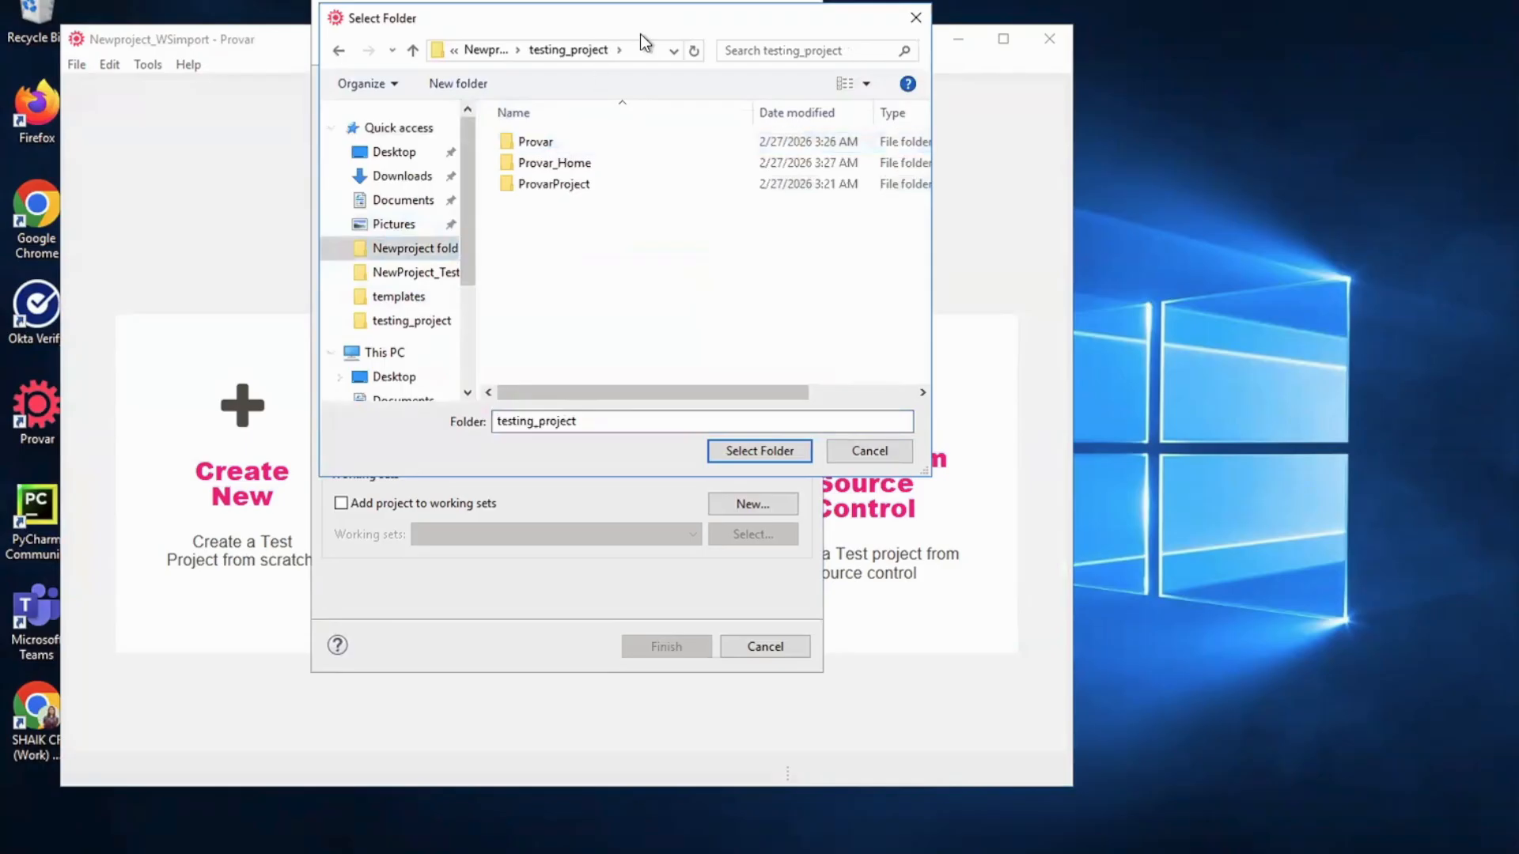
pyautogui.click(764, 453)
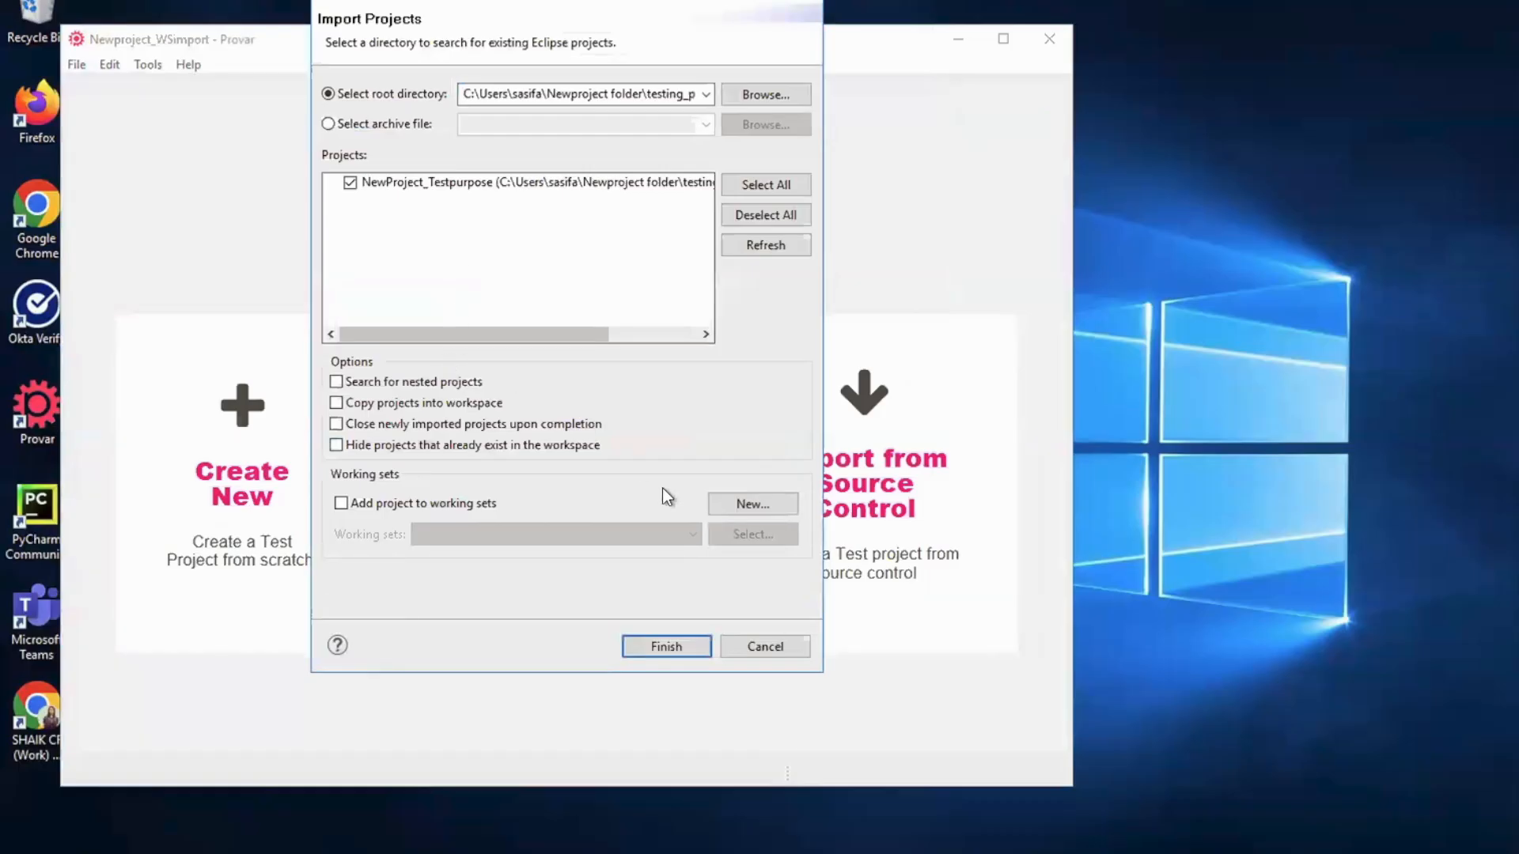
pyautogui.click(682, 644)
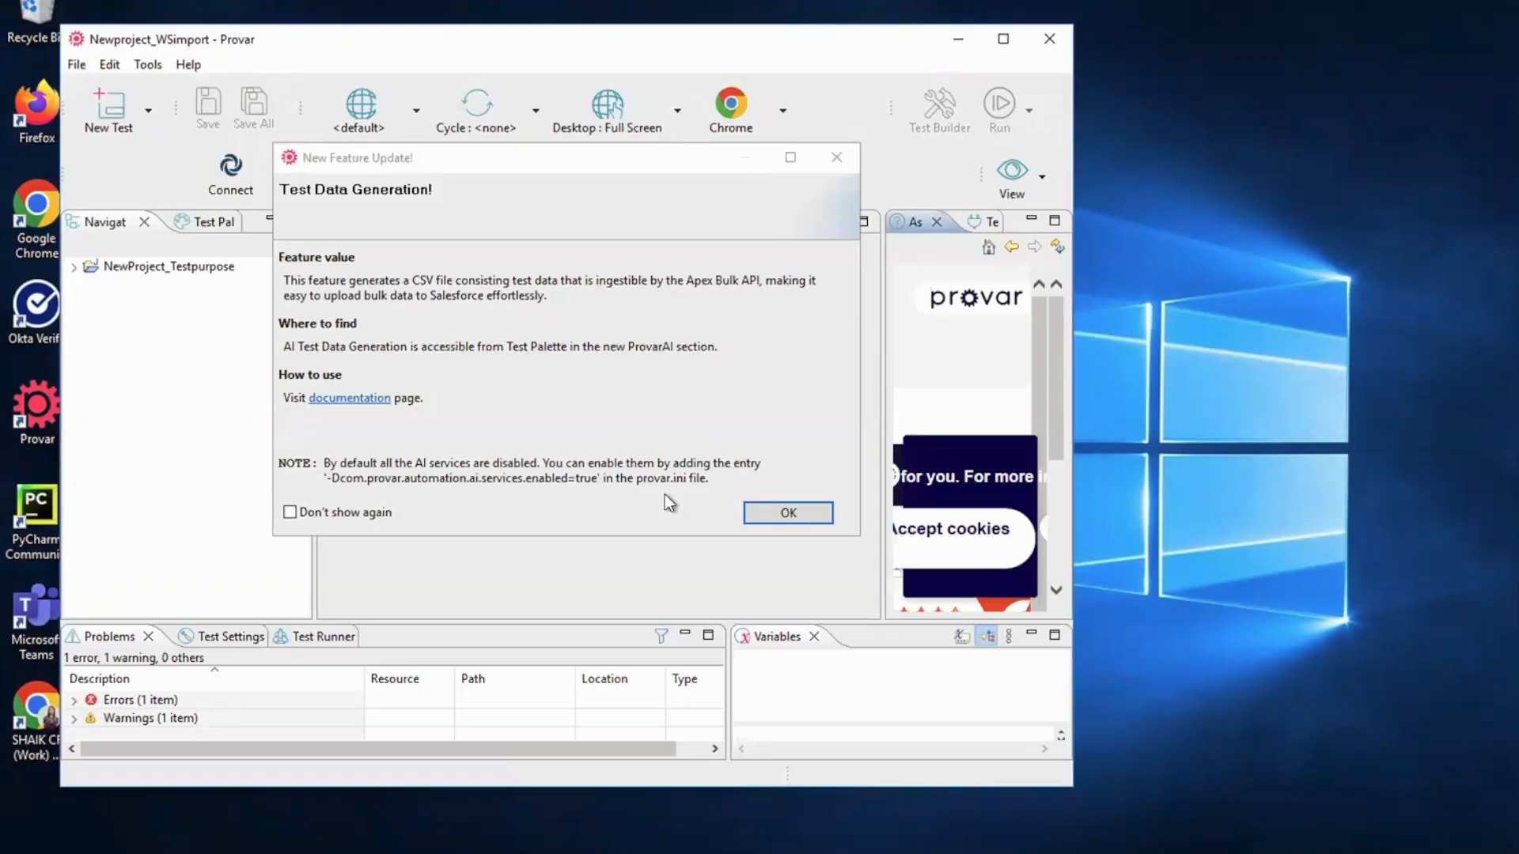
pyautogui.click(836, 158)
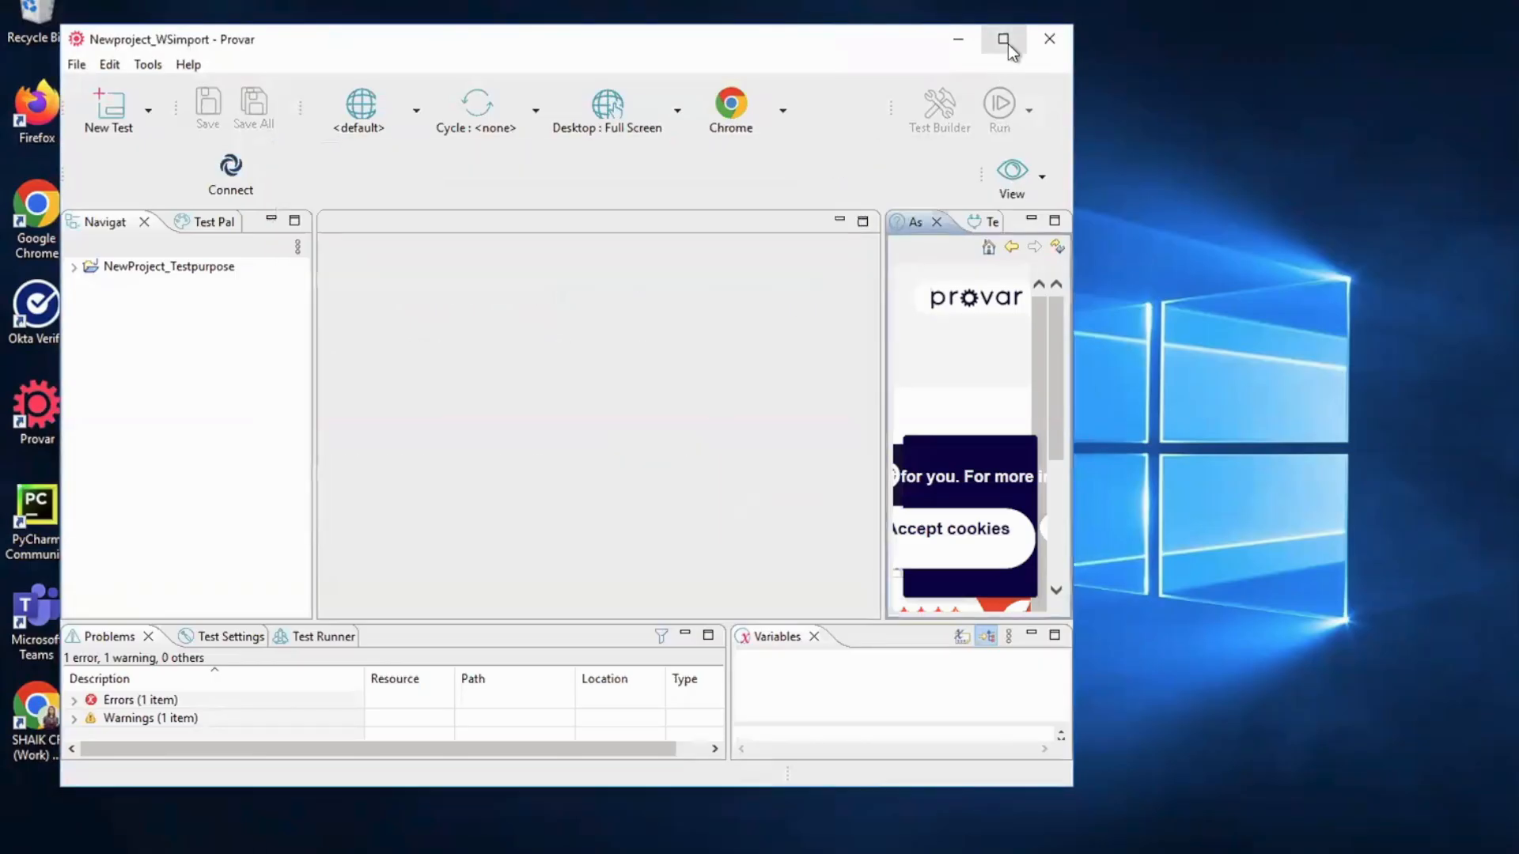
pyautogui.click(1004, 41)
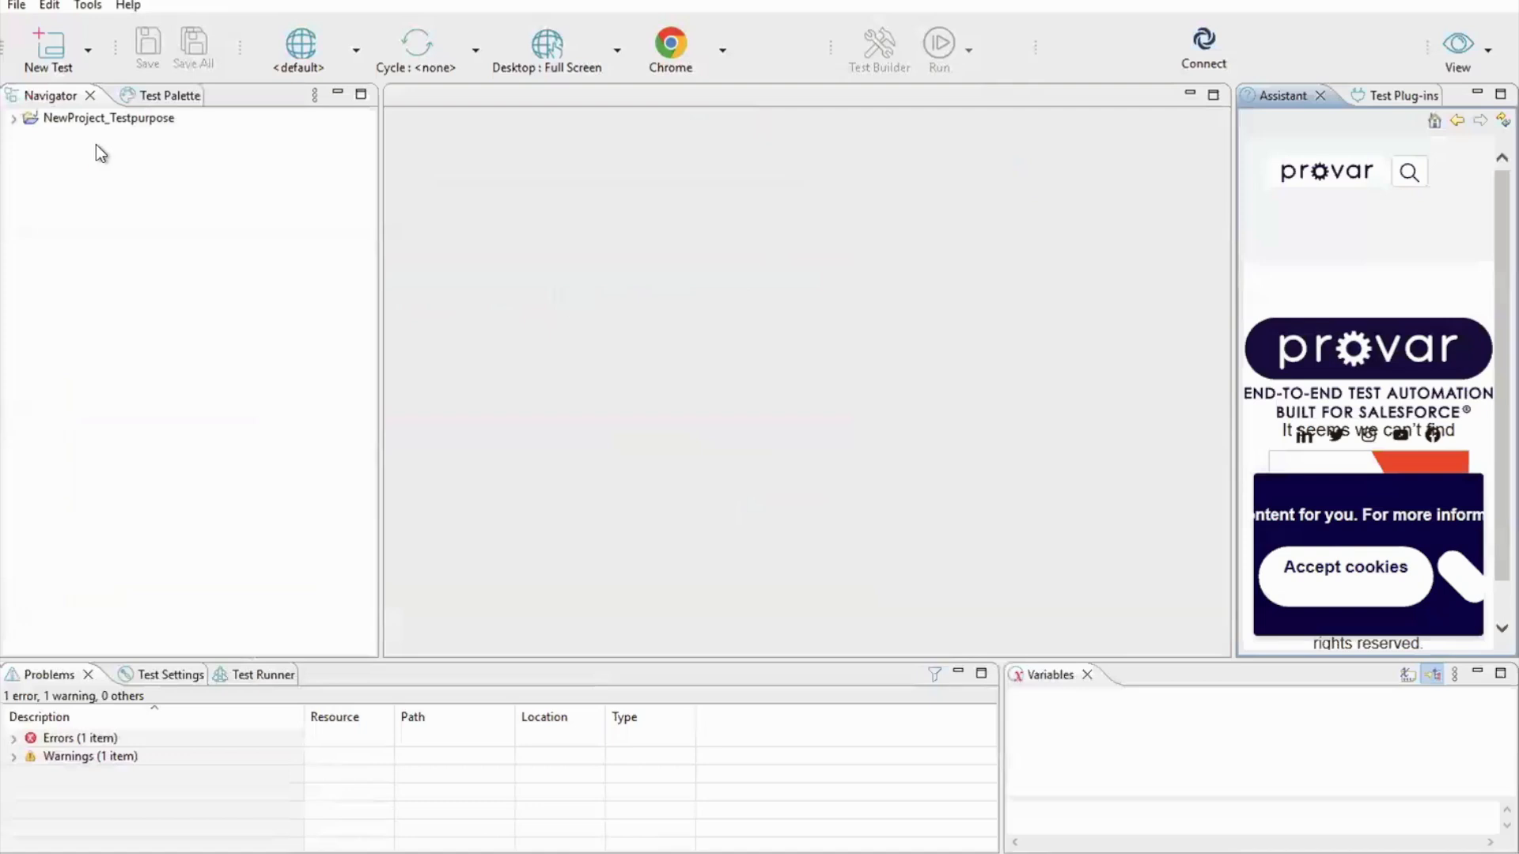
# - Expand the imported NewProject_Testpurpose project and look inside its tests and .settings folders
pyautogui.click(14, 120)
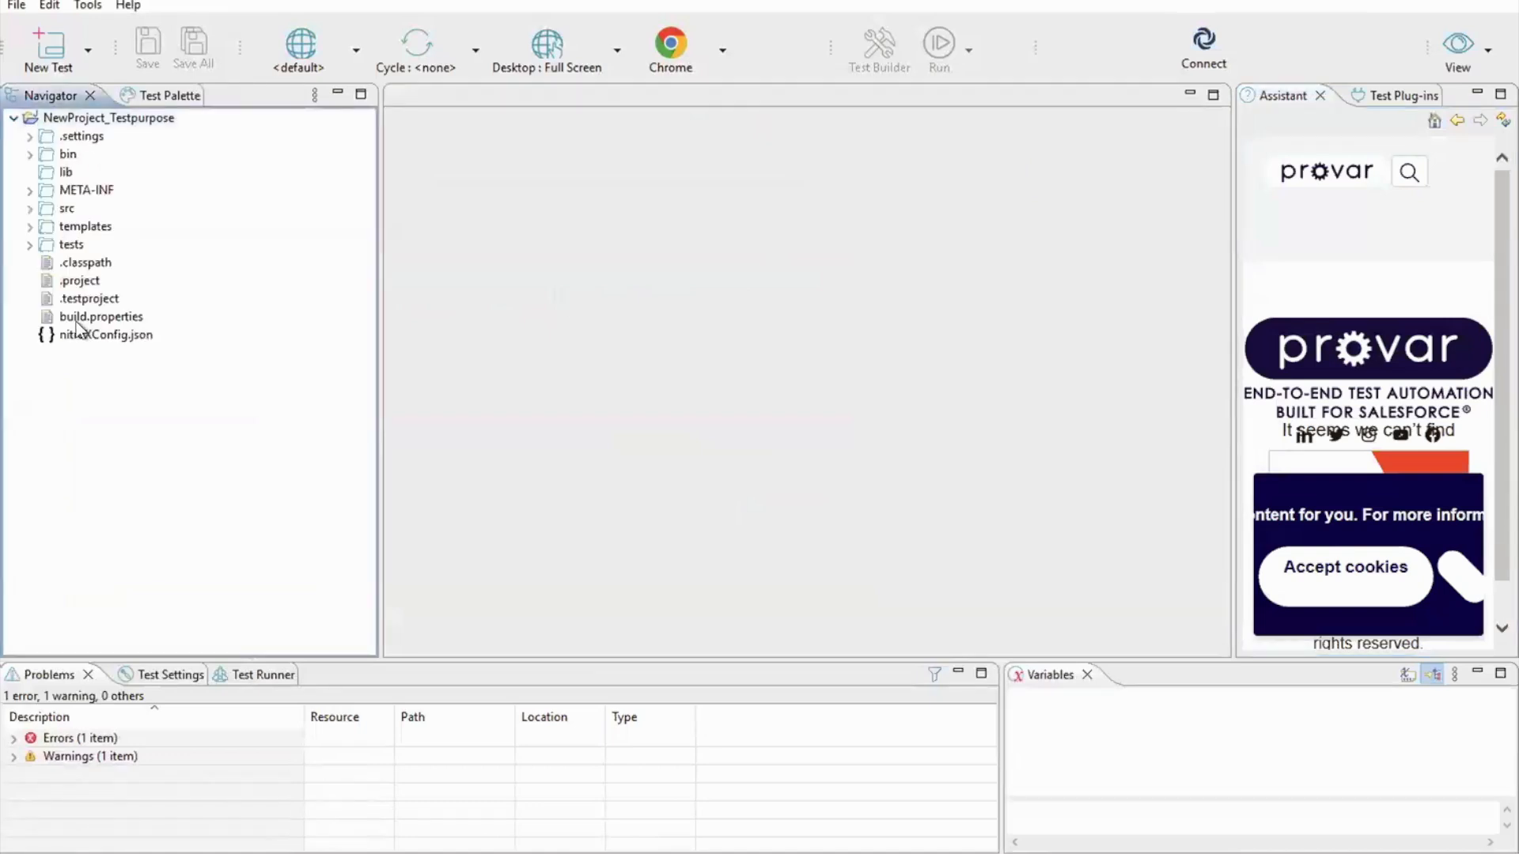
pyautogui.click(30, 244)
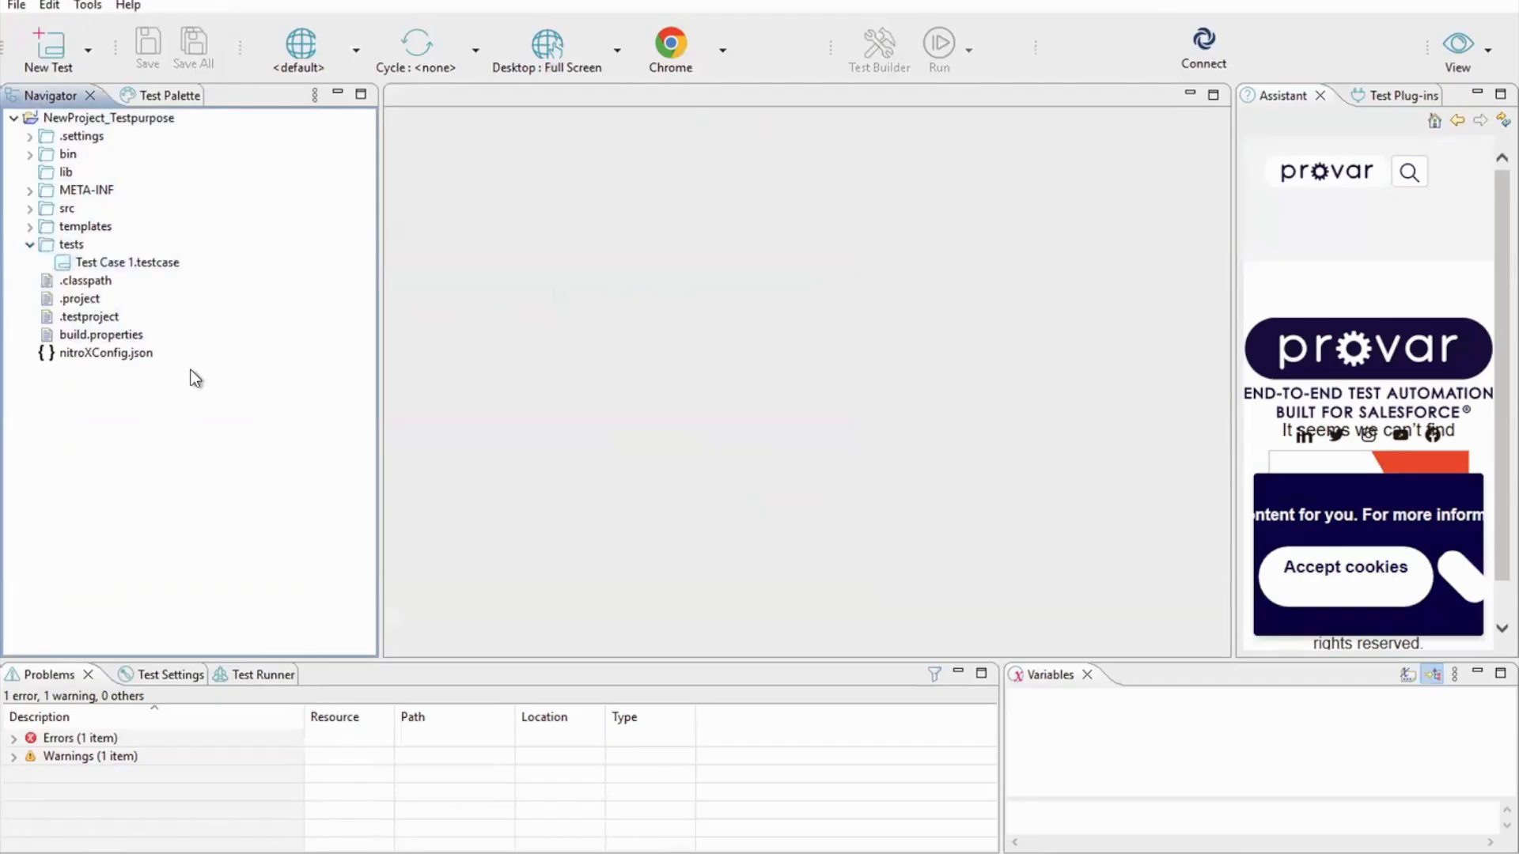
pyautogui.click(31, 138)
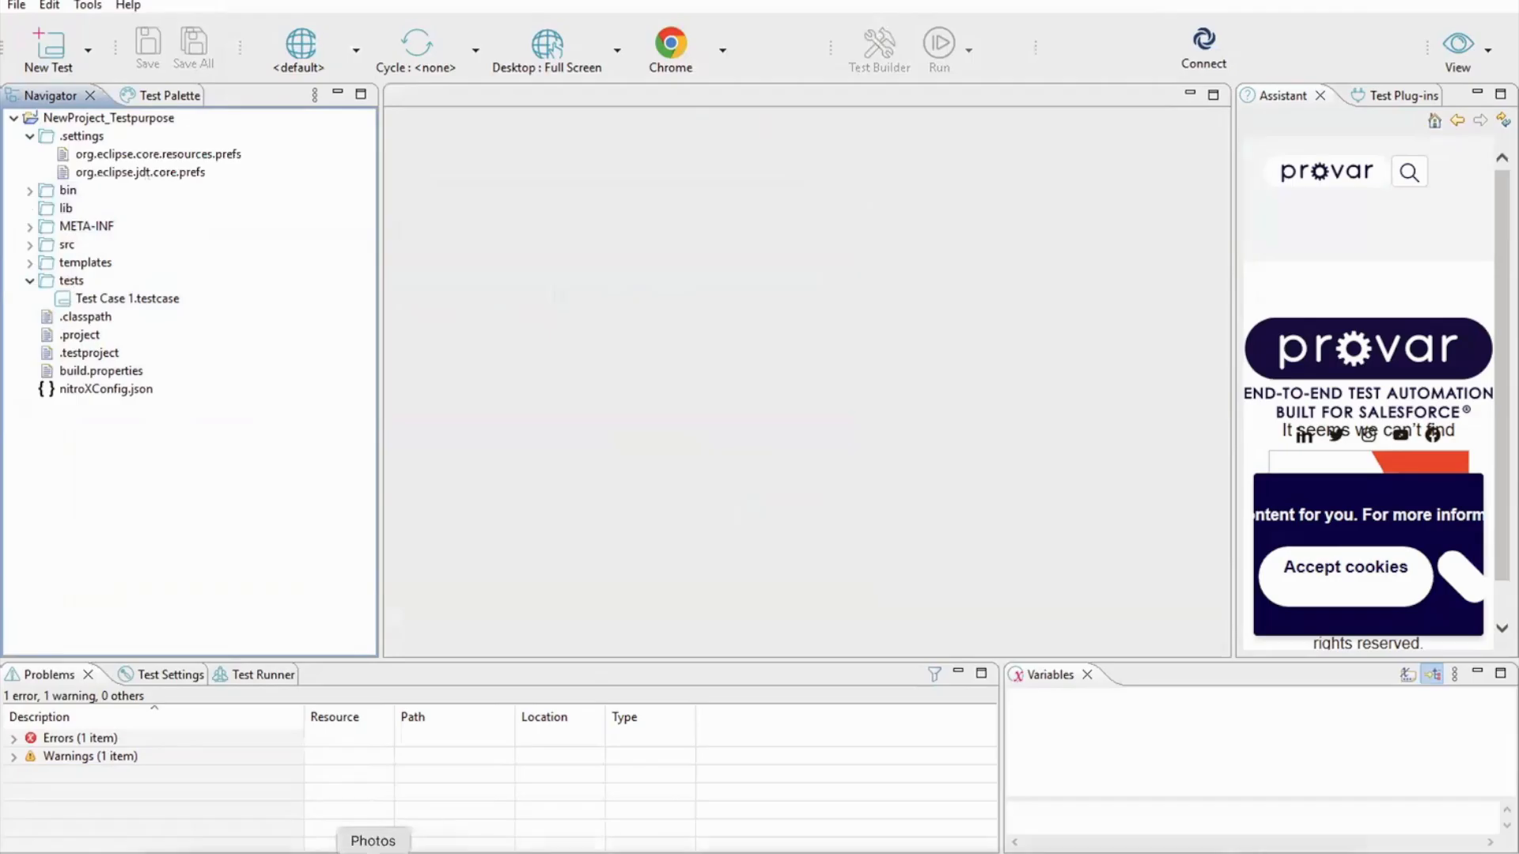
# - Bring the open File Explorer windows over Provar, moving Provar_ANT_2.18.1.3 aside and getting past the device security update reminder
pyautogui.click(254, 853)
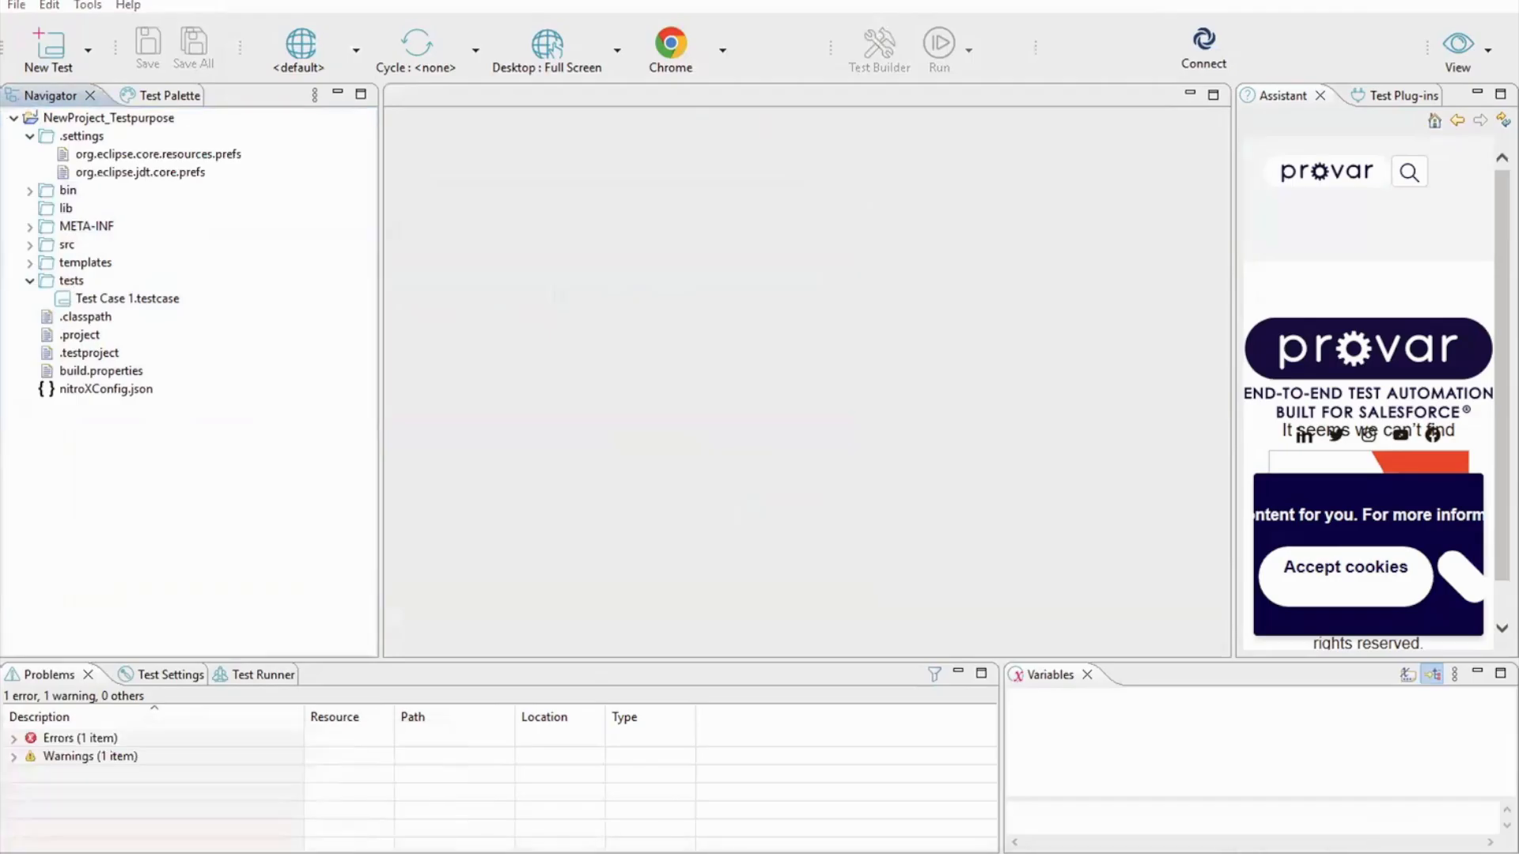
pyautogui.moveTo(221, 852)
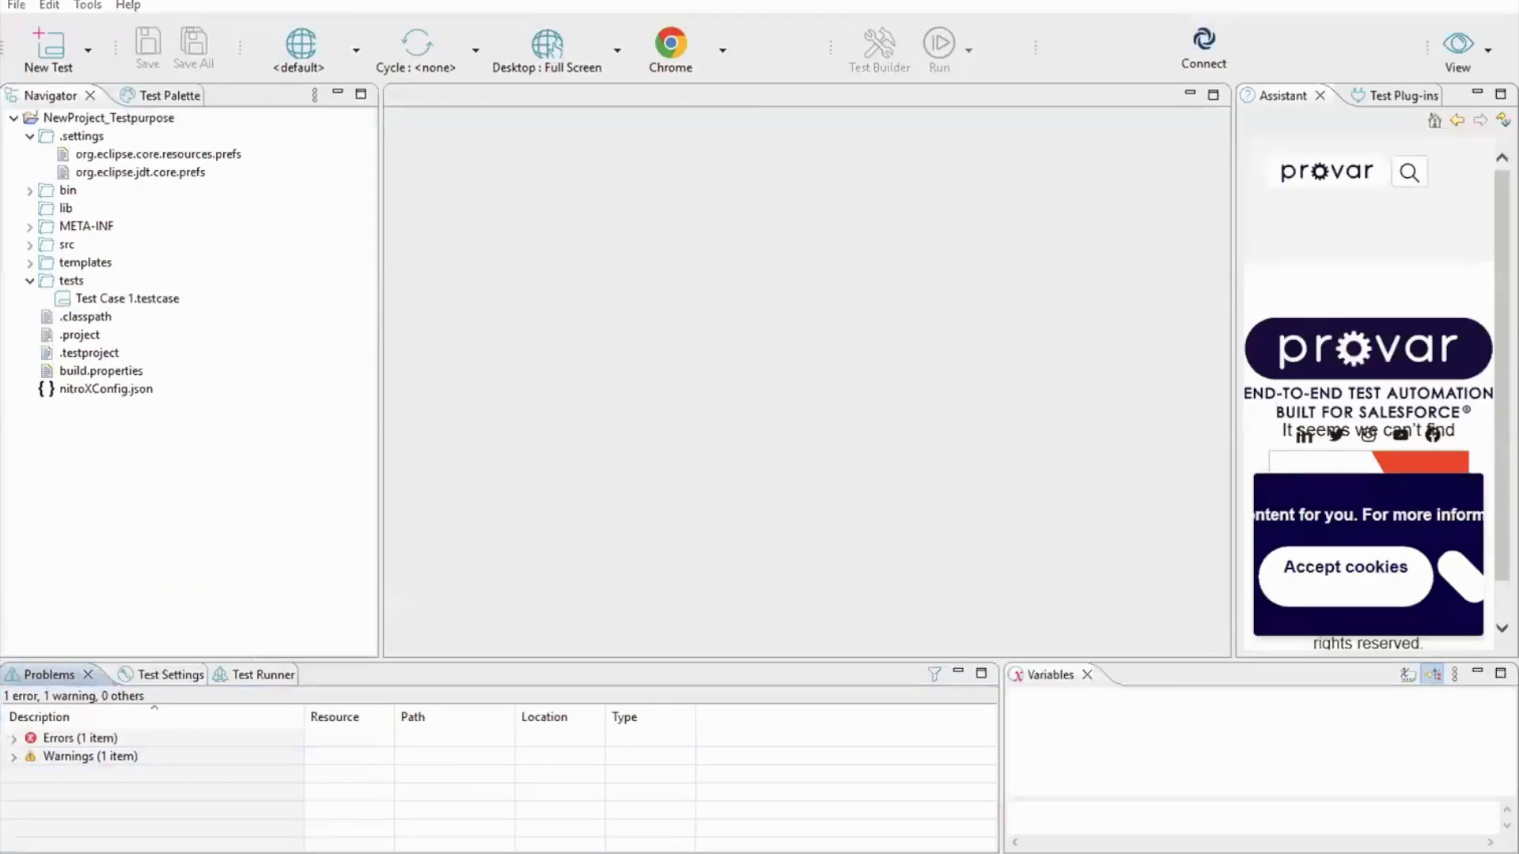
pyautogui.click(277, 813)
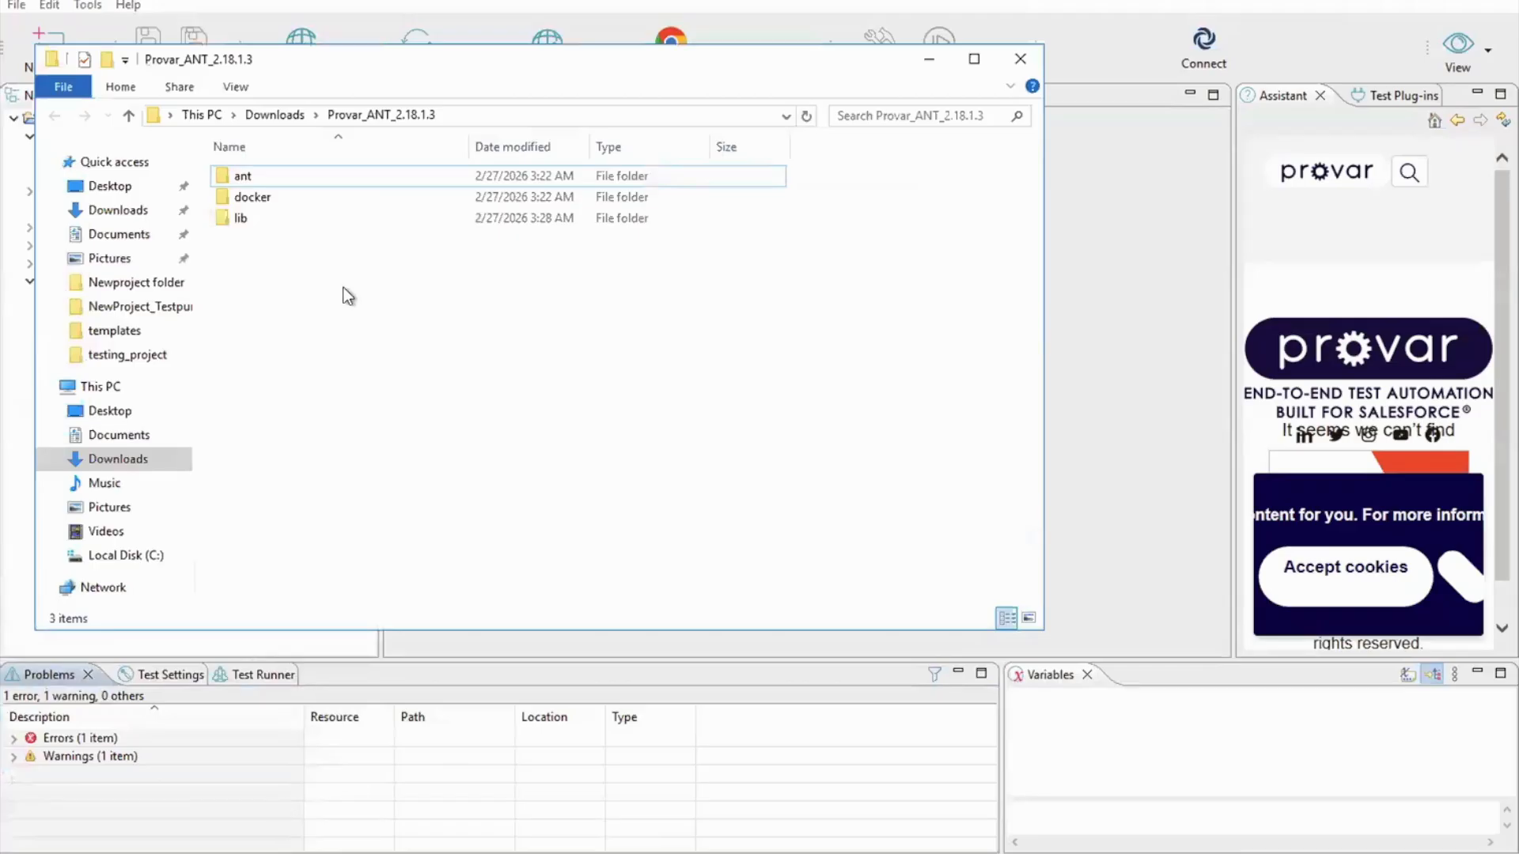
pyautogui.moveTo(413, 69); pyautogui.dragTo(853, 98)
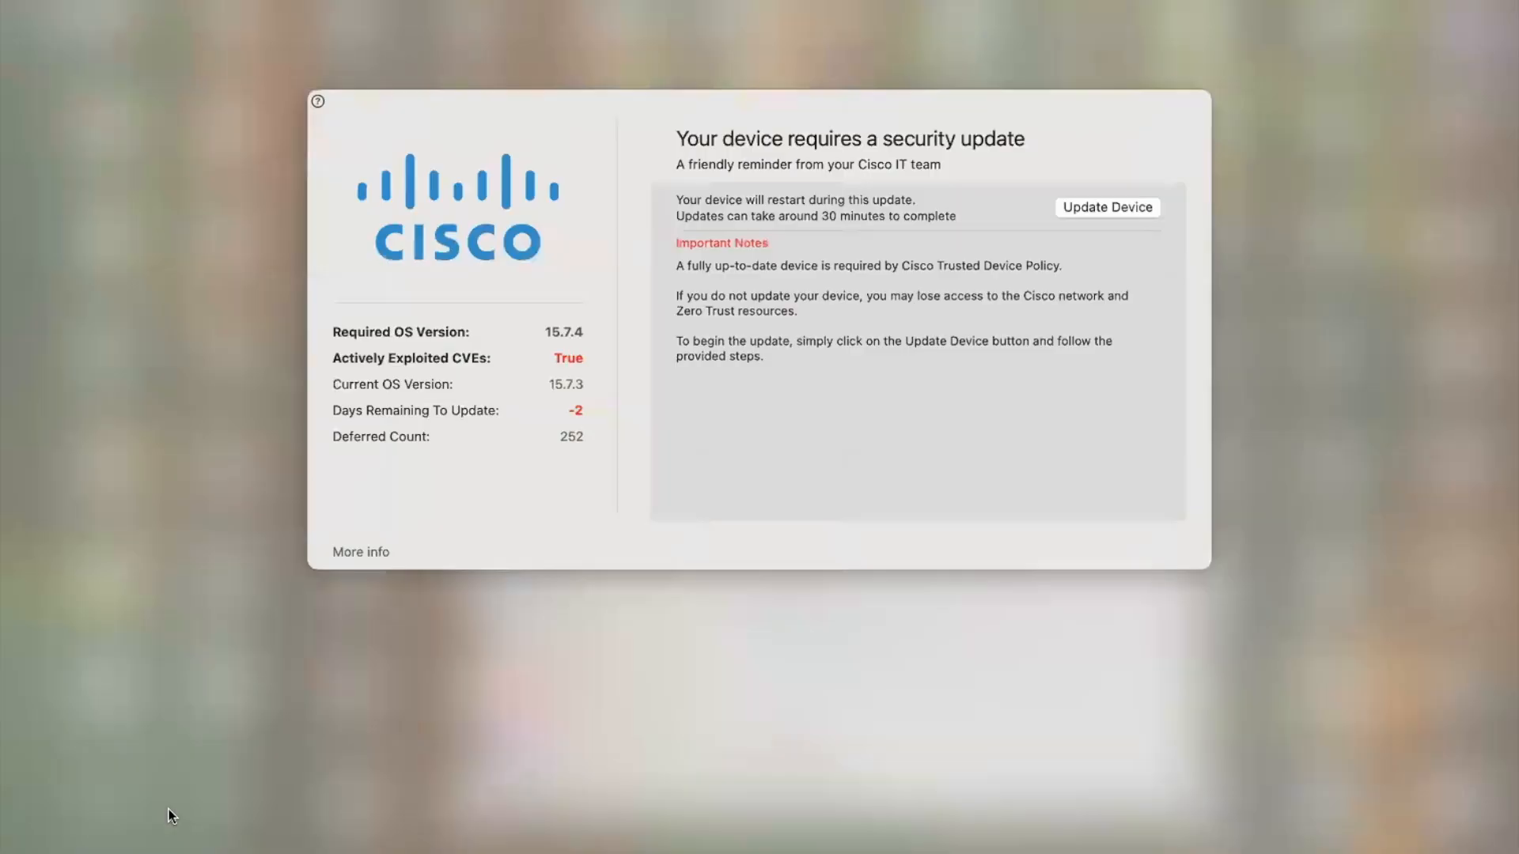
pyautogui.click(1118, 215)
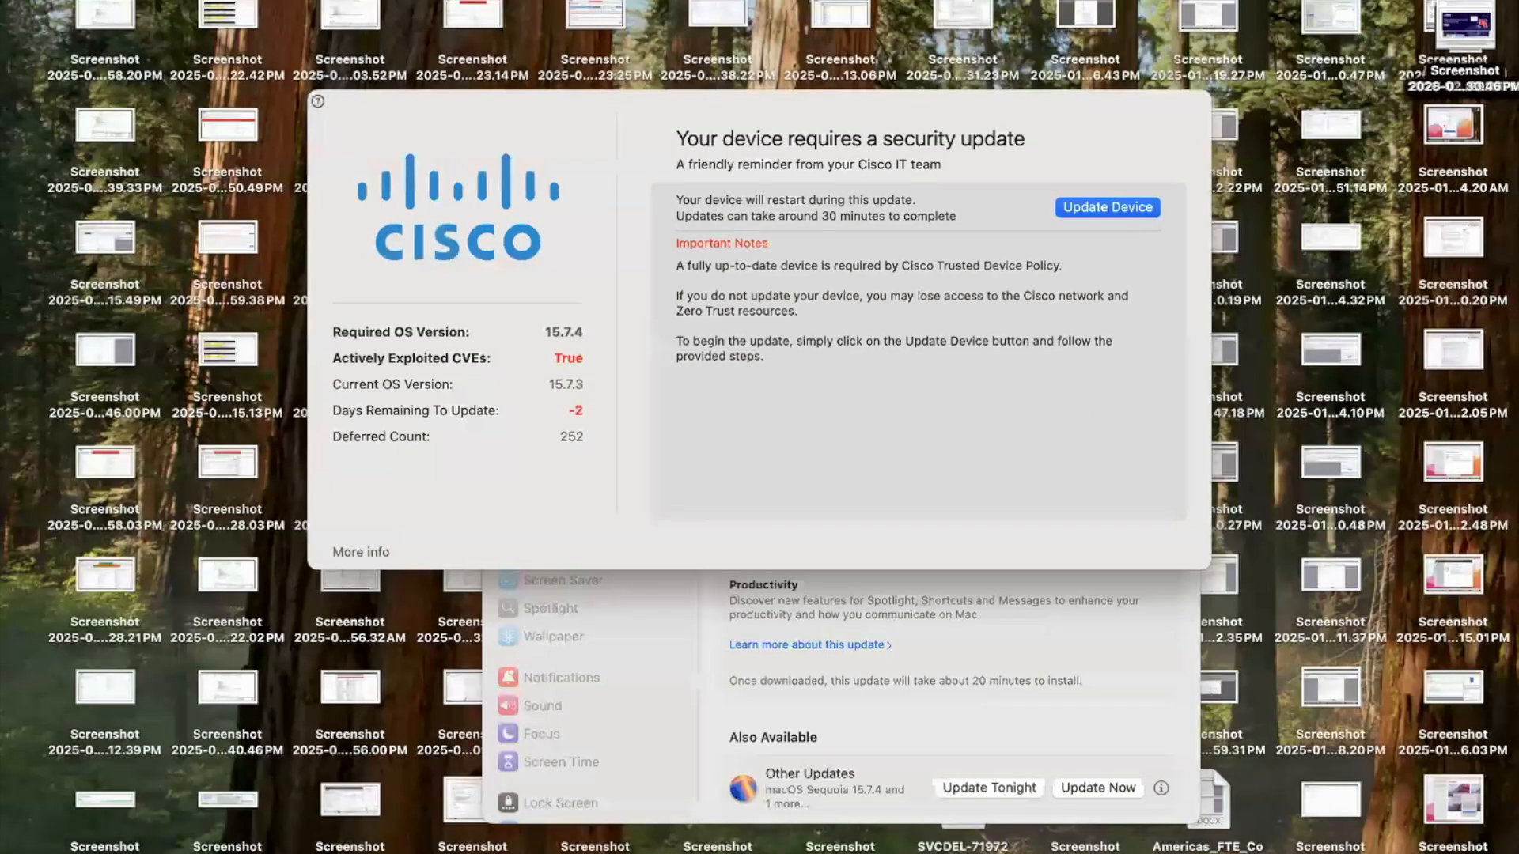
pyautogui.click(1164, 853)
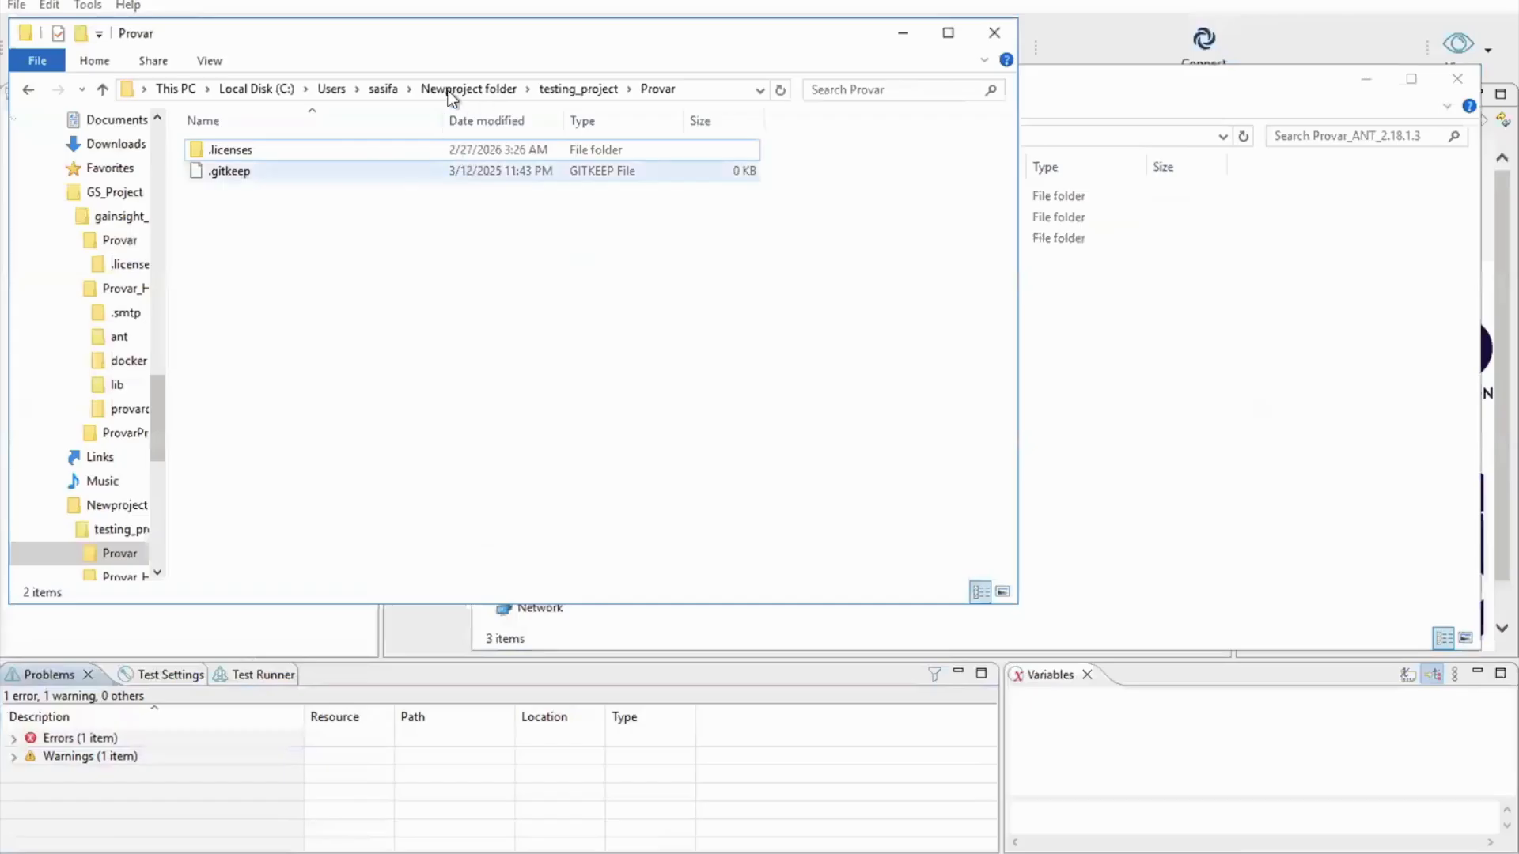
# - View ProvarProject and its tests folder in testing_project beside Provar's project tree, and close both File Explorer windows
pyautogui.click(579, 90)
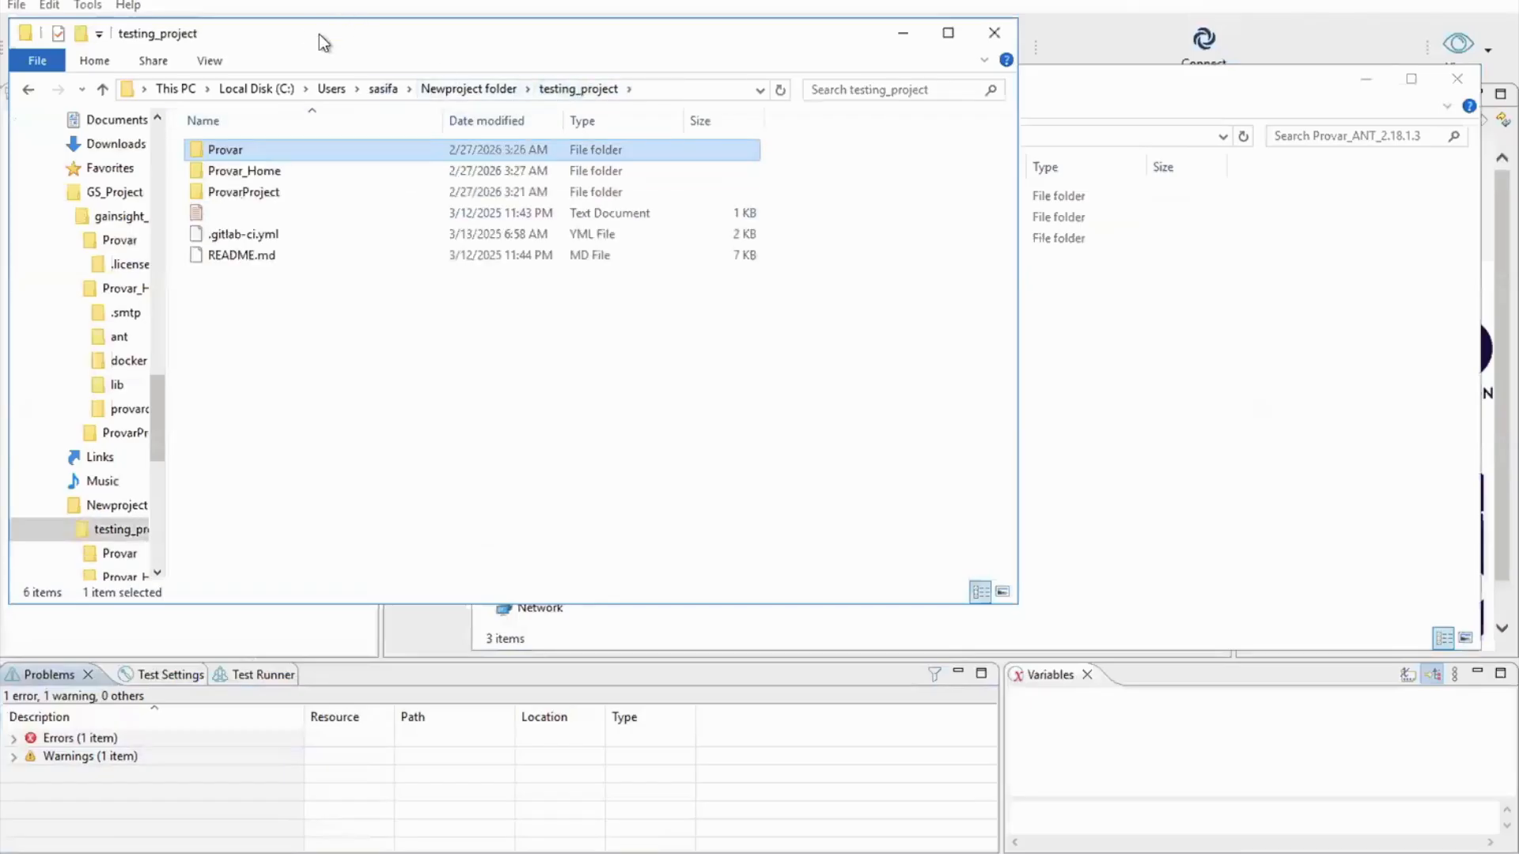
pyautogui.moveTo(319, 36); pyautogui.dragTo(862, 180)
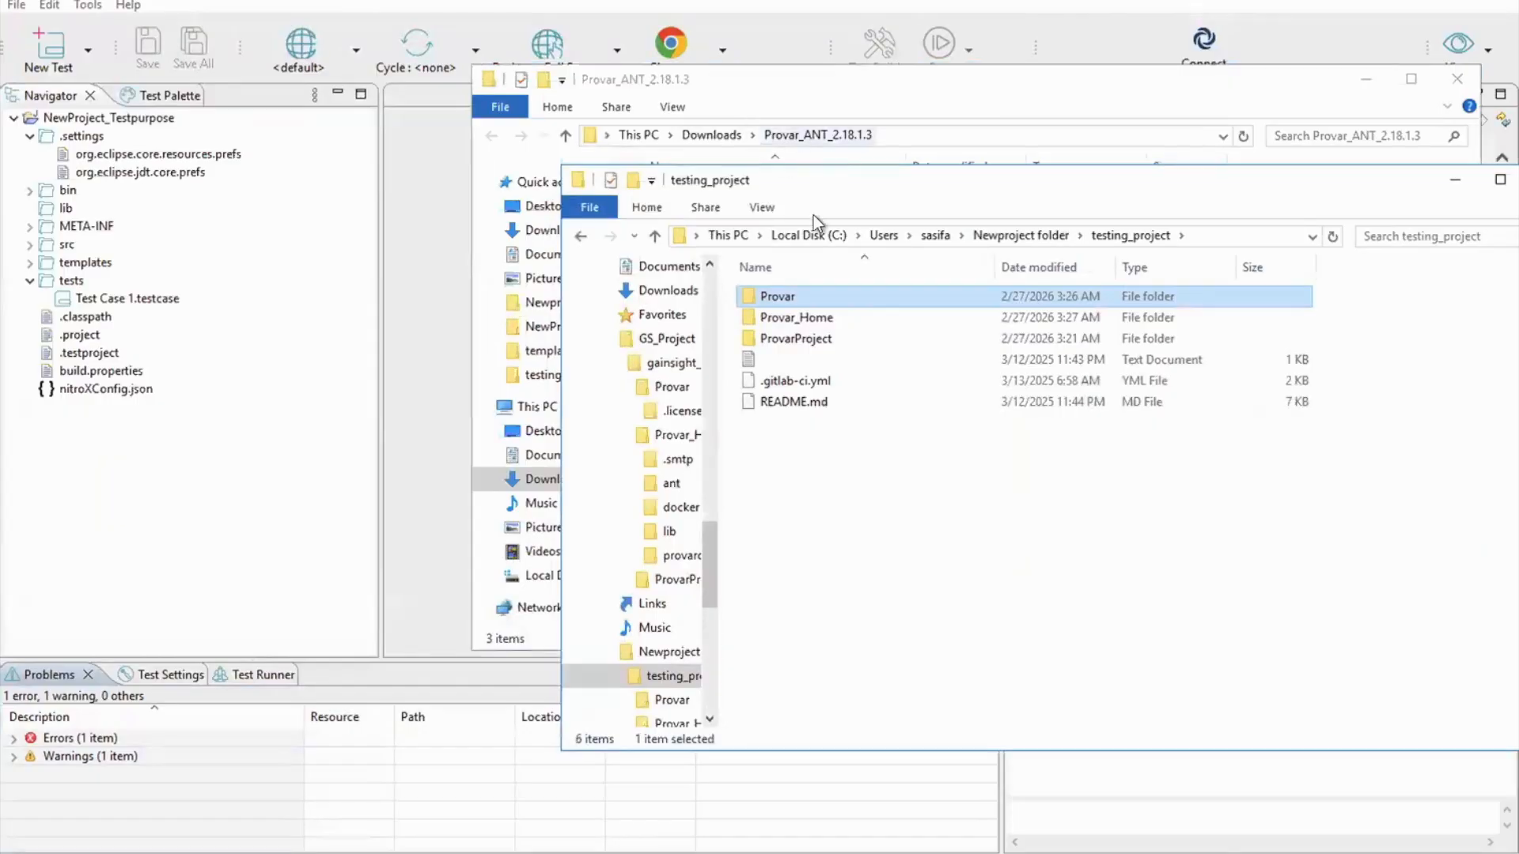
pyautogui.moveTo(809, 191); pyautogui.dragTo(654, 70)
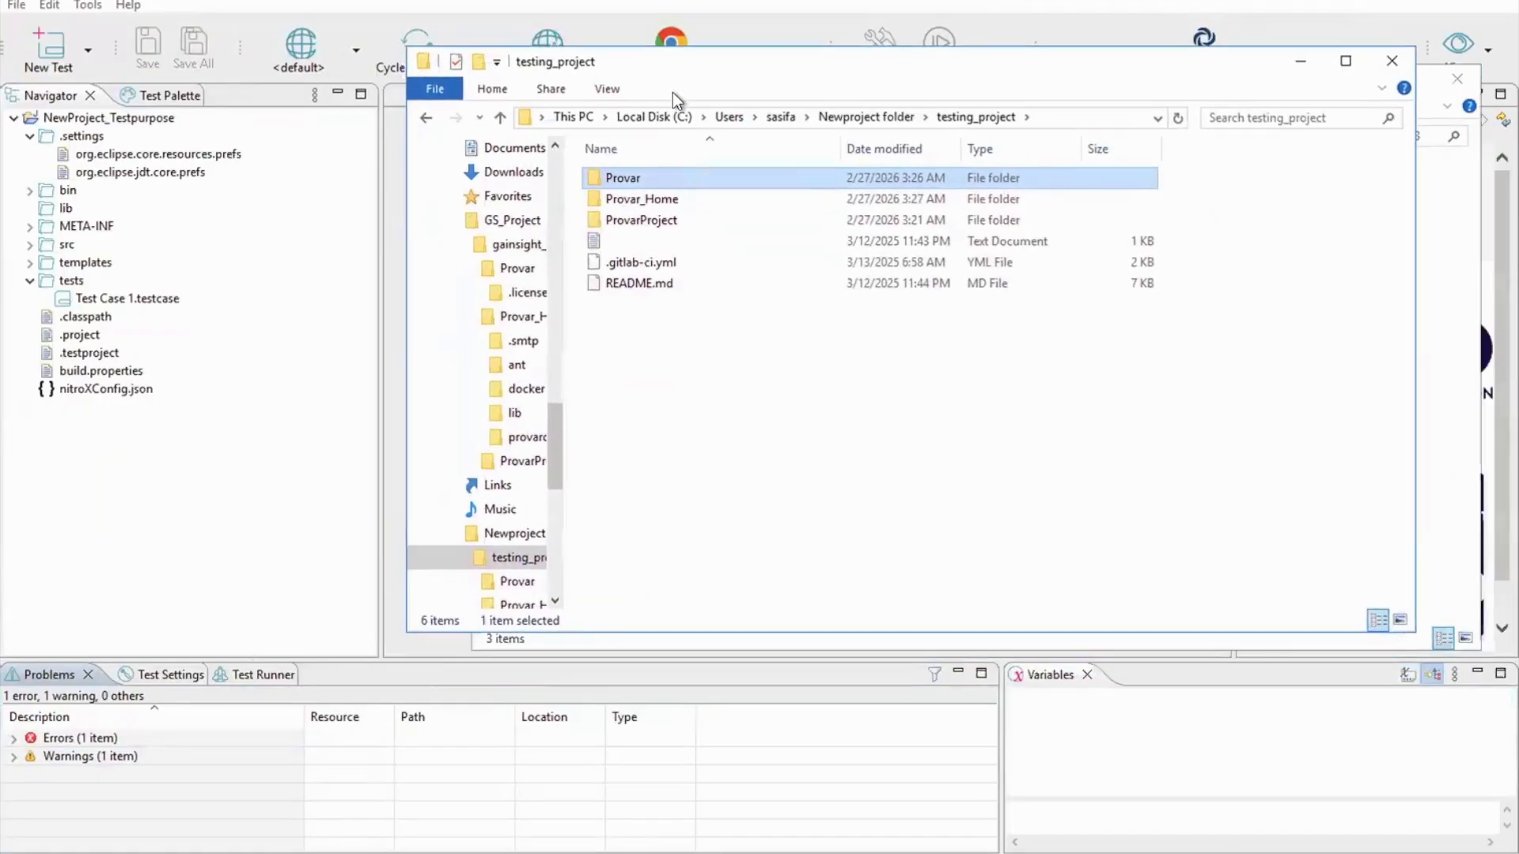
pyautogui.doubleClick(672, 220)
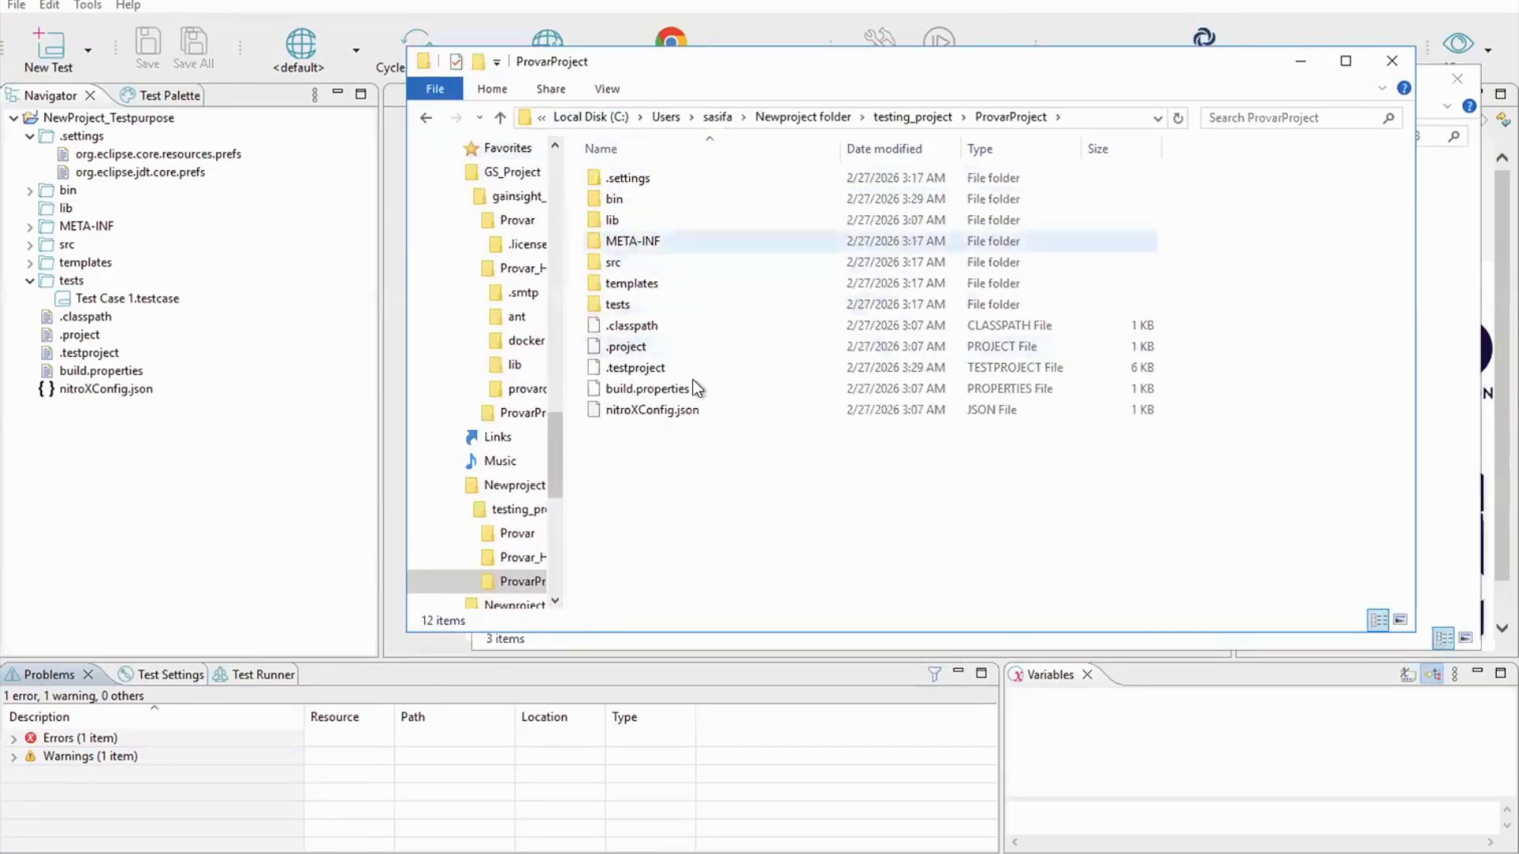
pyautogui.doubleClick(702, 304)
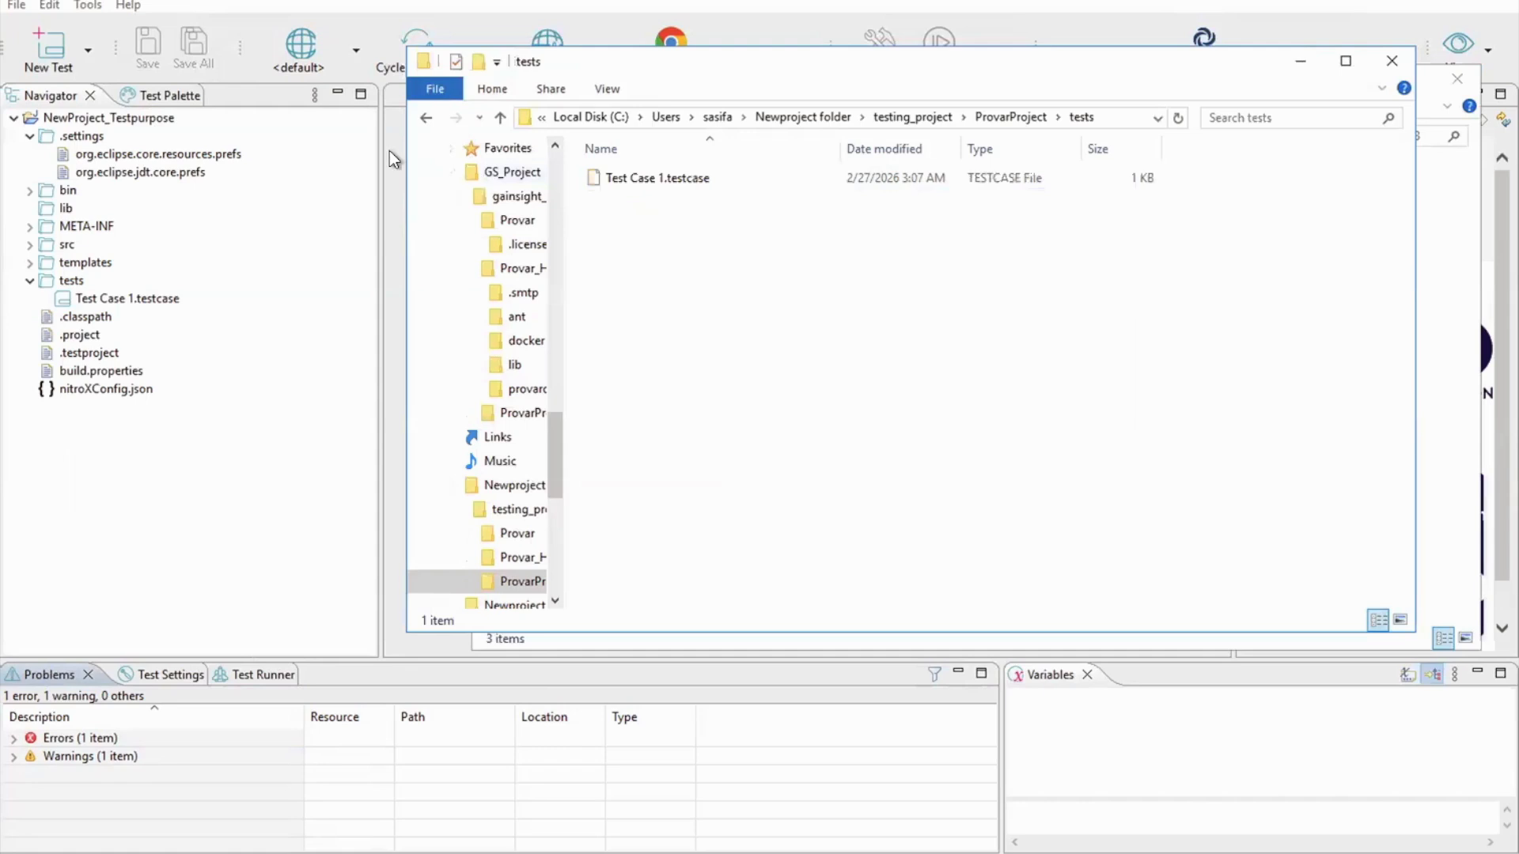
pyautogui.click(1392, 61)
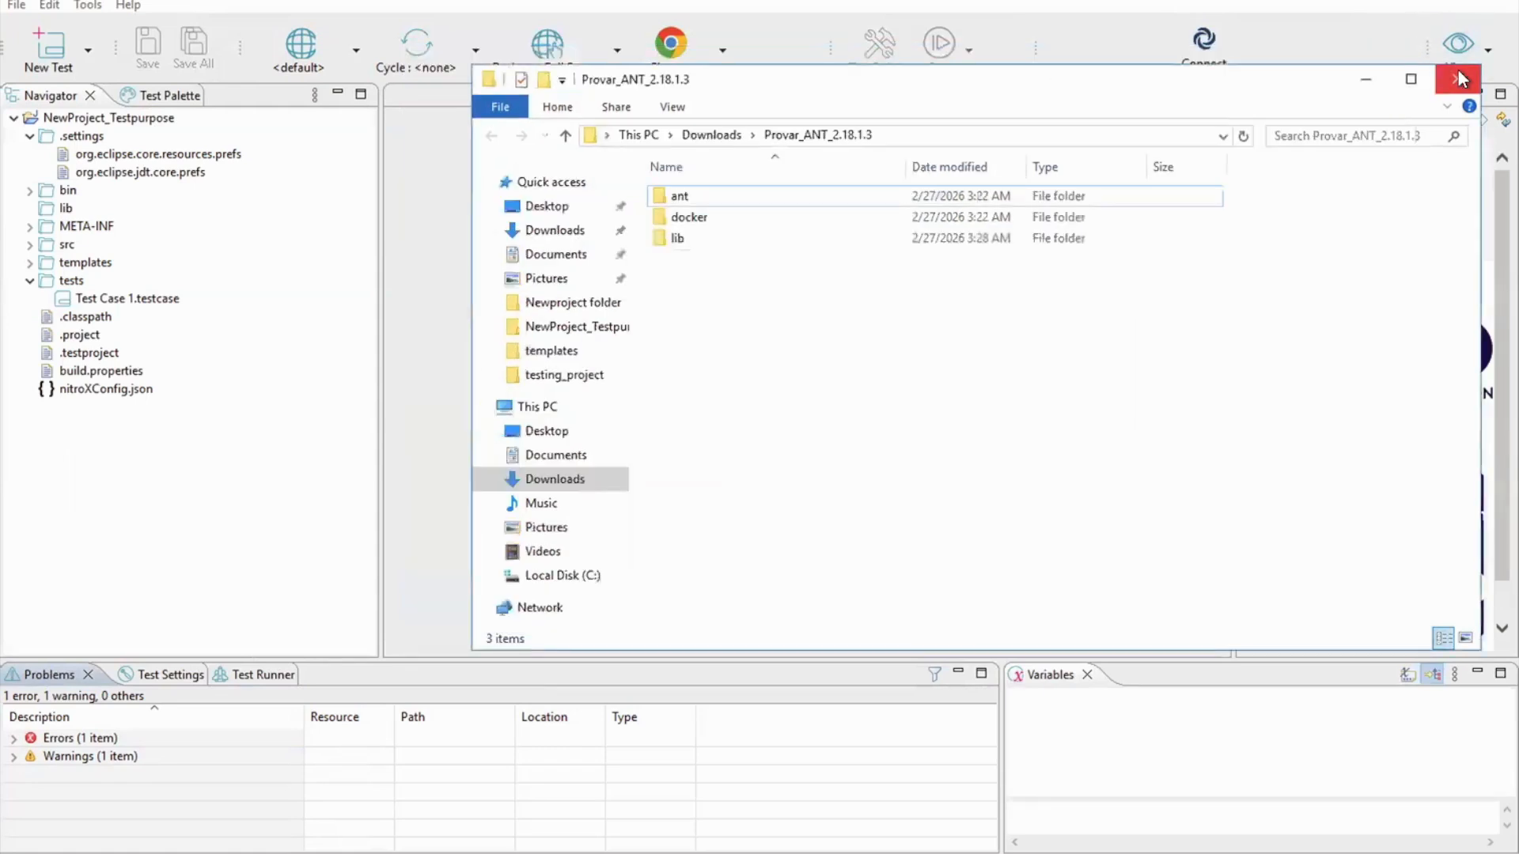
pyautogui.click(1457, 79)
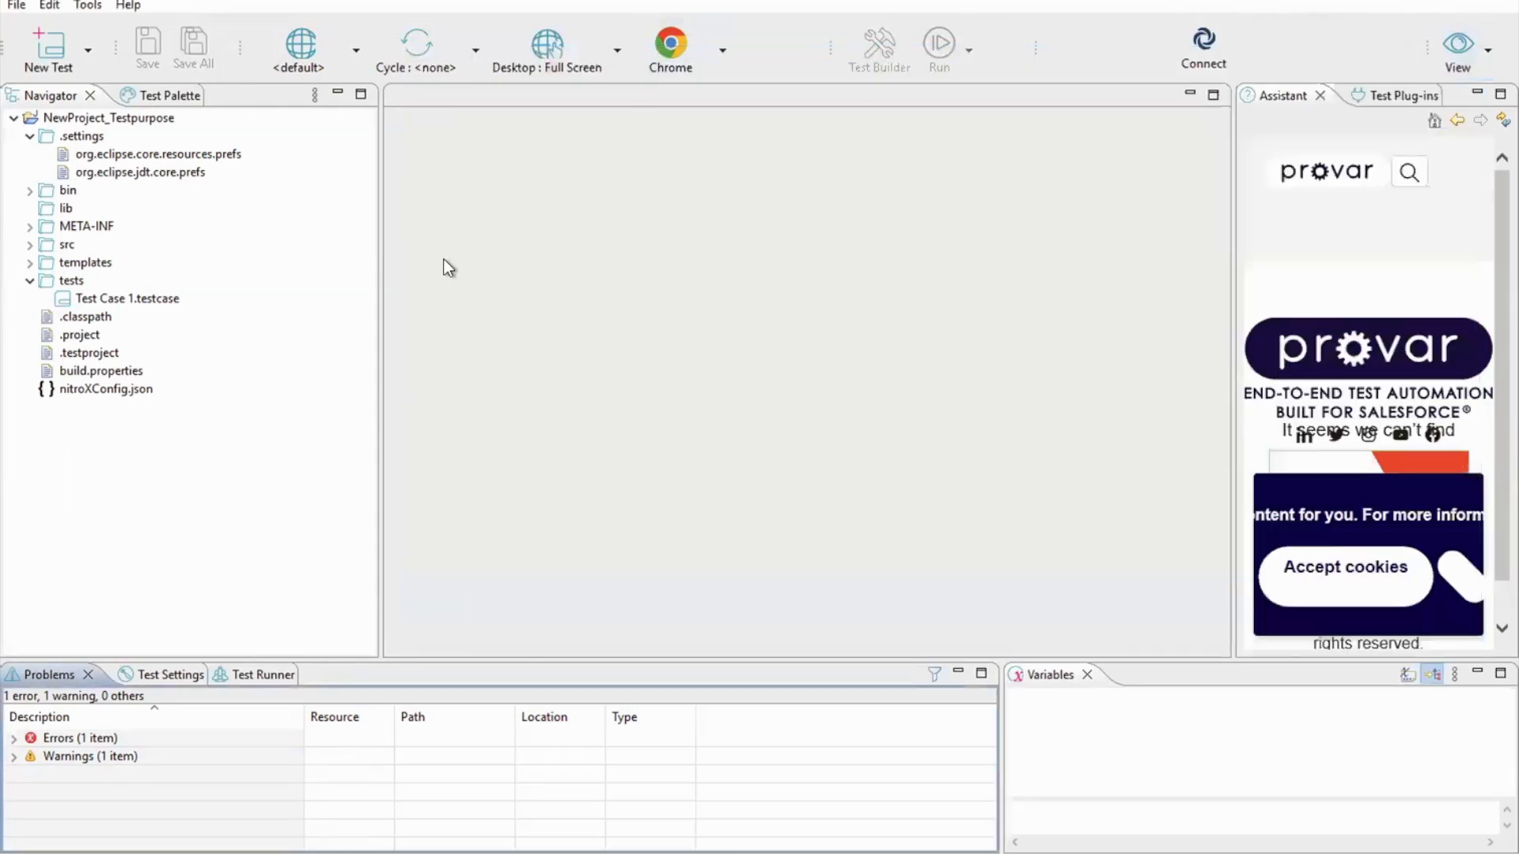